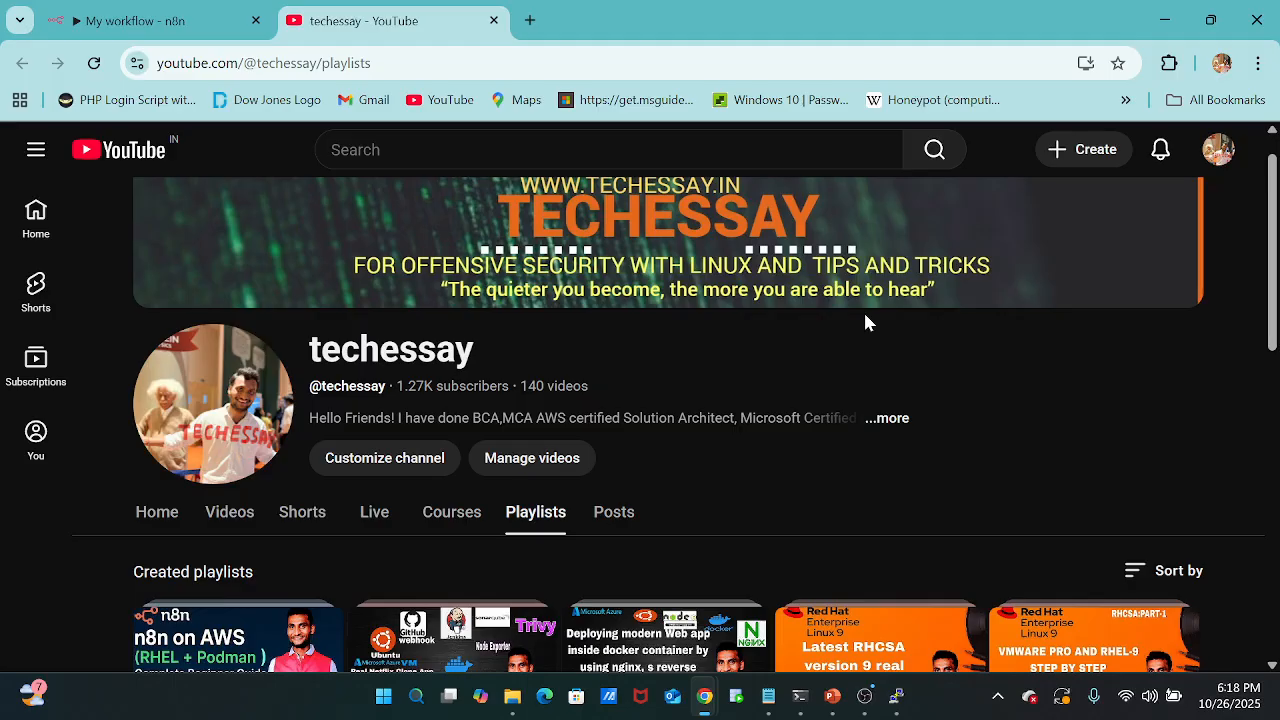
Switch to n8n and create a new workflow in the personal space.
click(165, 30)
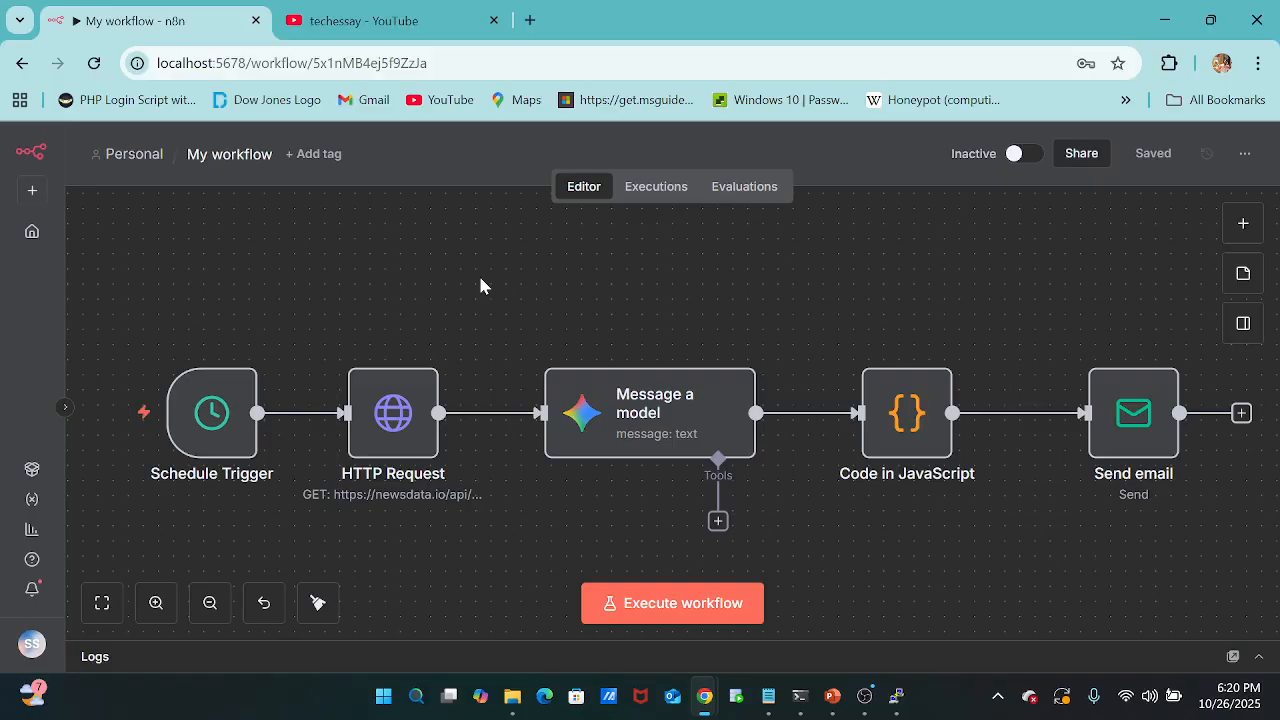
click(32, 197)
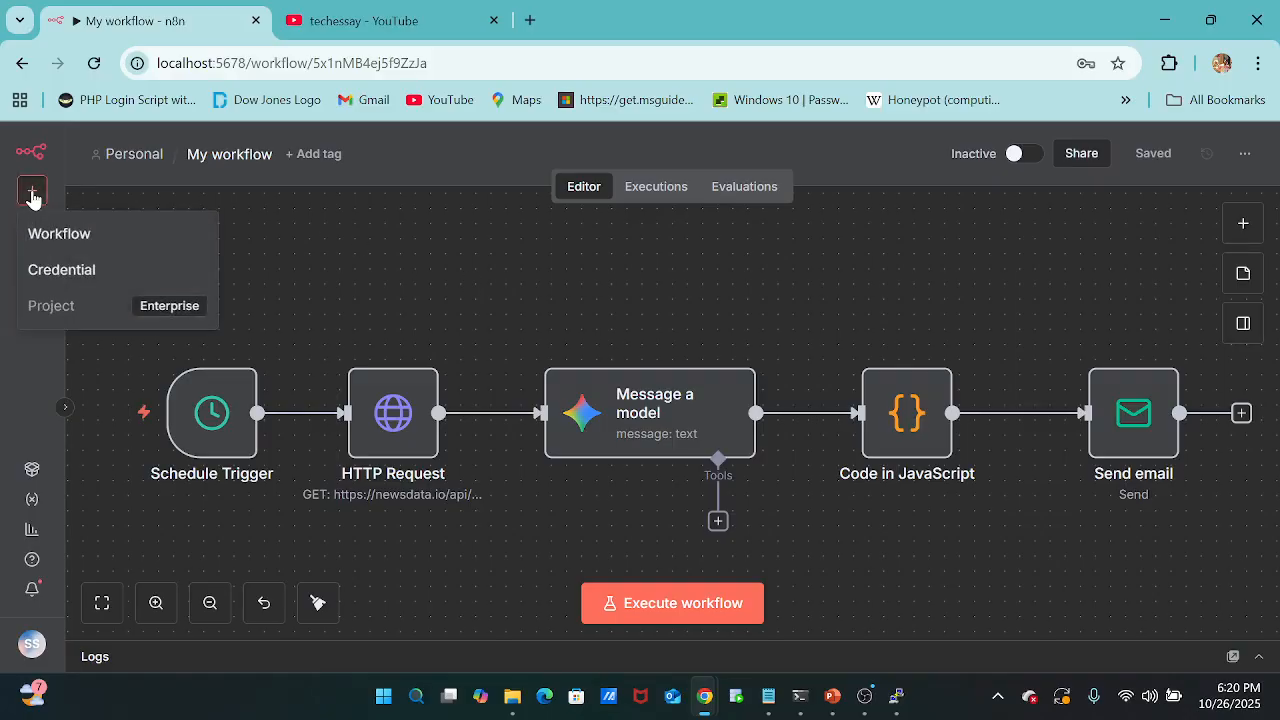
click(76, 253)
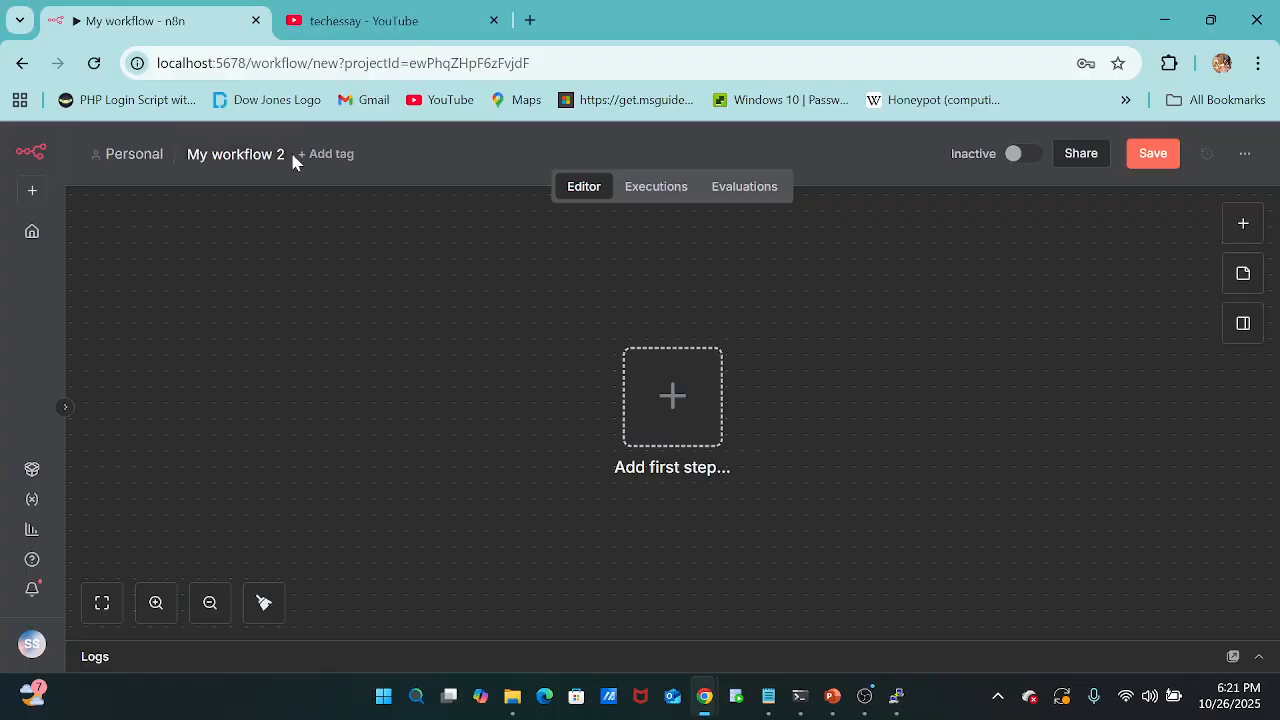
Name the new workflow "technical news research and yotube video script generation".
click(286, 157)
key(BackSpace)
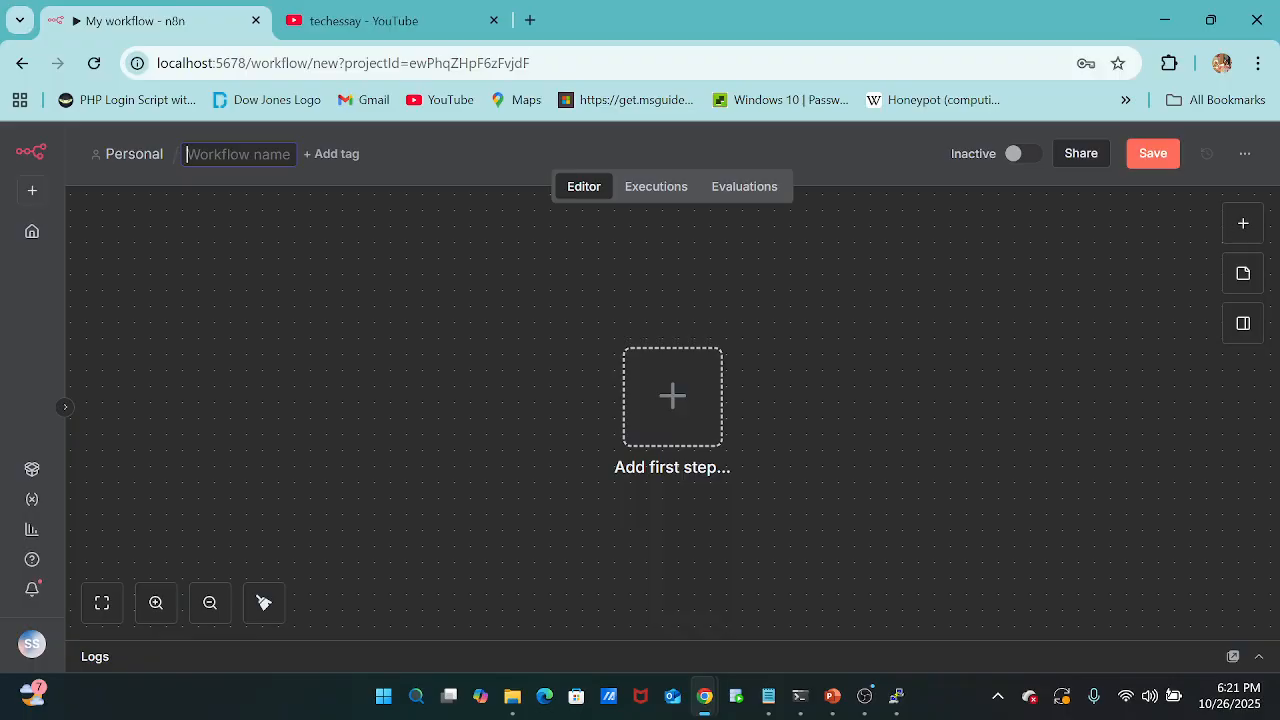
text(technical)
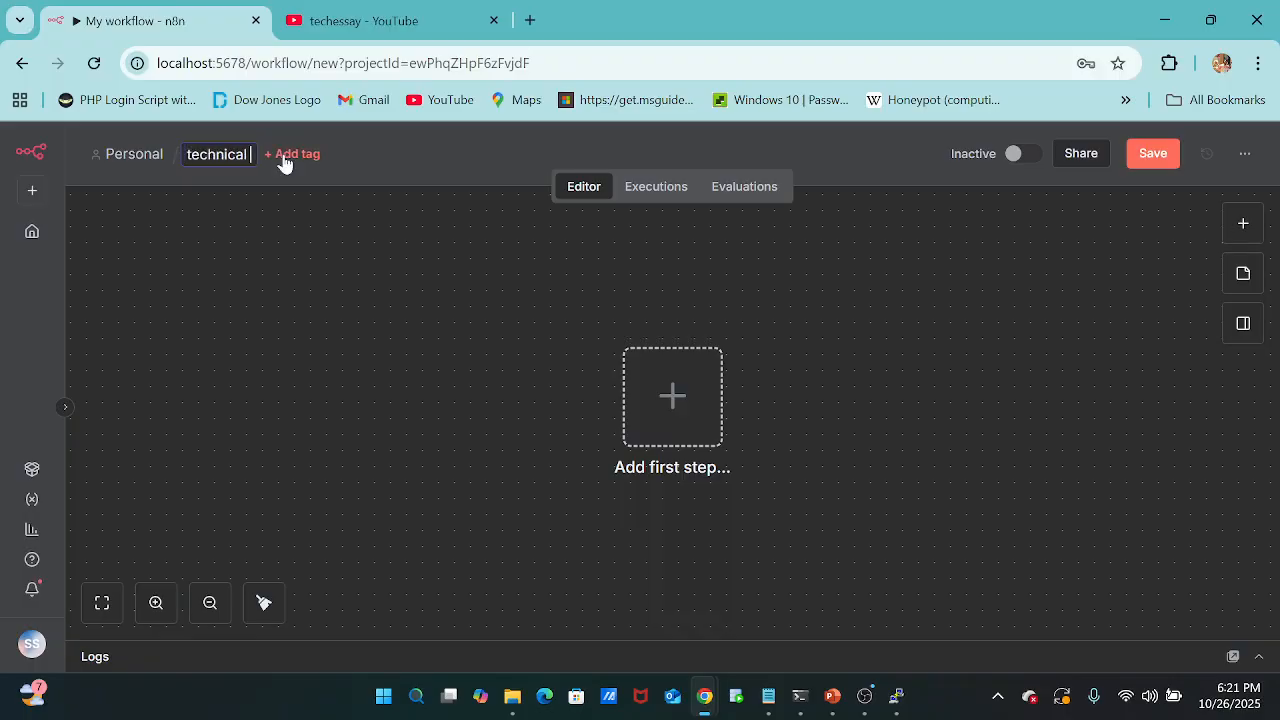
text( news reserch and)
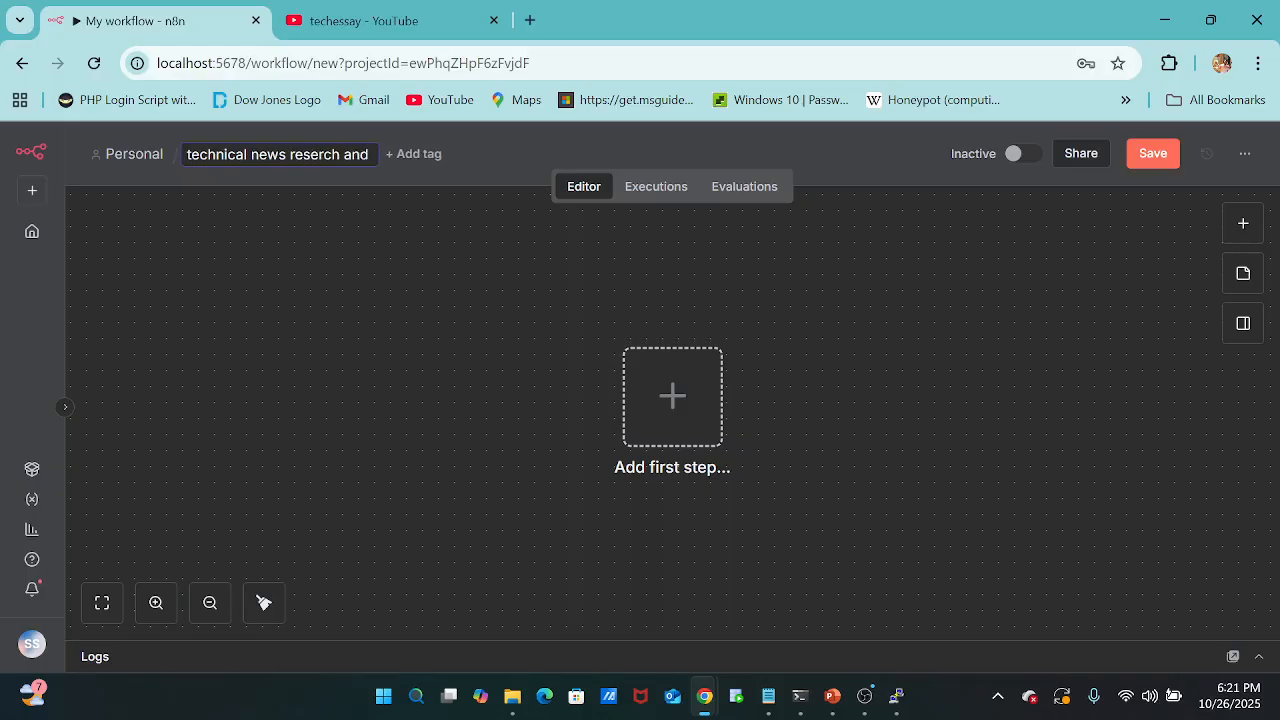
text( yo)
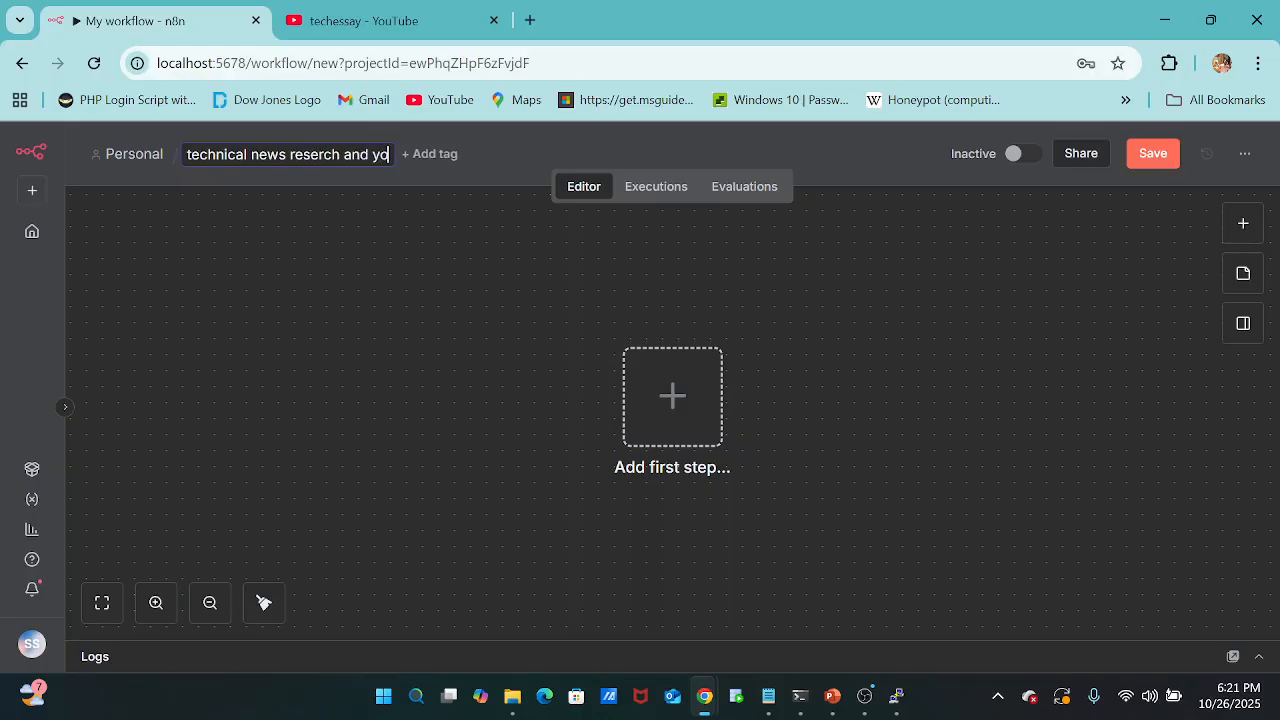
text(tube)
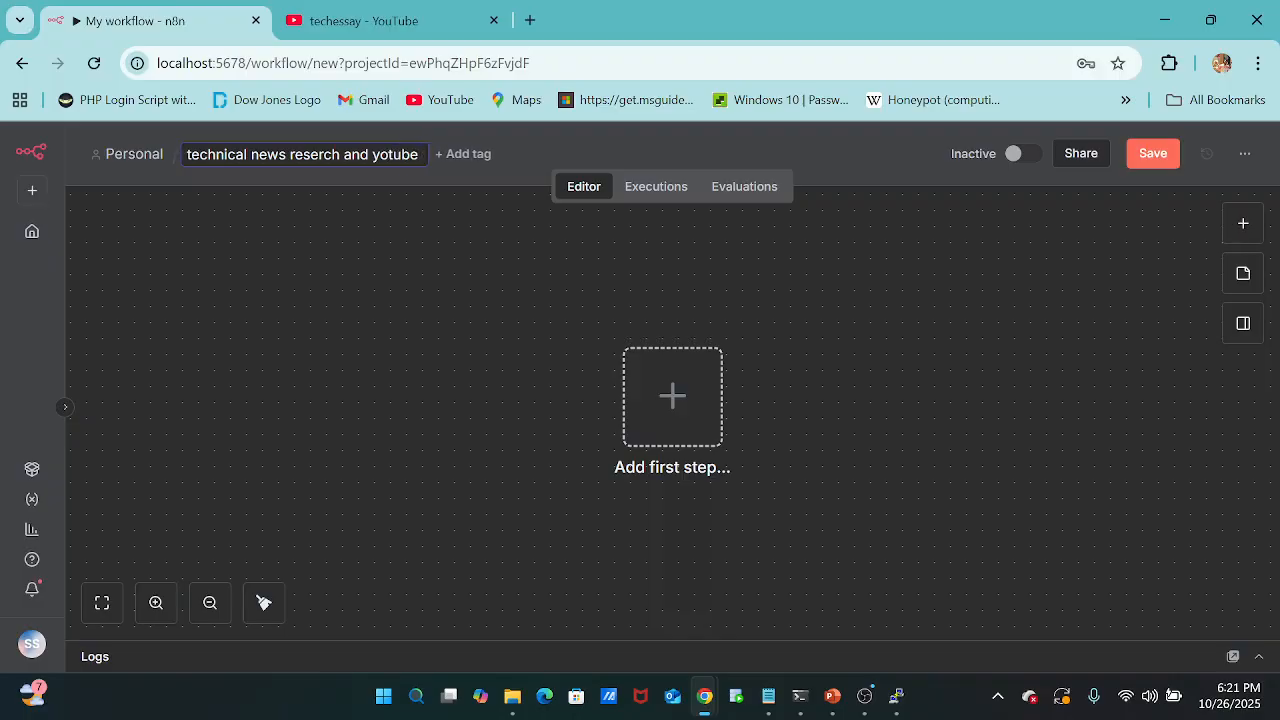
text( video scr)
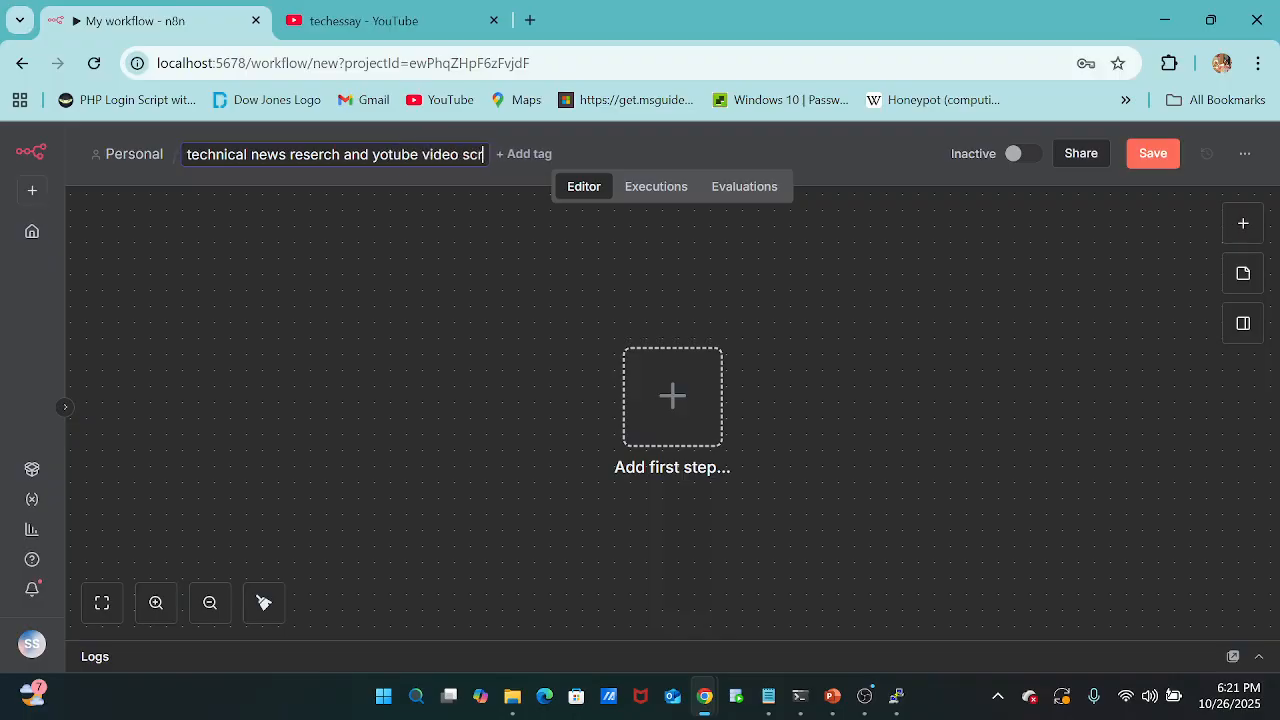
text(ipt)
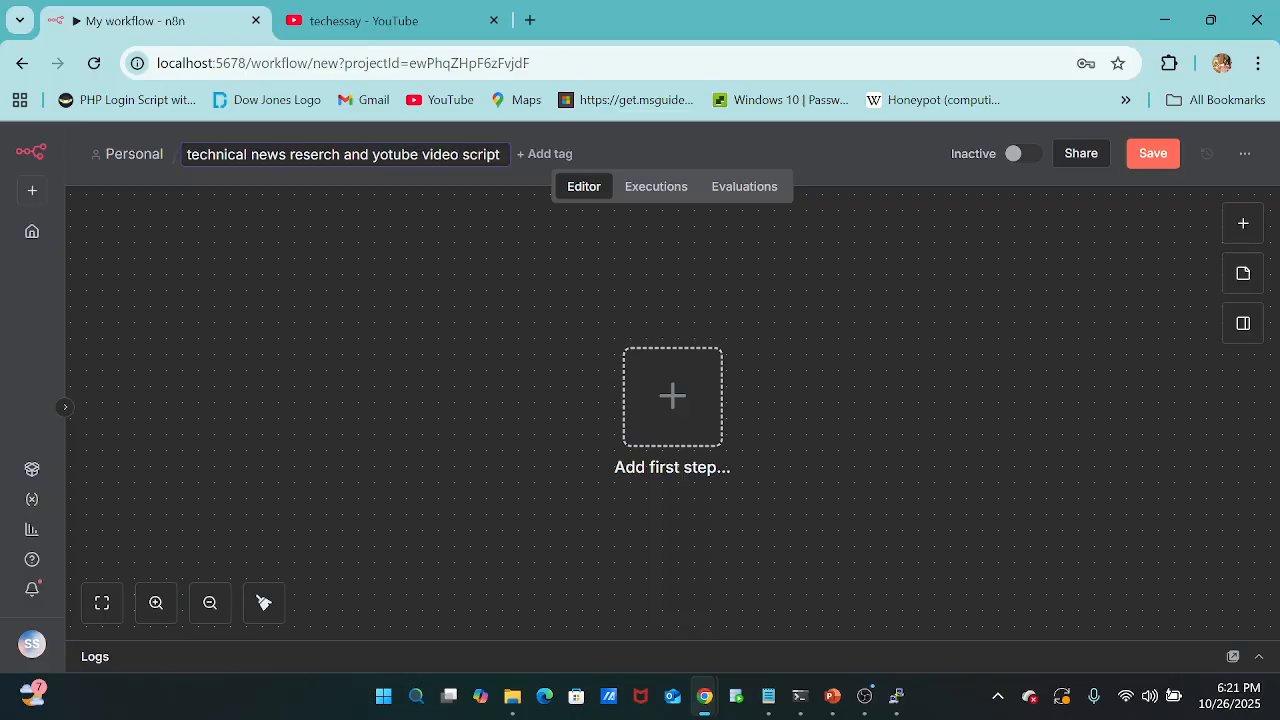
text(generatio)
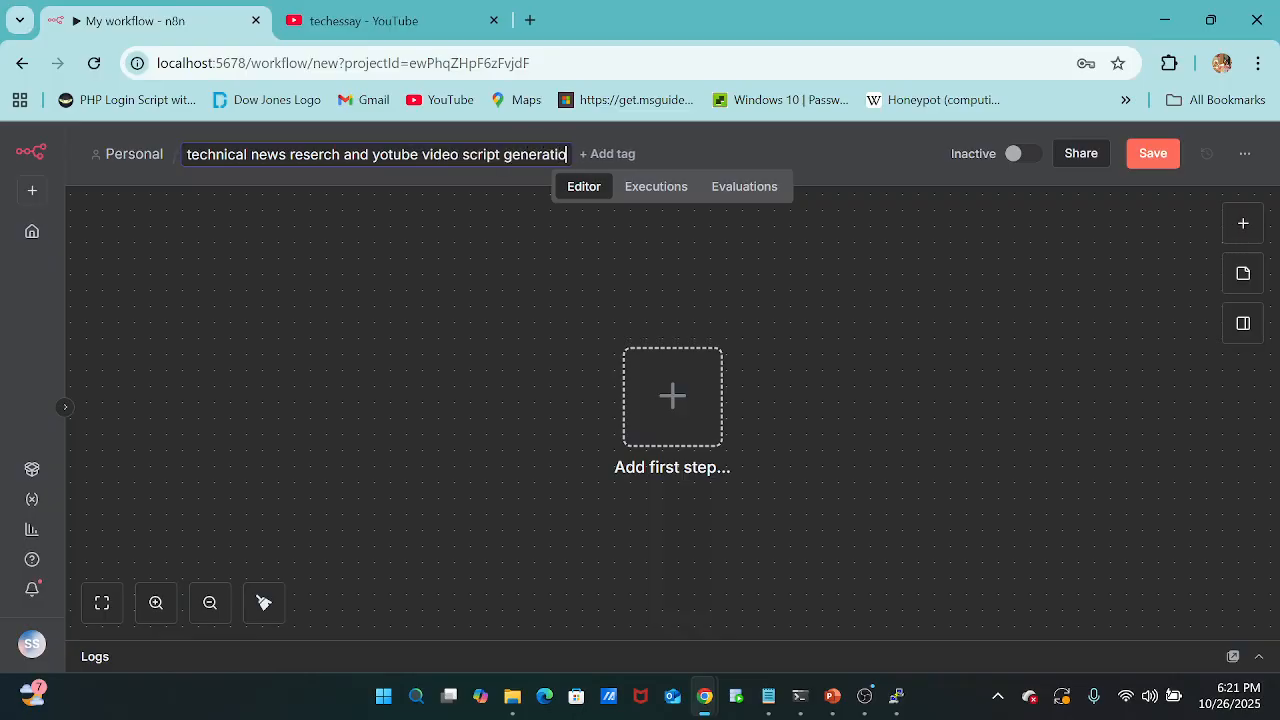
text(n)
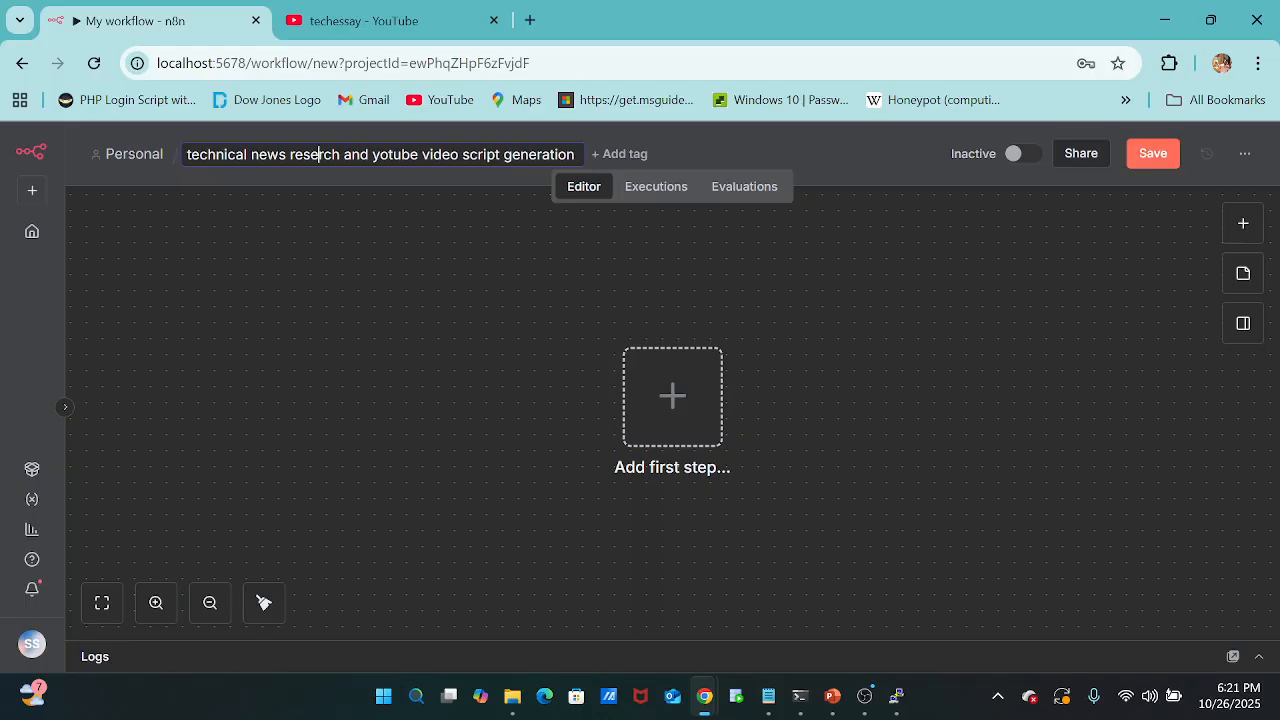
text(a)
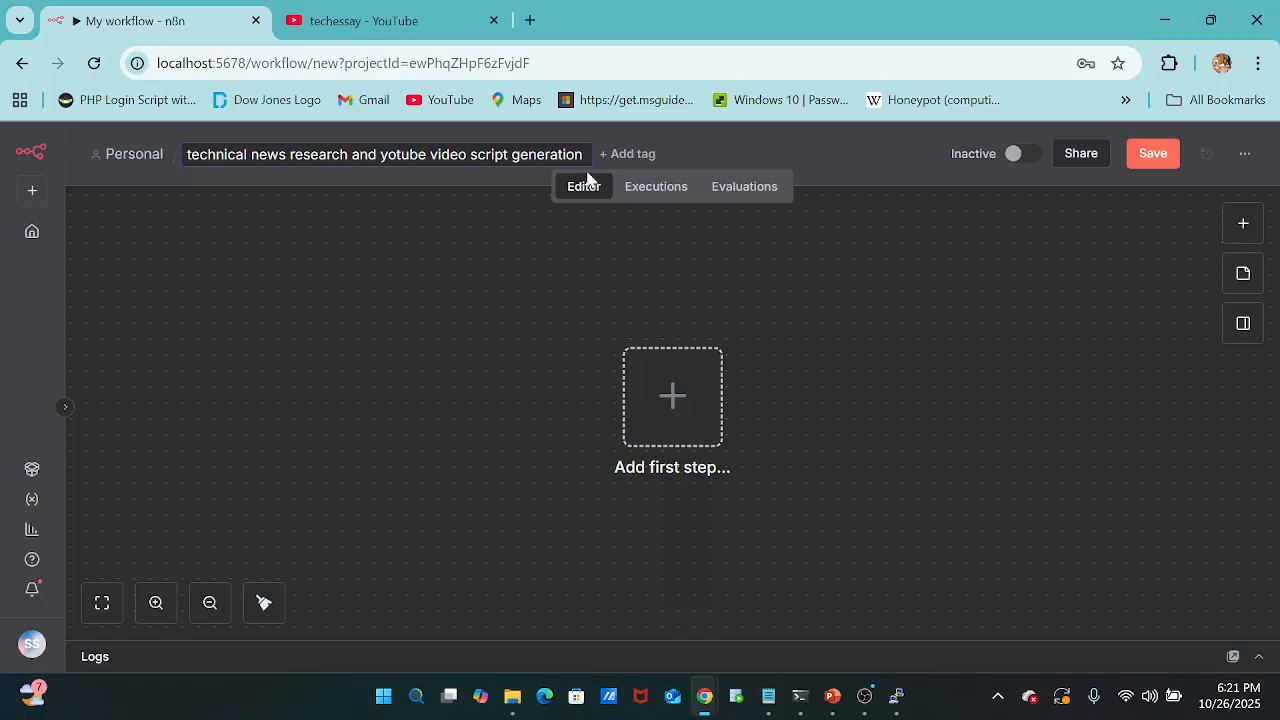
click(677, 398)
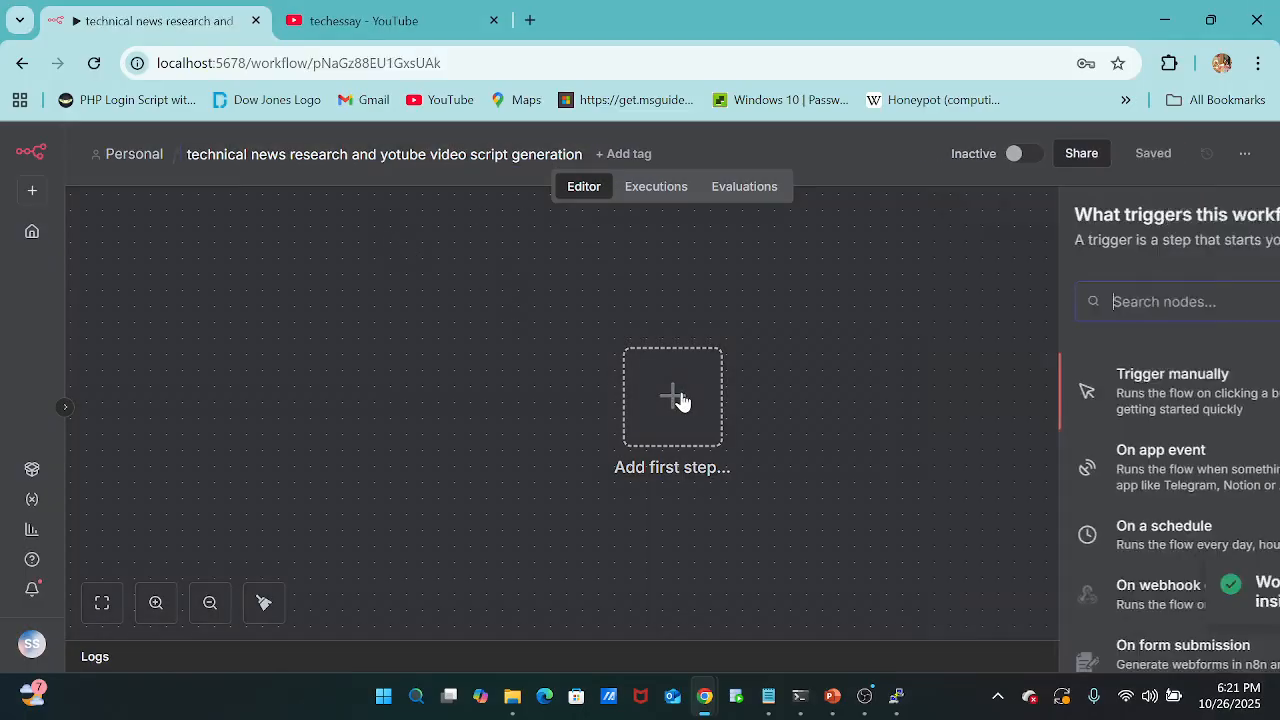
click(1035, 408)
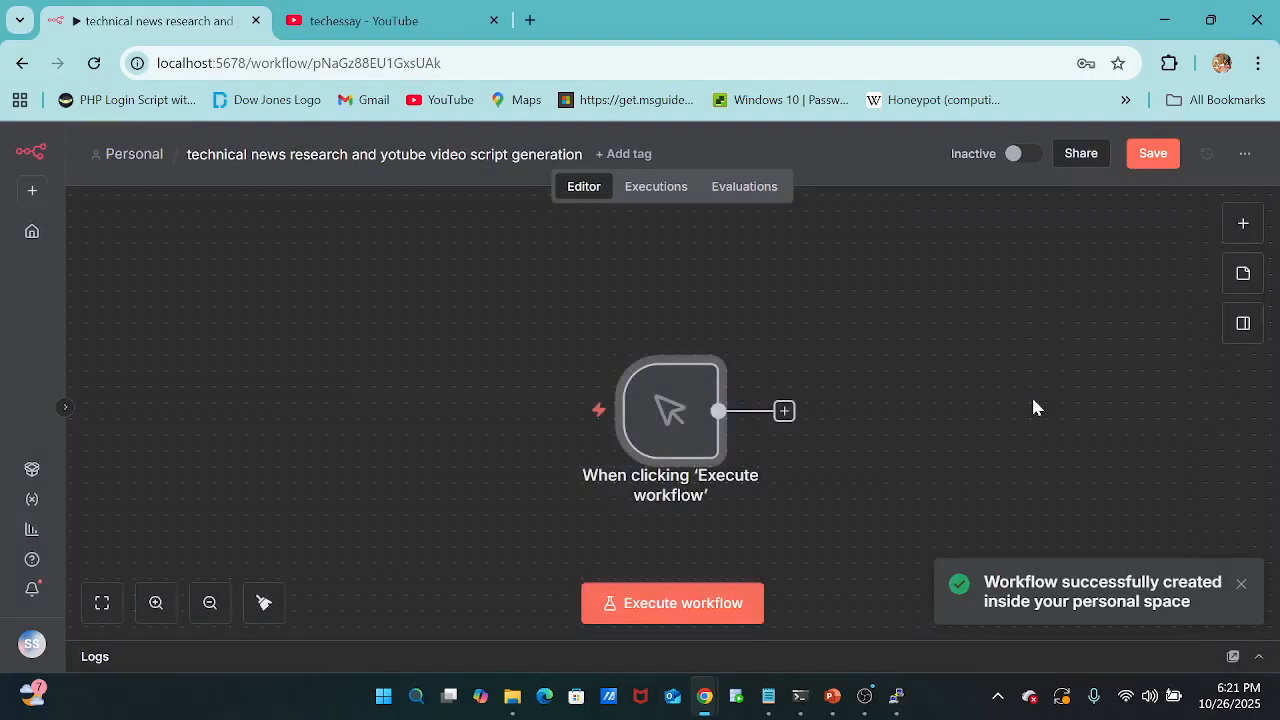
double_click(681, 424)
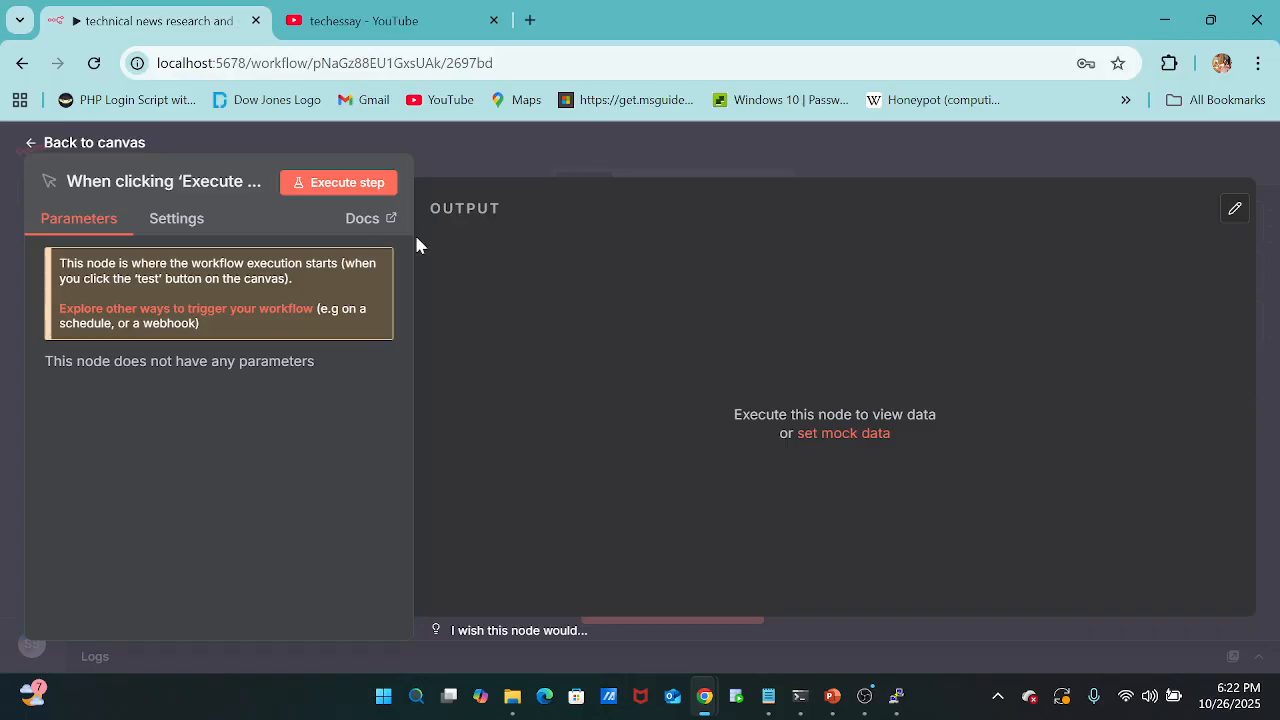
click(28, 145)
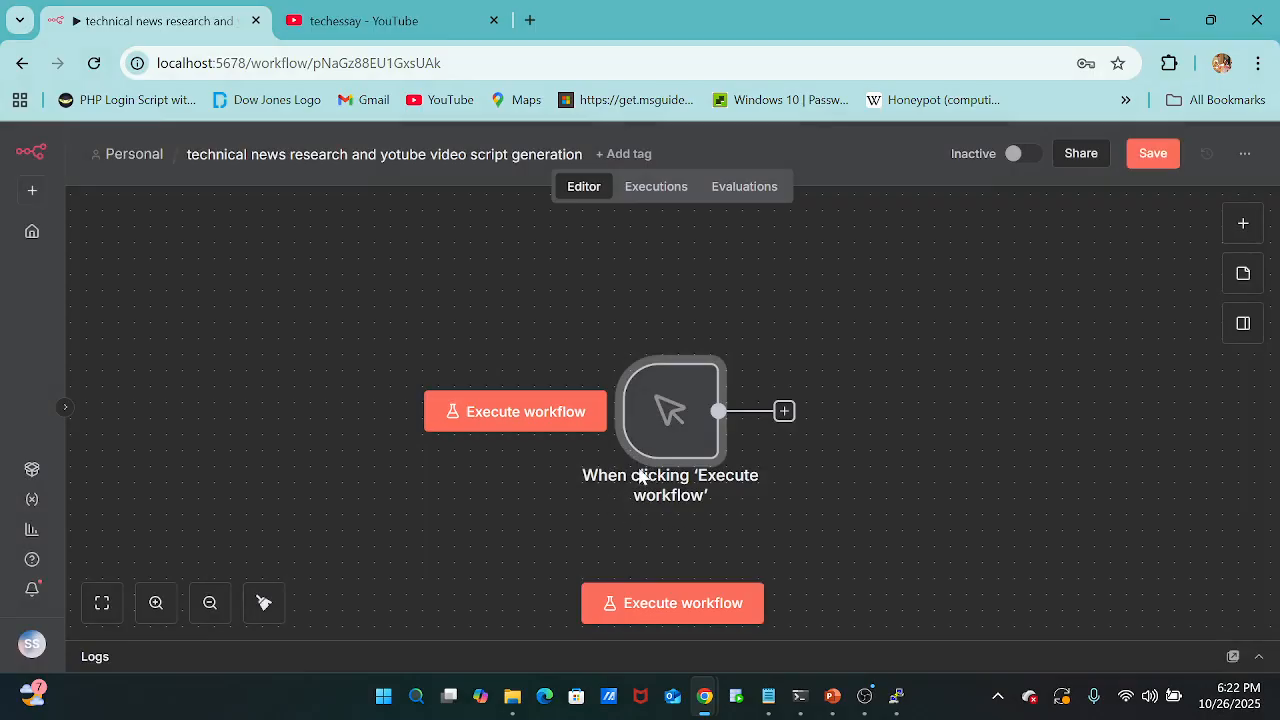
drag(663, 406, 408, 402)
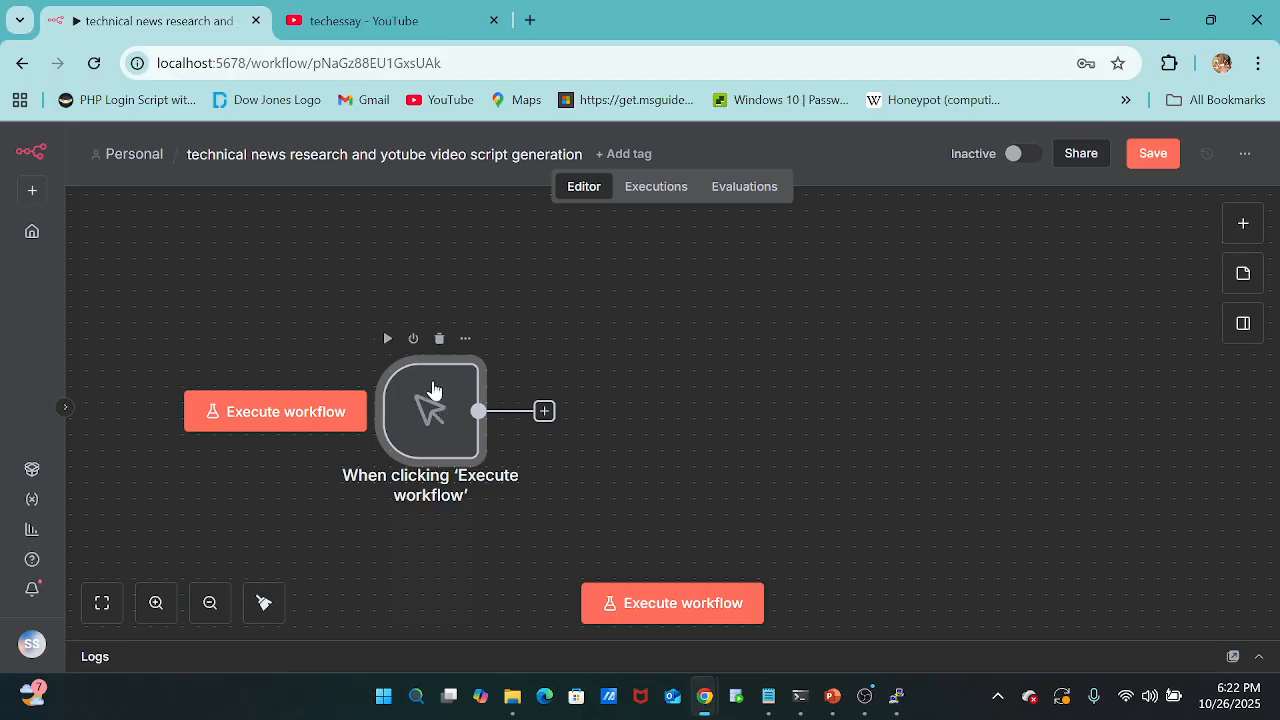
click(439, 339)
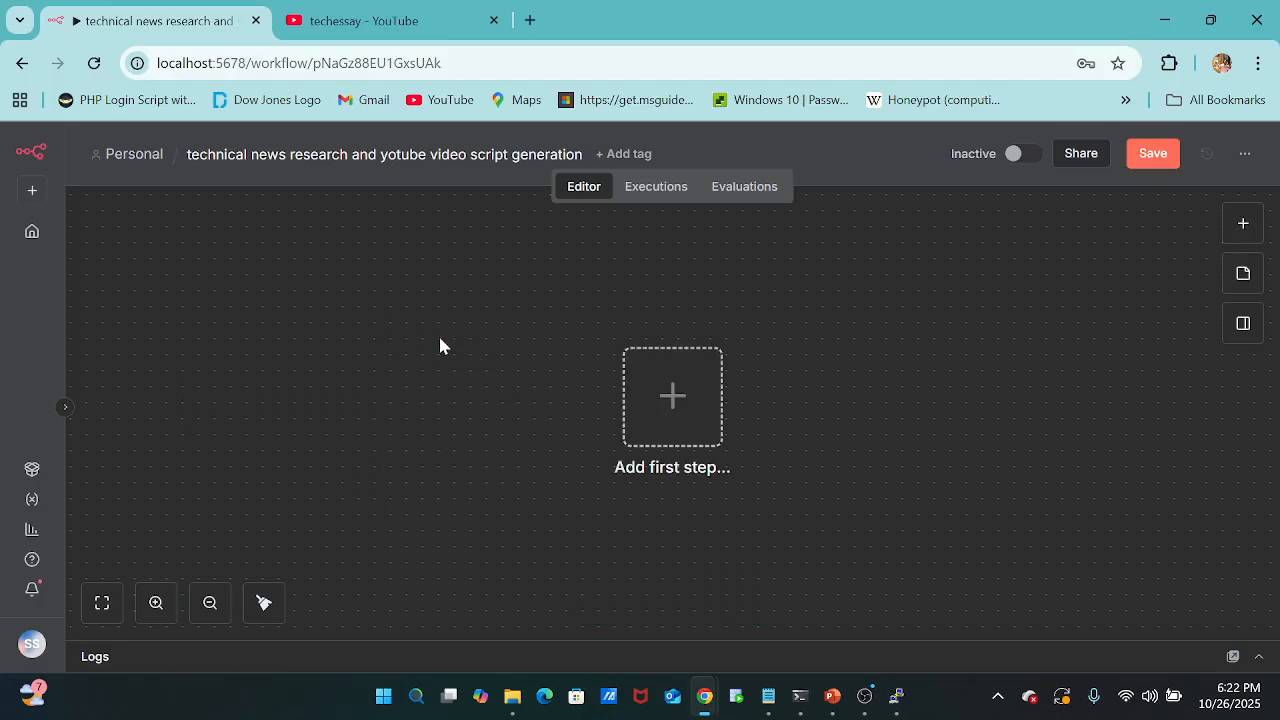
Add a schedule trigger as the first node, with a Minutes interval and 2 minutes between triggers, and return to the canvas.
click(679, 432)
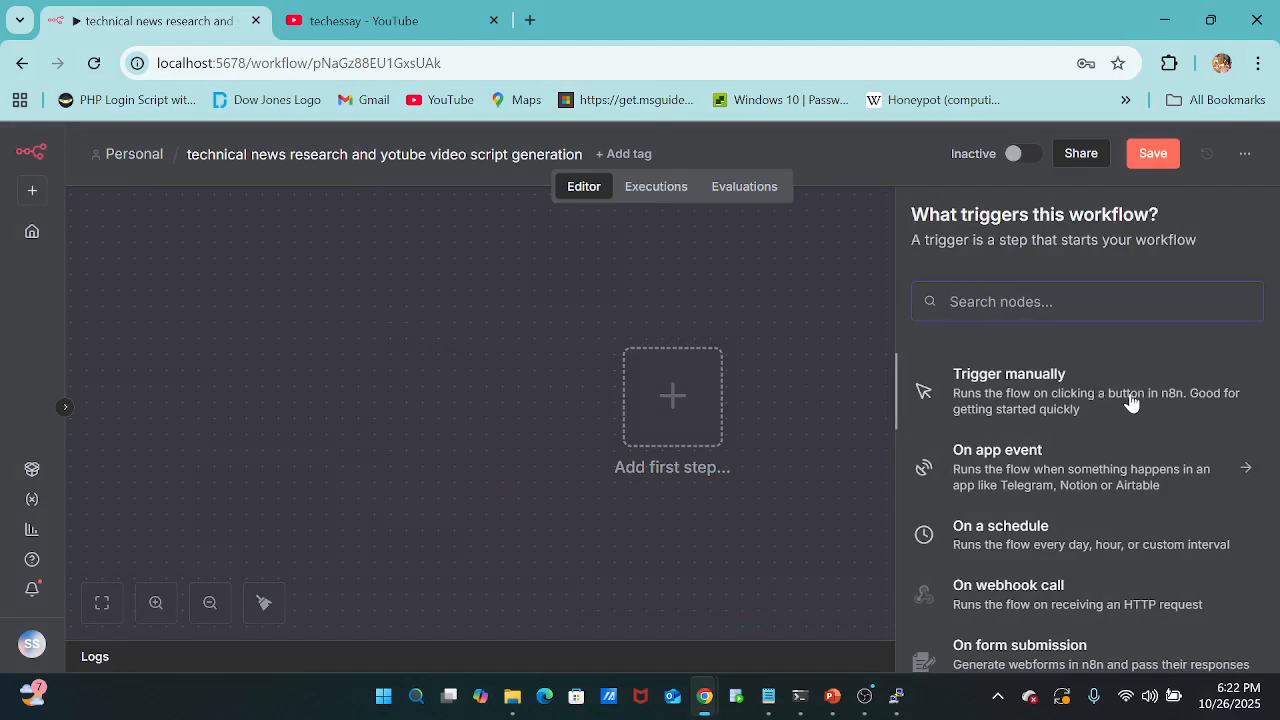
click(1103, 538)
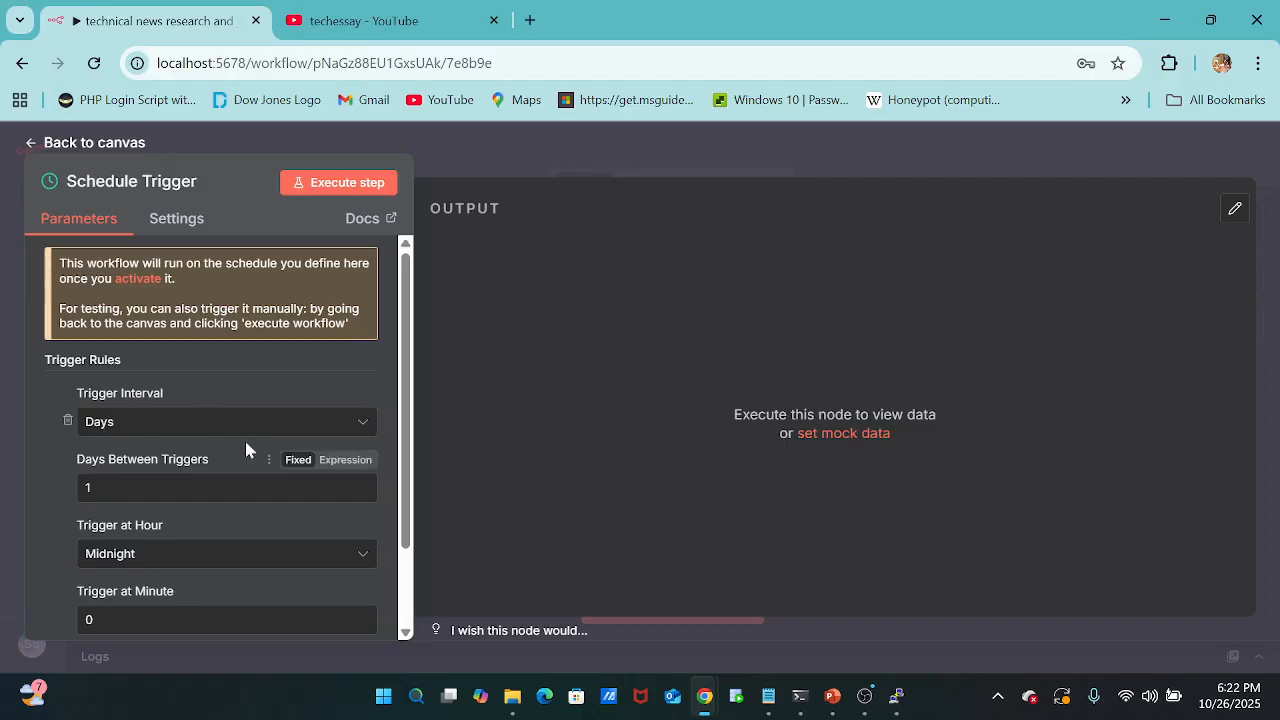
click(348, 425)
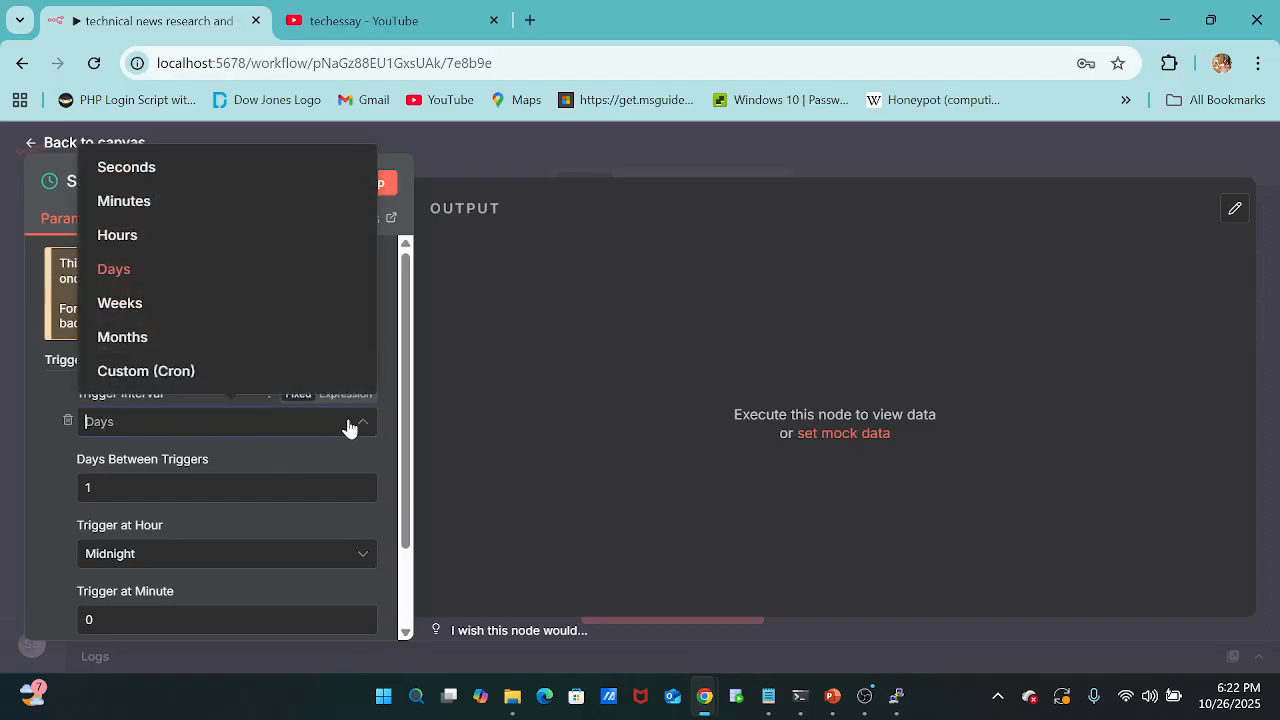
click(225, 217)
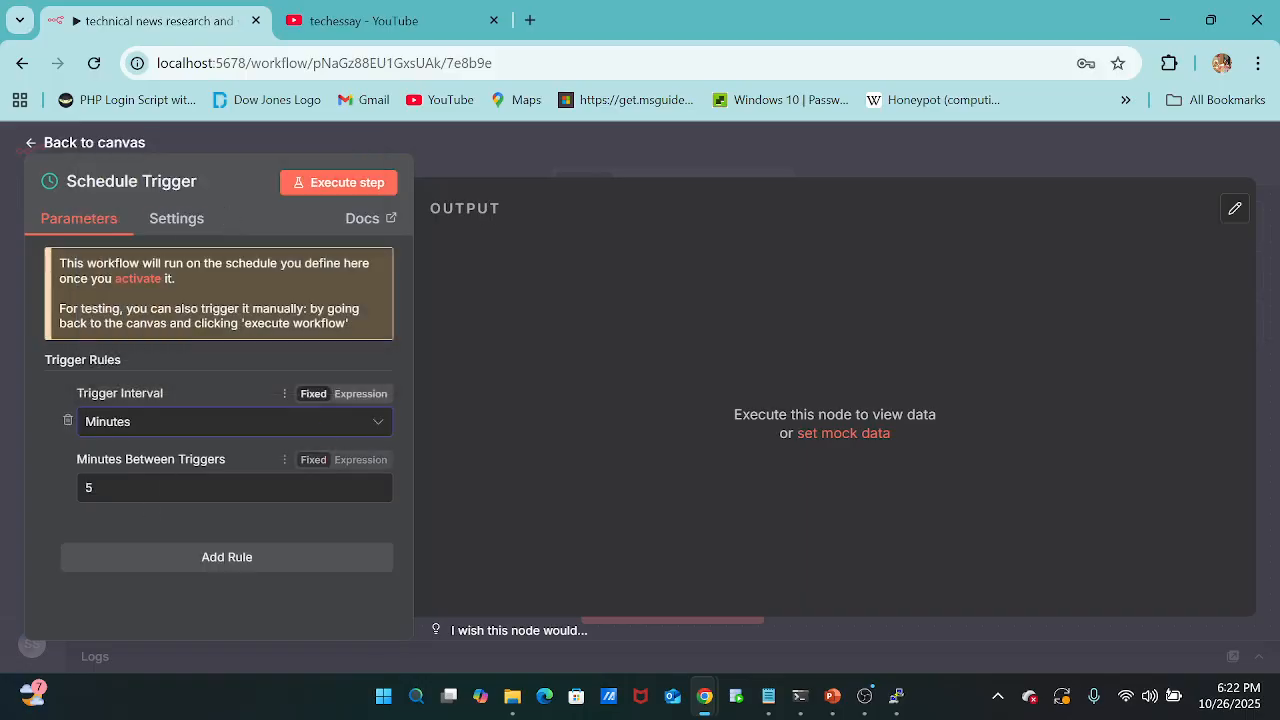
click(236, 487)
key(BackSpace)
text(2)
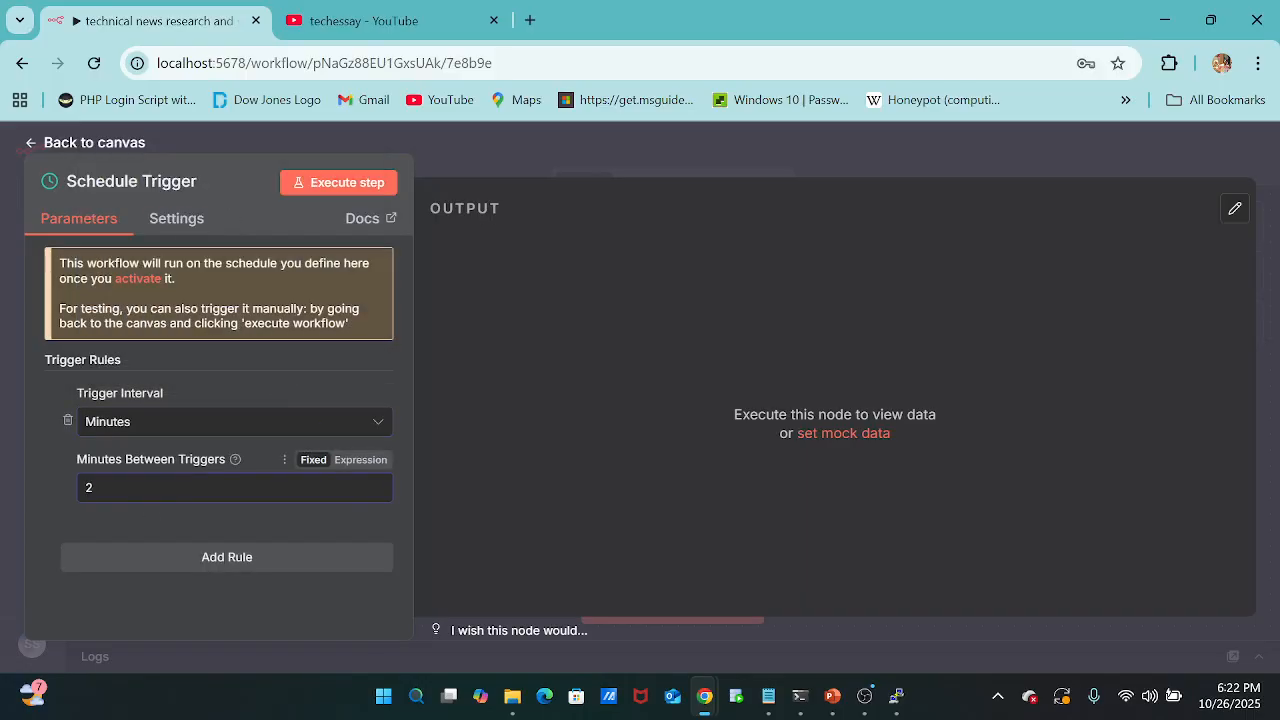
click(526, 299)
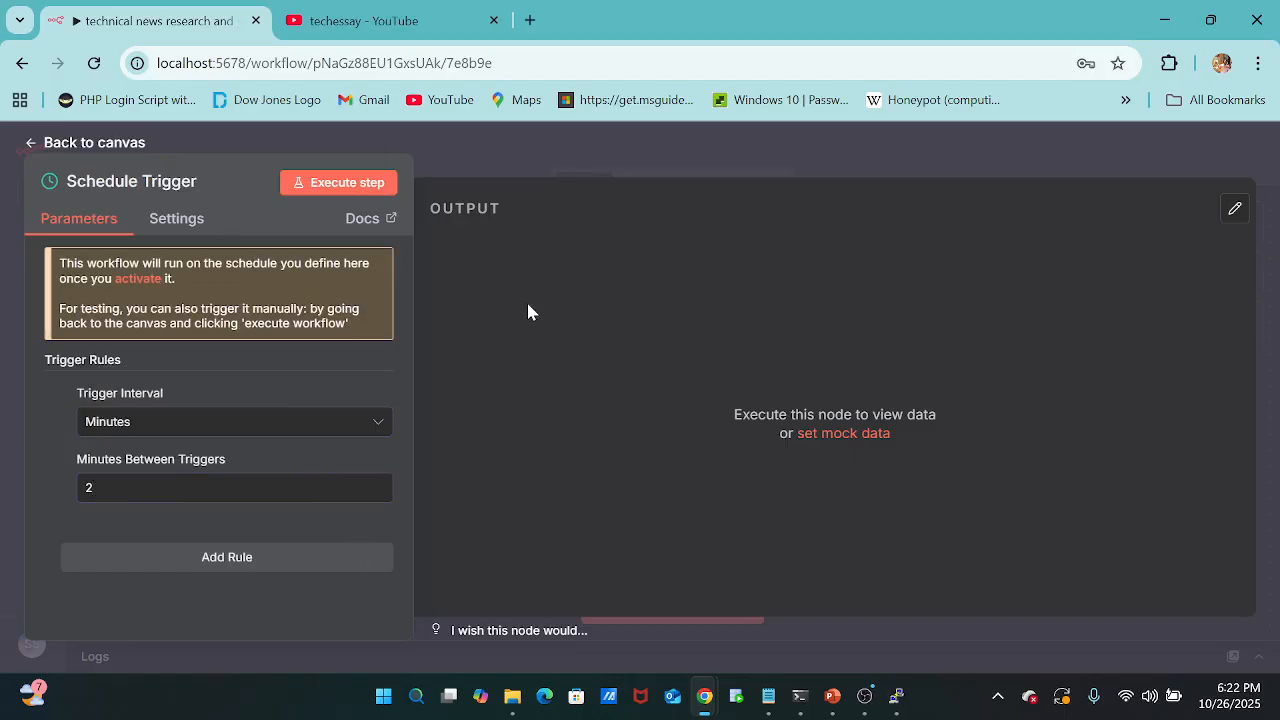
click(261, 137)
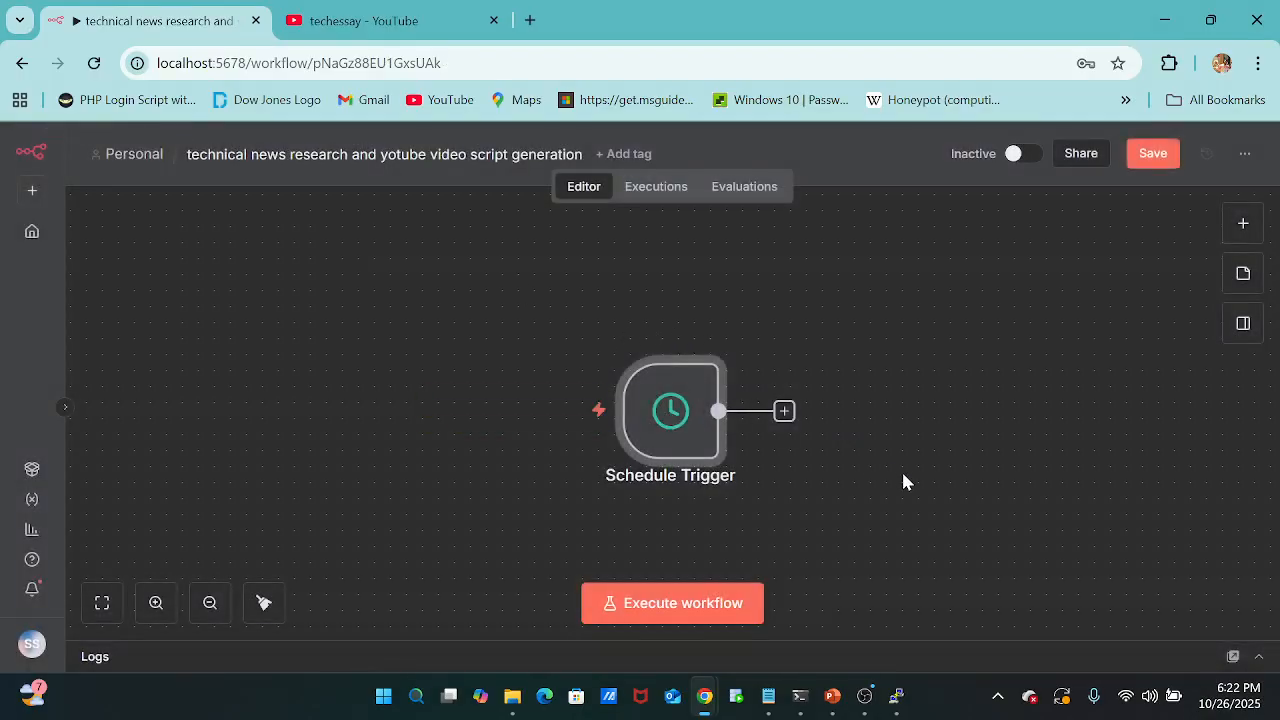
Open the node choices following the Schedule Trigger, and switch to Notepad to select the newsdata.io technology news URL through YOUR_API_KEY.
scroll(901, 469, right, 3)
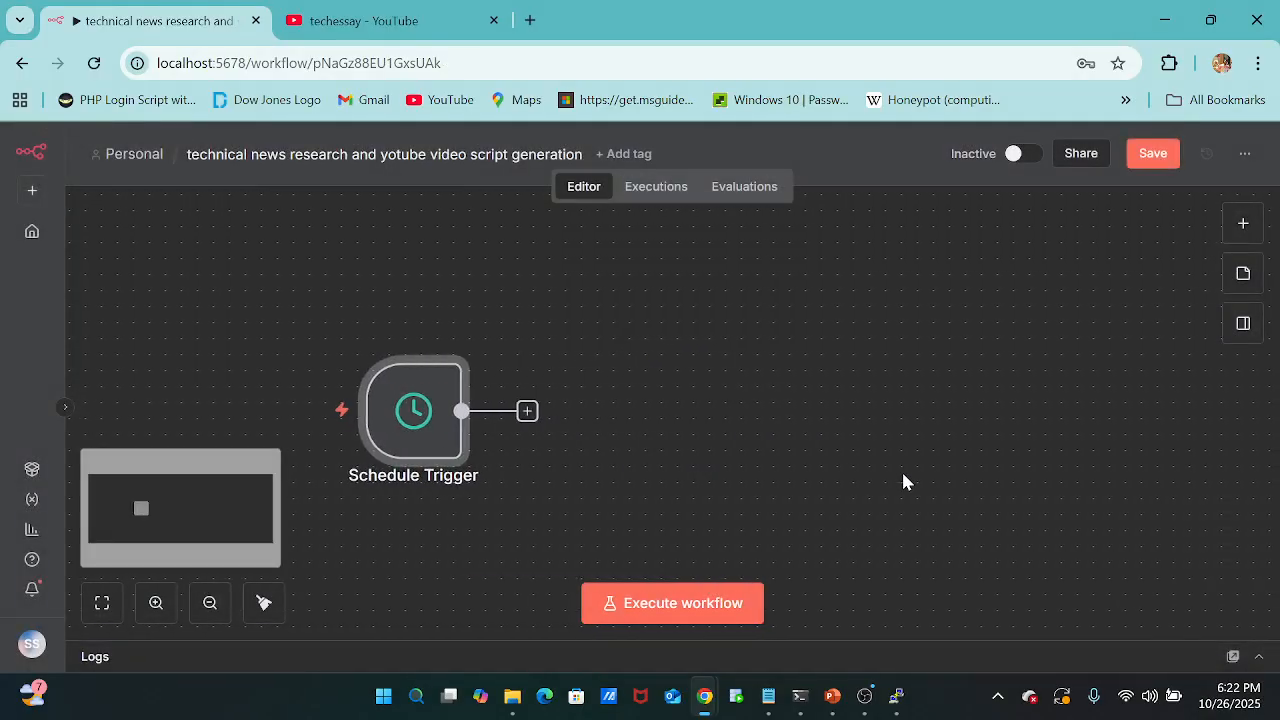
click(527, 412)
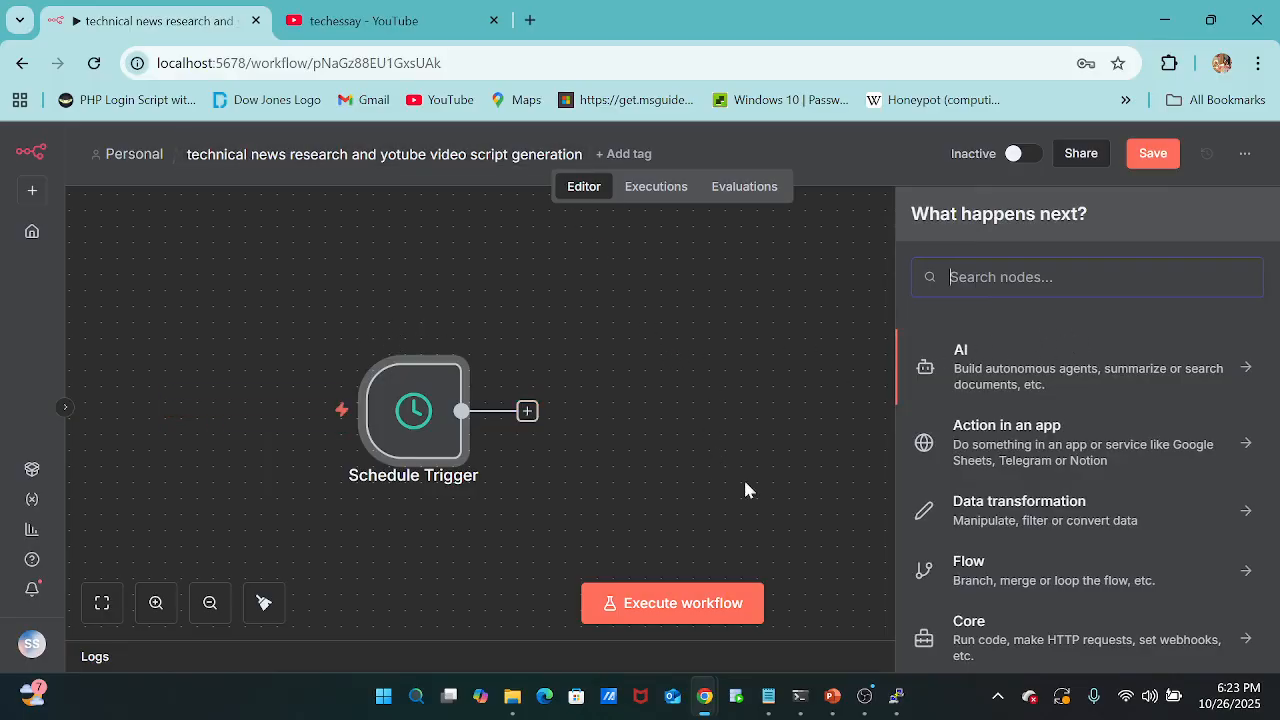
mouse_move(768, 699)
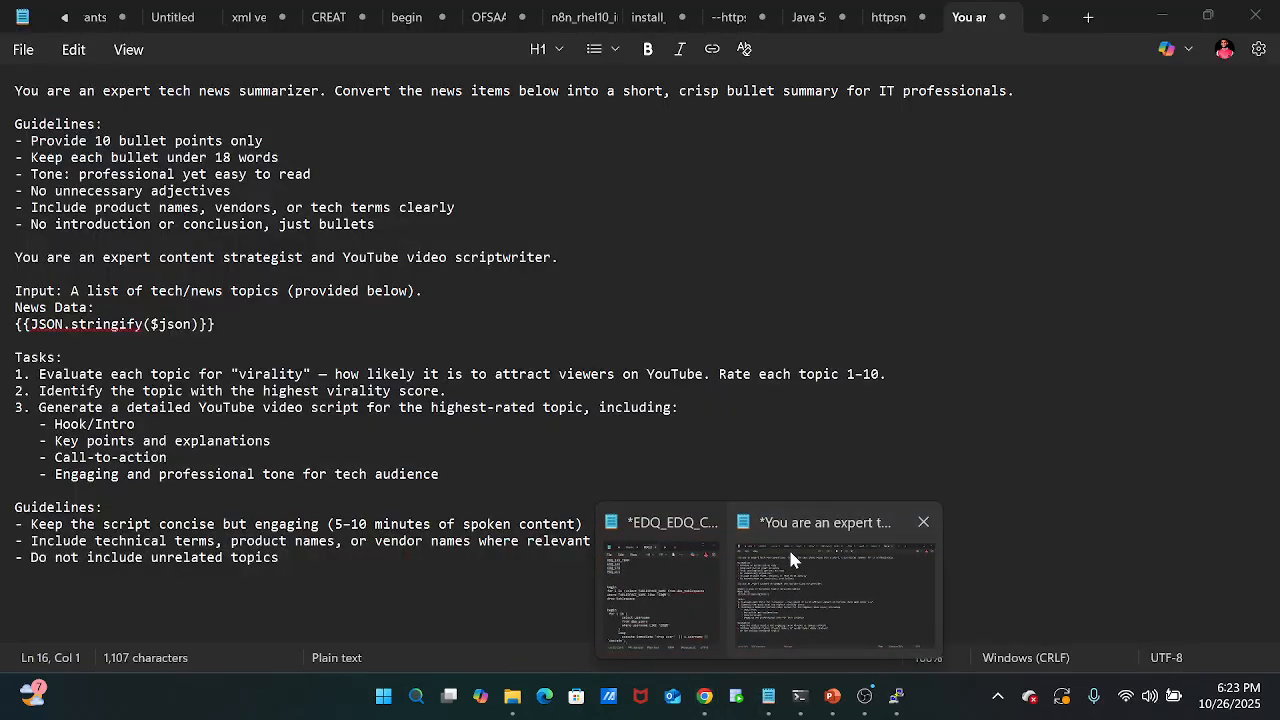
click(788, 547)
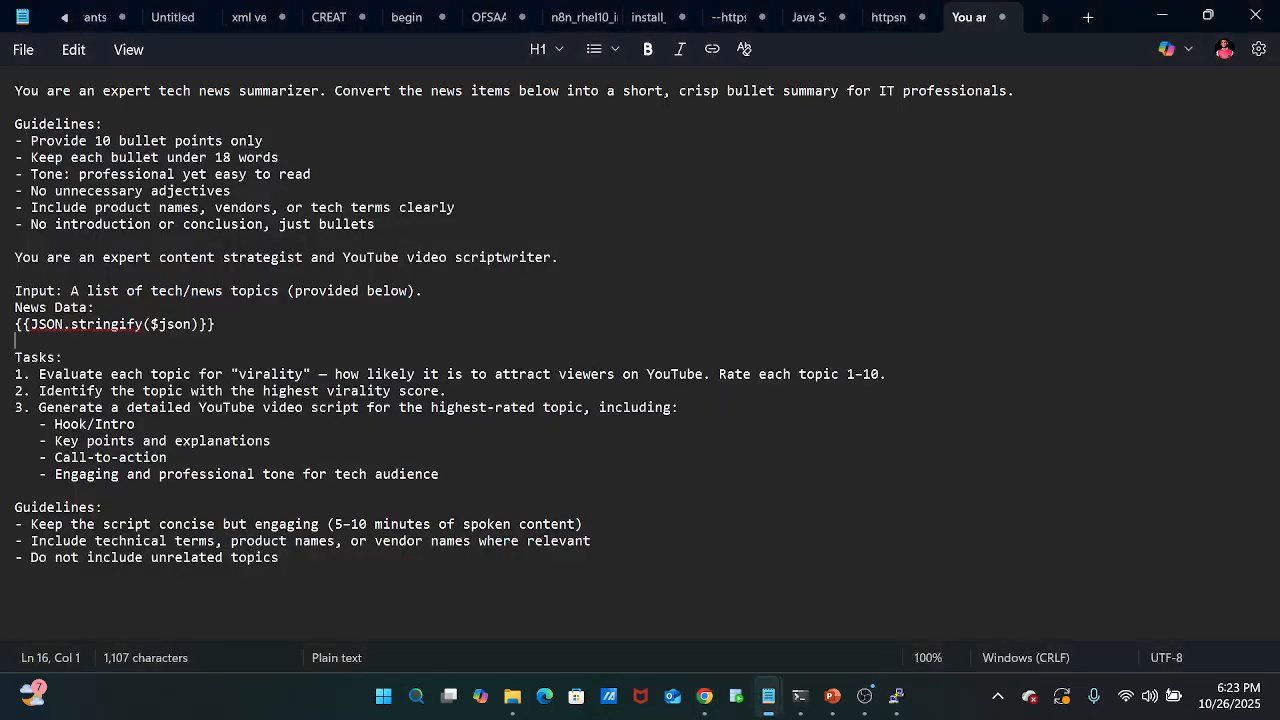
click(888, 17)
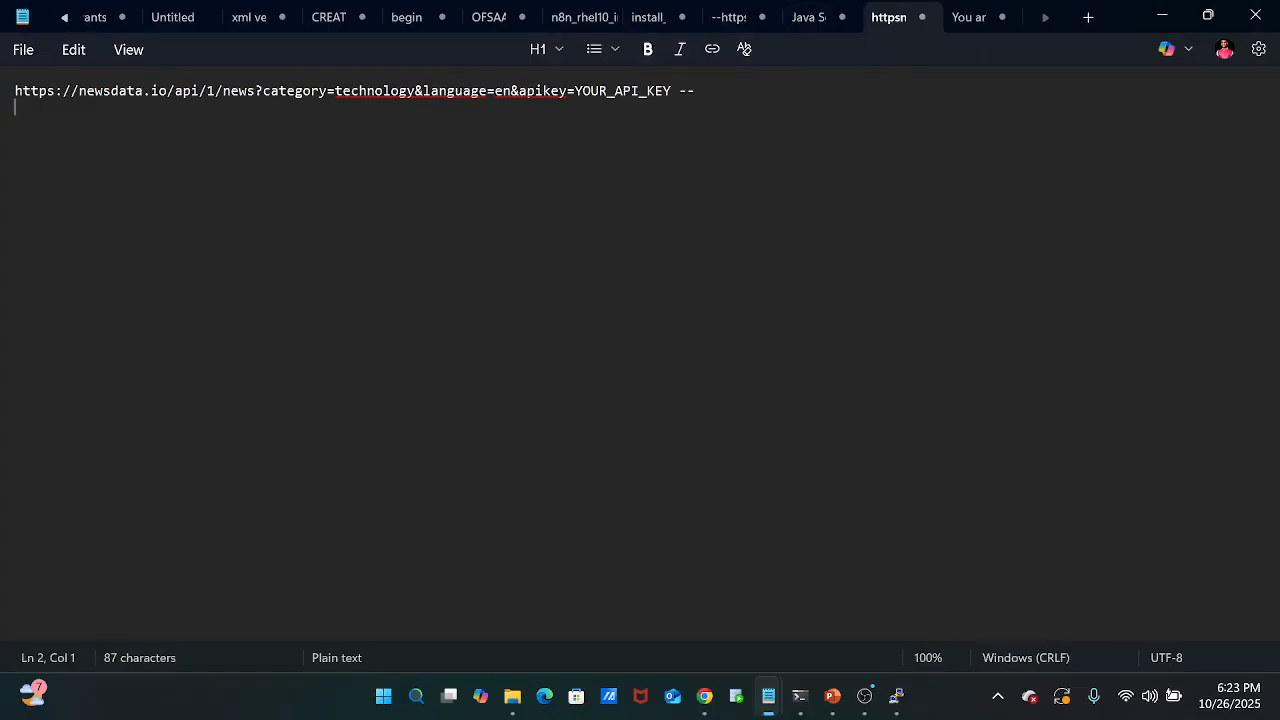
drag(15, 91, 671, 93)
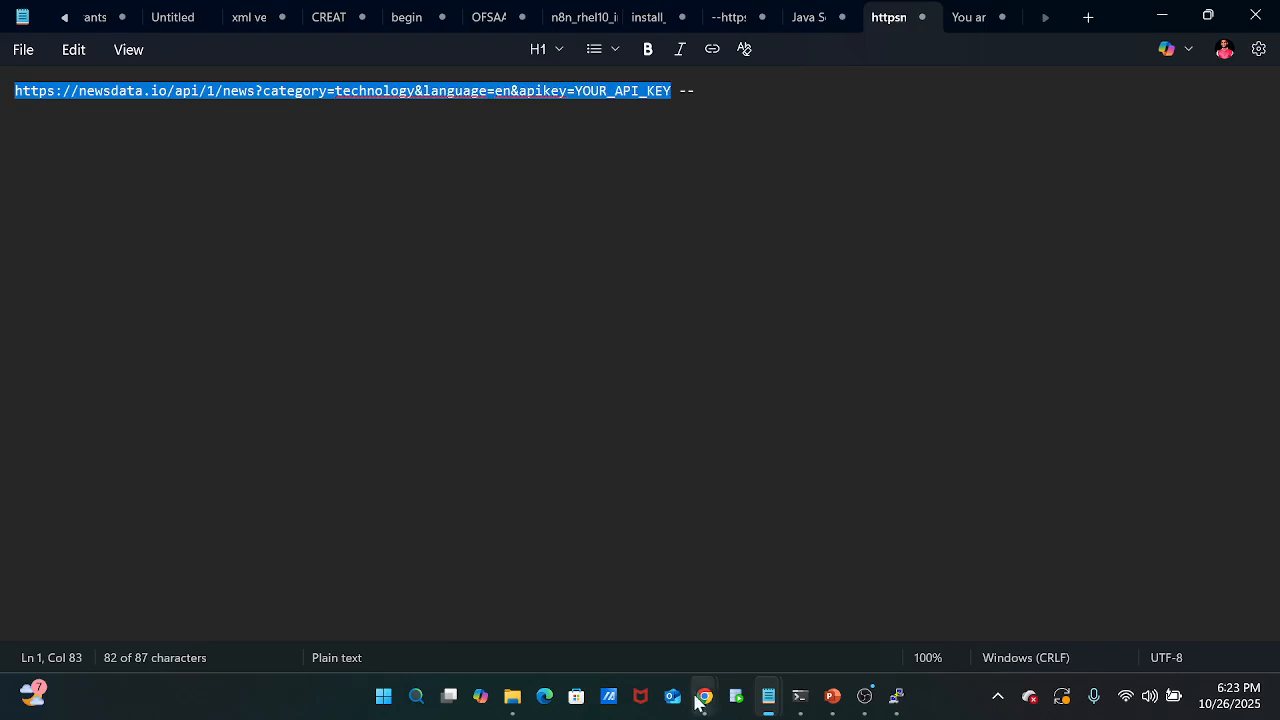
Switch to n8n and add an HTTP Request node from the Core nodes after the Schedule Trigger.
mouse_move(704, 696)
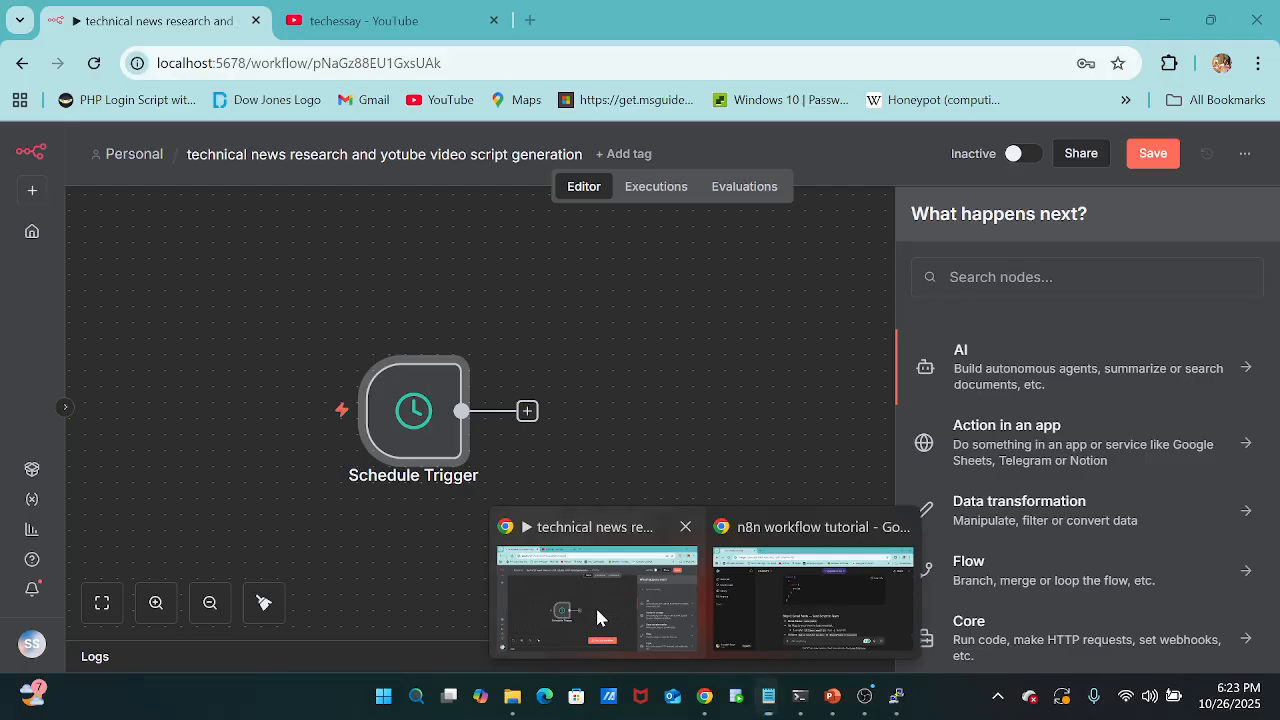
click(597, 617)
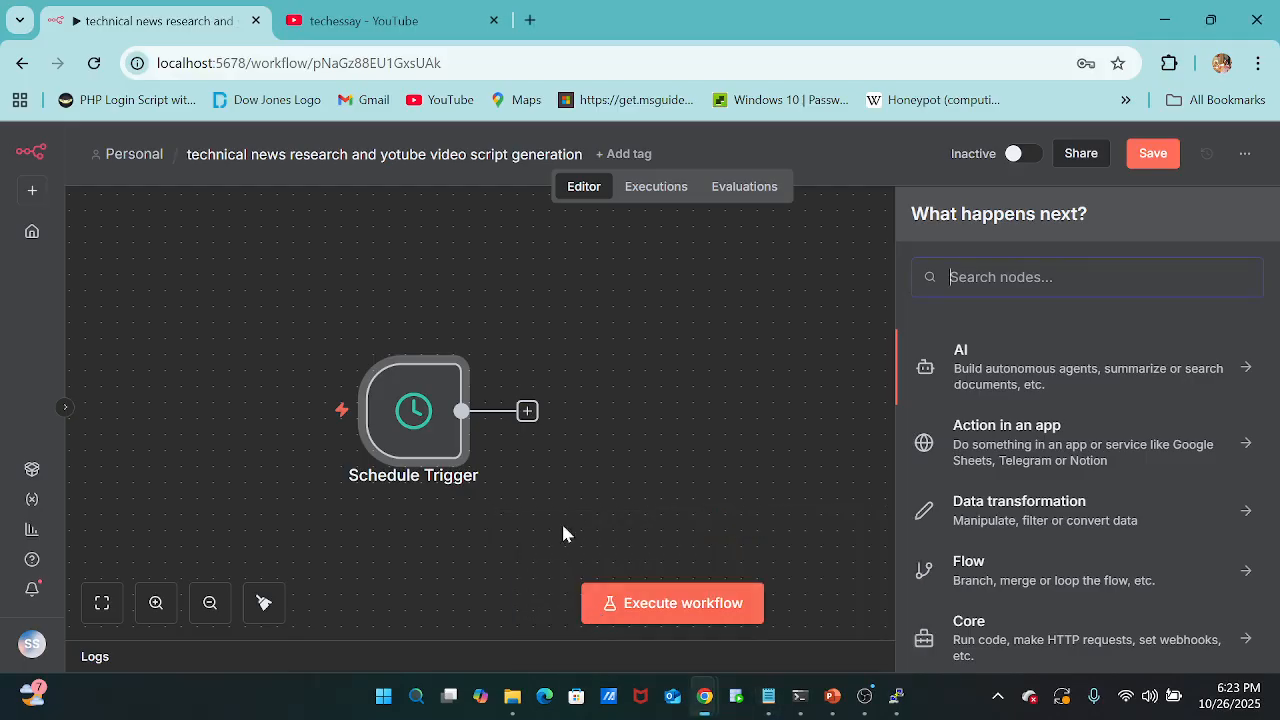
scroll(1132, 512, down, 1)
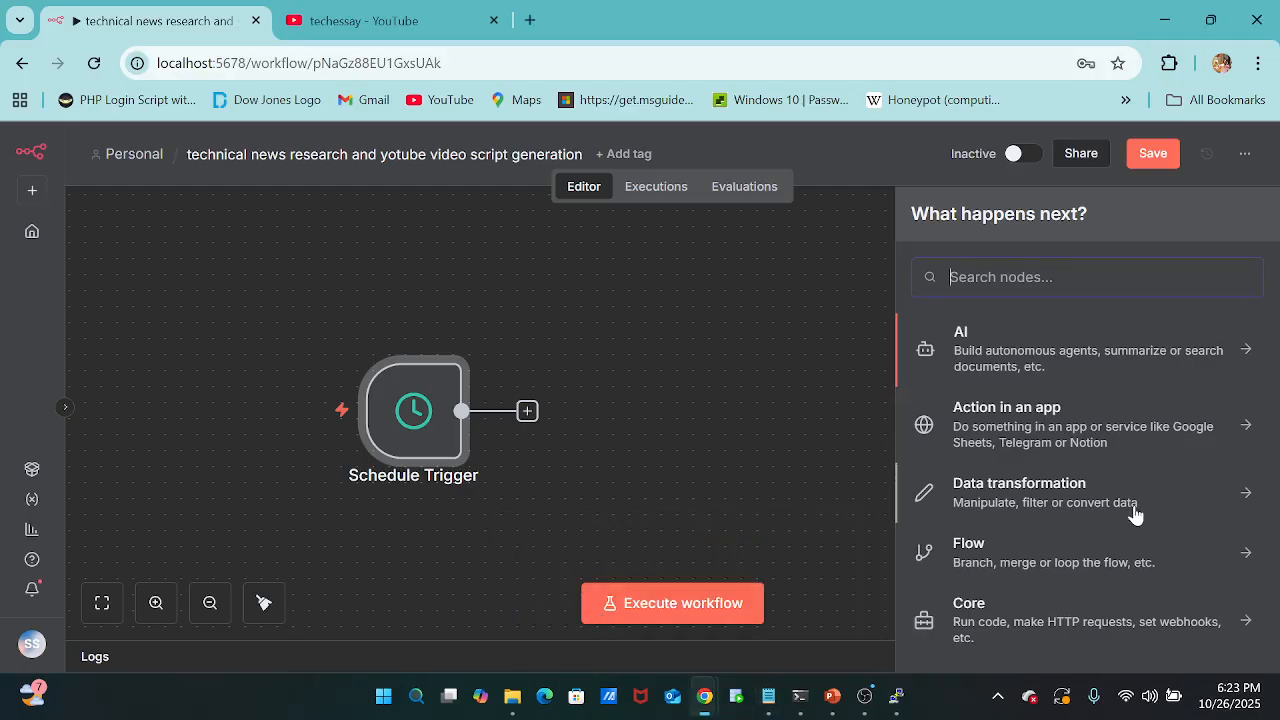
click(1140, 447)
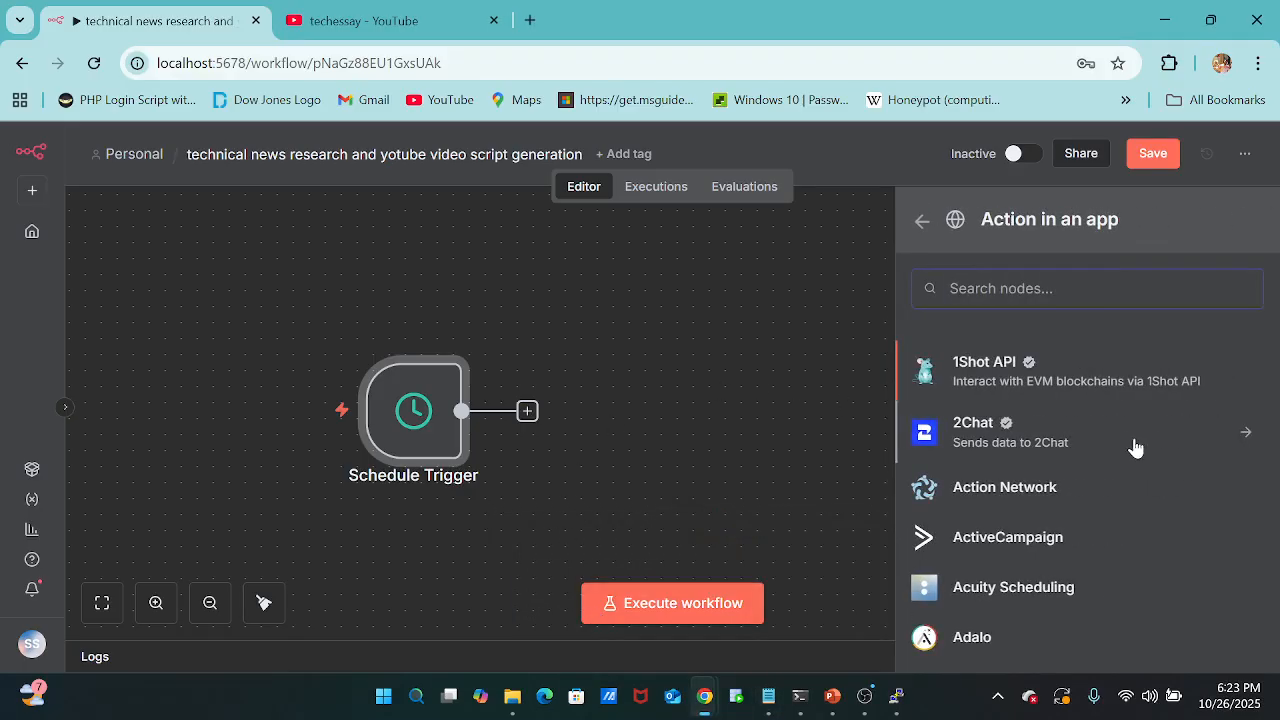
click(914, 224)
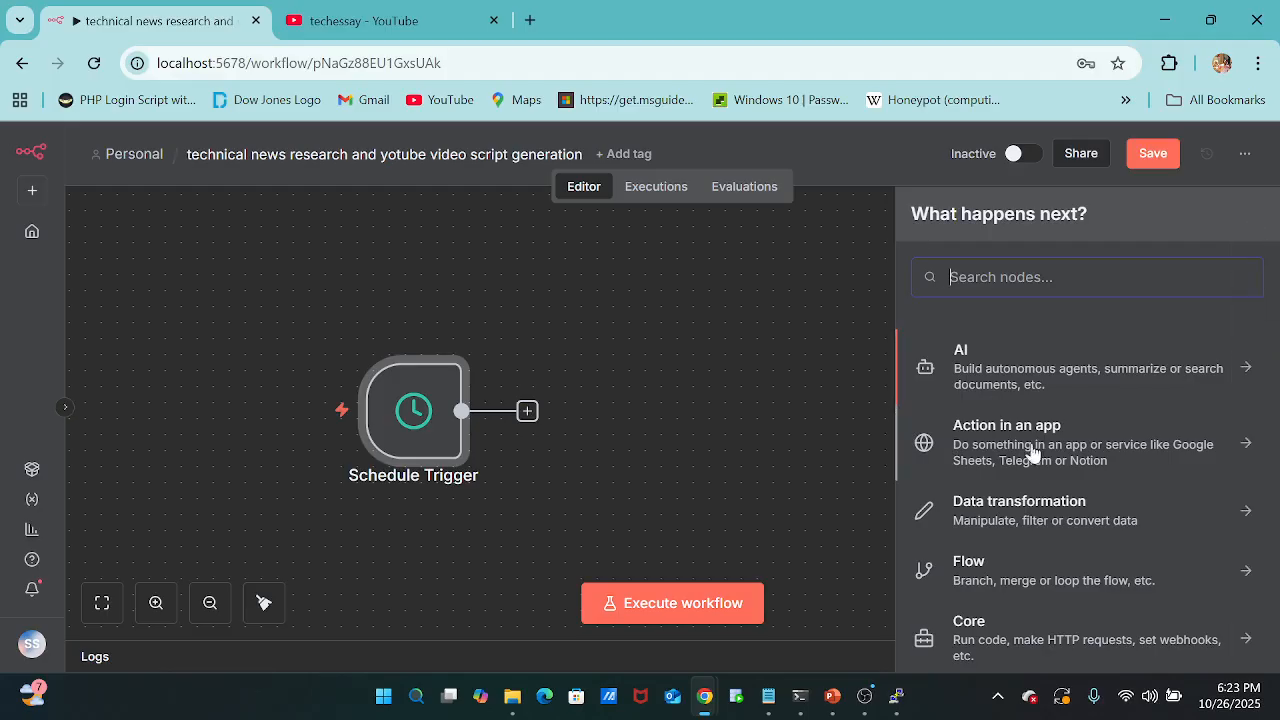
scroll(1047, 479, down, 1)
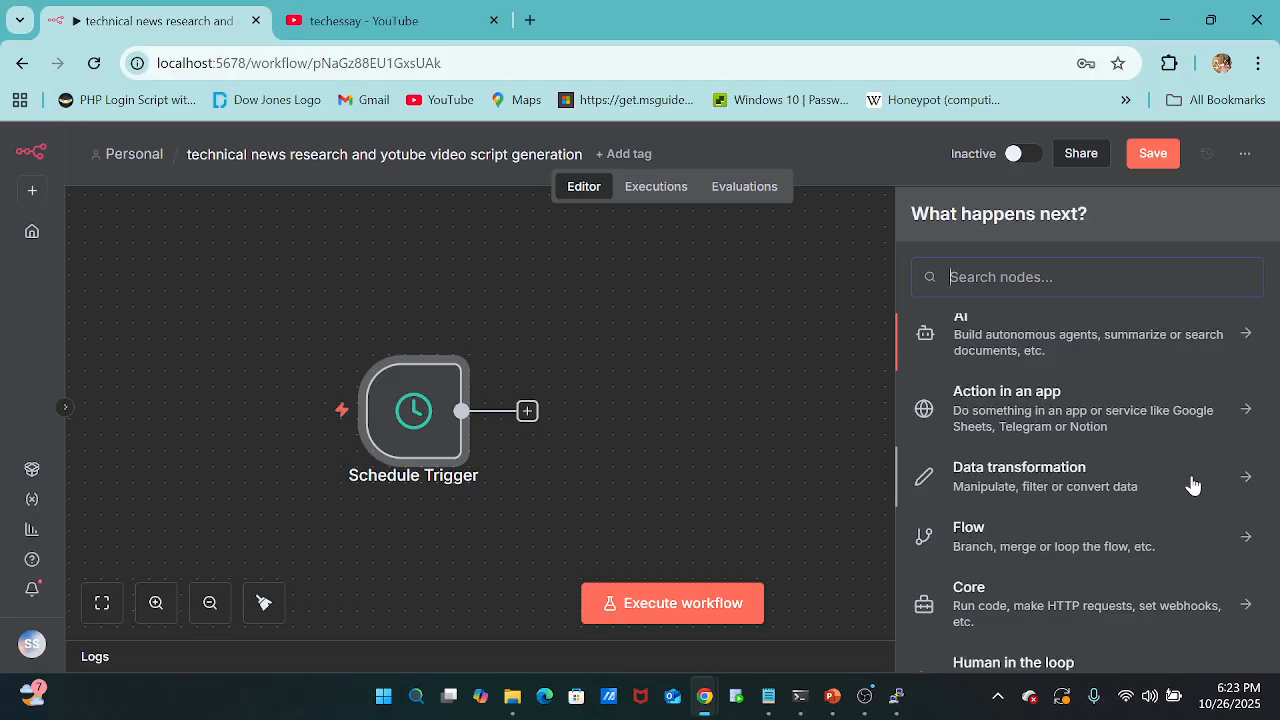
scroll(1188, 517, down, 1)
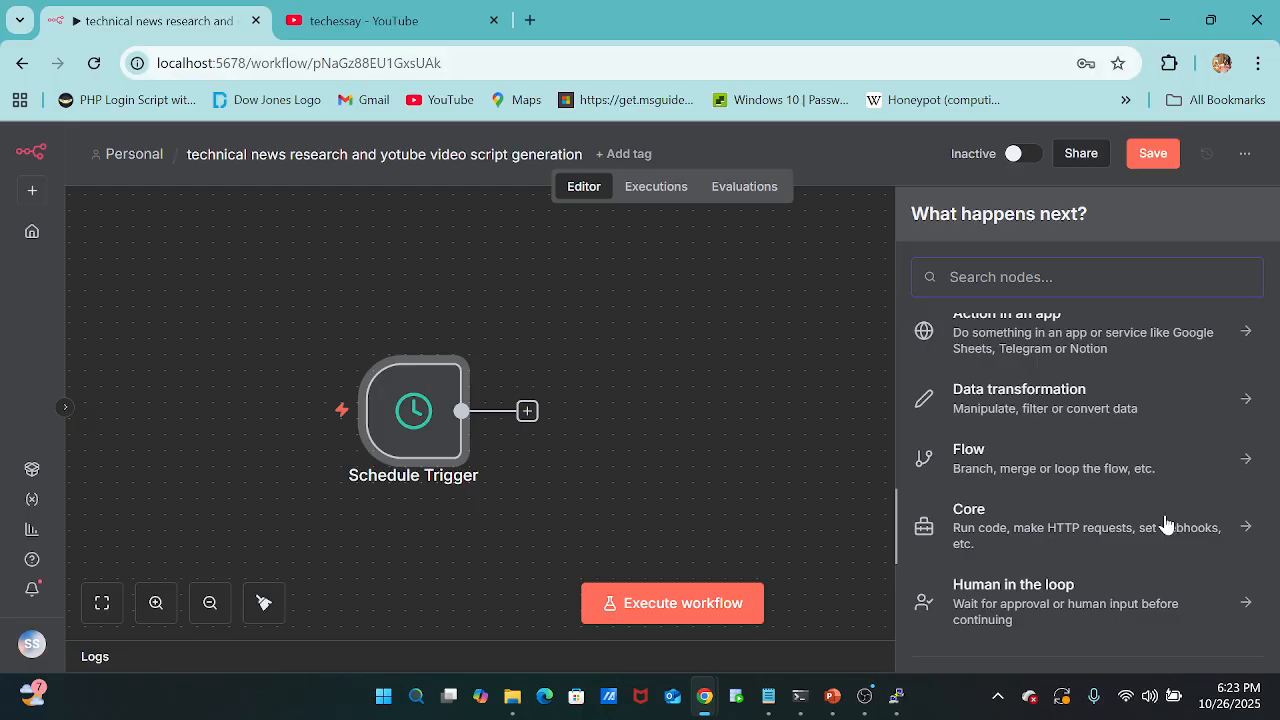
click(1179, 527)
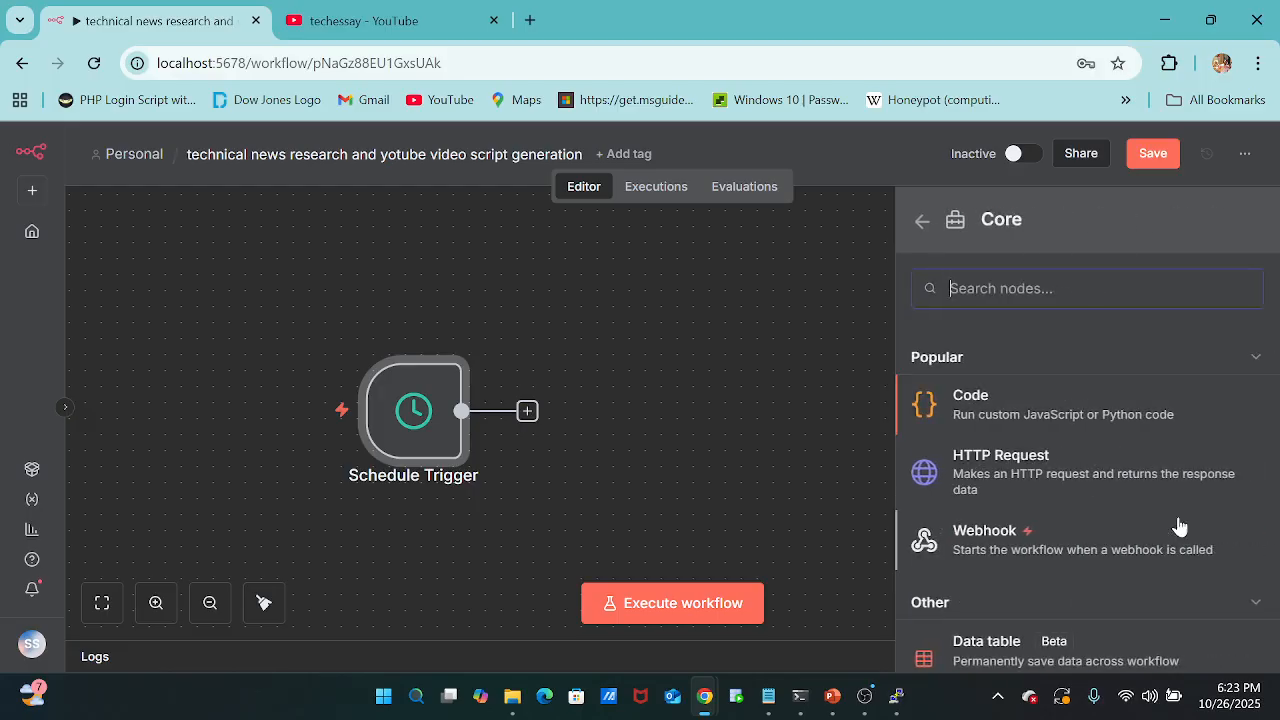
click(1000, 466)
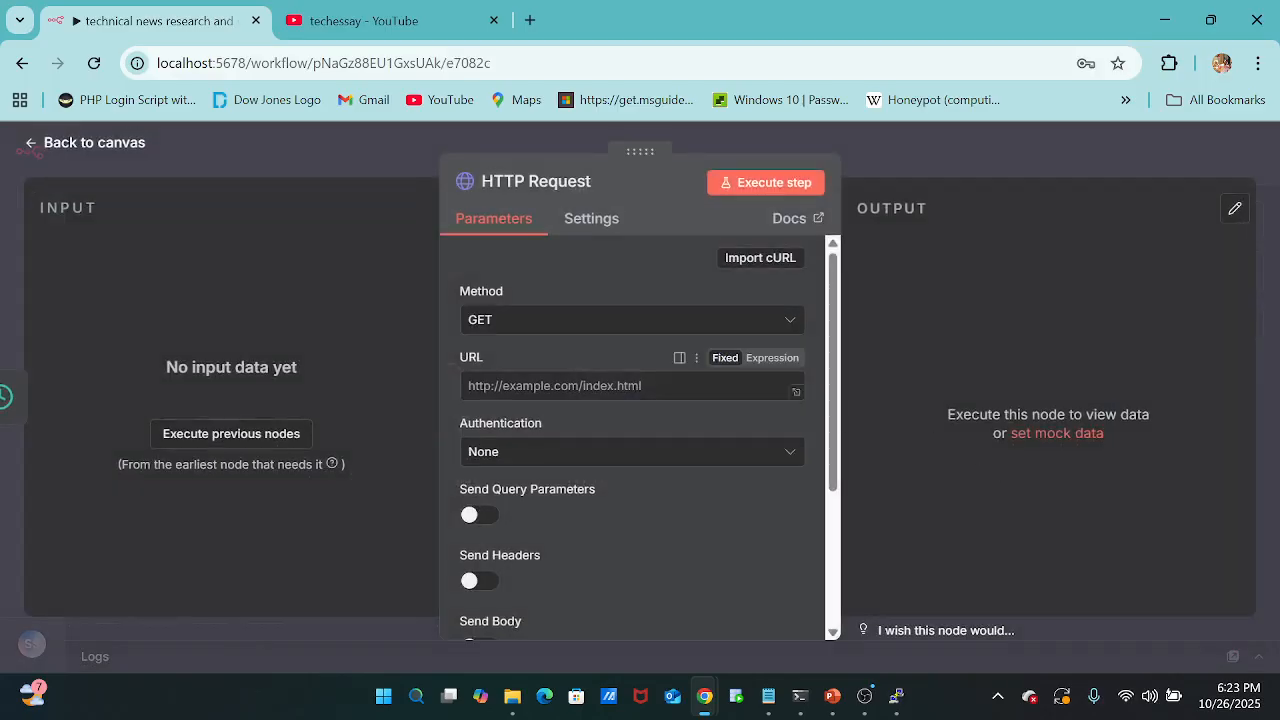
Paste the newsdata.io technology news URL into the HTTP Request and remove its YOUR_API_KEY placeholder, returning to the URL's start.
click(532, 386)
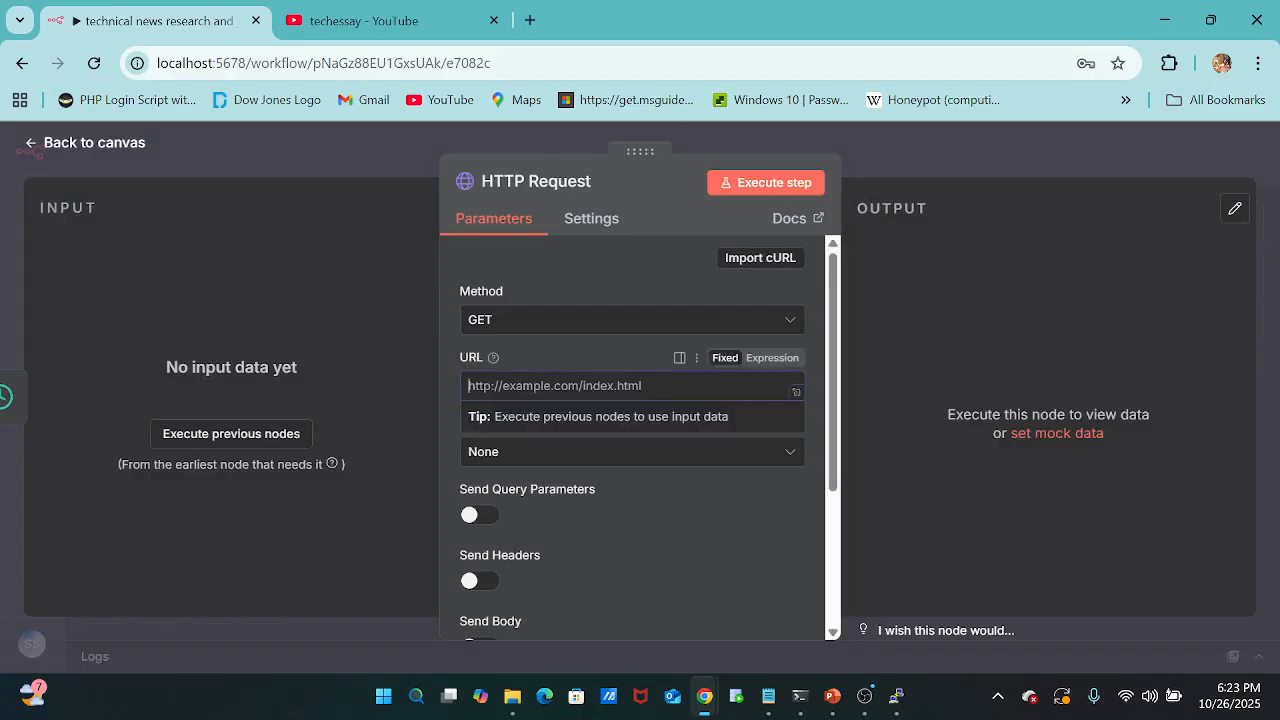
key(ctrl+v)
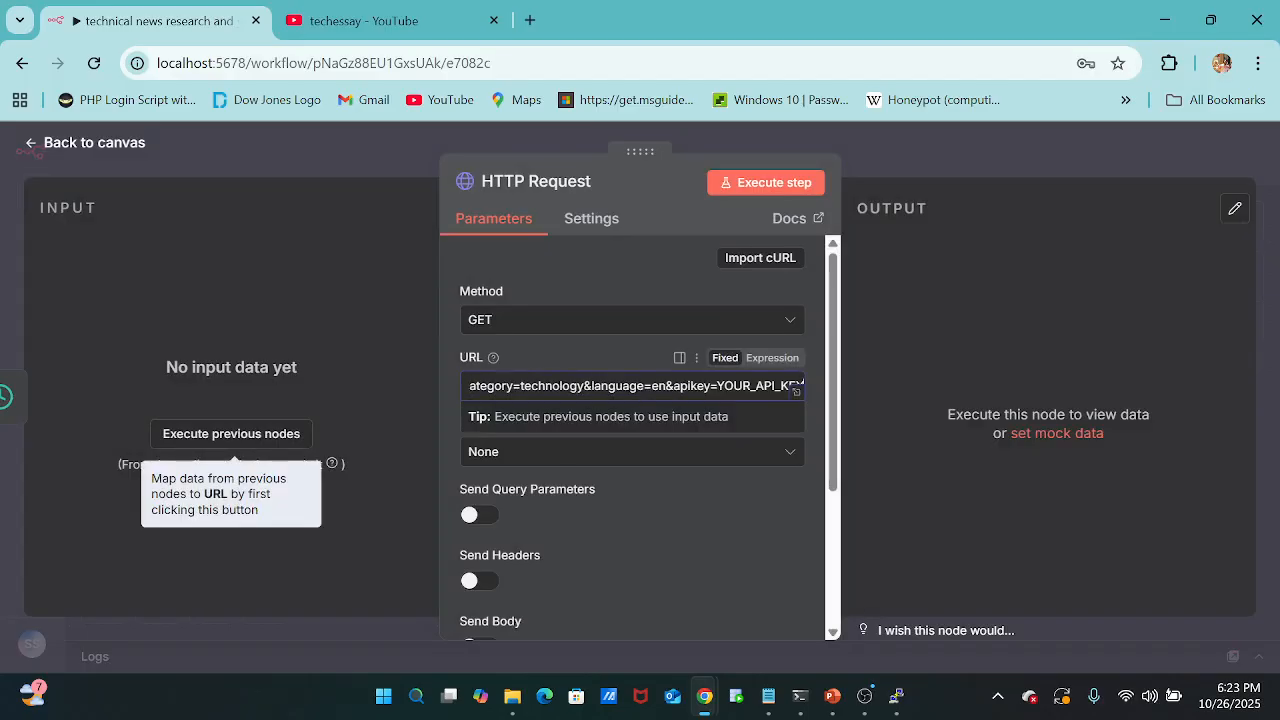
key(BackSpace)
key(BackSpace)
key(BackSpace)
key(BackSpace)
key(BackSpace)
key(BackSpace)
key(BackSpace)
key(BackSpace)
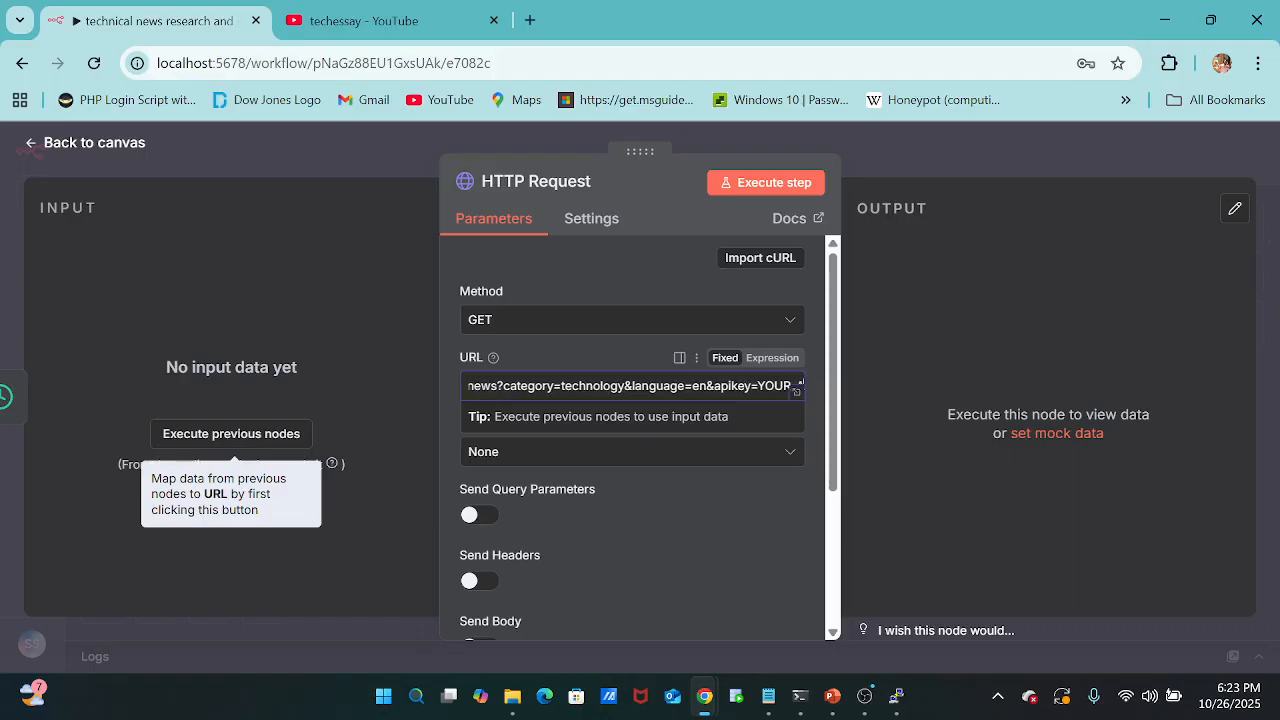
key(BackSpace)
key(BackSpace)
key(BackSpace)
key(BackSpace)
key(BackSpace)
key(BackSpace)
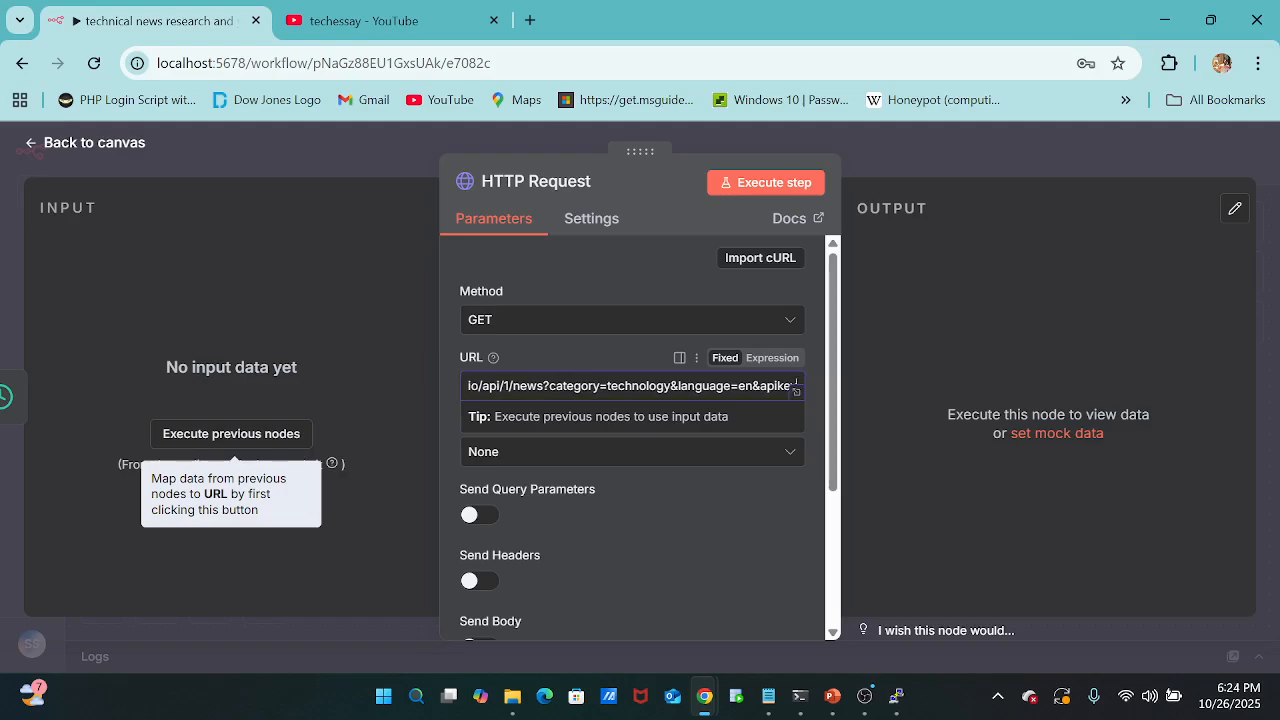
key(Left)
key(Left)
key(Left)
key(Left)
key(Left)
key(Left)
key(Left)
key(Left)
key(Left)
key(Left)
key(Left)
key(Left)
key(Left)
key(Left)
key(Left)
key(Left)
key(Left)
key(Left)
key(Left)
key(Left)
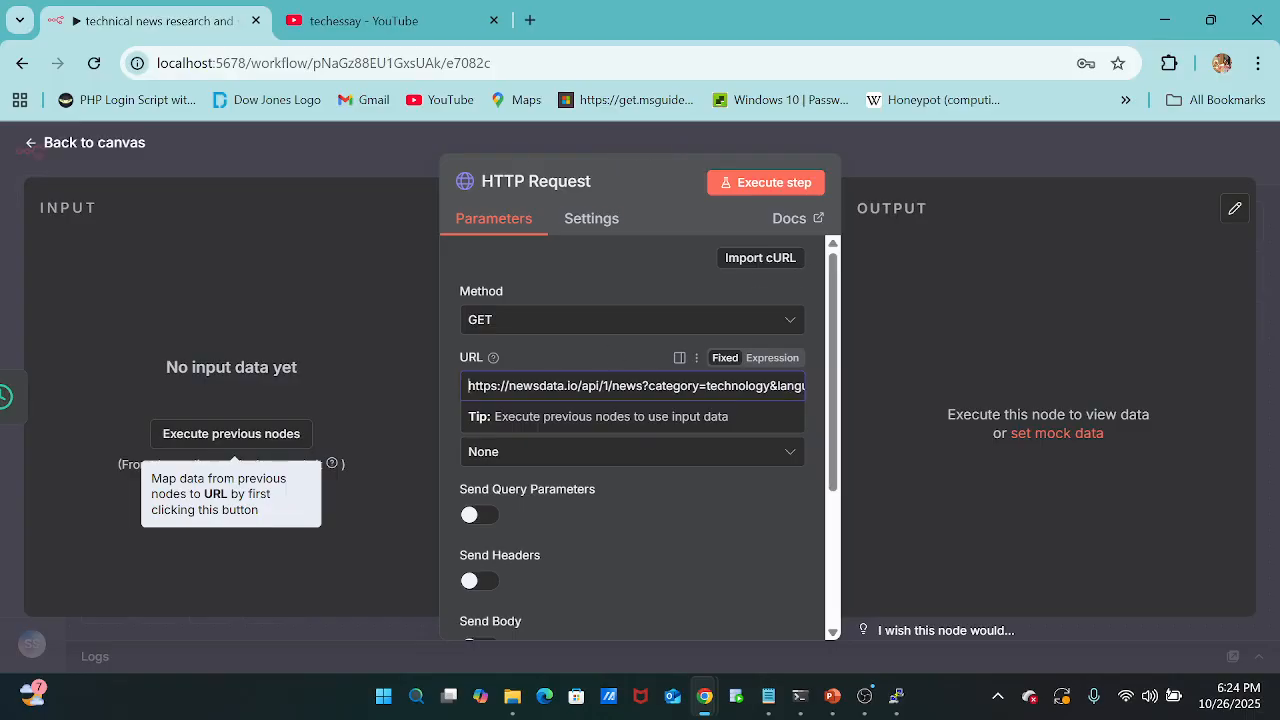
Search the web for newsdata.io in a new browser tab, open the NewsData.io website and look over its home page.
click(530, 21)
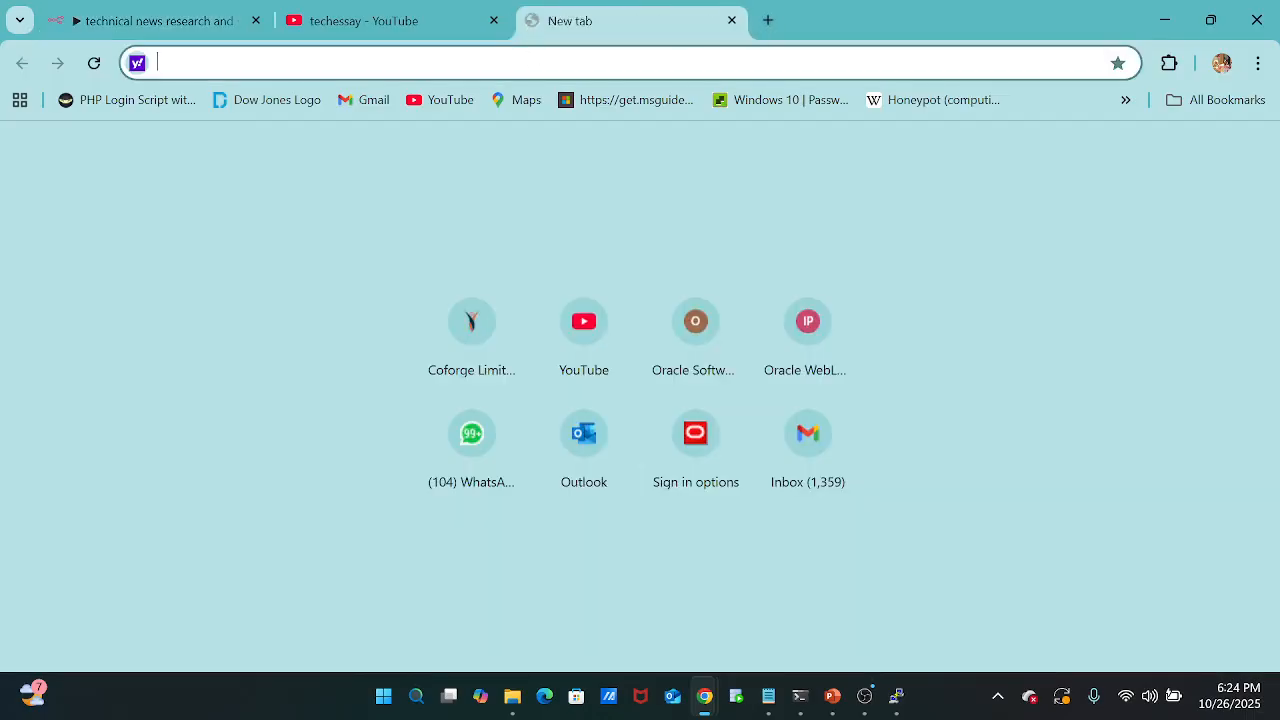
text(news)
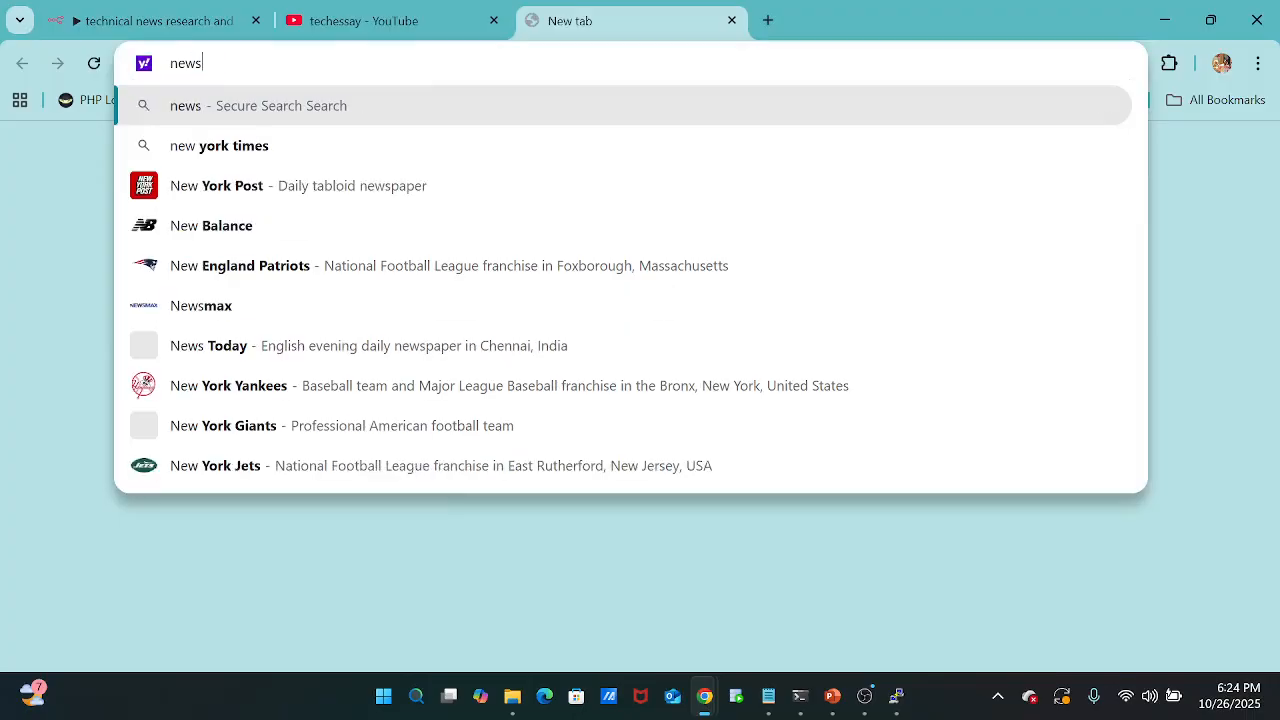
text(data)
key(Return)
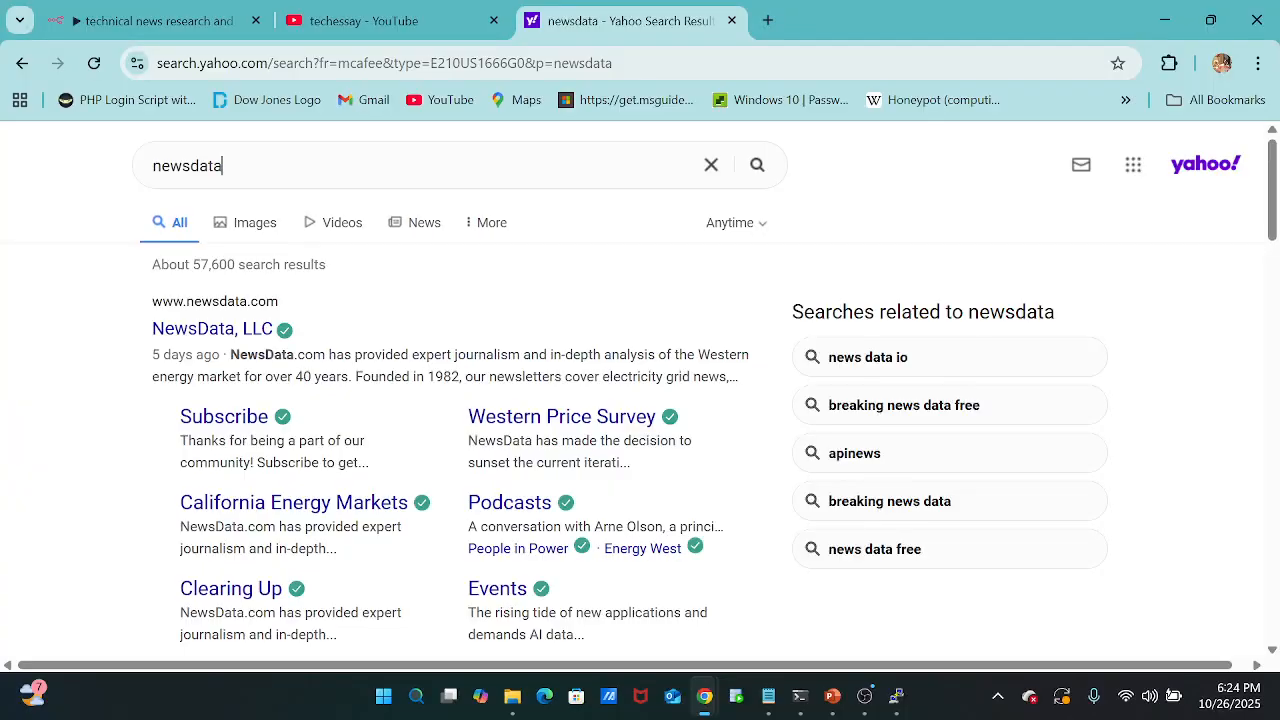
text(.io)
key(Return)
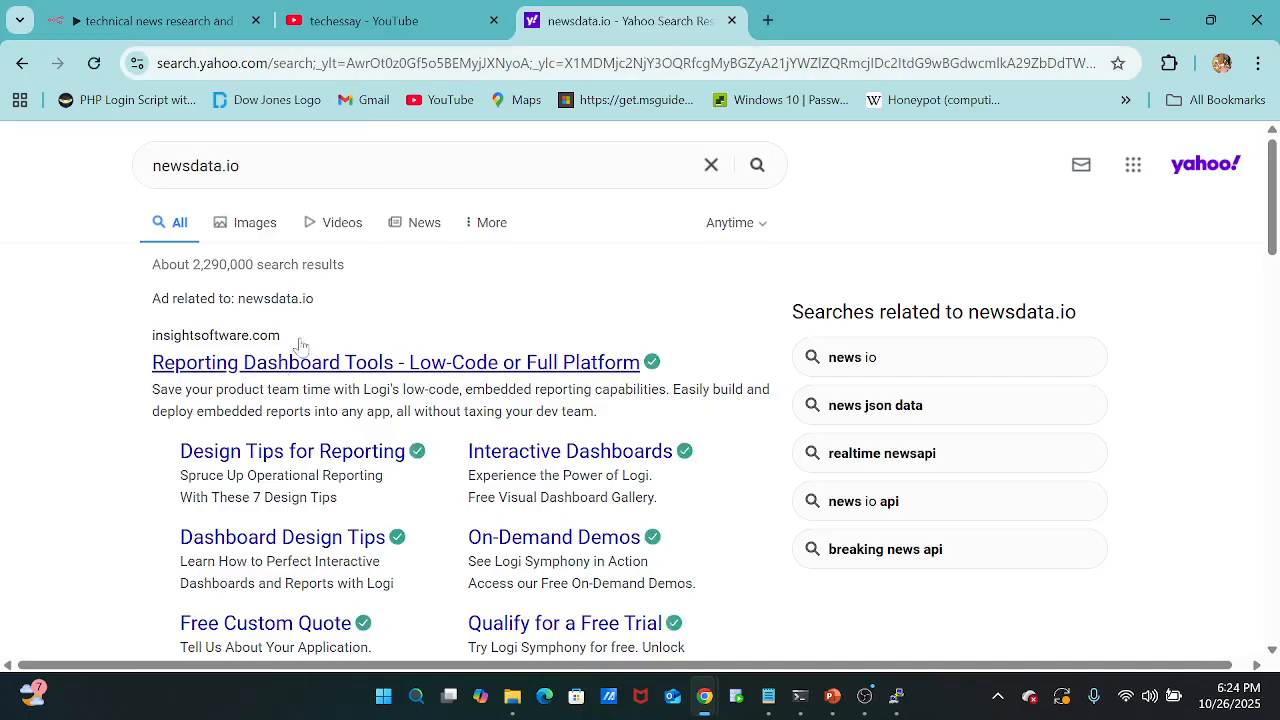
scroll(300, 345, down, 4)
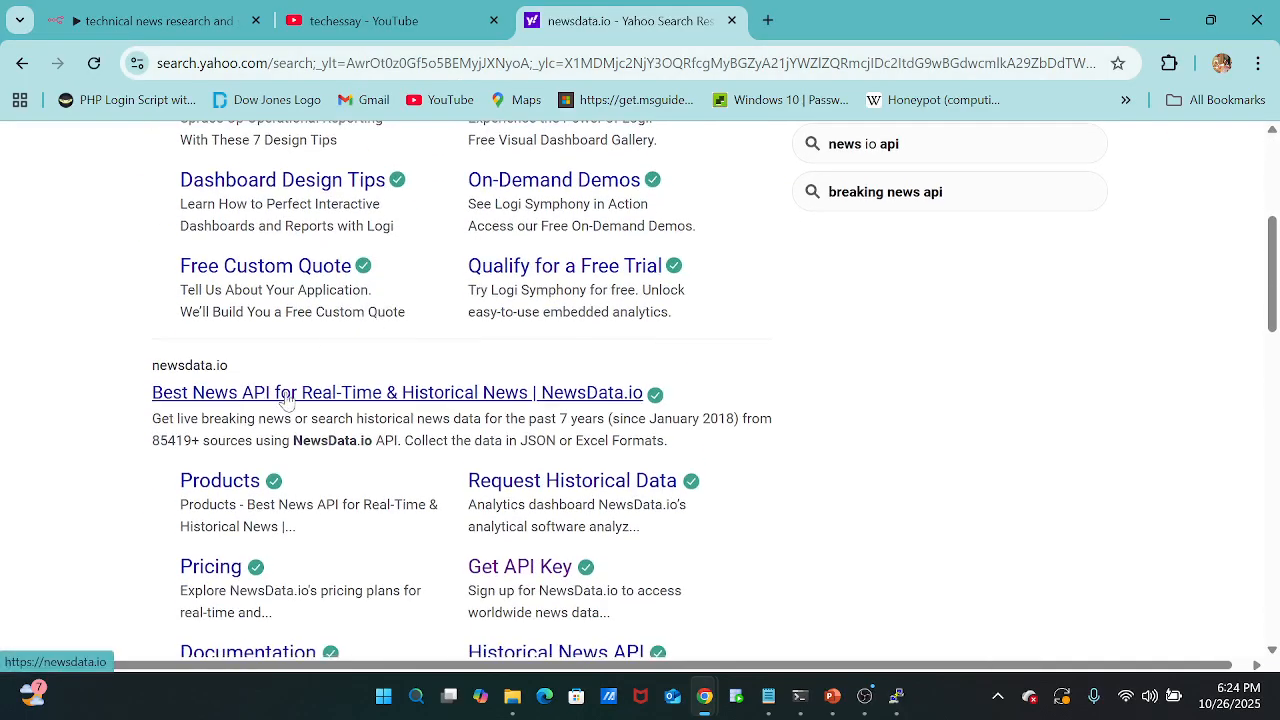
scroll(289, 400, down, 1)
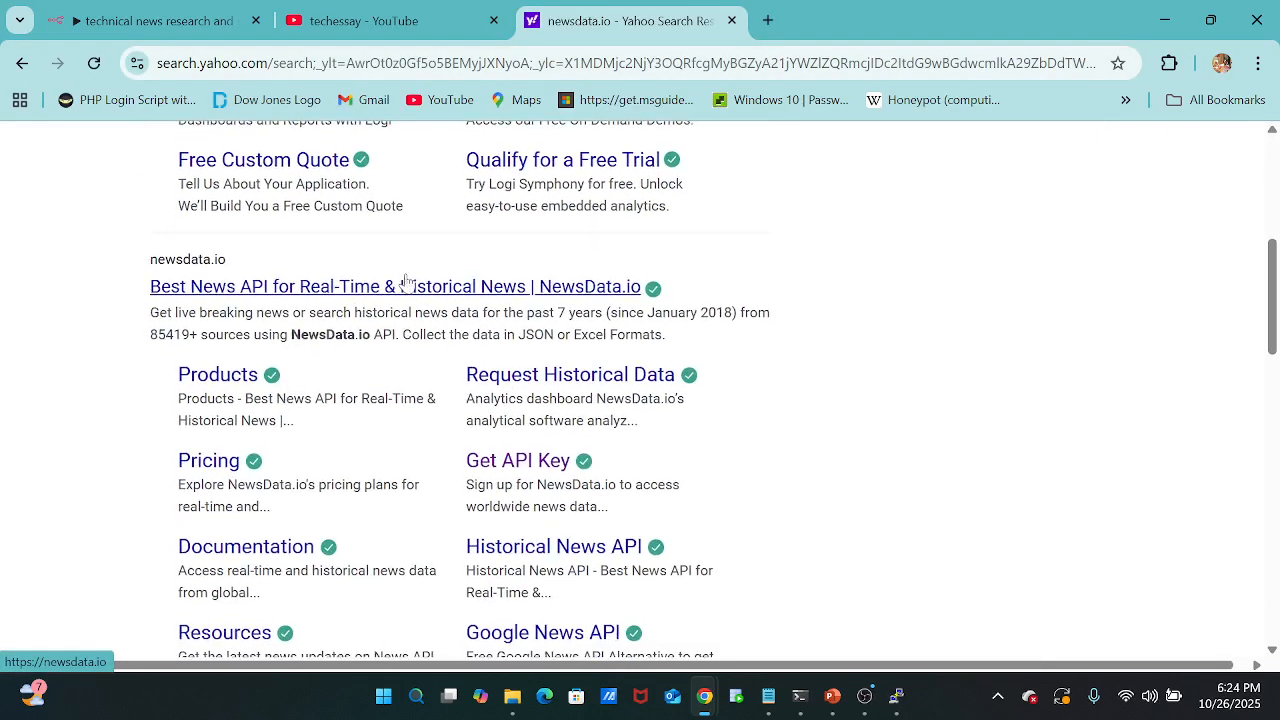
click(420, 288)
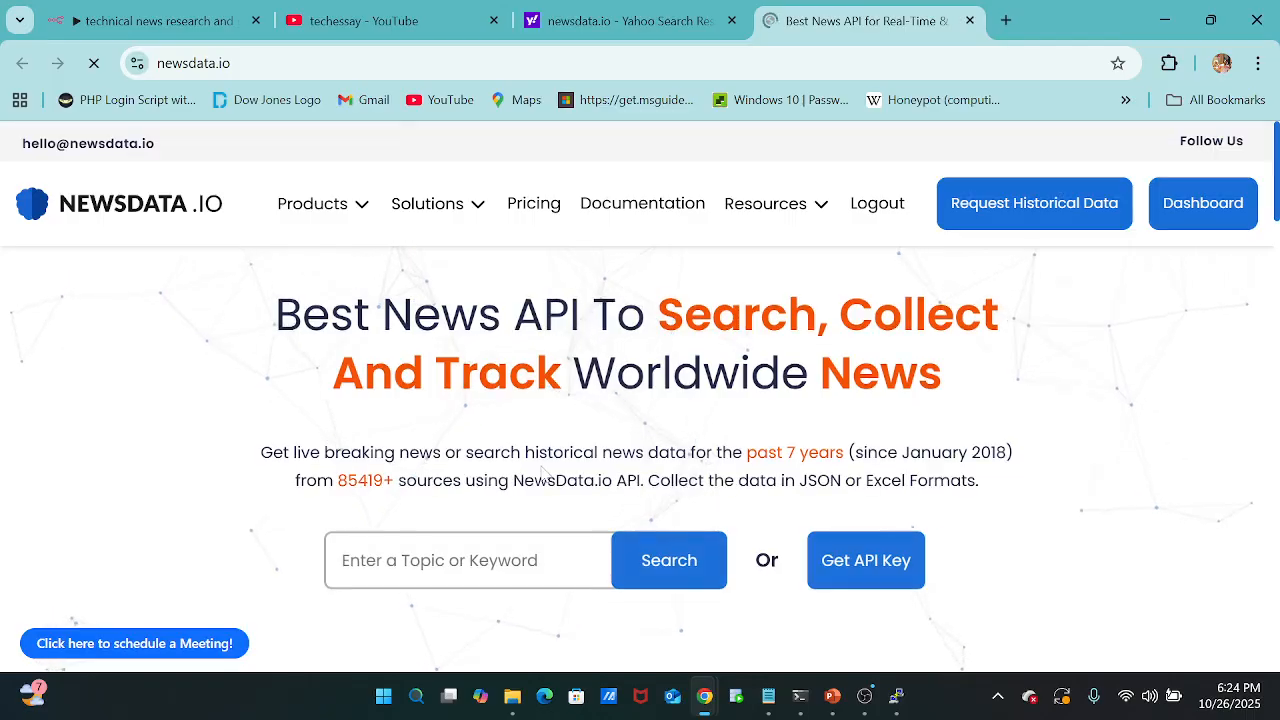
scroll(543, 472, down, 12)
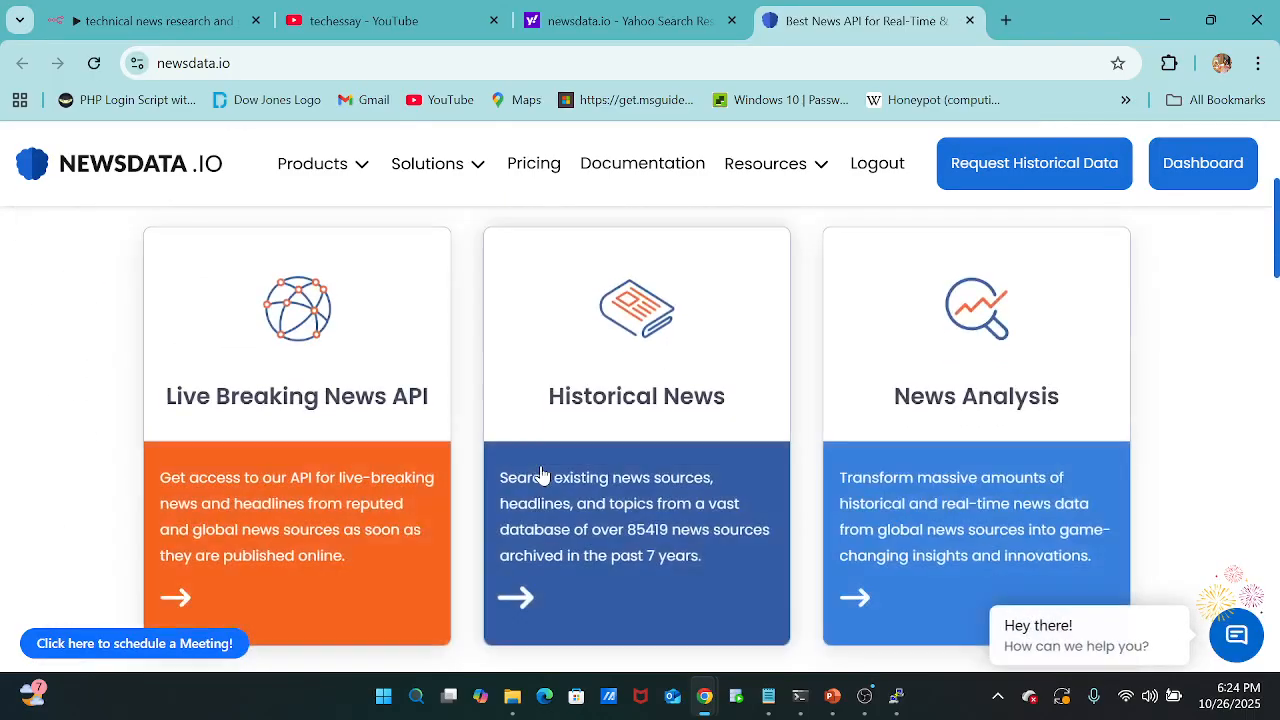
scroll(543, 472, down, 2)
scroll(543, 477, up, 3)
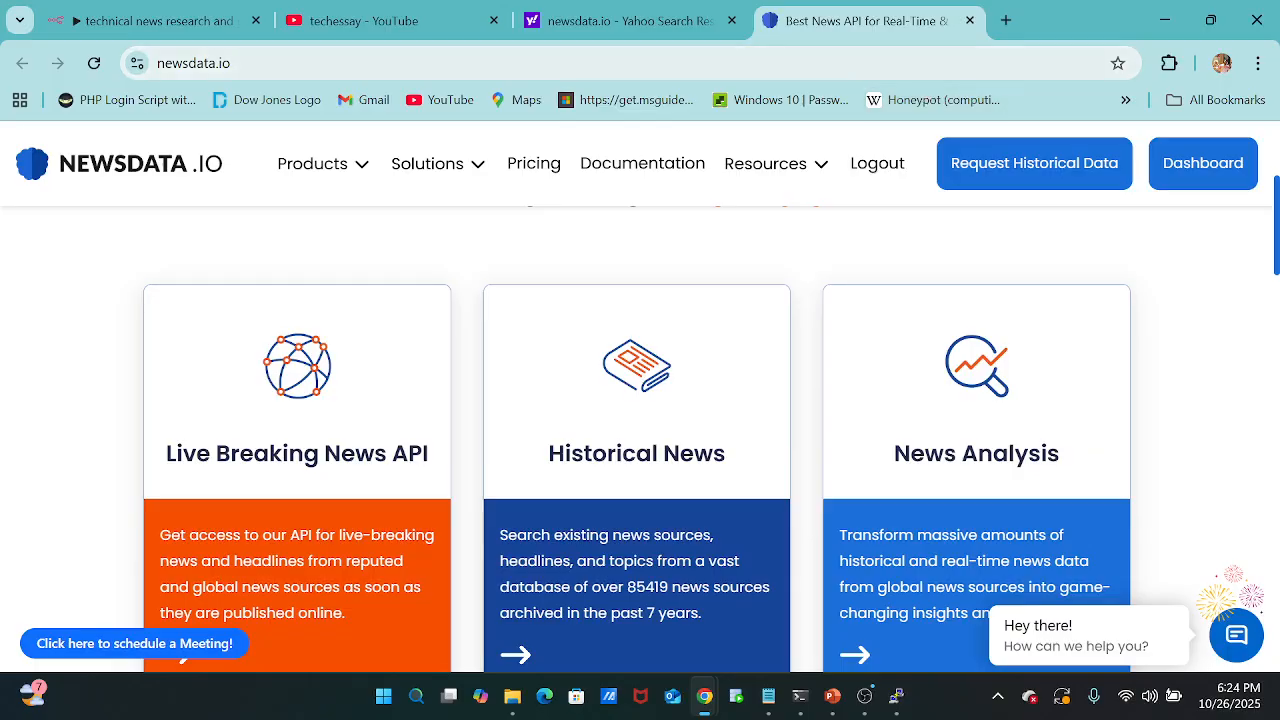
Search for "newsdata.io api" in another browser tab and open the Get API Key result to view the API Keys Management page.
click(1006, 20)
text(new)
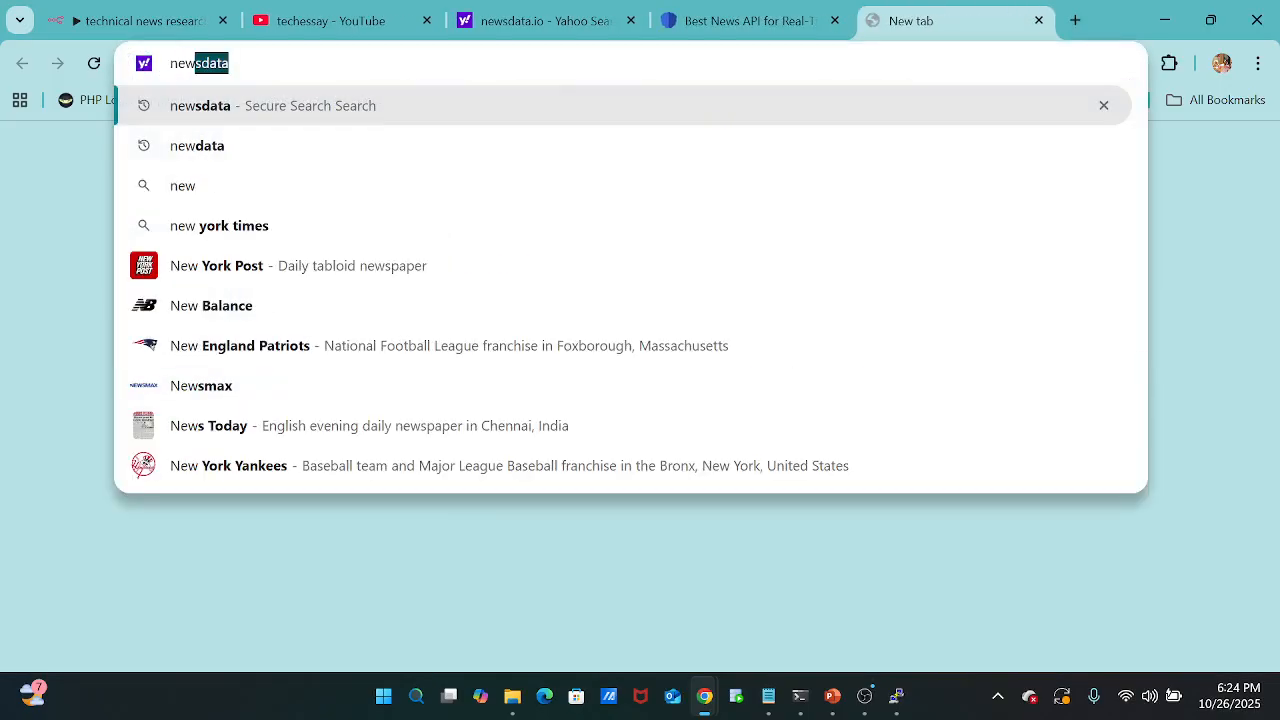
text(sdata)
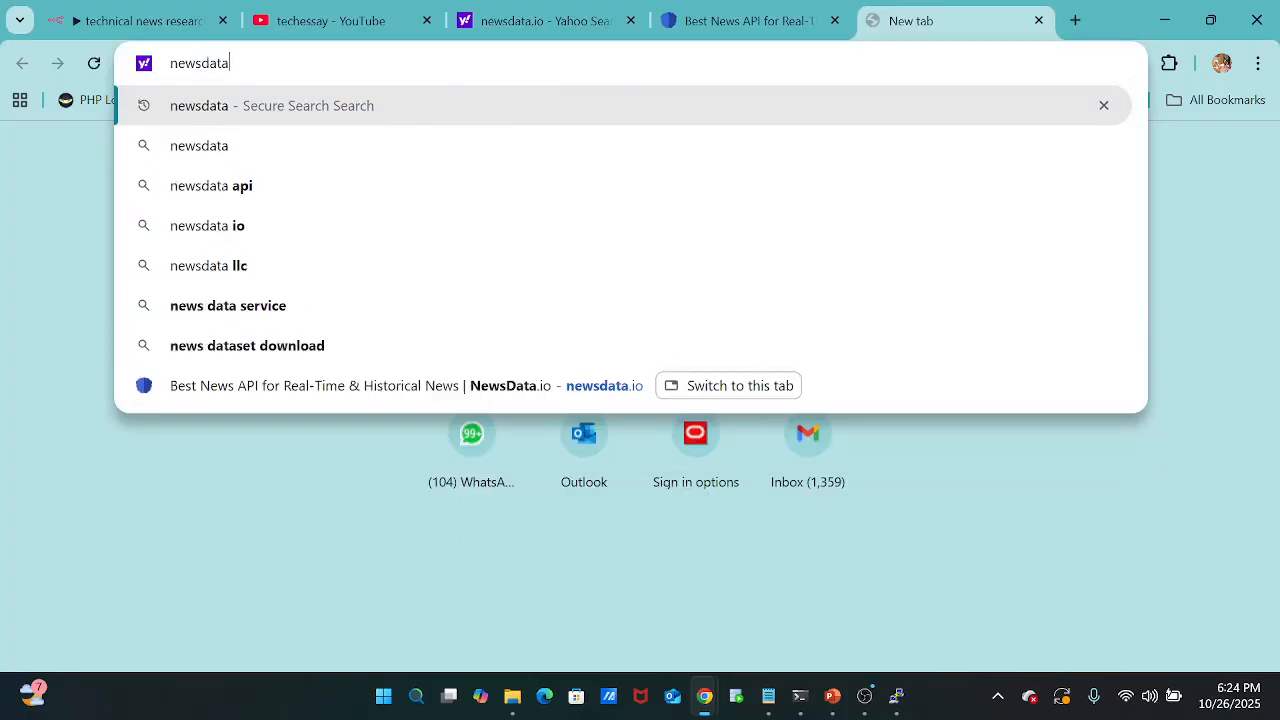
text(.ip)
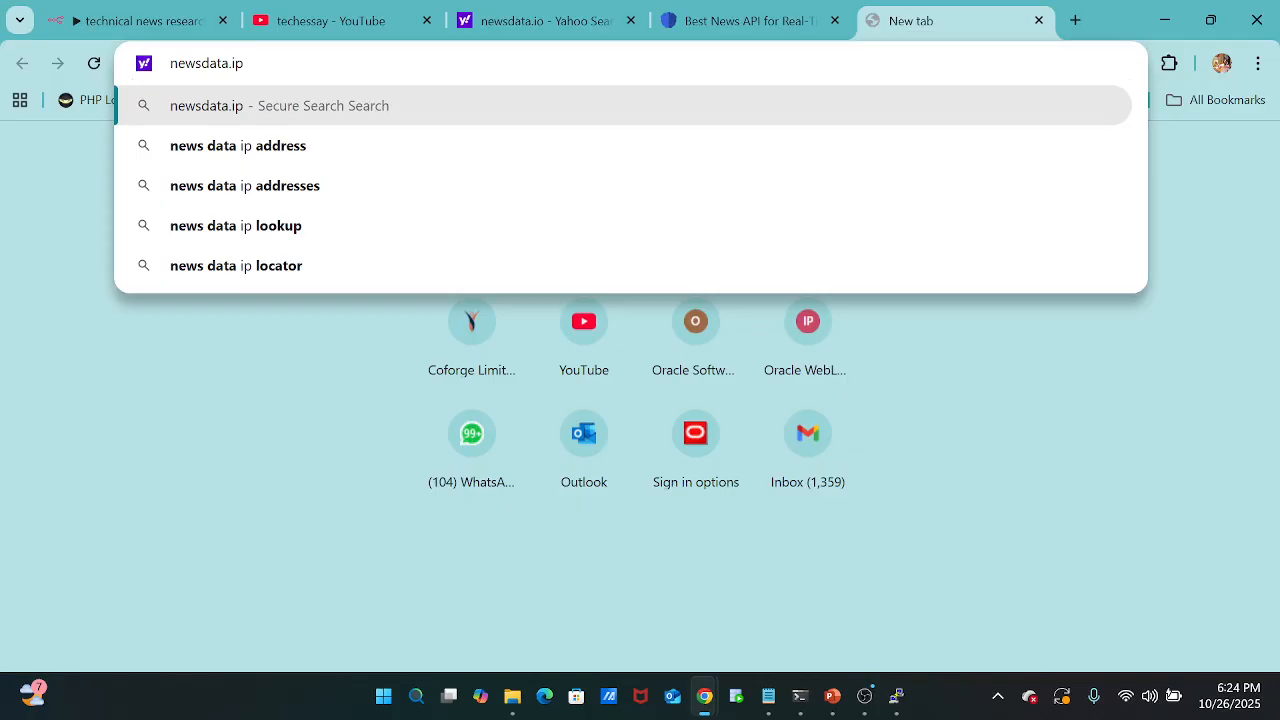
key(BackSpace)
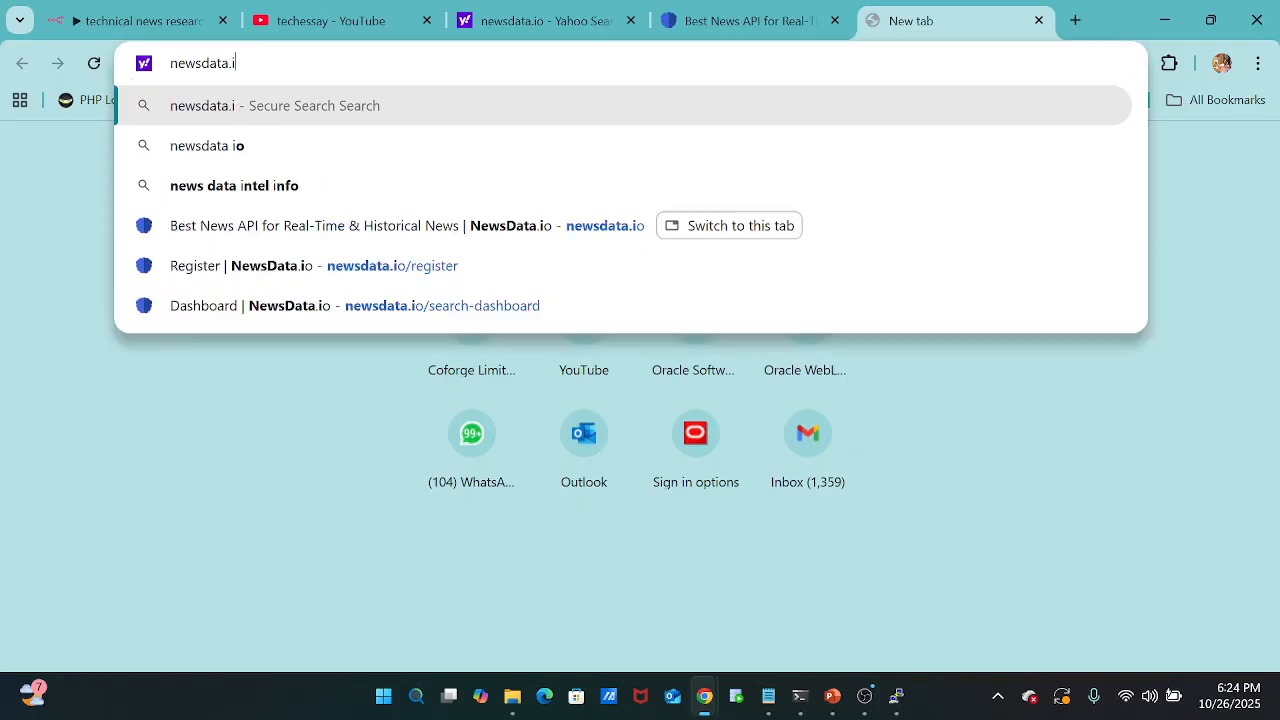
text(o api)
key(Return)
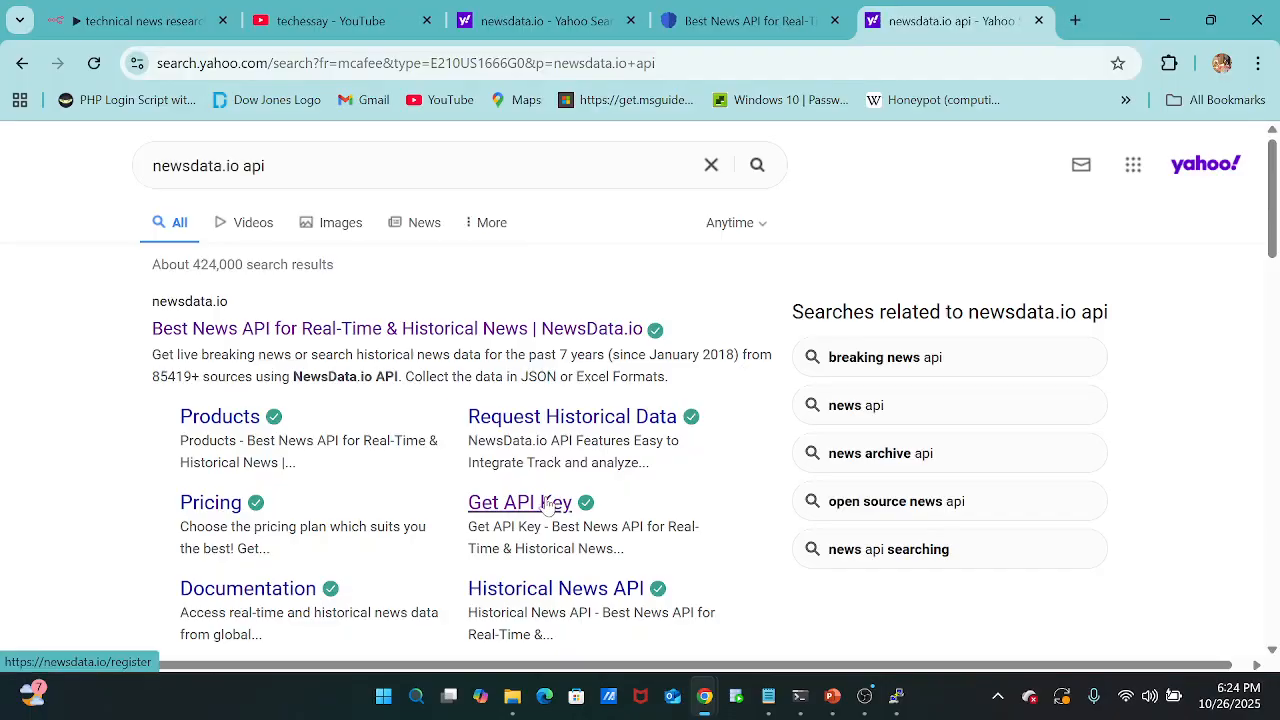
click(548, 505)
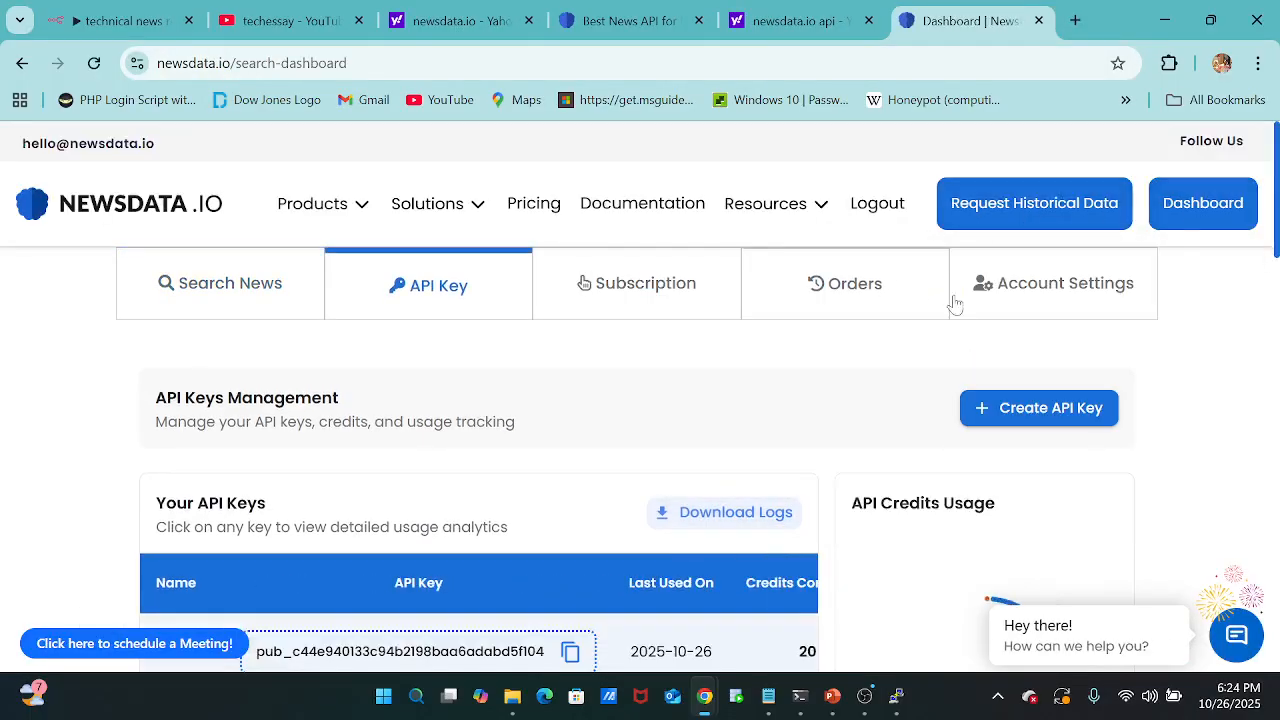
scroll(657, 406, down, 1)
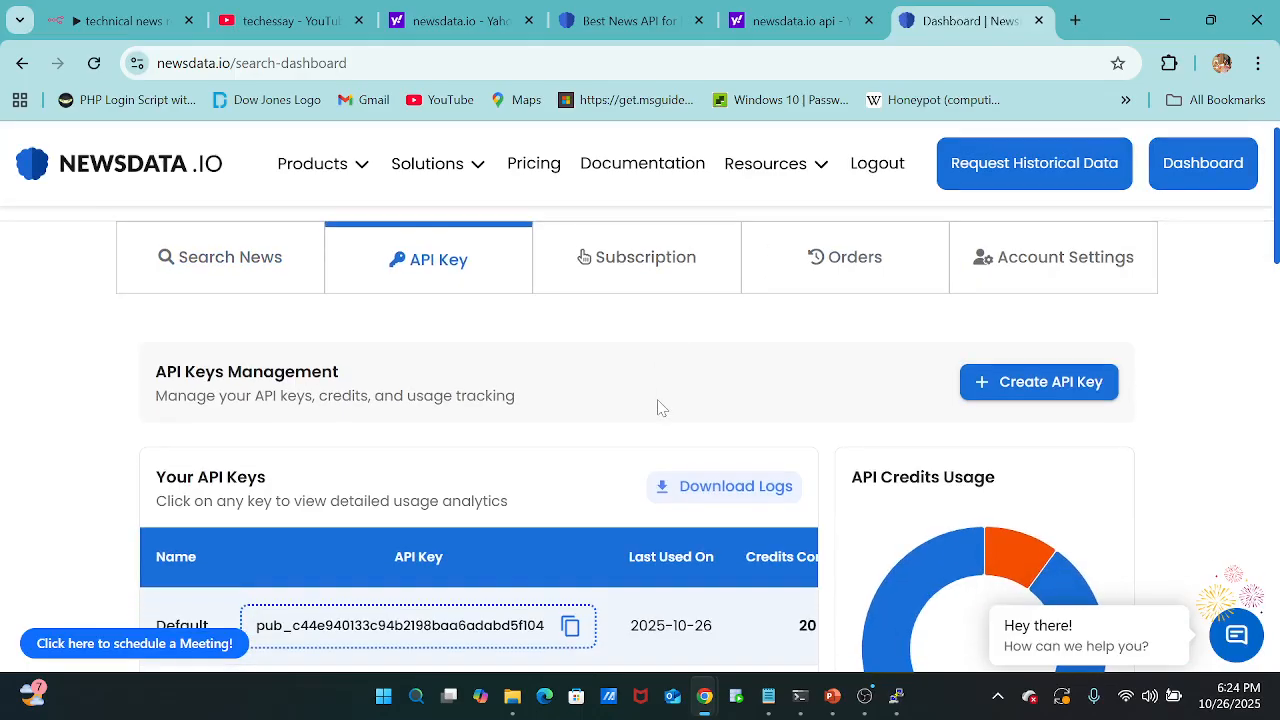
scroll(657, 406, up, 1)
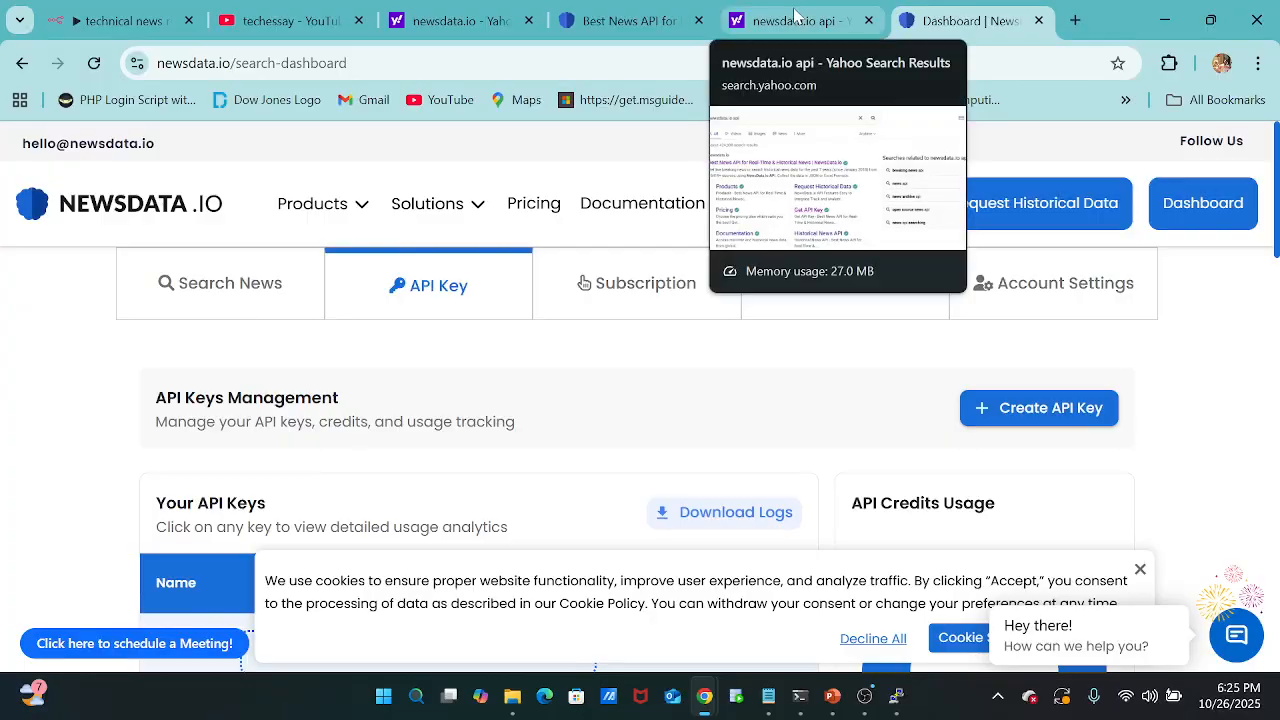
Switch to Notepad and review the notes holding the news URL, the summarizer and YouTube scriptwriter prompt, and the JavaScript code.
mouse_move(770, 705)
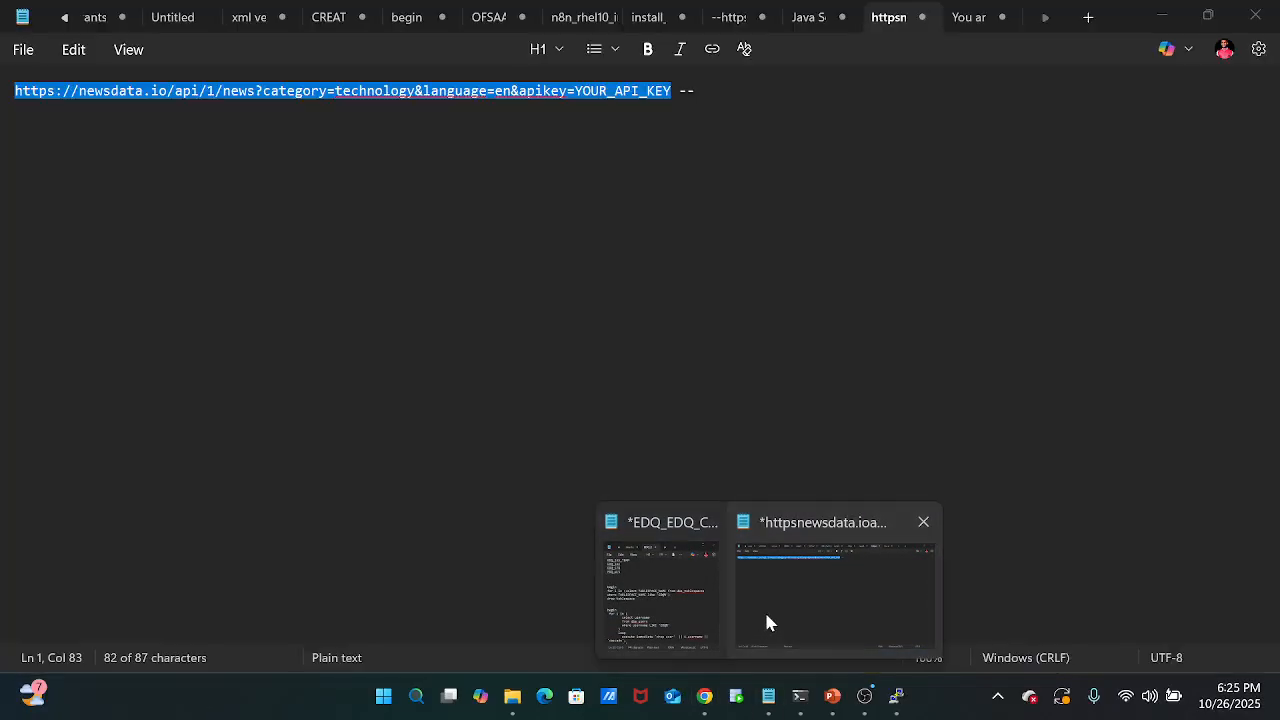
click(764, 610)
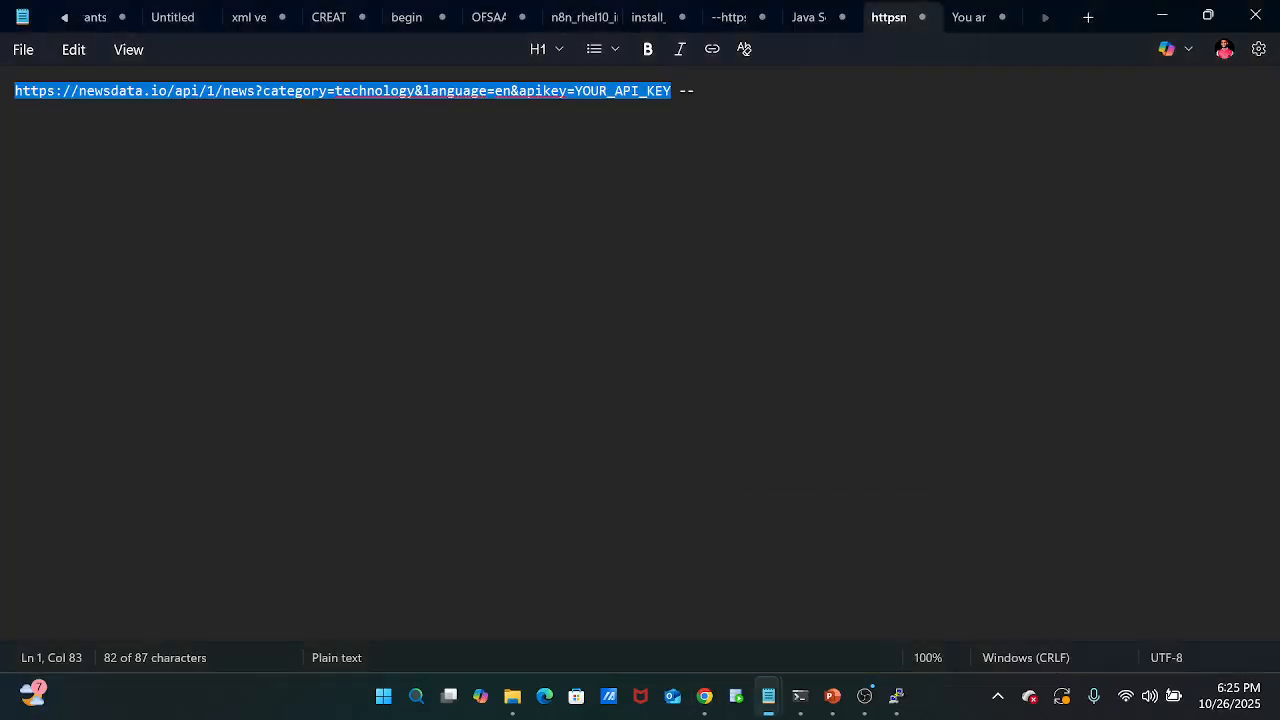
click(951, 30)
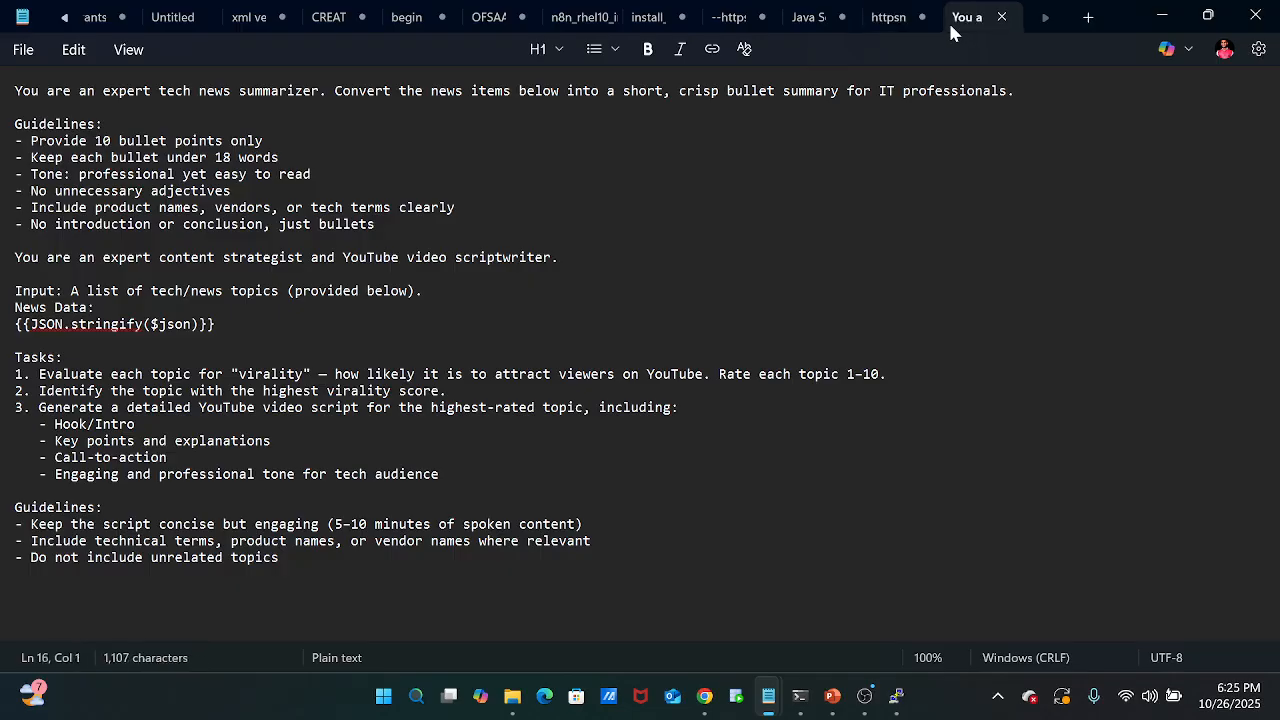
click(884, 17)
click(807, 18)
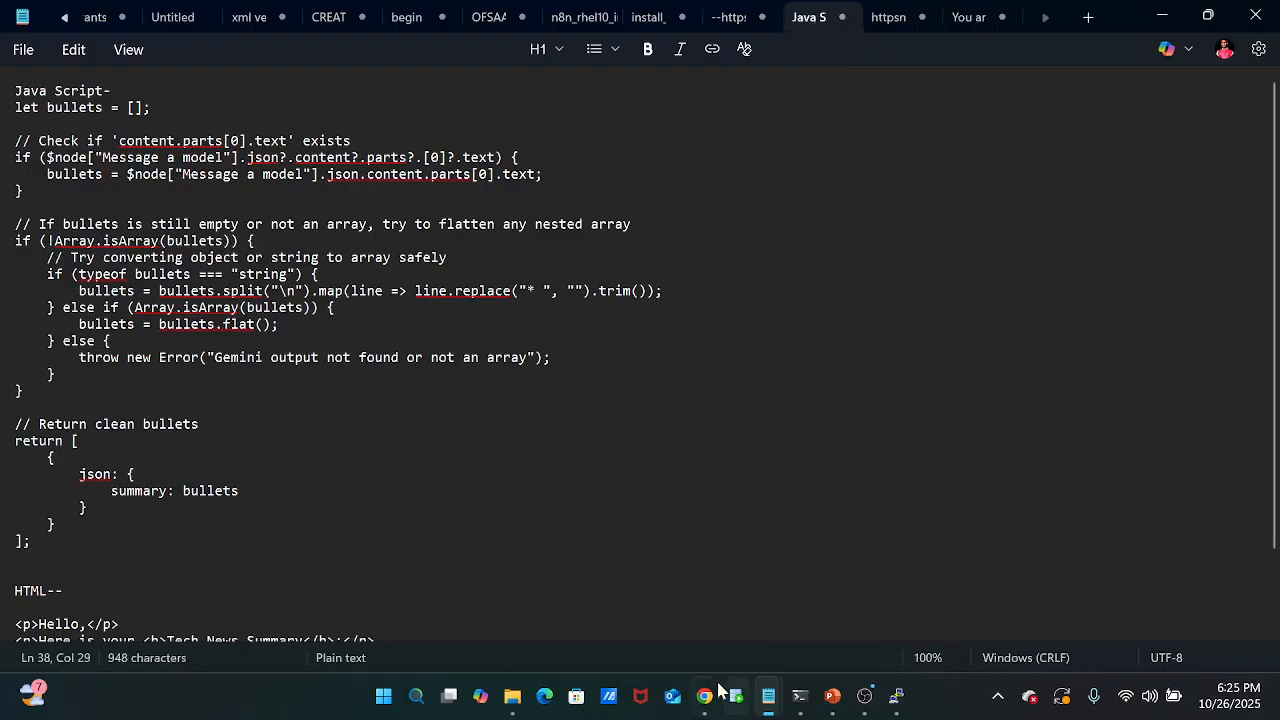
mouse_move(705, 694)
mouse_move(752, 628)
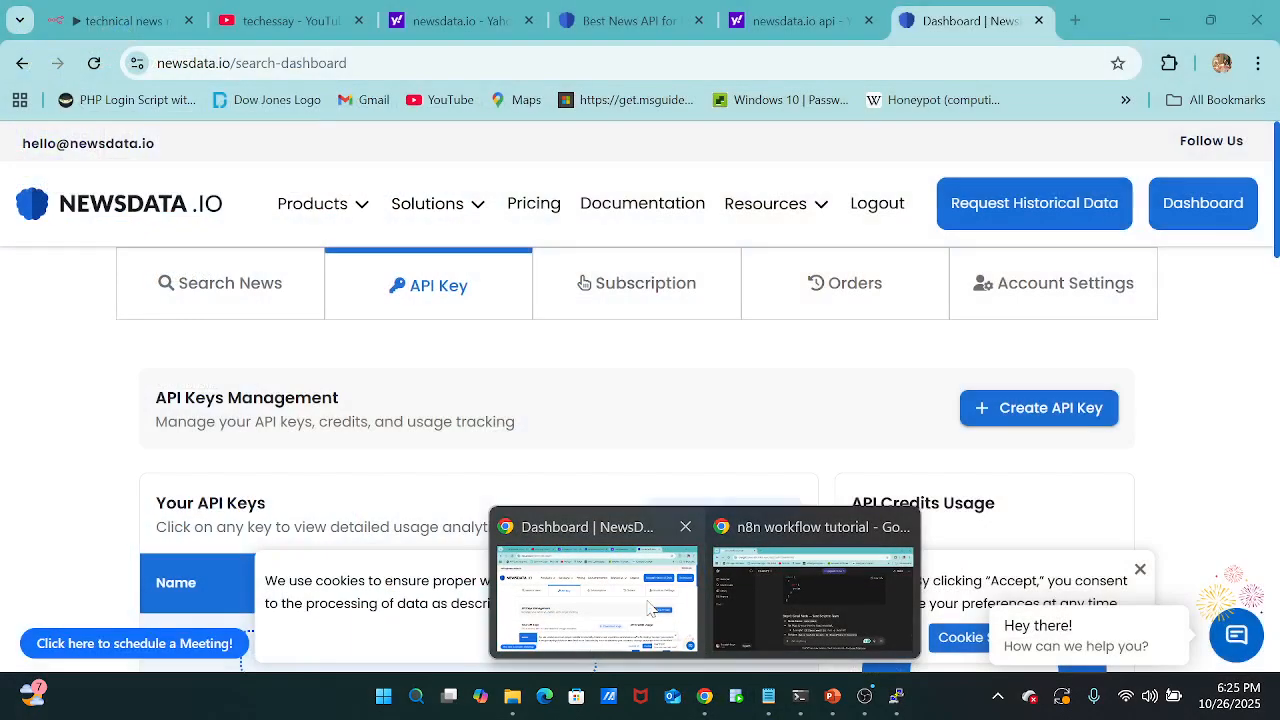
Return to the NewsData.io dashboard in the browser and copy the Default API key.
click(650, 605)
scroll(531, 517, down, 1)
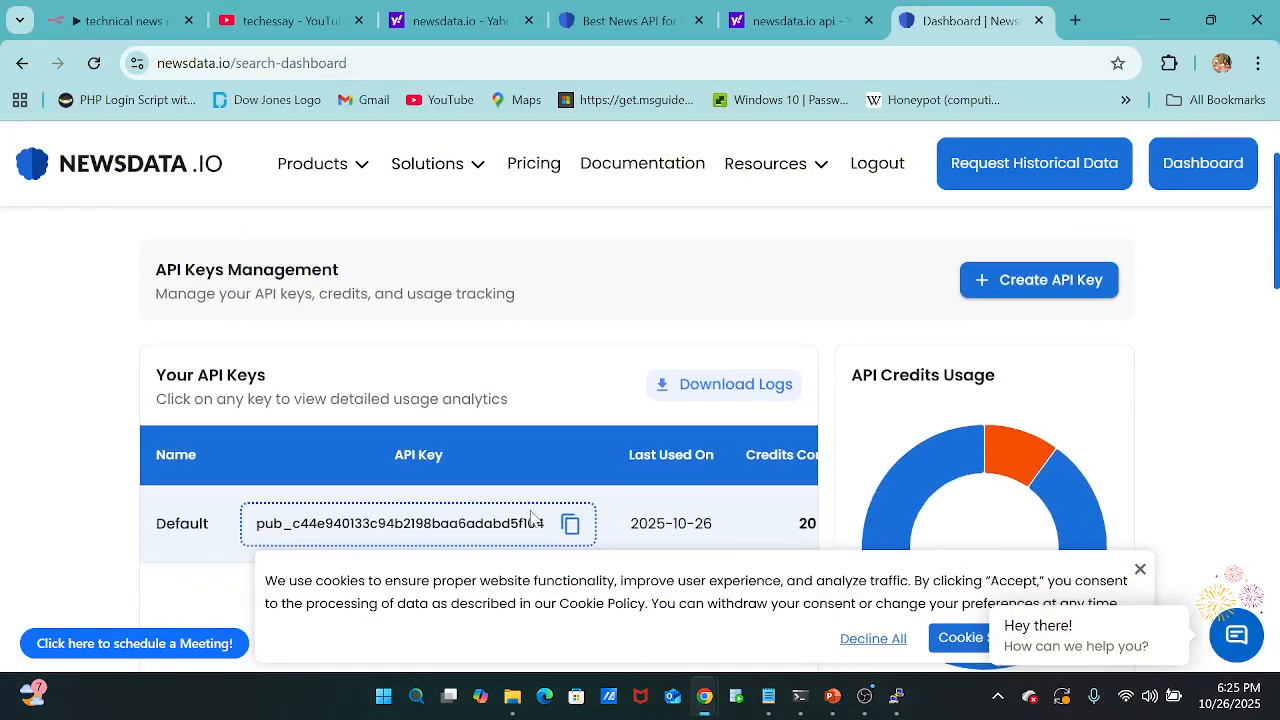
click(571, 523)
scroll(700, 370, up, 1)
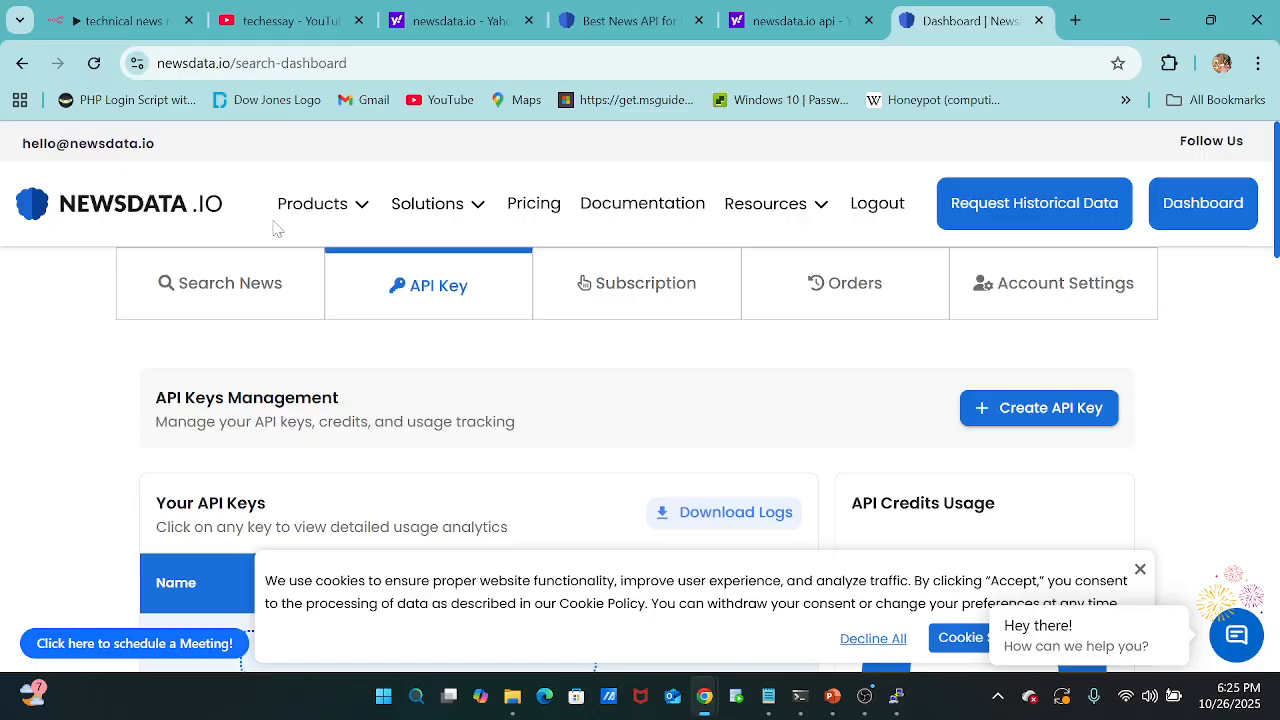
Paste the newsdata.io API key at the end of the HTTP Request URL in n8n and return to the canvas.
click(130, 22)
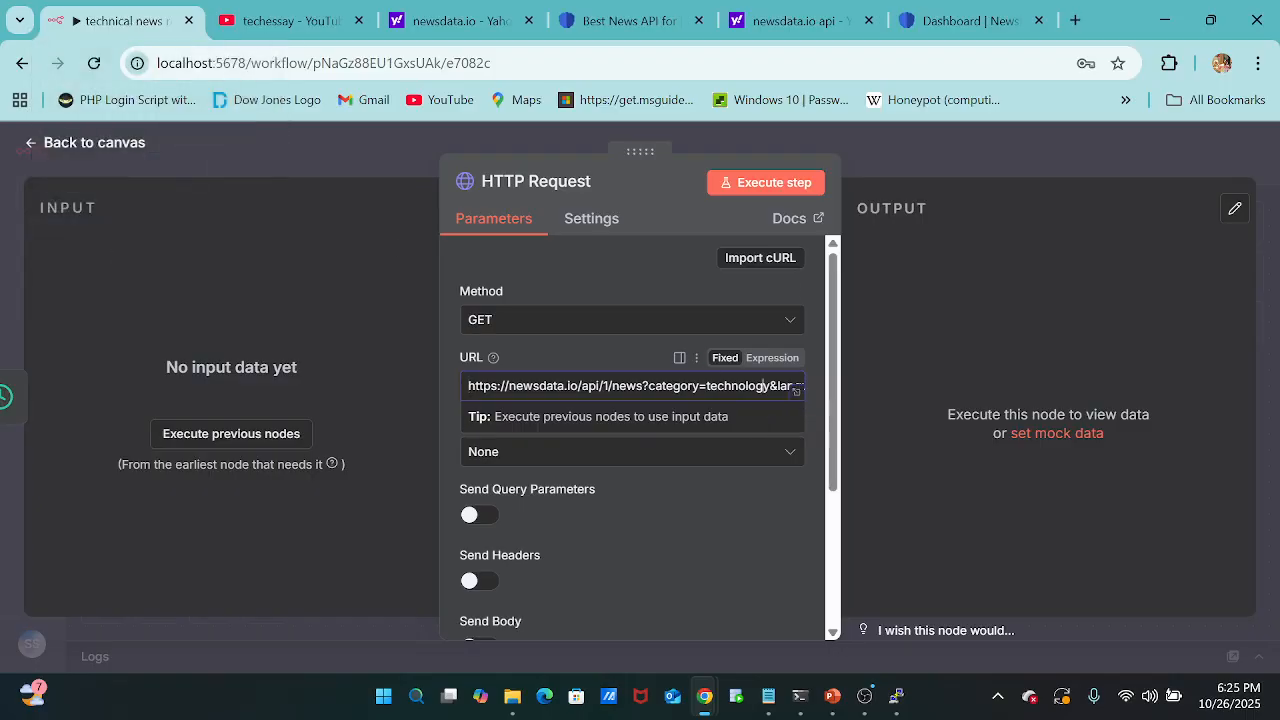
key(Right)
key(Right)
key(Right)
key(Right)
key(Right)
key(Right)
key(Right)
key(Right)
key(Right)
key(Right)
key(Right)
key(Right)
key(Right)
key(Right)
key(Right)
key(Right)
key(Right)
key(Right)
key(Right)
key(Right)
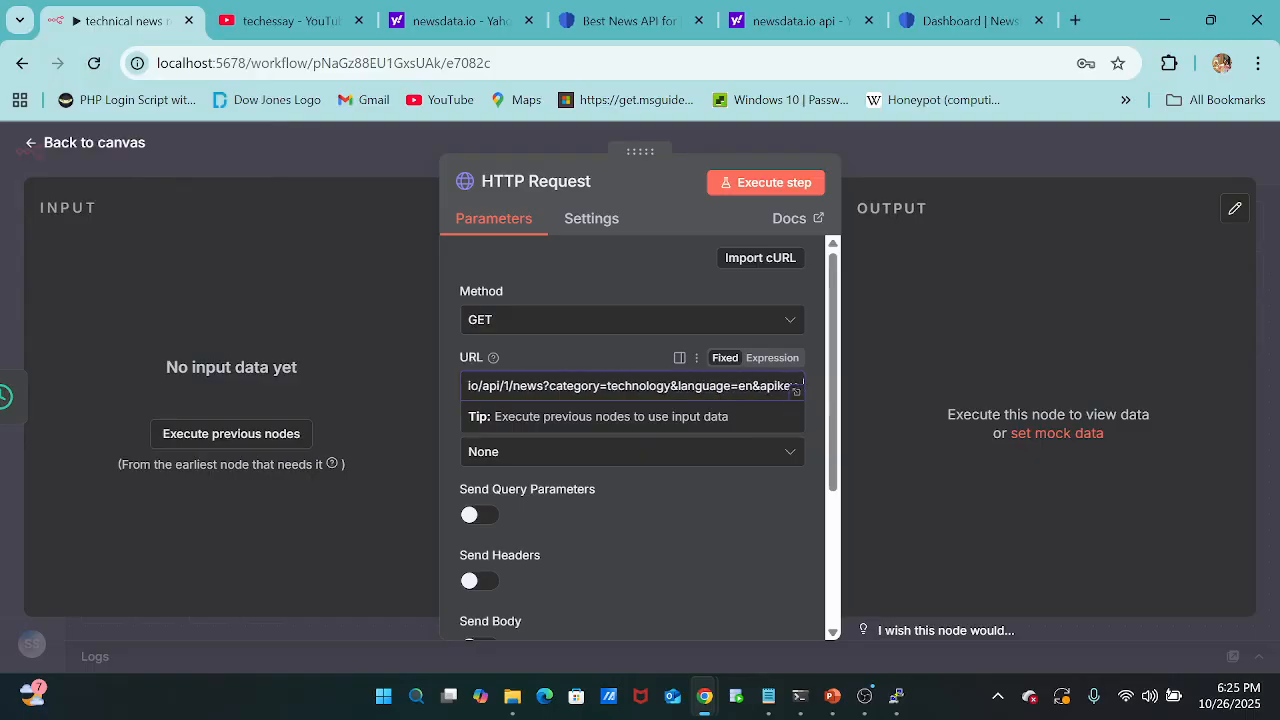
key(ctrl+v)
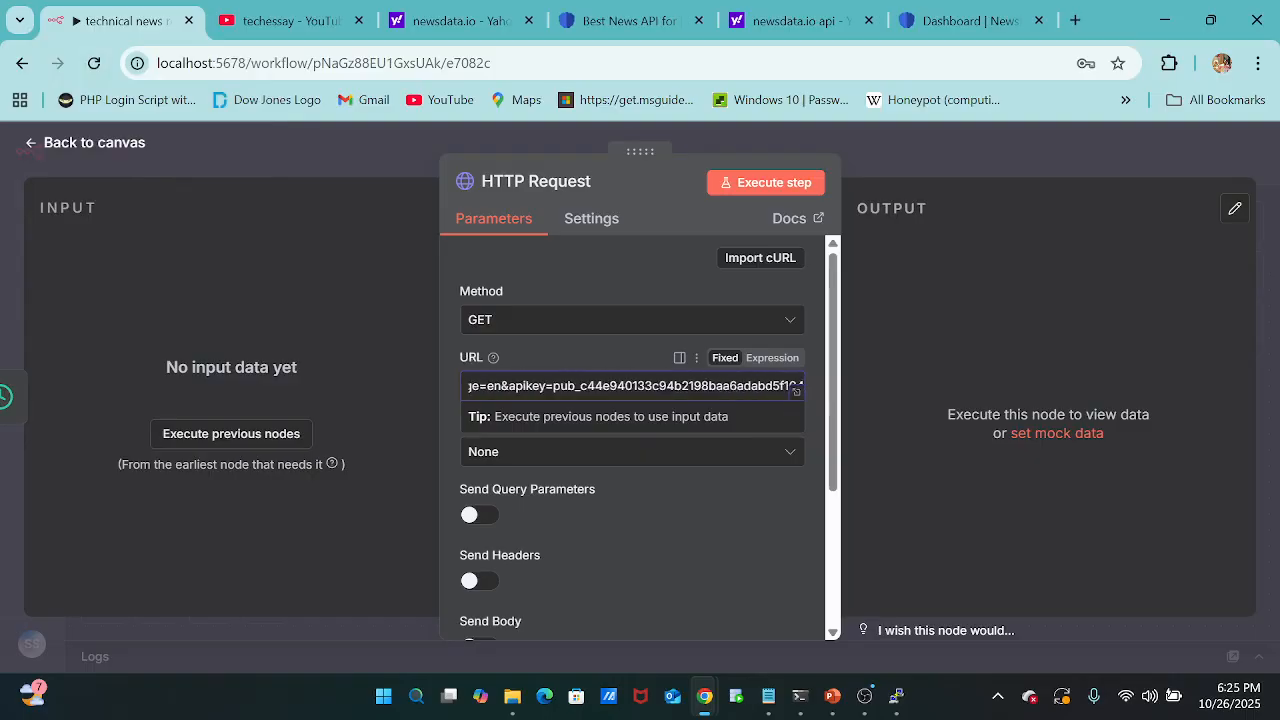
scroll(603, 490, down, 4)
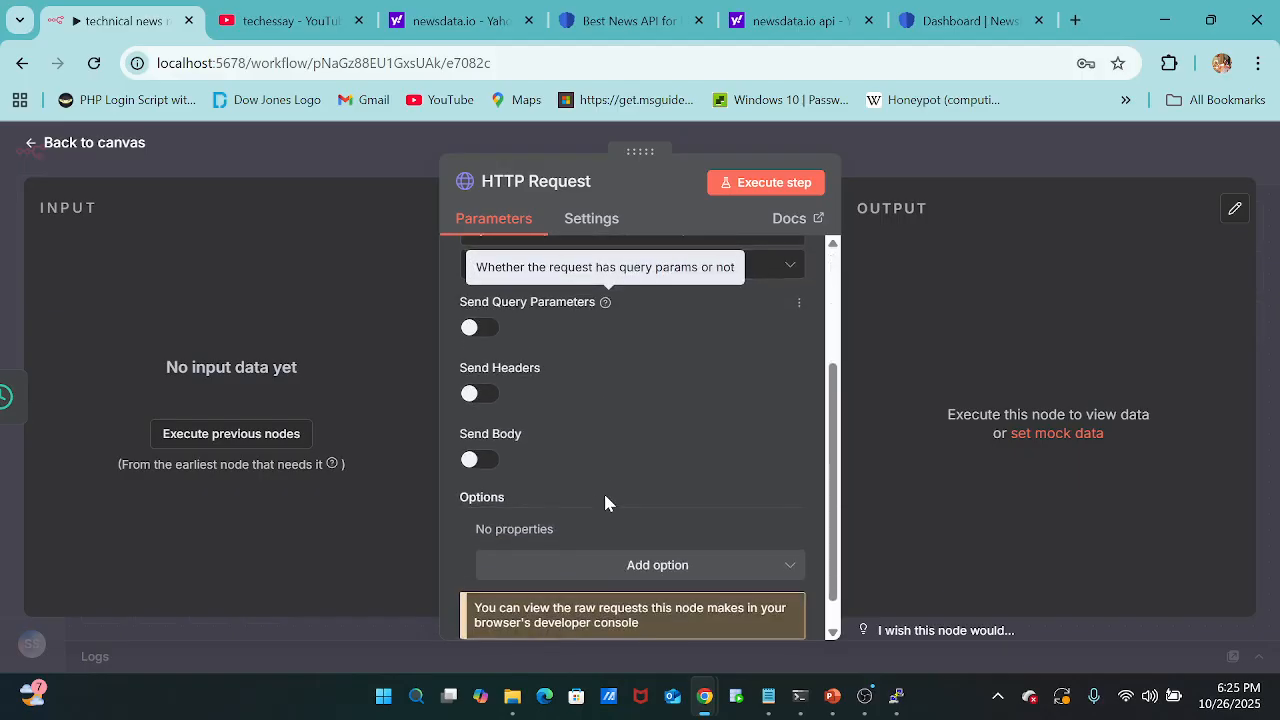
scroll(603, 490, up, 4)
click(762, 138)
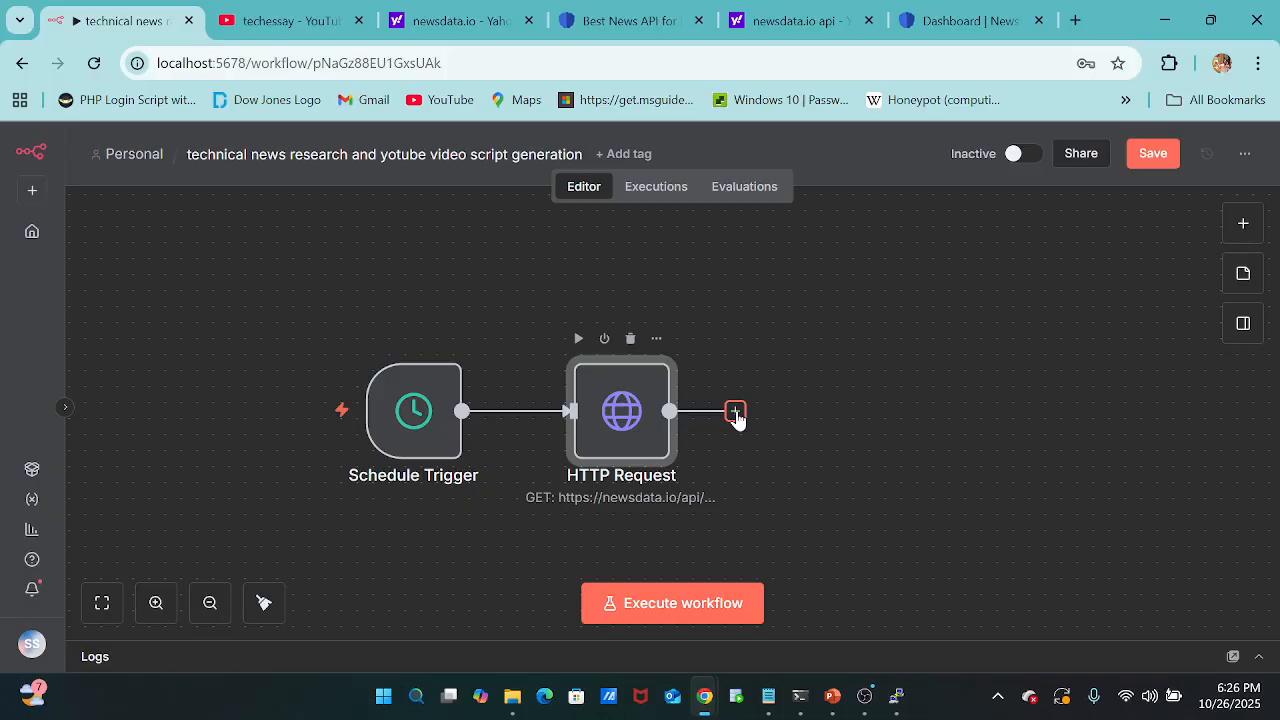
Add a Google Gemini "Message a model" node after the HTTP Request node.
click(735, 412)
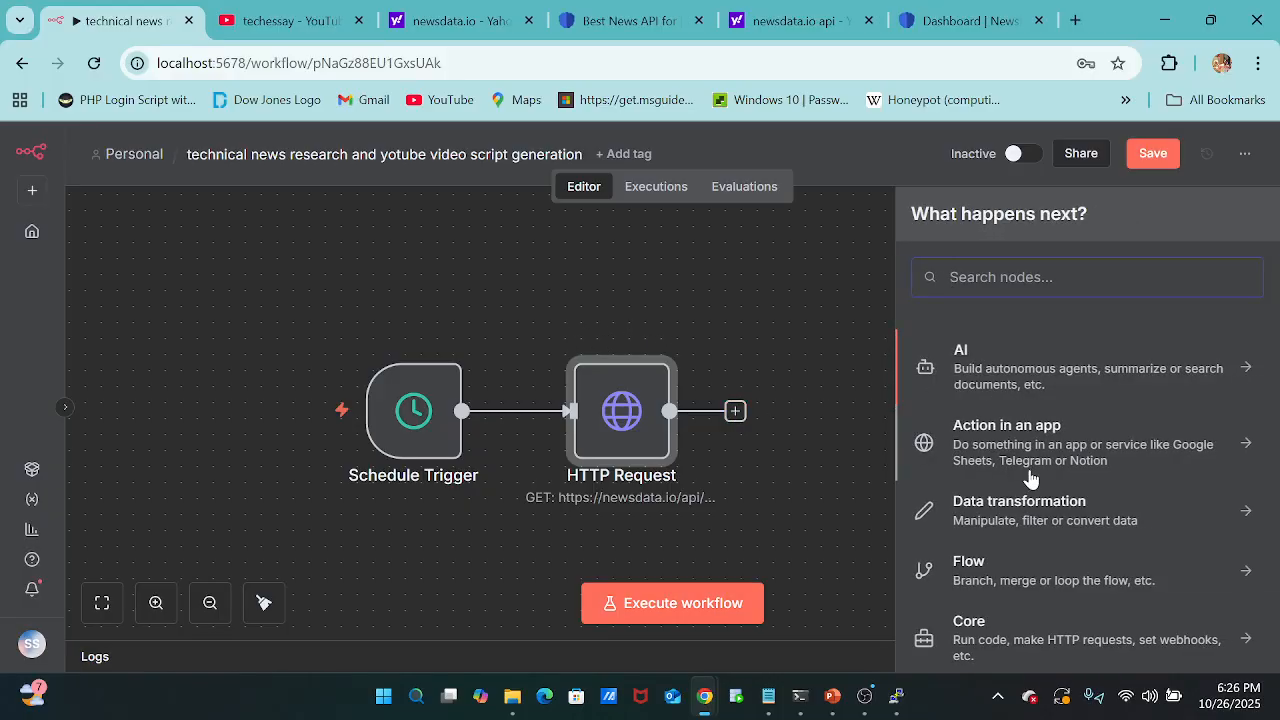
click(990, 385)
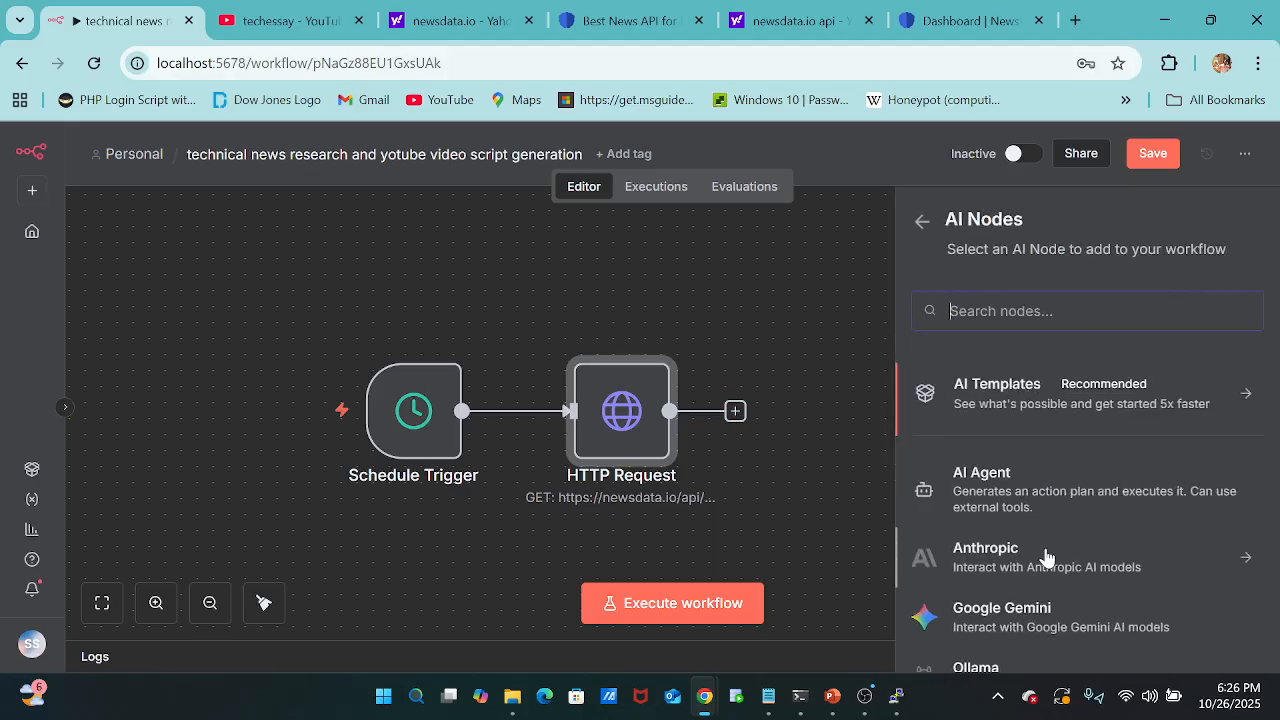
scroll(1047, 556, down, 3)
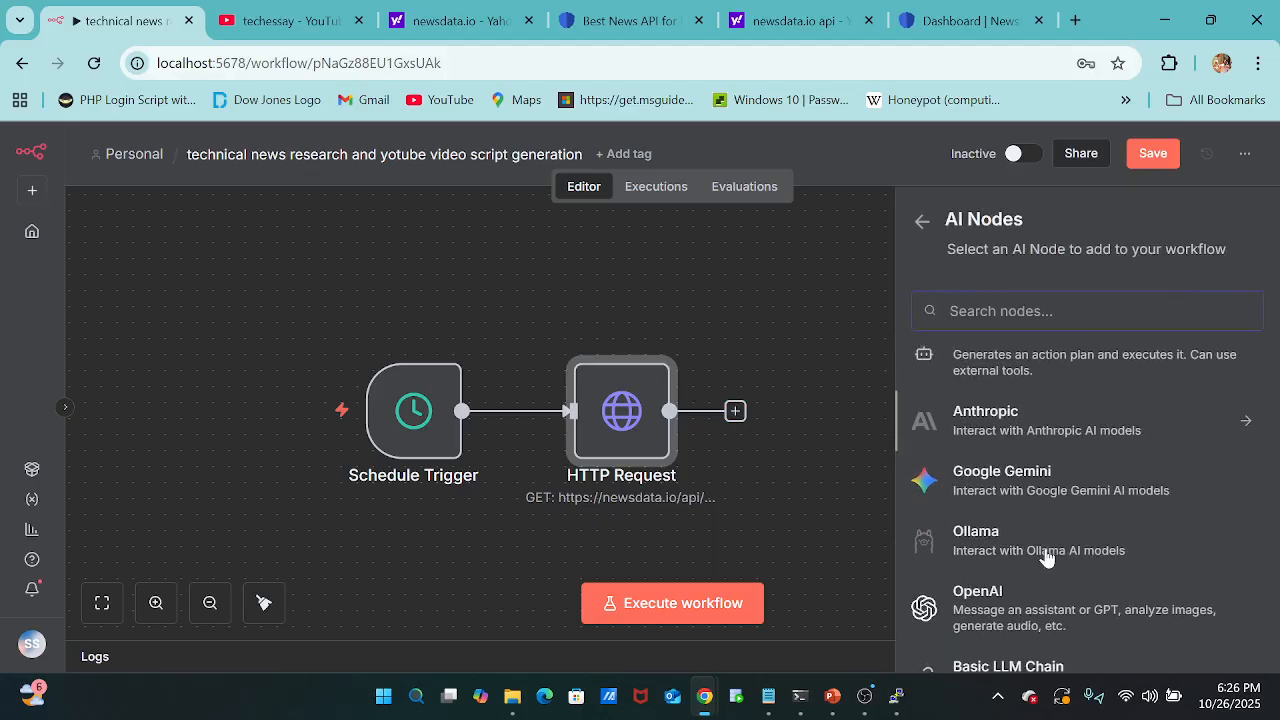
click(1155, 487)
scroll(980, 585, down, 2)
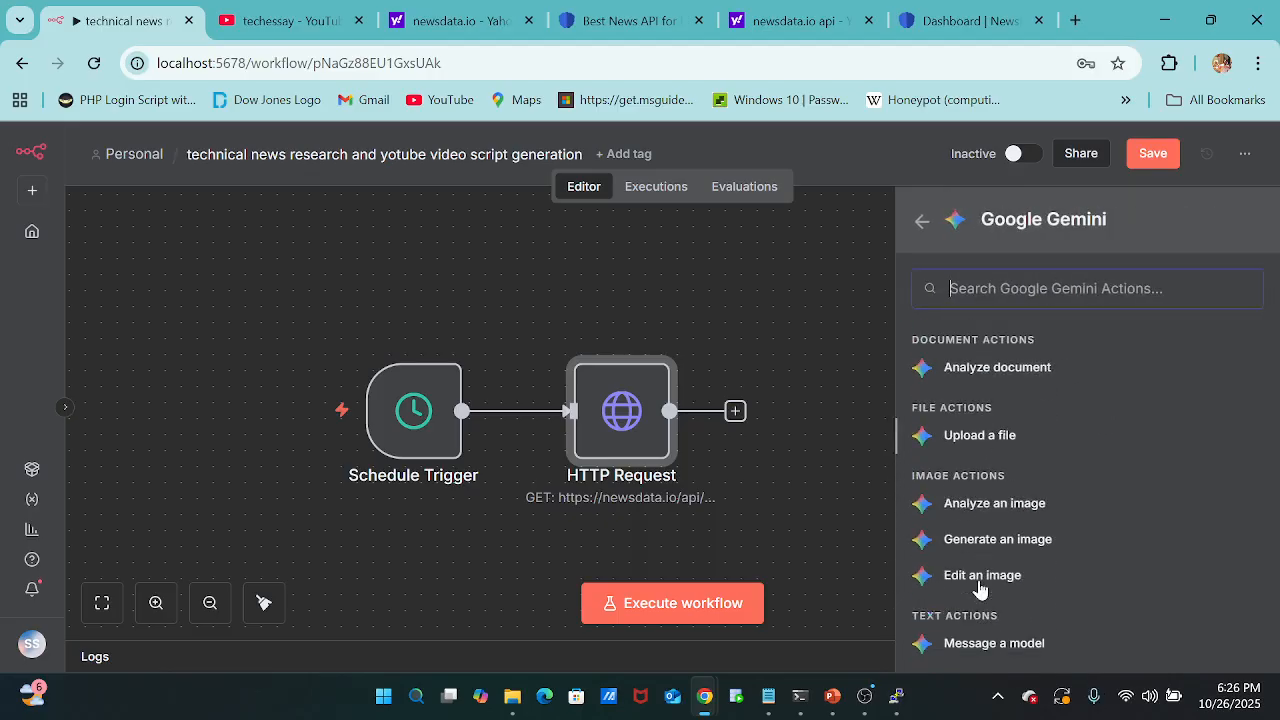
scroll(978, 588, down, 2)
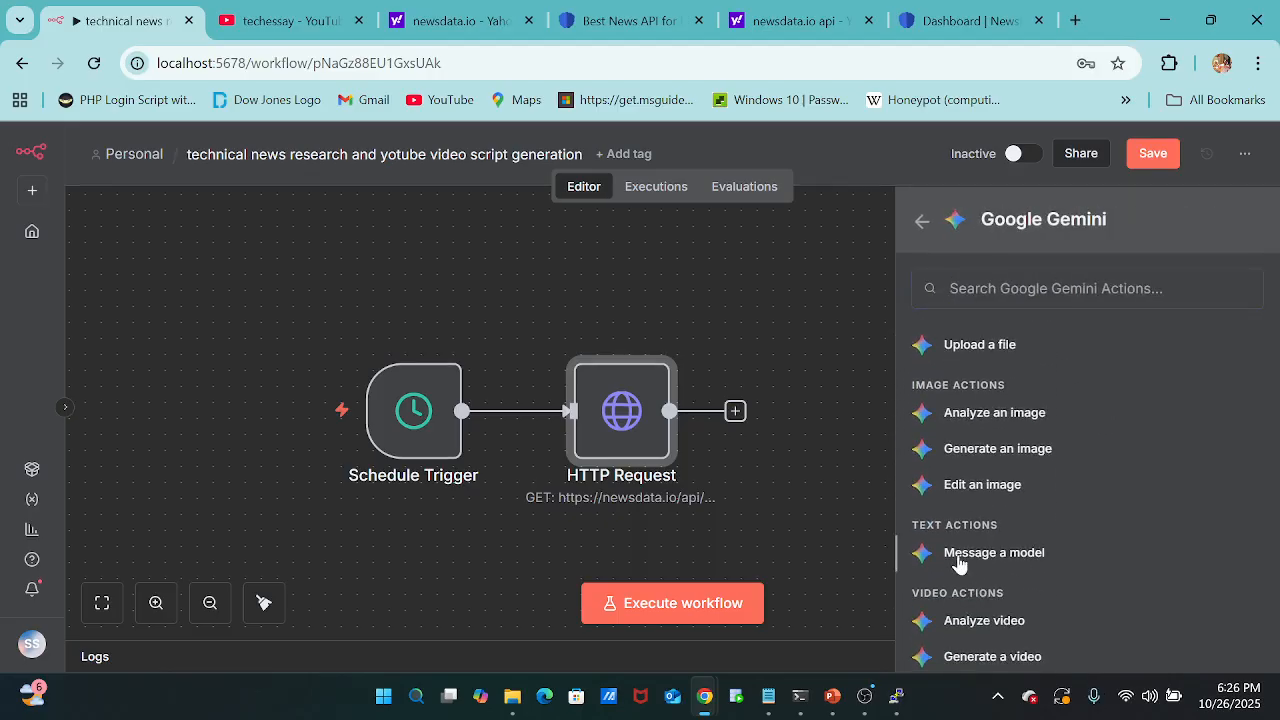
click(958, 560)
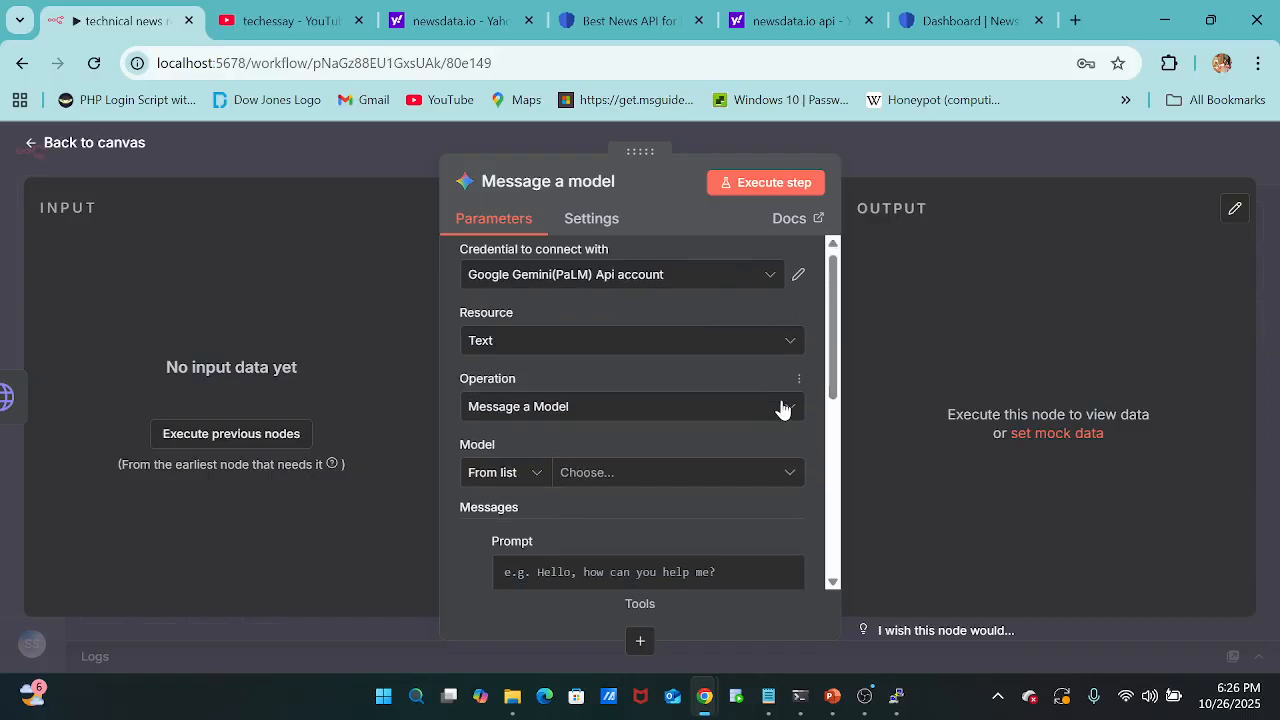
Keep the Message a Model operation and set the Gemini model to models/gemini-2.5-flash-preview-05-20.
click(782, 407)
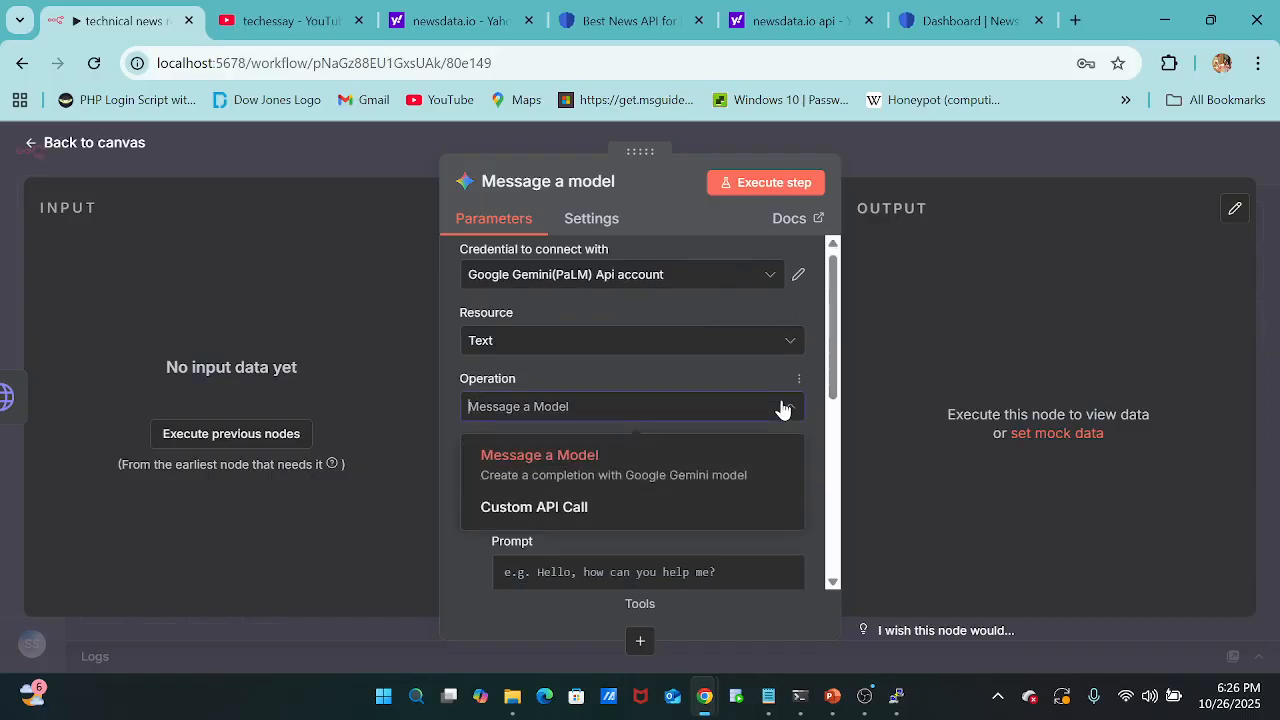
click(645, 465)
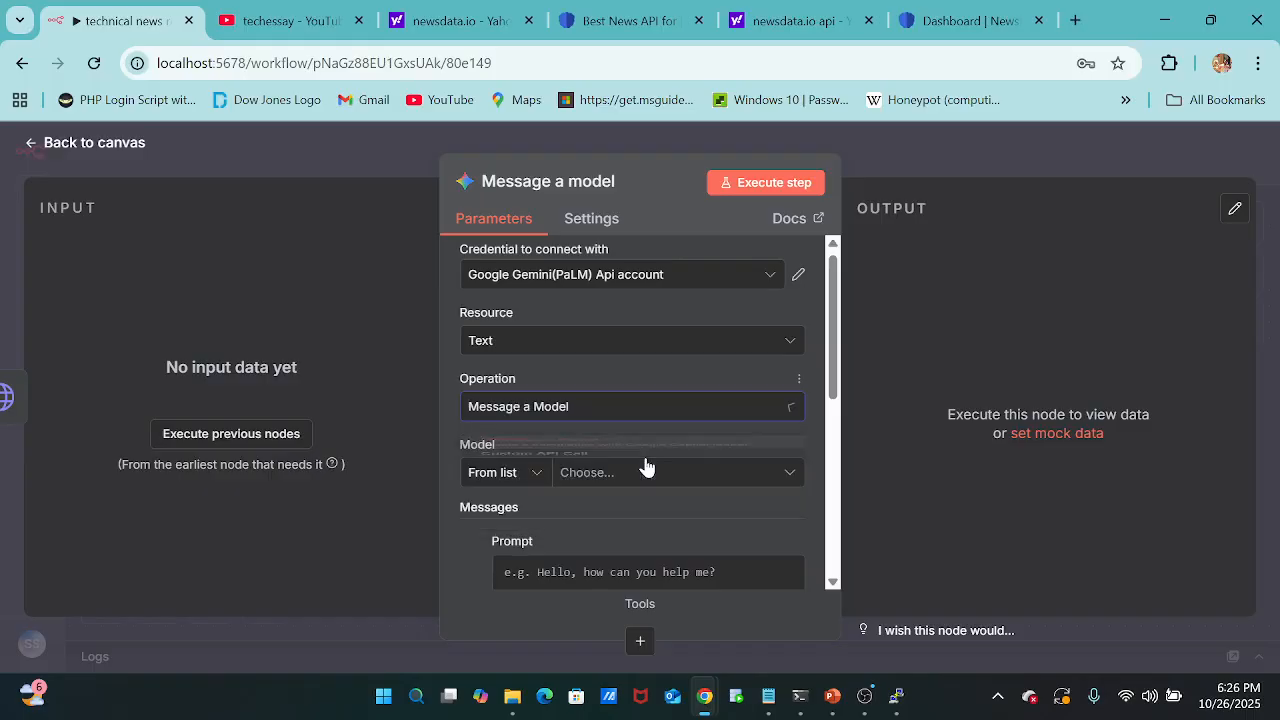
click(648, 466)
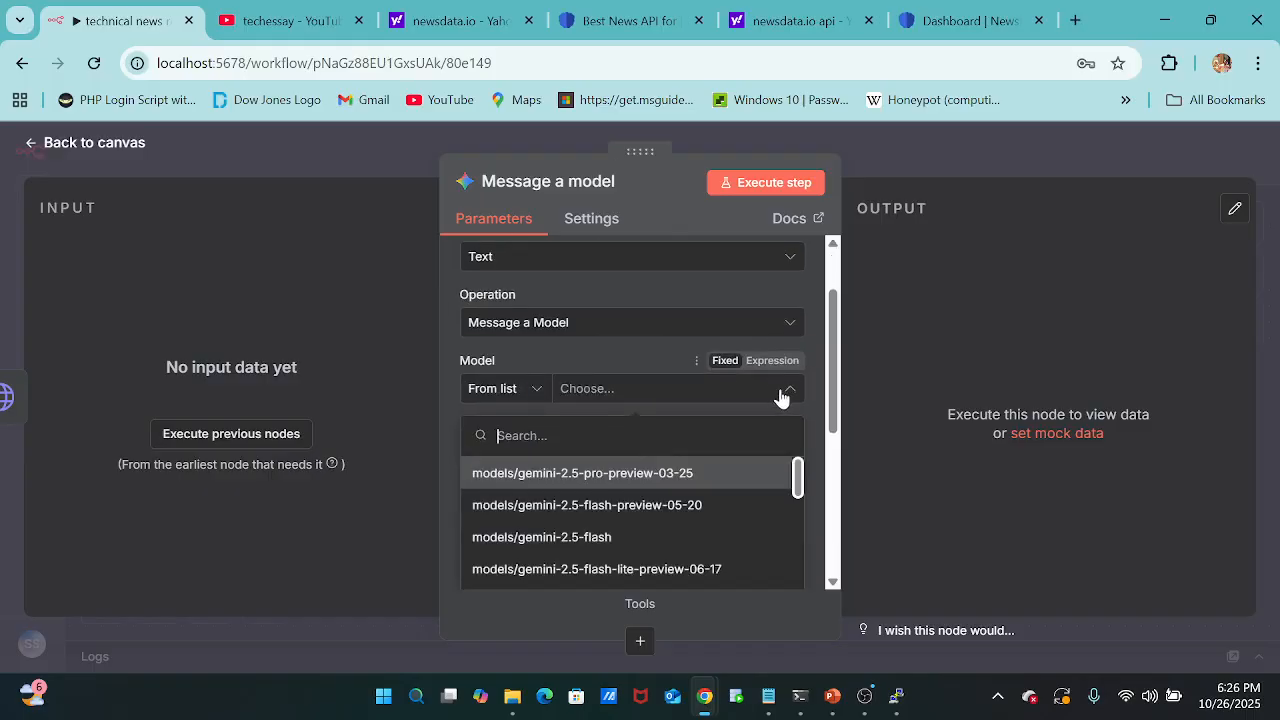
click(710, 505)
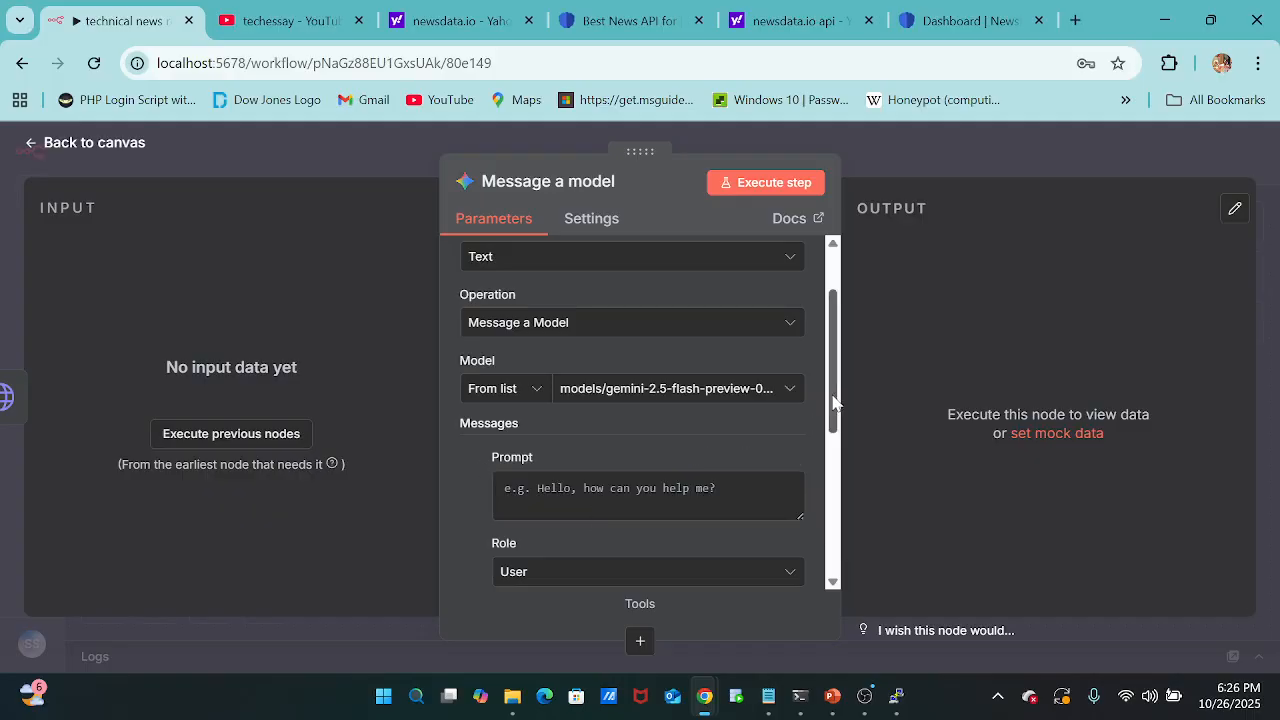
drag(834, 401, 836, 427)
click(767, 428)
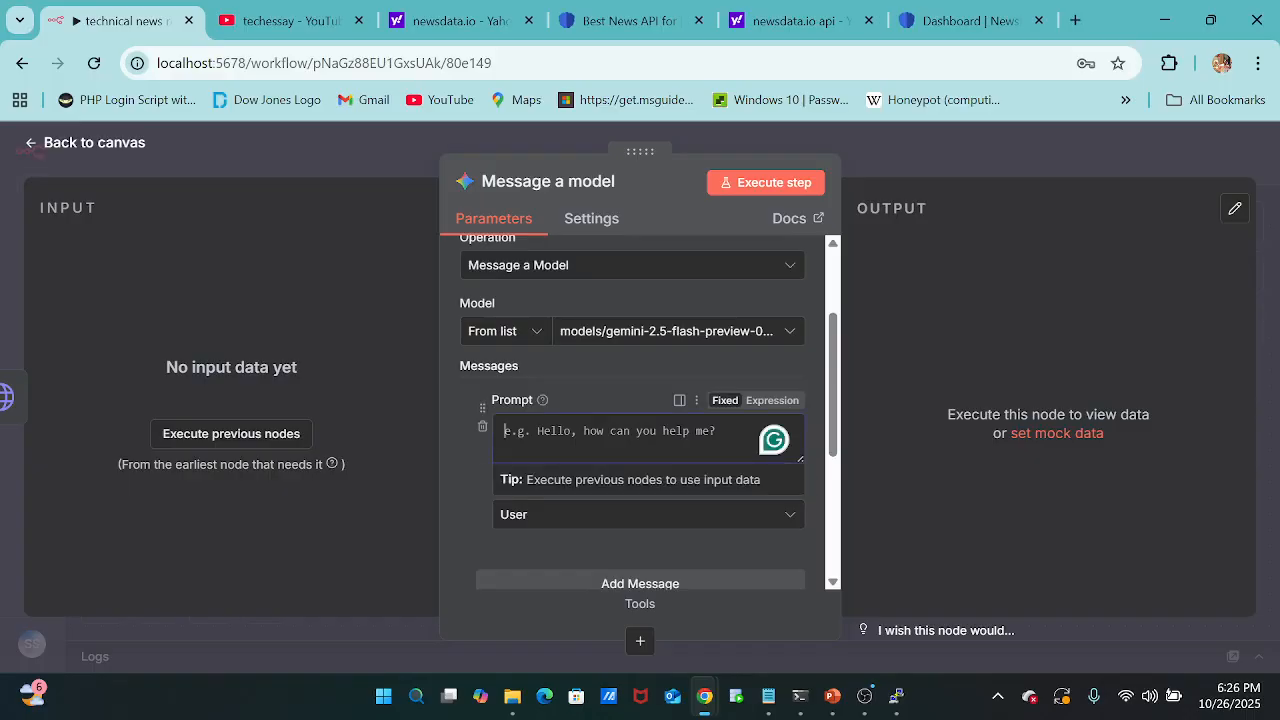
drag(834, 381, 828, 282)
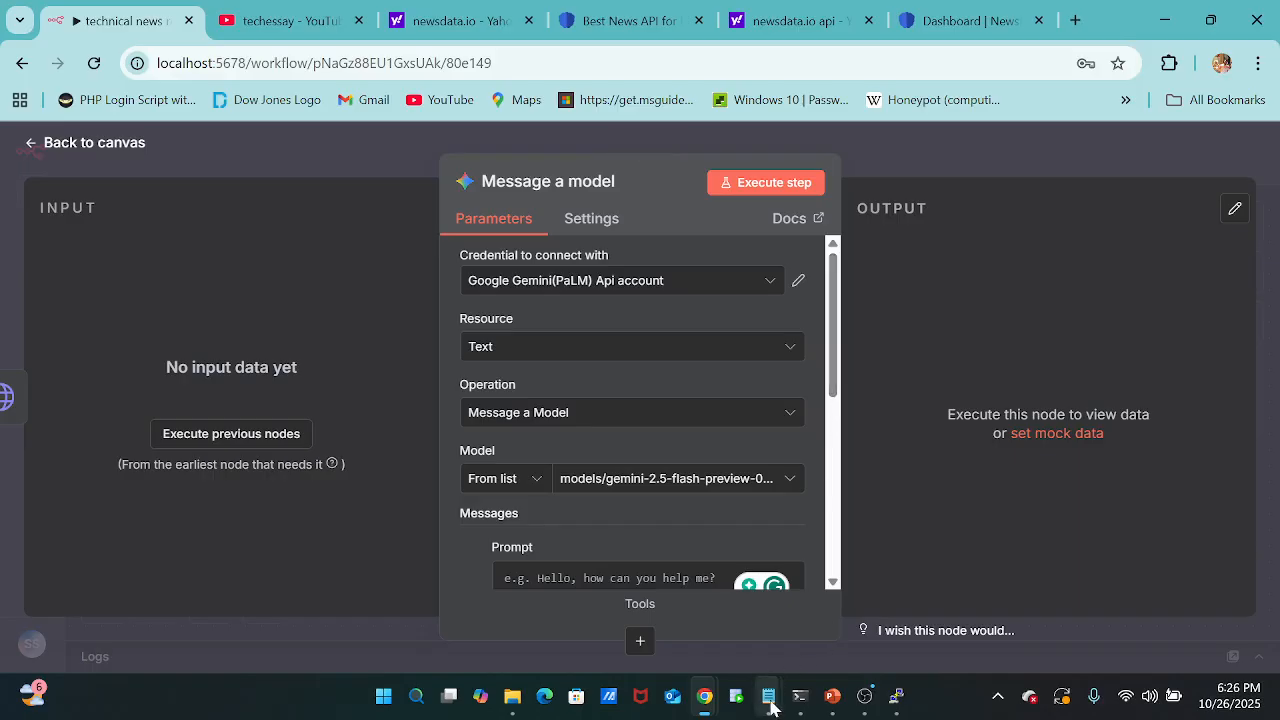
Switch to Notepad and review the summarizer and scriptwriter prompt, covering its news data expression, virality rating, script tasks and guidelines.
mouse_move(770, 705)
click(817, 620)
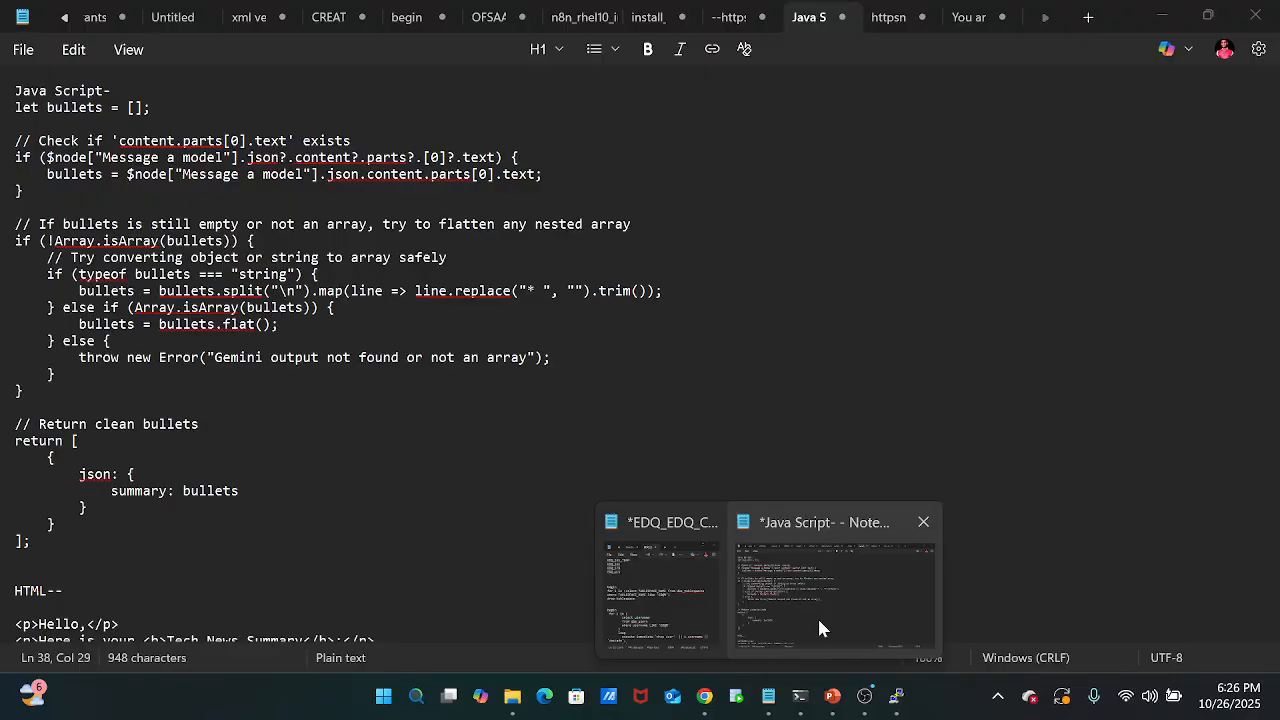
click(817, 628)
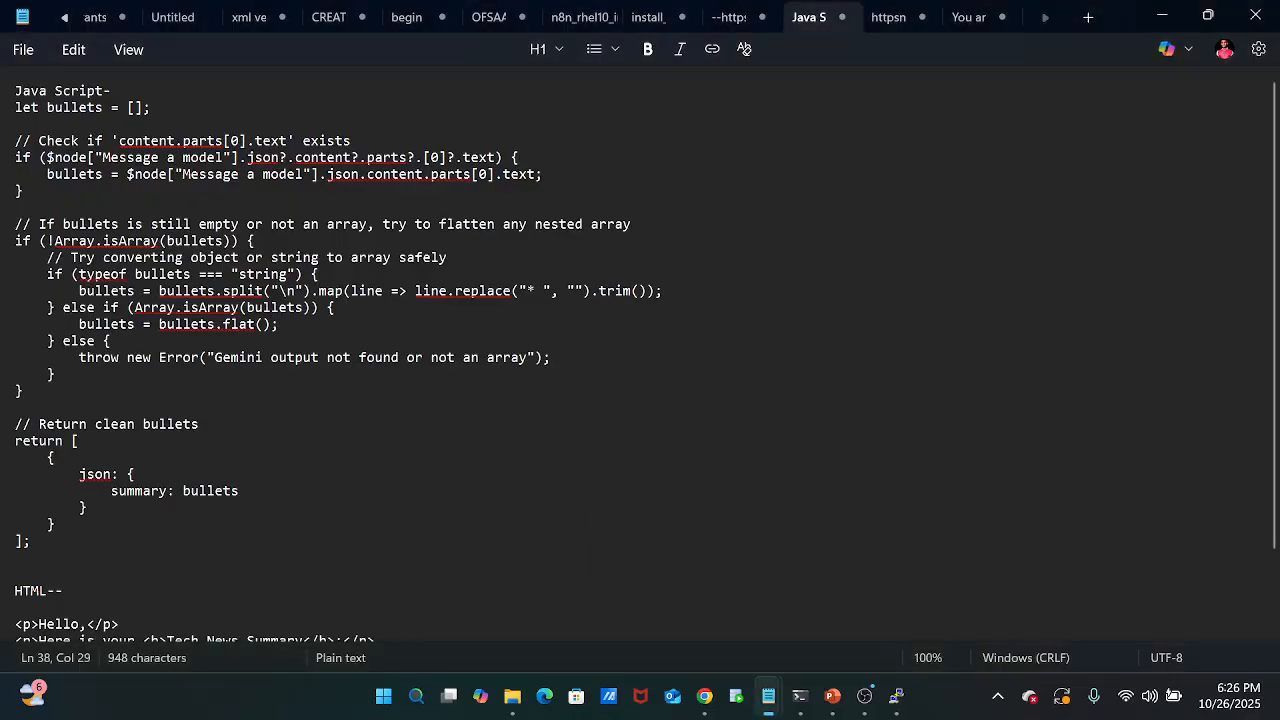
click(960, 17)
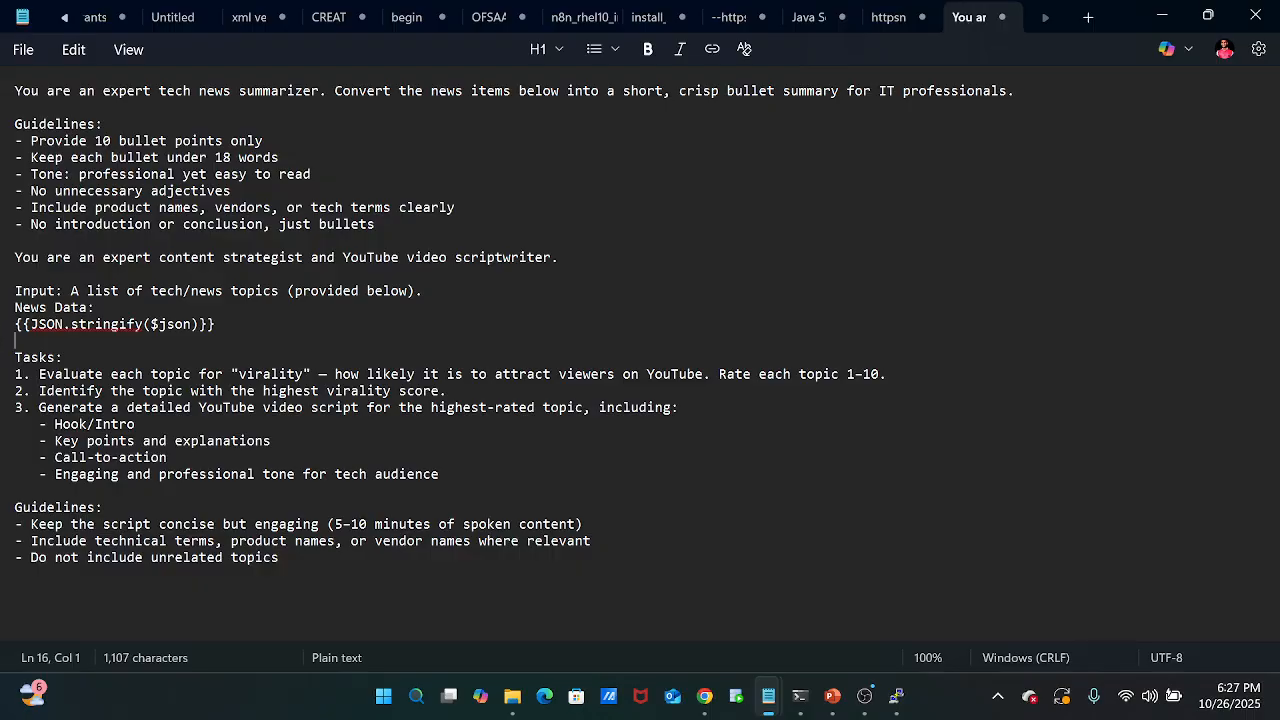
key(Up)
key(shift+Right)
key(shift+Right)
key(shift+Right)
key(shift+Right)
key(shift+Right)
key(shift+Right)
key(shift+Right)
key(shift+Right)
key(shift+Right)
key(shift+Right)
key(shift+Right)
key(shift+Right)
key(shift+Right)
key(shift+Right)
key(shift+Right)
key(shift+Right)
key(shift+Right)
key(shift+Right)
key(shift+Right)
key(shift+Right)
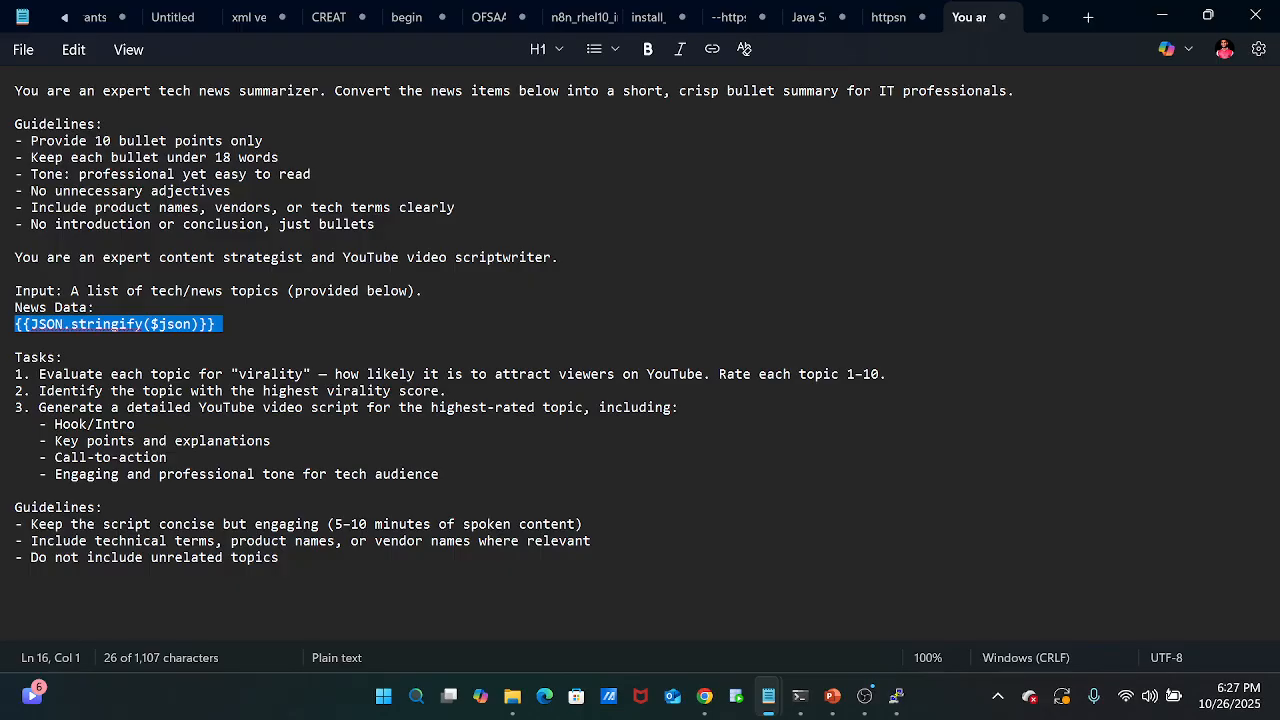
drag(847, 374, 880, 374)
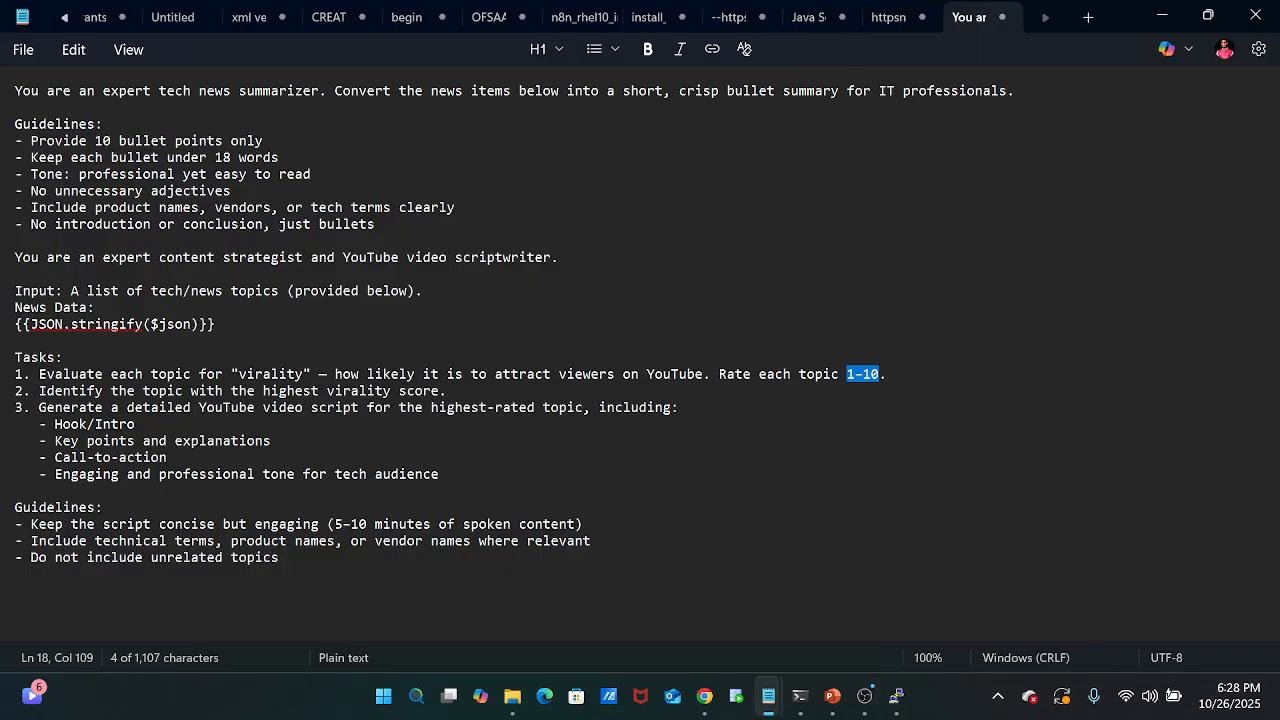
drag(46, 408, 16, 440)
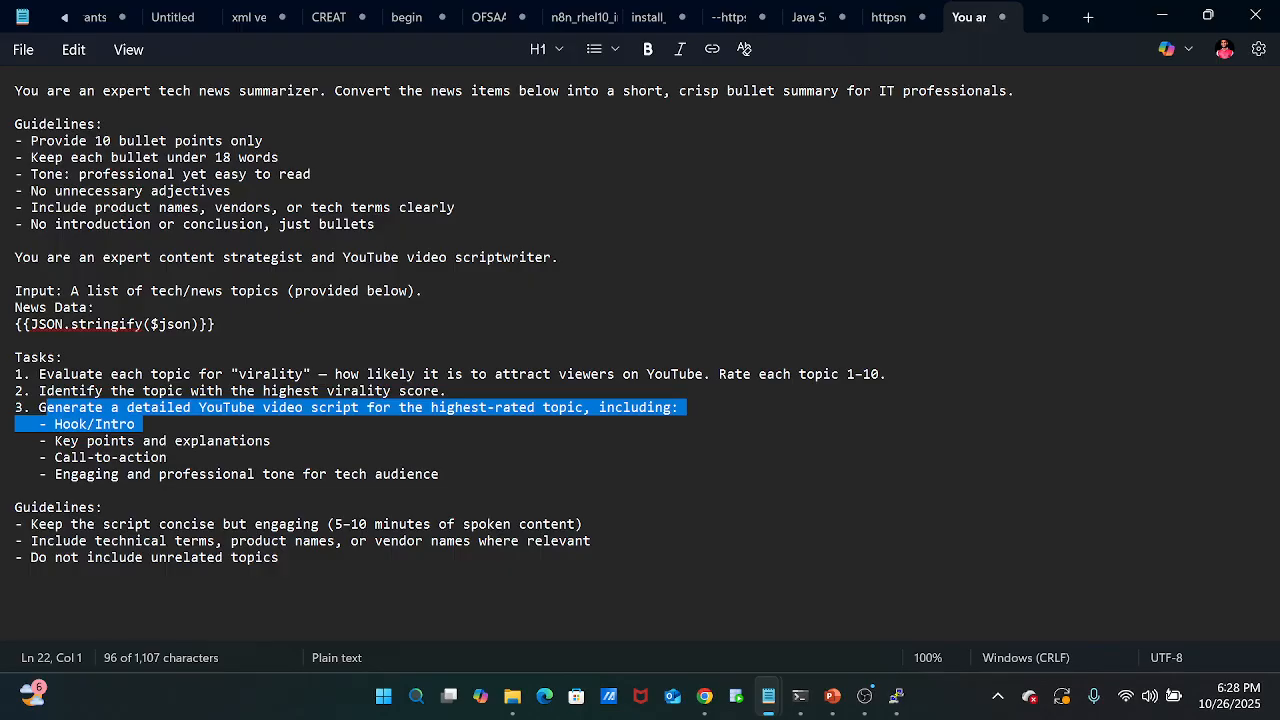
mouse_move(22, 524)
mouse_down()
mouse_move(246, 524)
mouse_move(310, 541)
mouse_move(15, 524)
mouse_up()
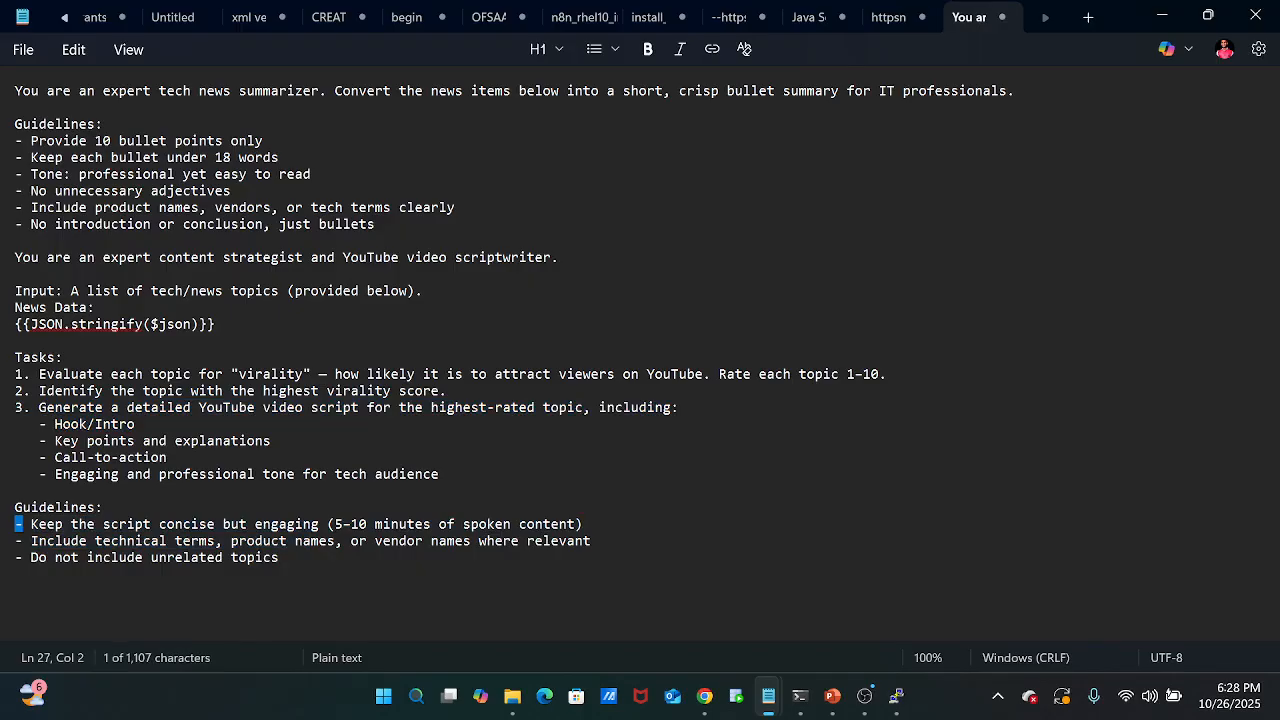
Copy the entire summarizer and YouTube scriptwriter prompt from Notepad into the Gemini node's Prompt in n8n.
drag(278, 557, 14, 90)
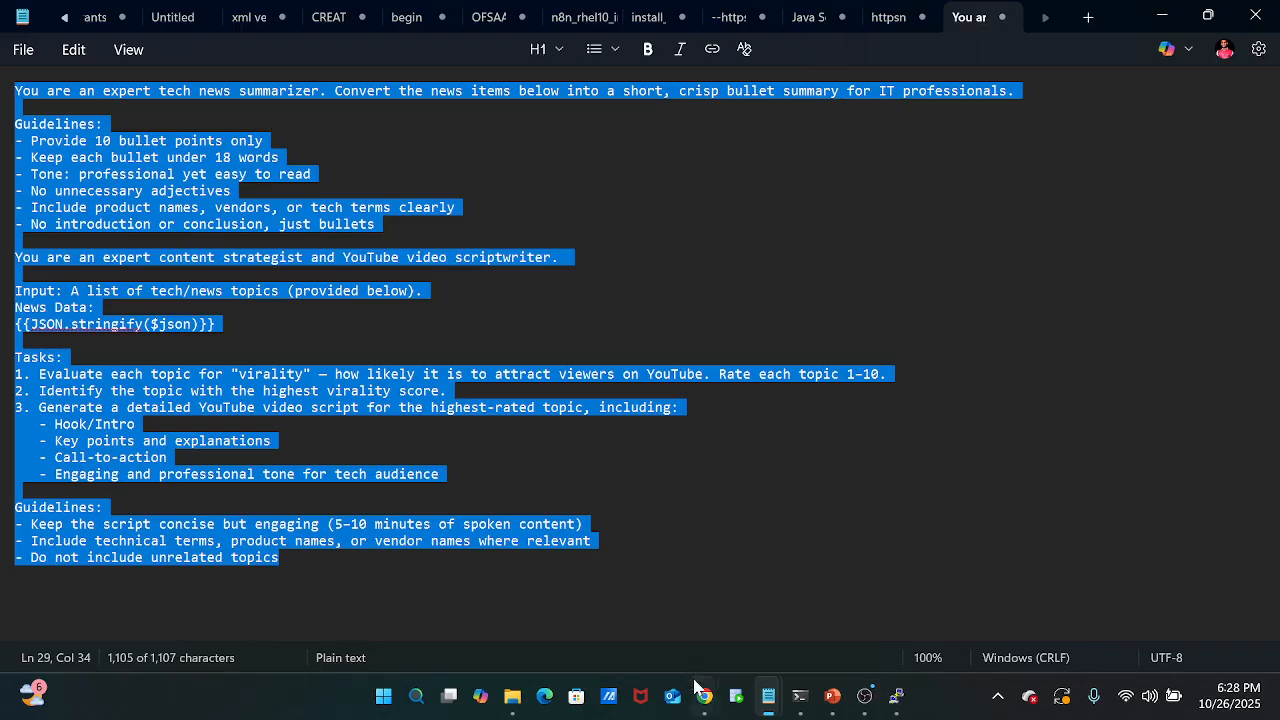
mouse_move(702, 698)
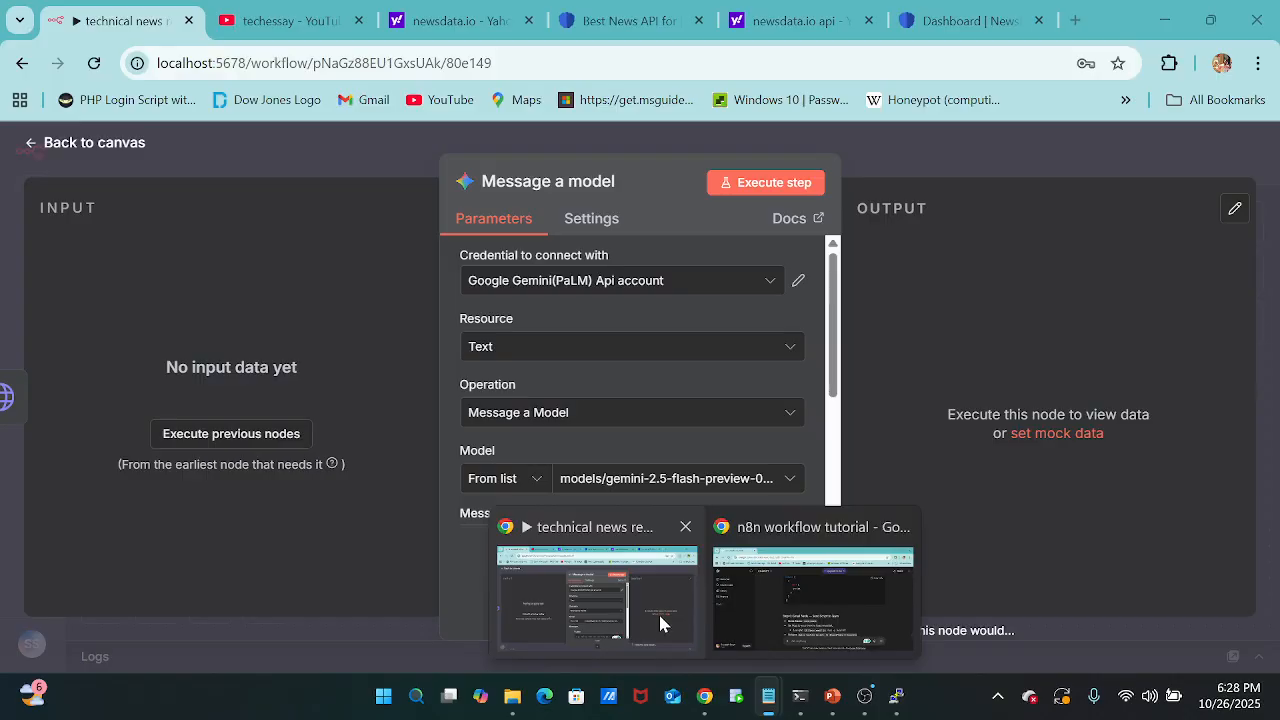
click(660, 613)
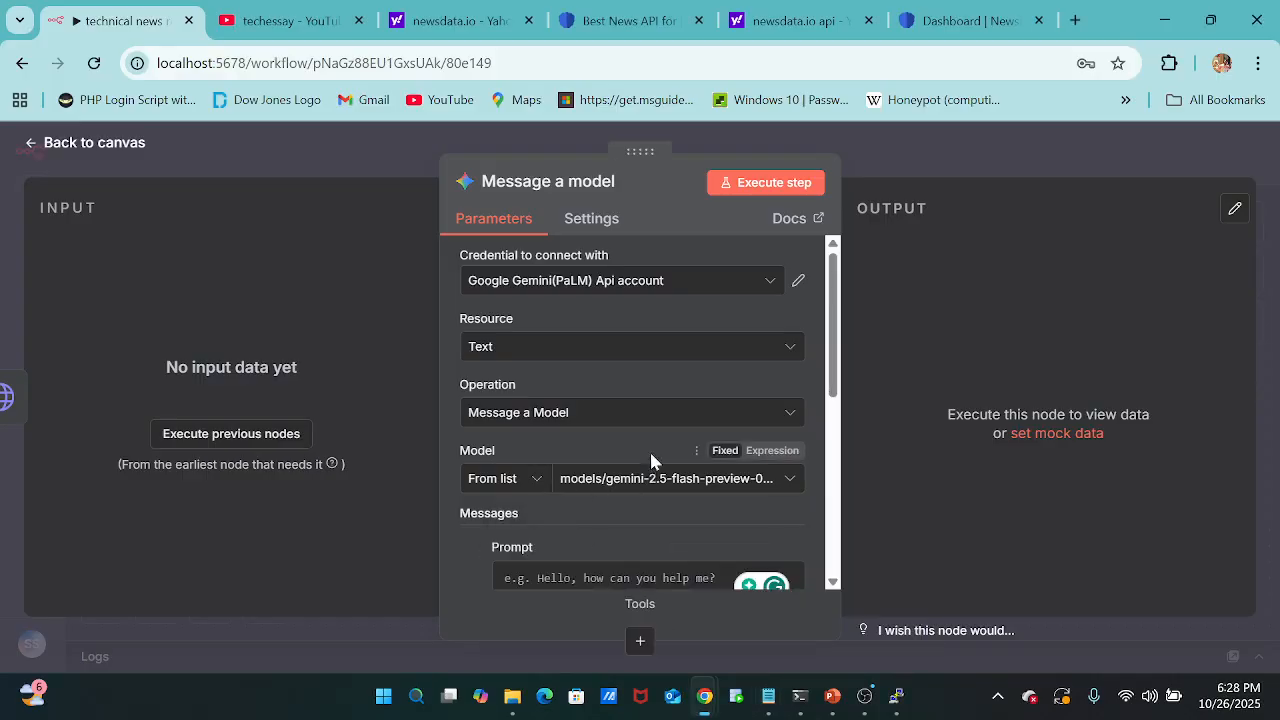
scroll(645, 436, down, 1)
click(610, 463)
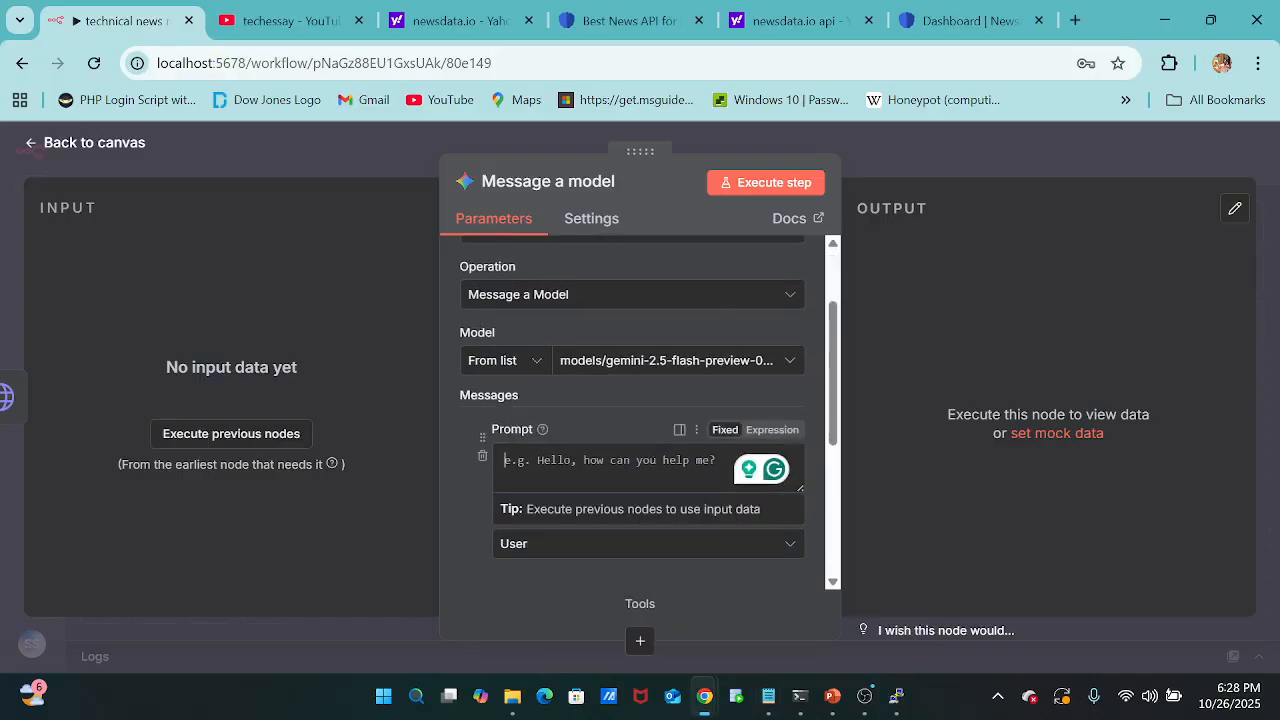
key(ctrl+v)
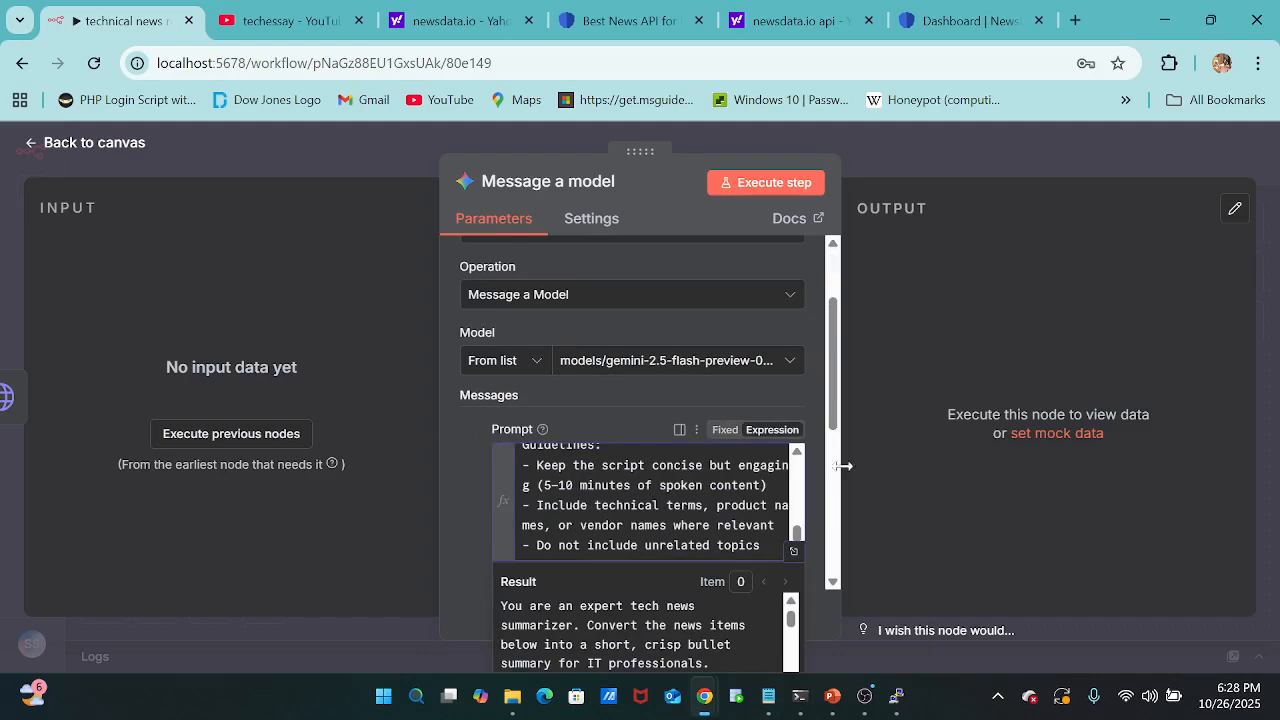
Enable Output Content as JSON for the Gemini node.
scroll(686, 545, down, 3)
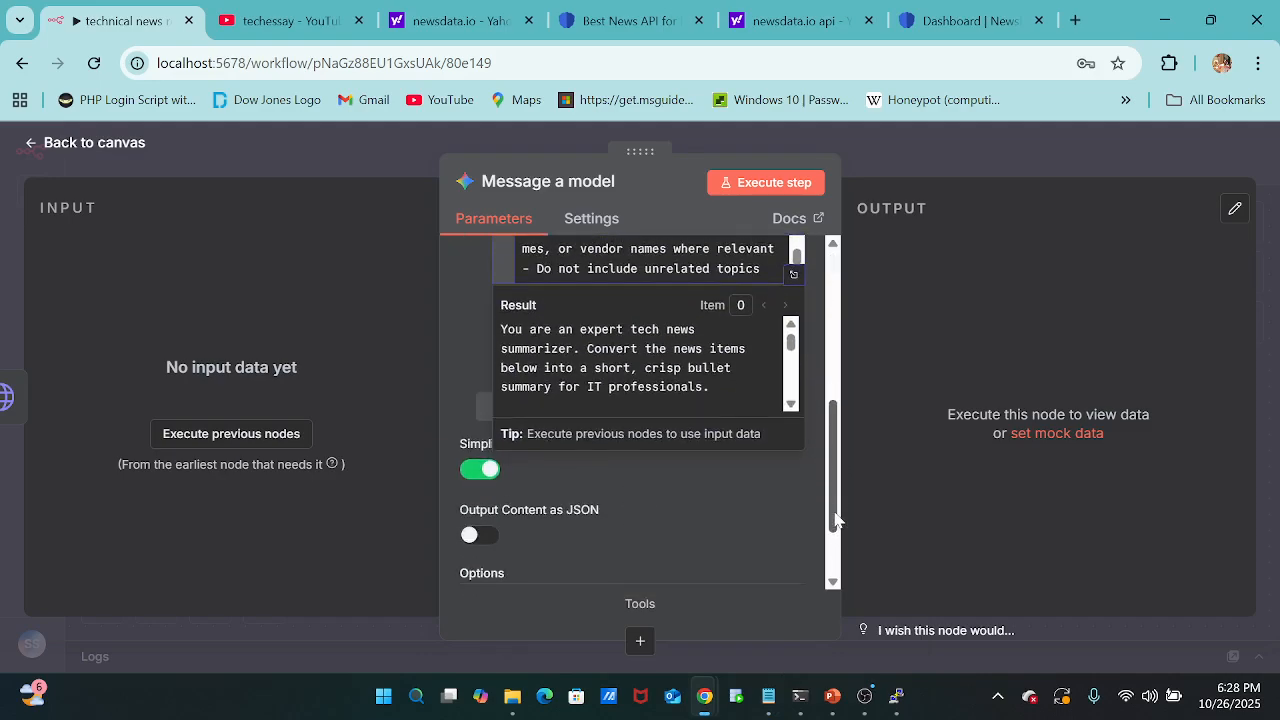
click(686, 545)
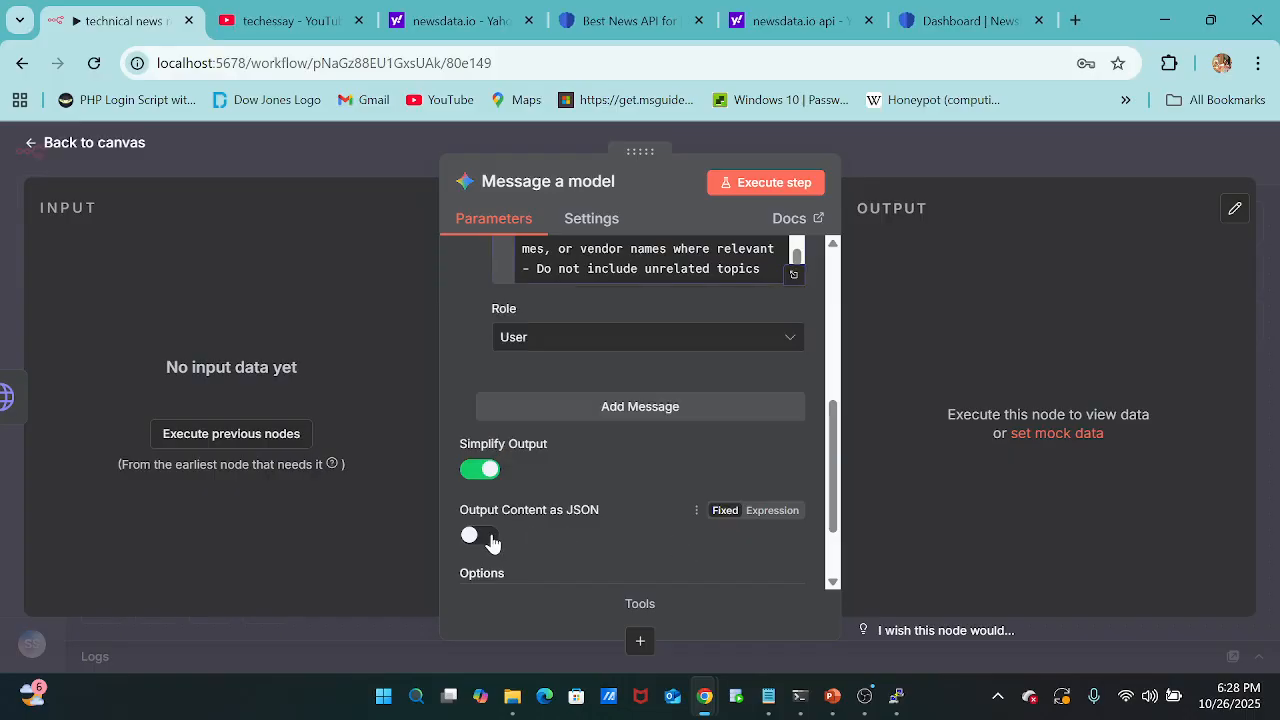
scroll(663, 451, down, 1)
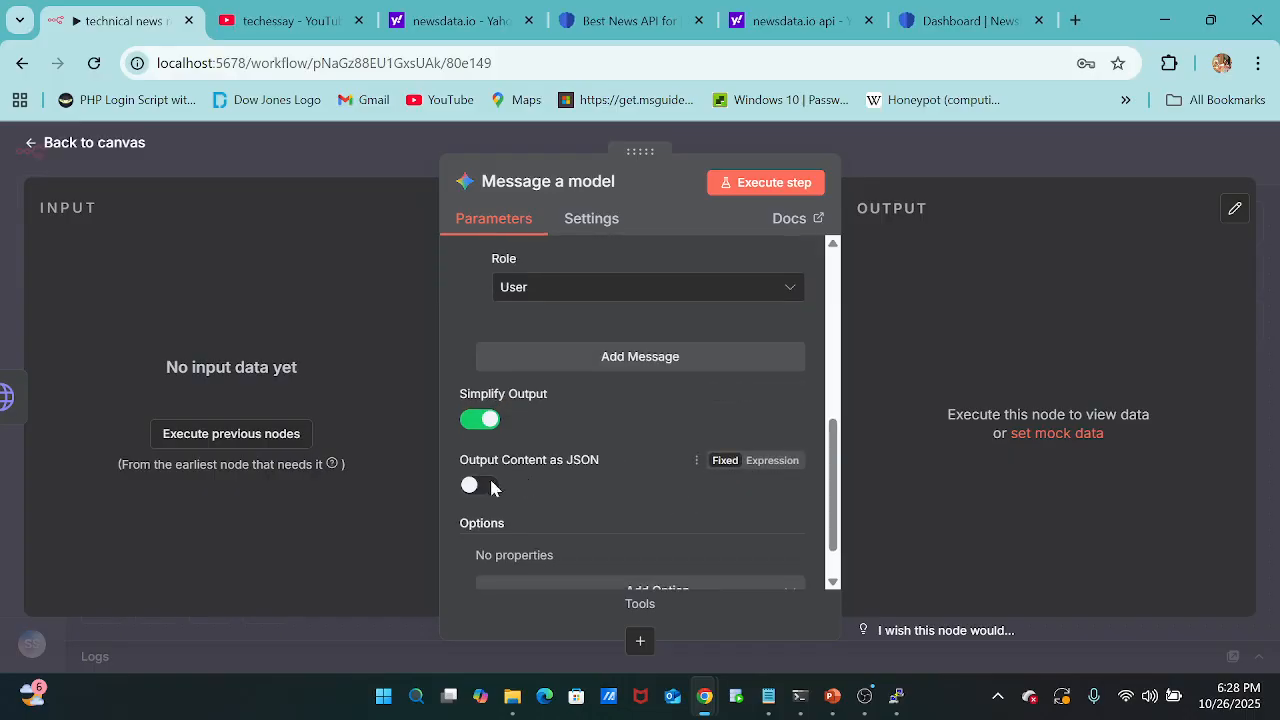
click(480, 487)
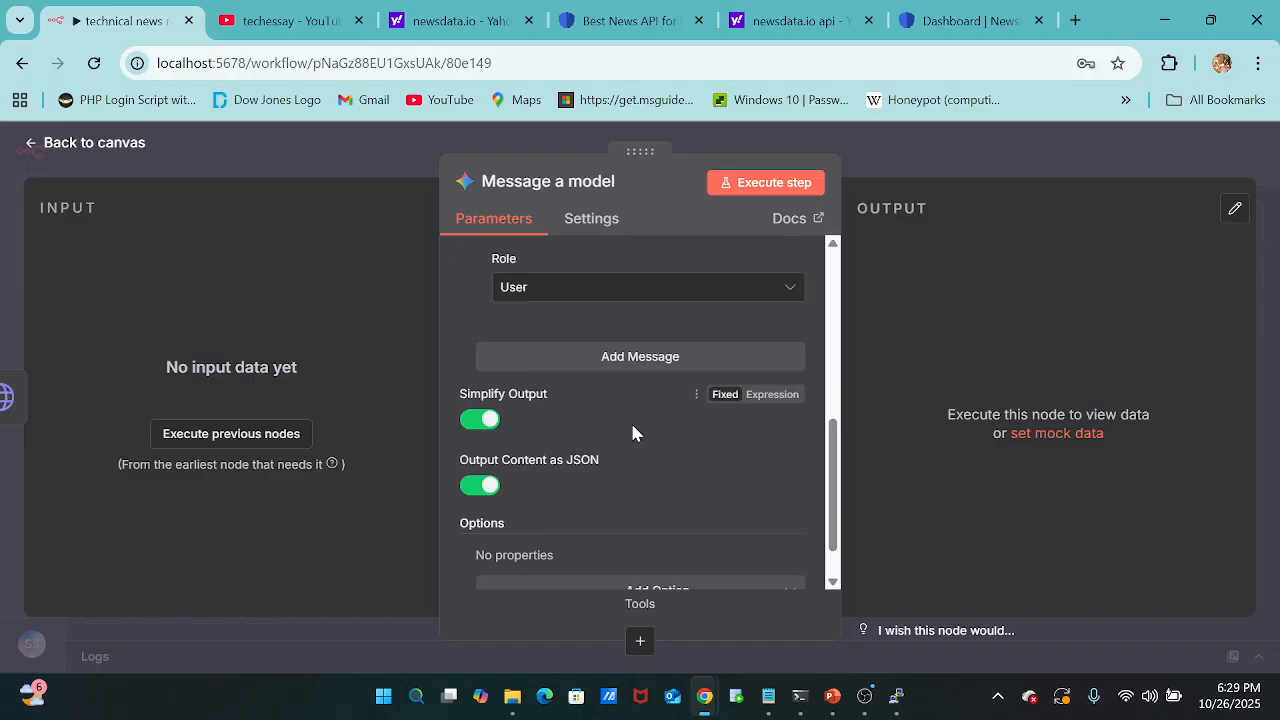
Check the Gemini node's parameters and return to the workflow canvas.
scroll(632, 432, down, 1)
scroll(632, 432, up, 10)
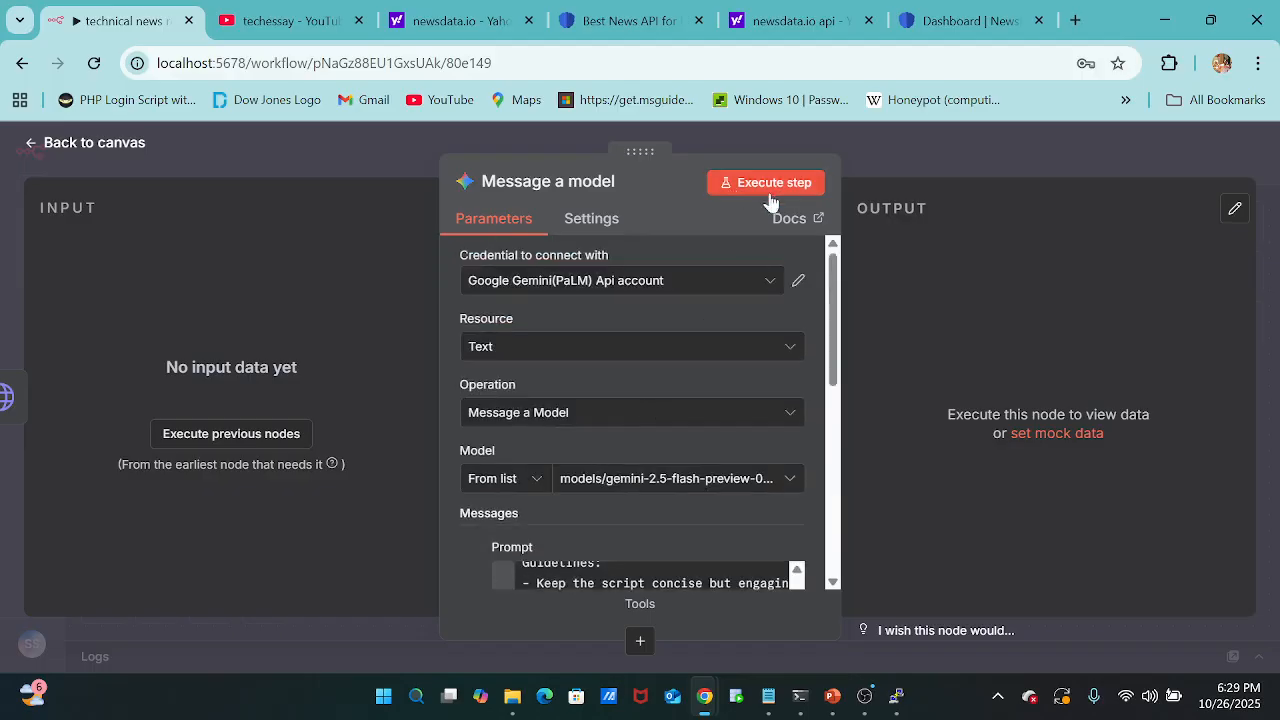
click(713, 133)
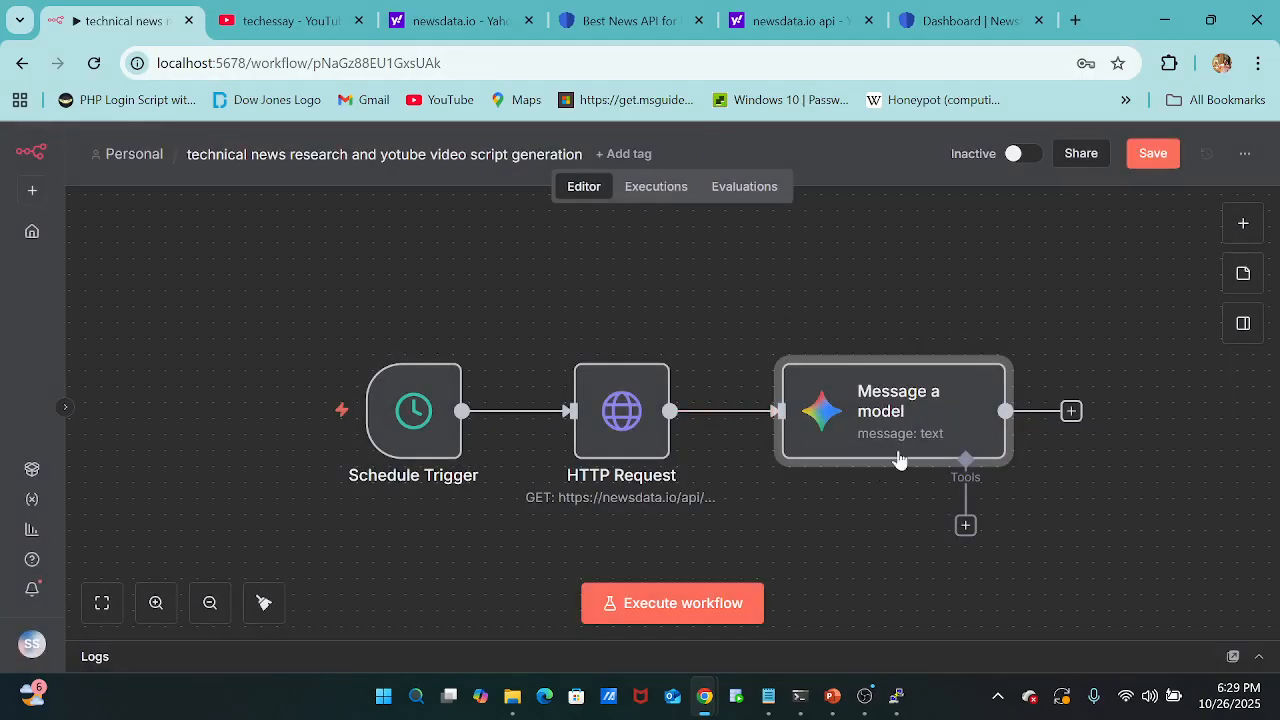
click(1071, 411)
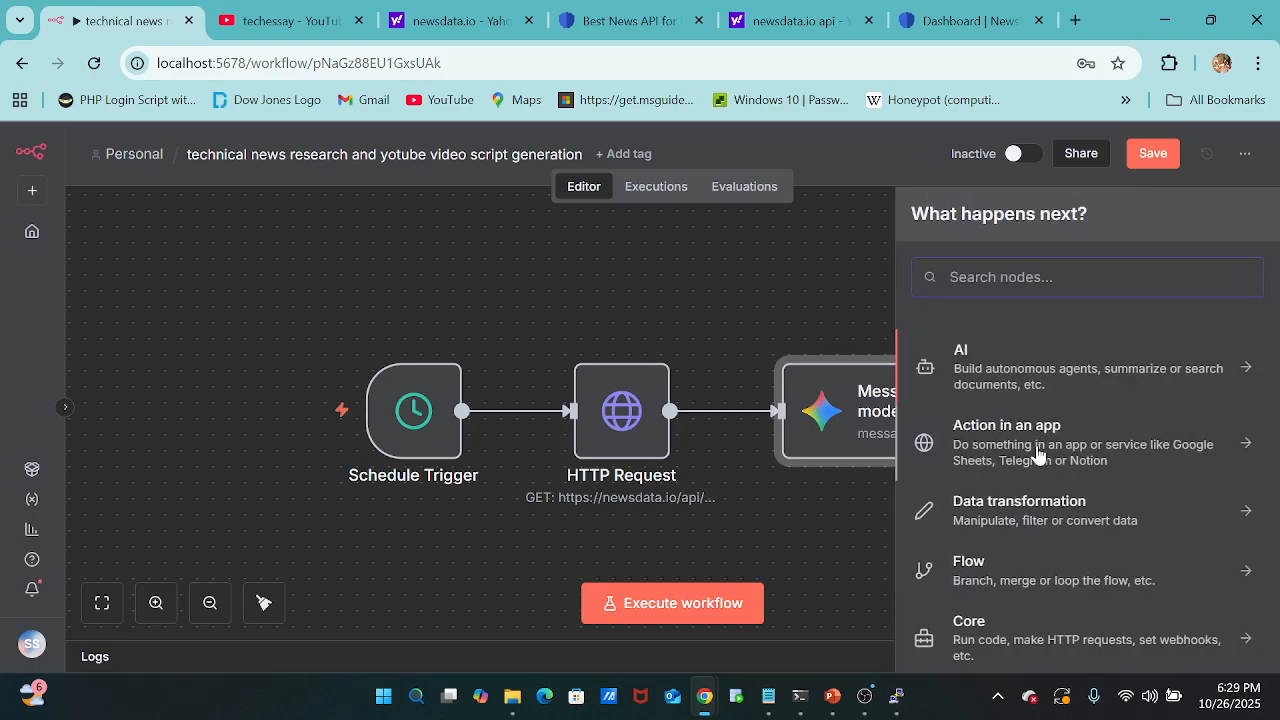
scroll(1037, 455, down, 1)
scroll(1037, 455, up, 1)
click(712, 261)
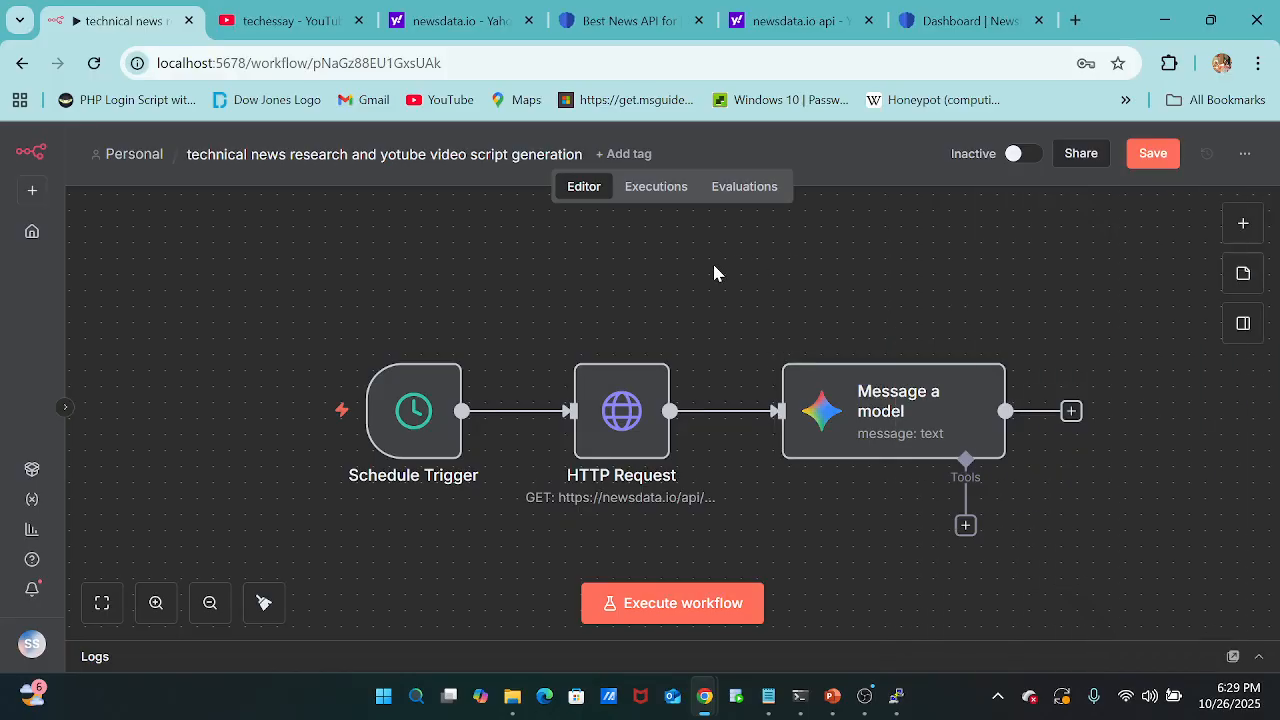
Start adding a new credential, saving the workflow changes before leaving the canvas.
click(31, 190)
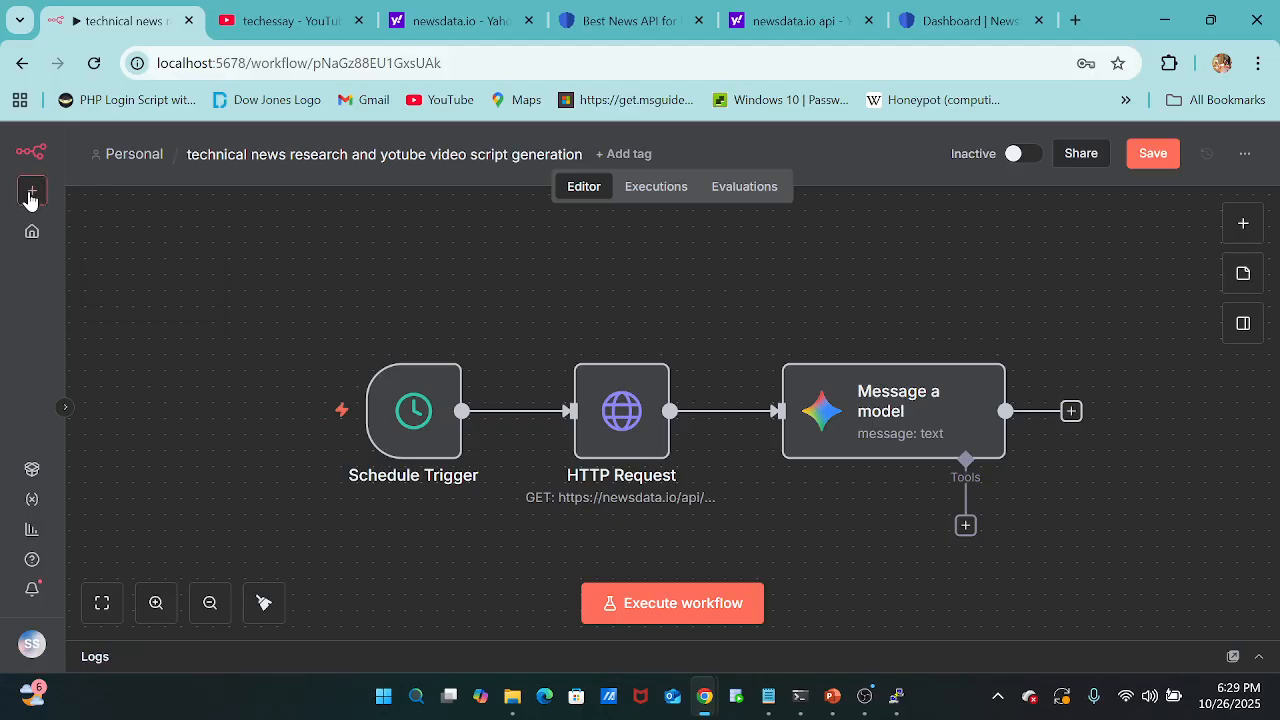
mouse_move(30, 202)
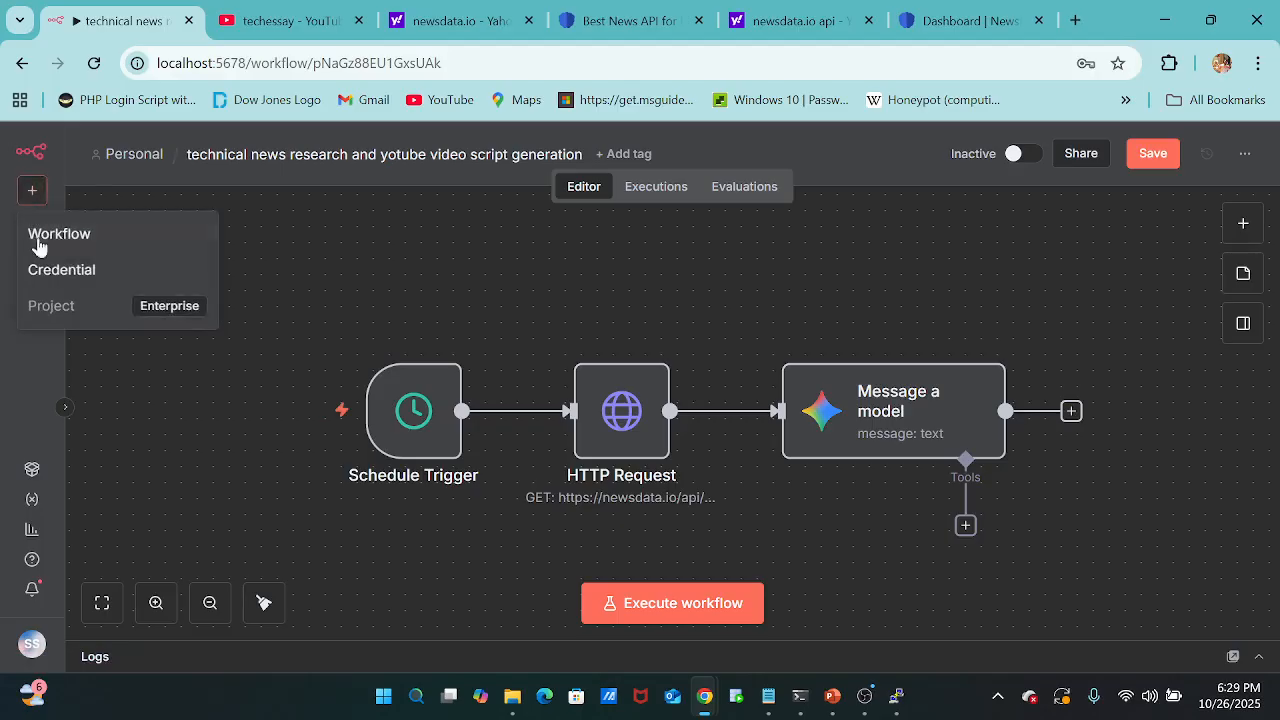
click(57, 277)
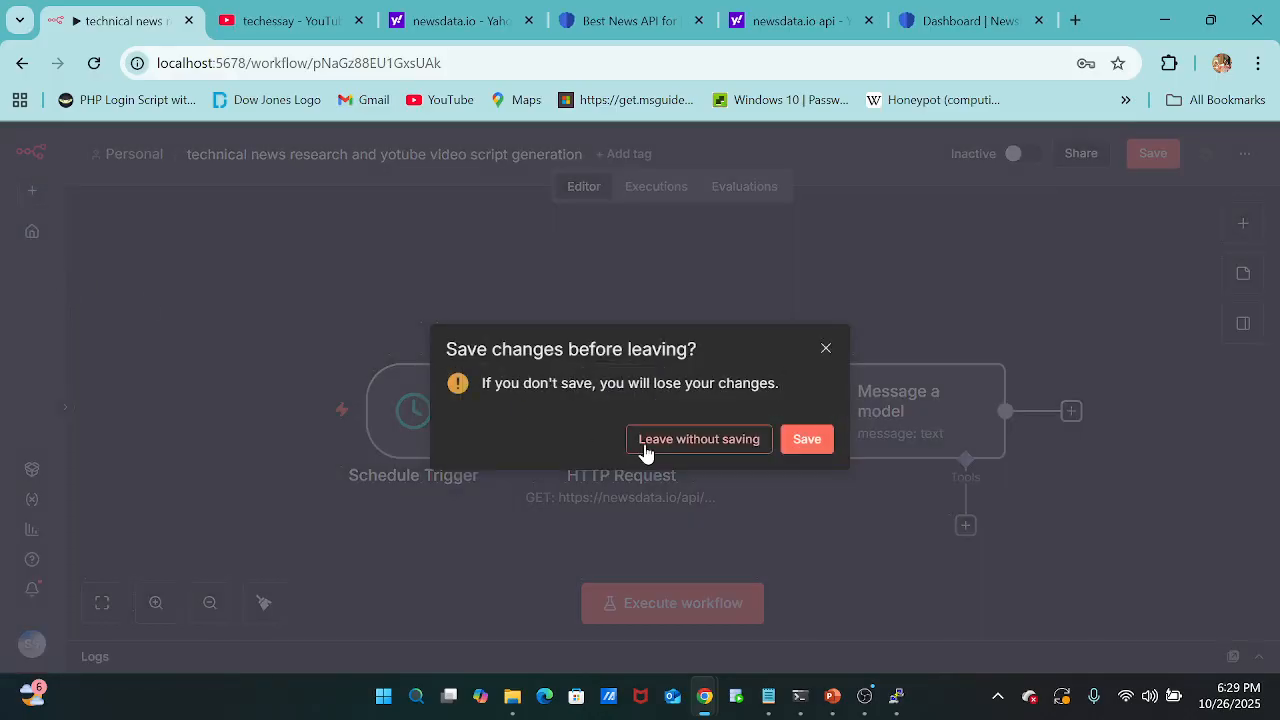
click(805, 441)
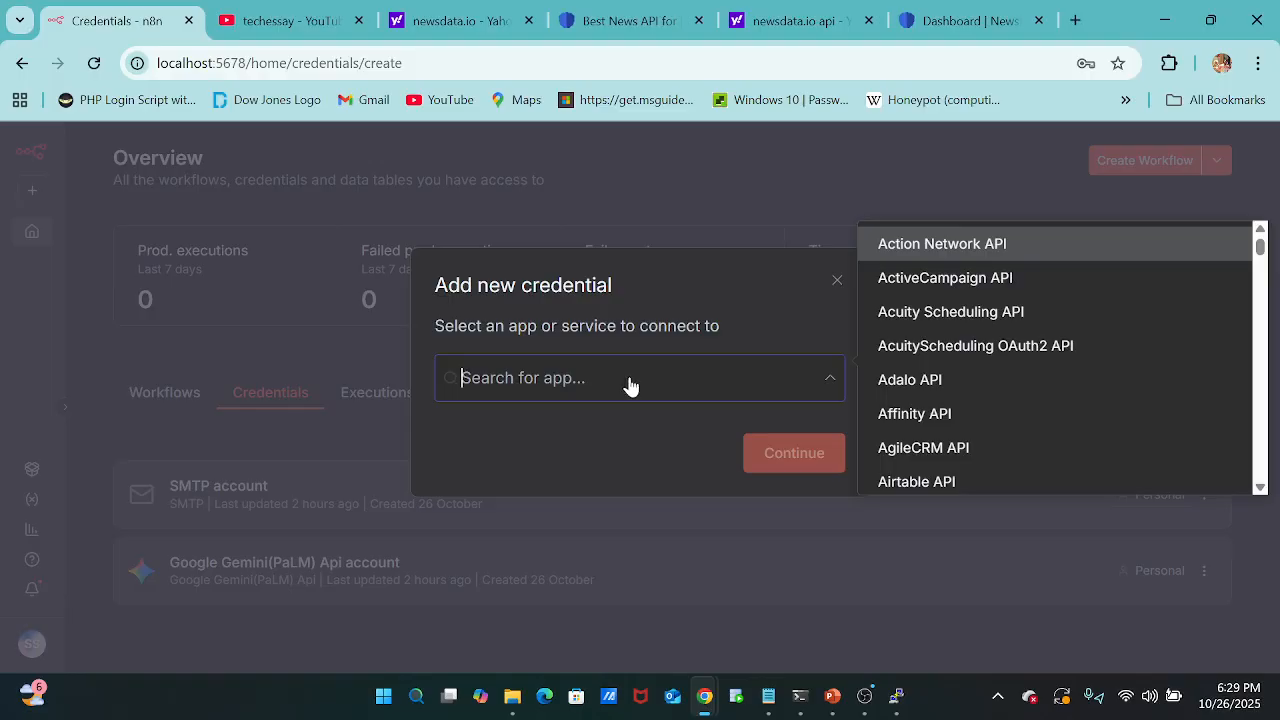
Choose Google Gemini(PaLM) Api as the new credential's service and review its host, API key and allowed domains fields.
text(e)
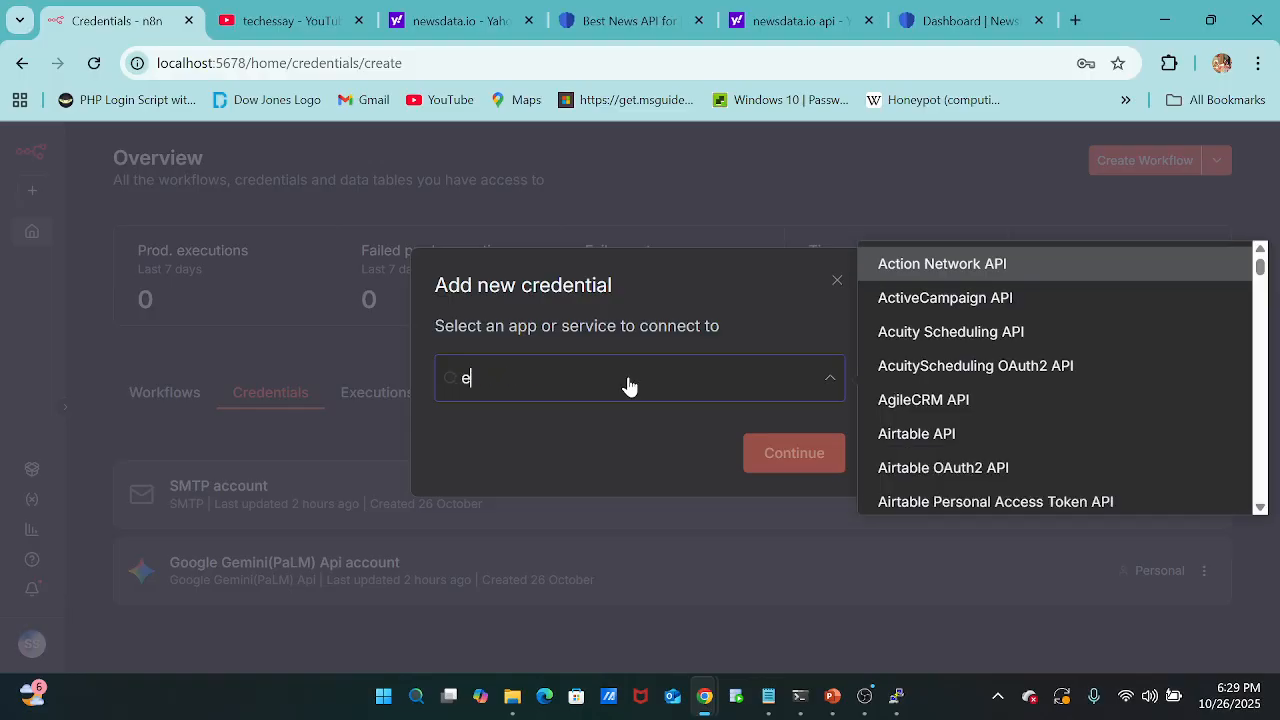
key(BackSpace)
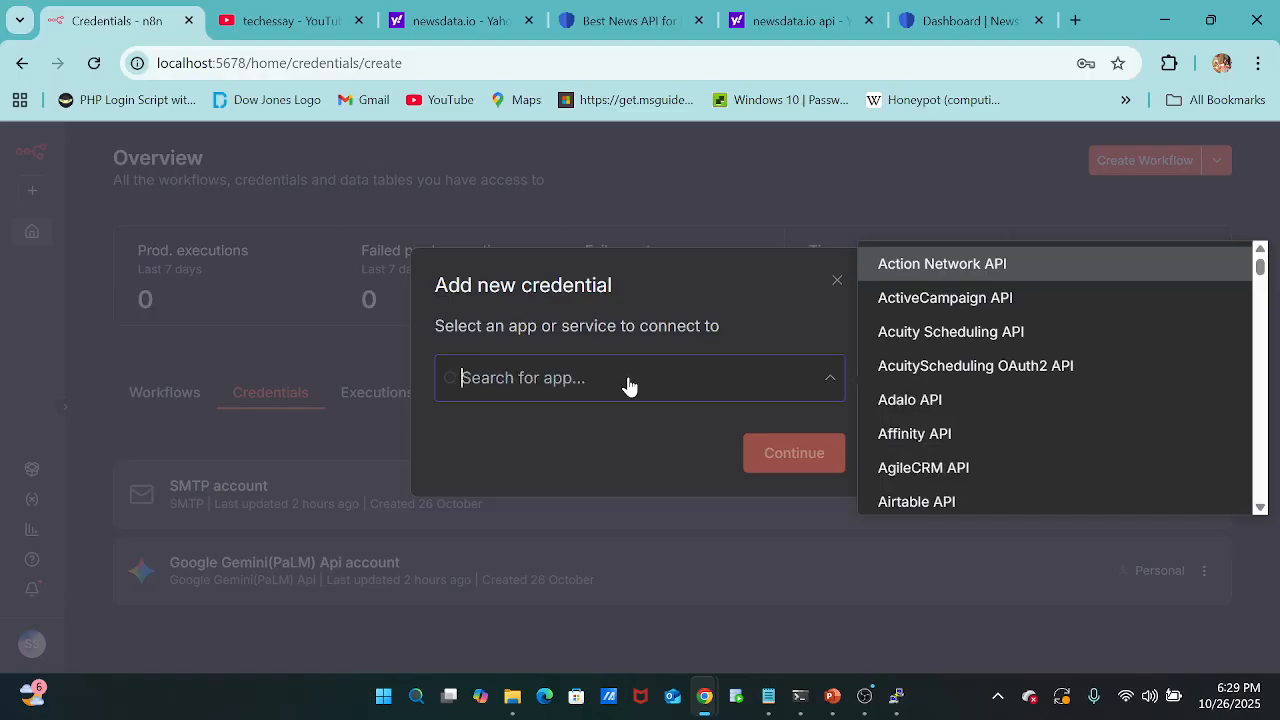
text(gemi)
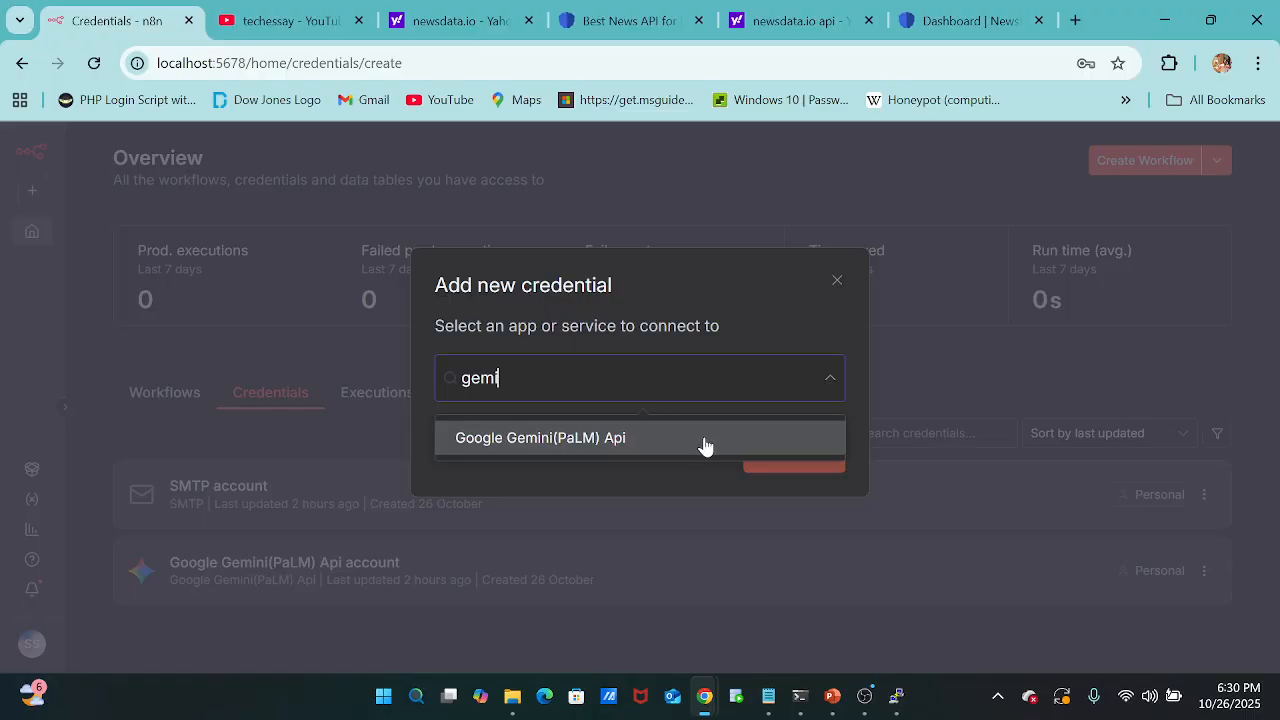
click(706, 445)
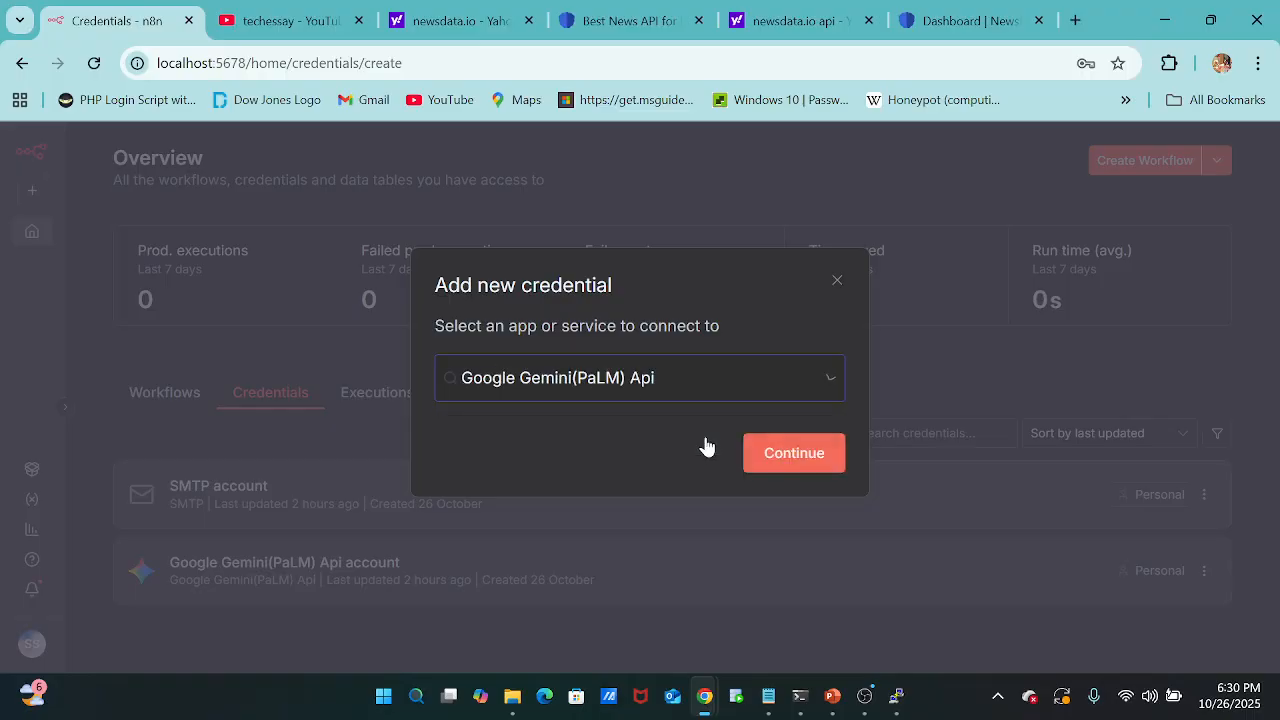
click(760, 467)
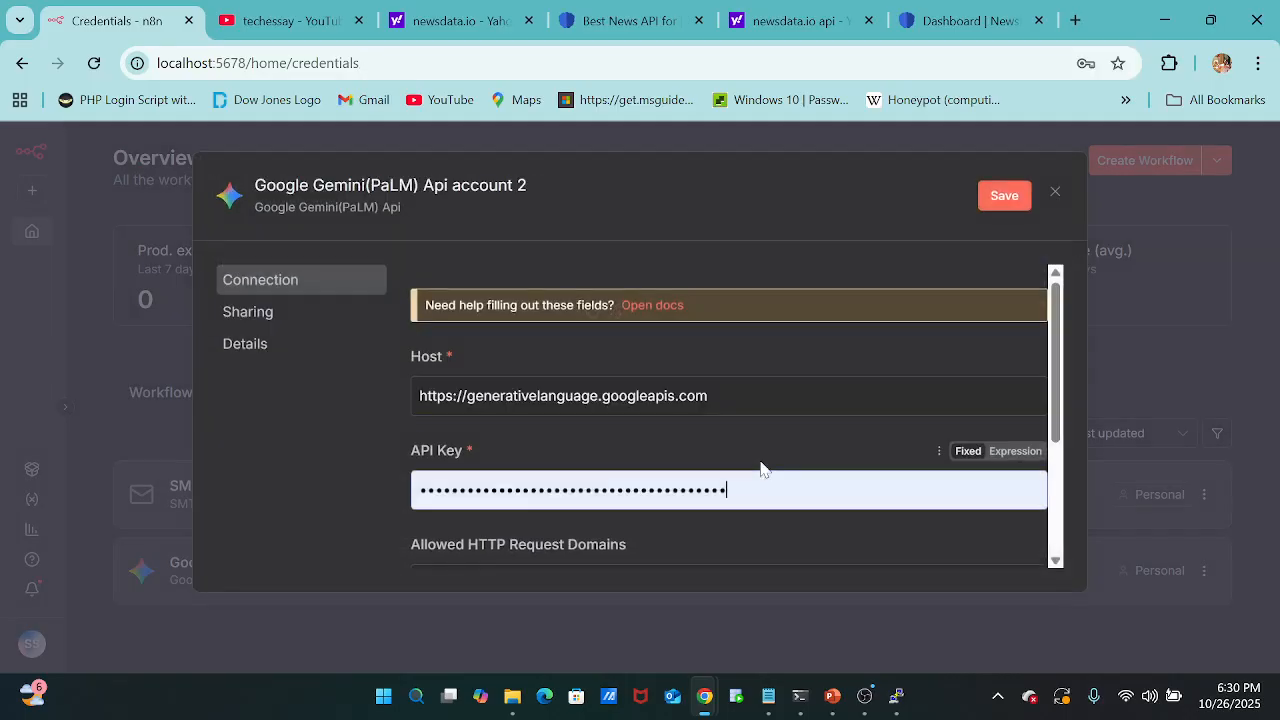
scroll(712, 420, down, 1)
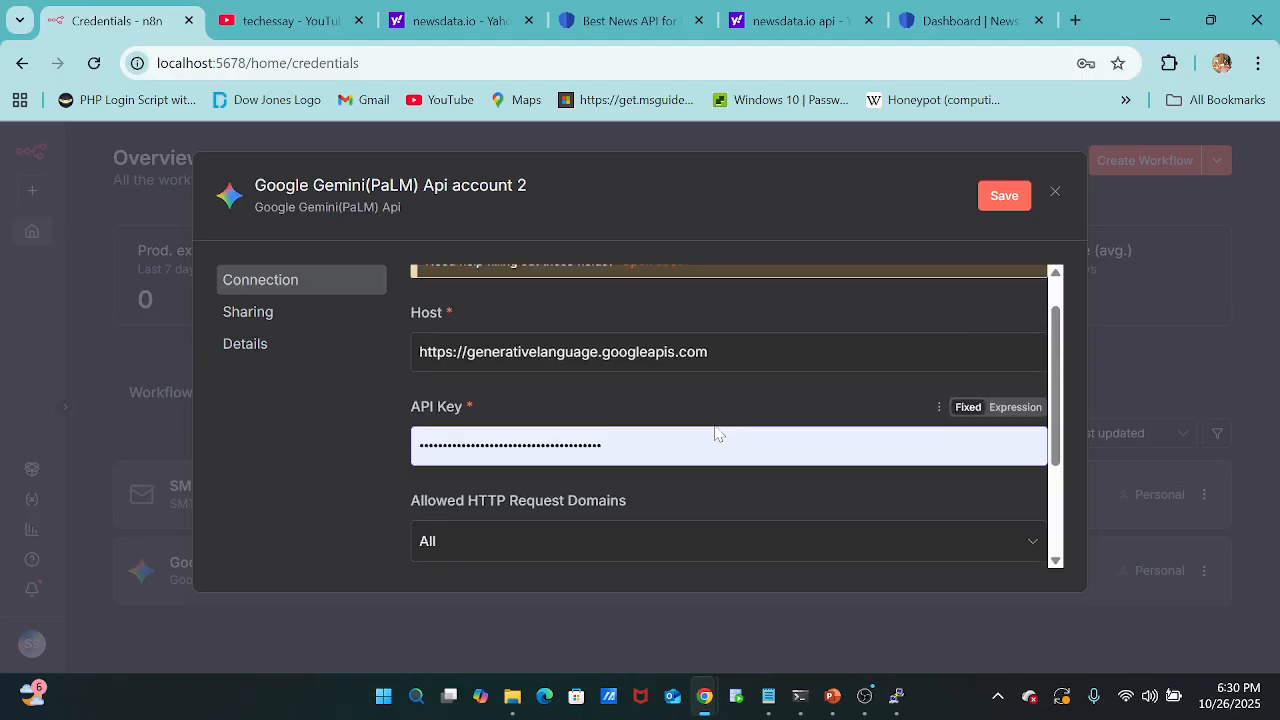
scroll(644, 462, down, 1)
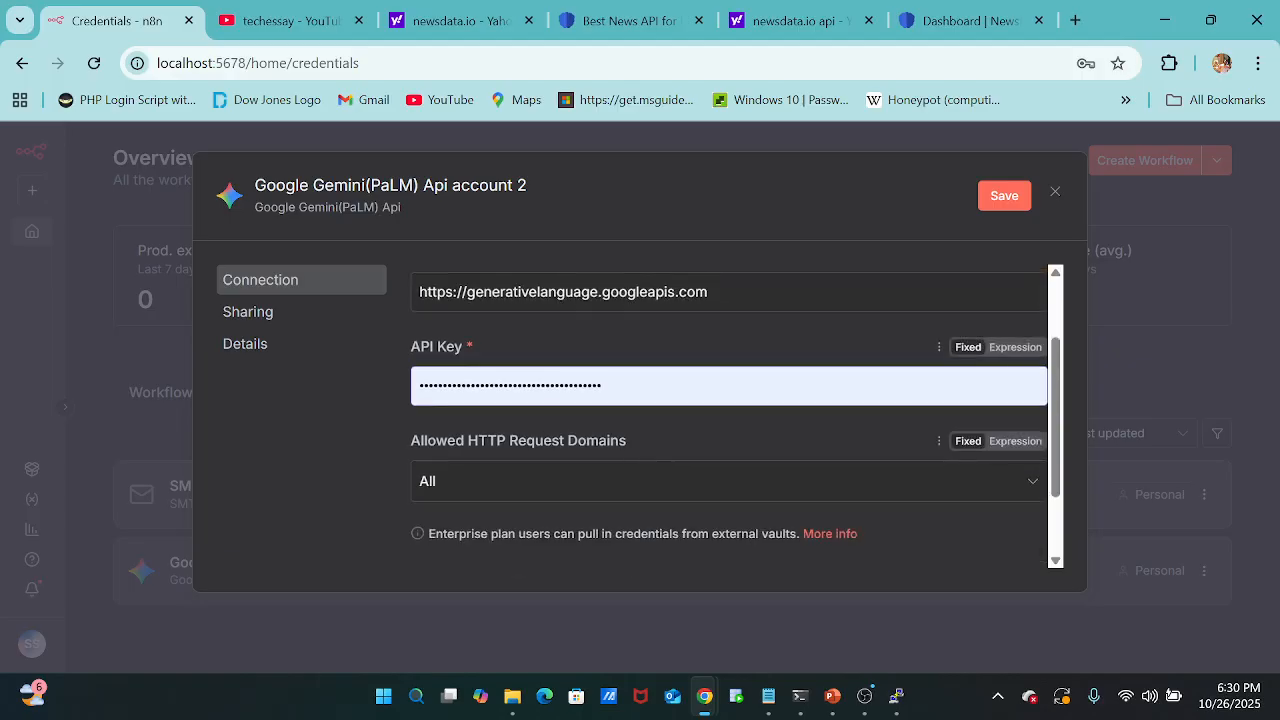
scroll(690, 380, down, 1)
scroll(690, 380, up, 1)
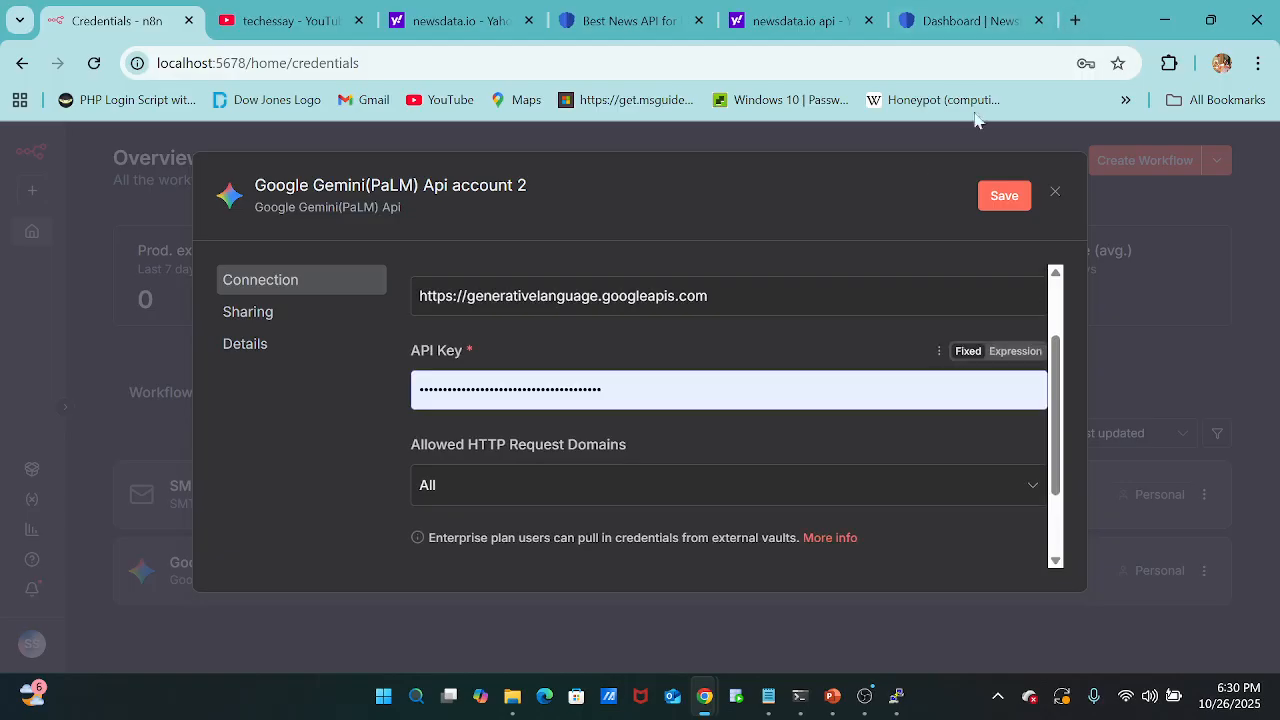
Search the web for "google gemini api key" in a new browser tab.
click(1076, 20)
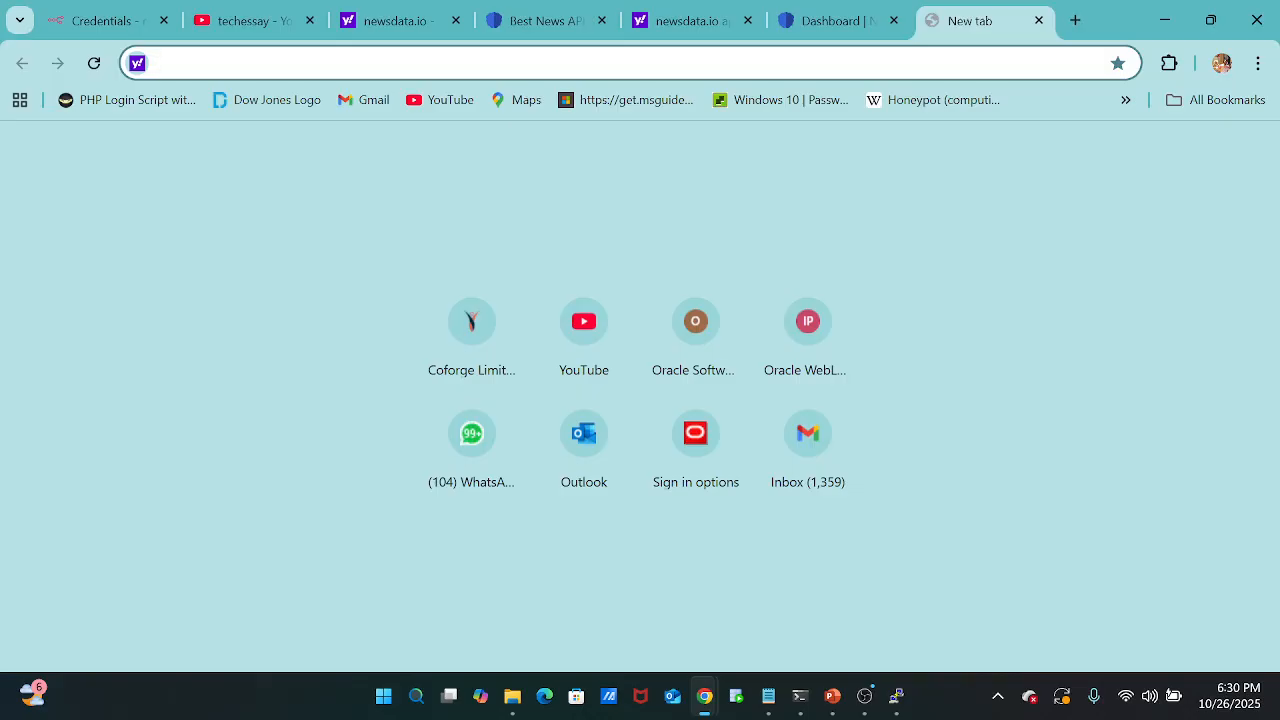
text(googl)
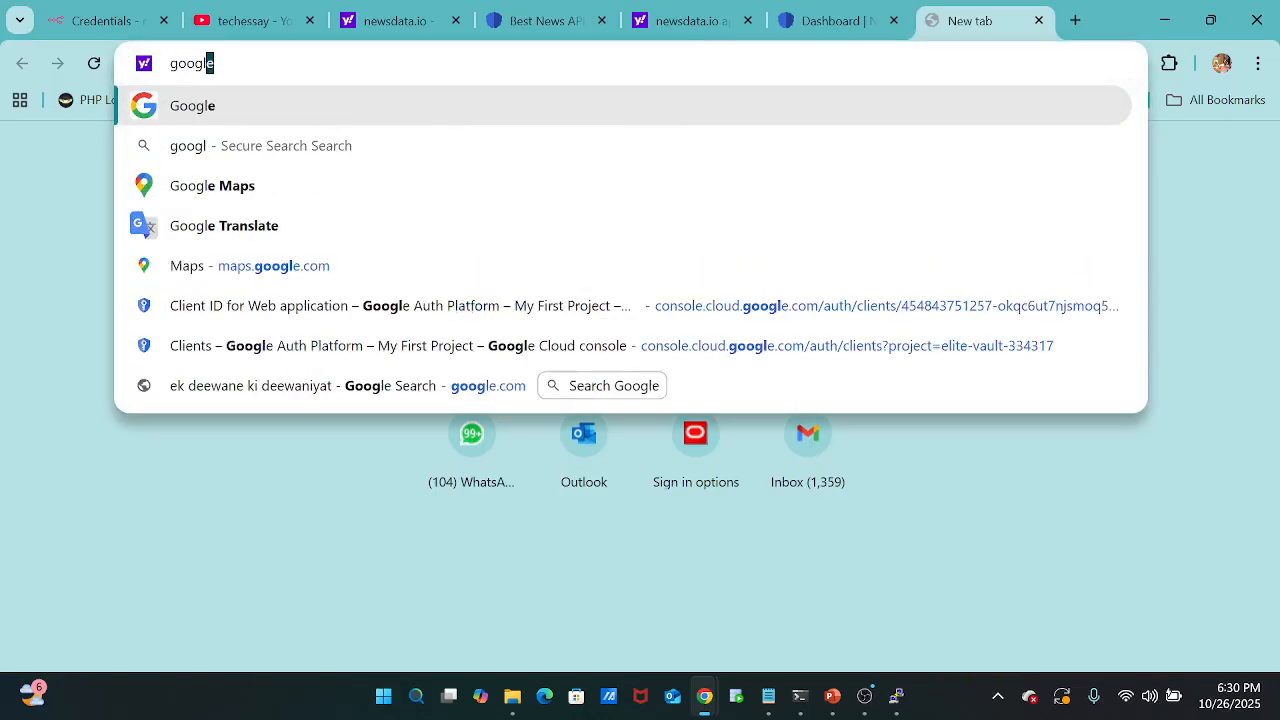
text(e gemini)
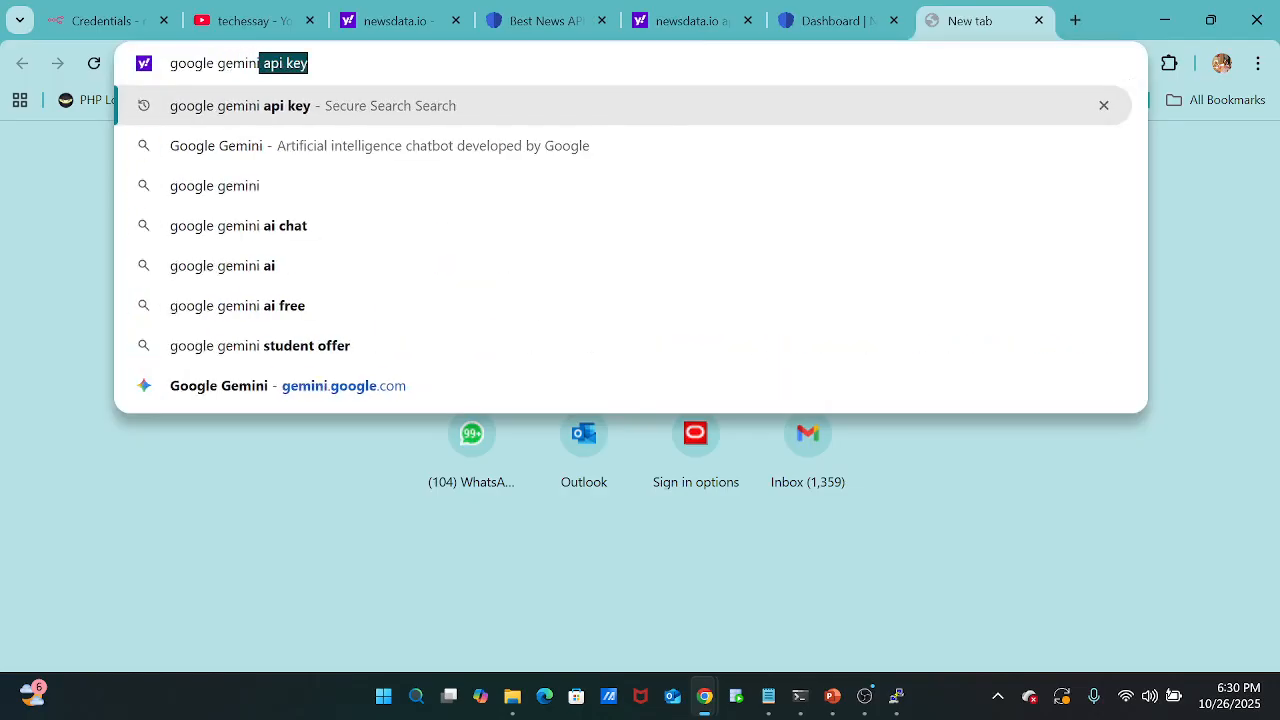
key(Right)
key(Return)
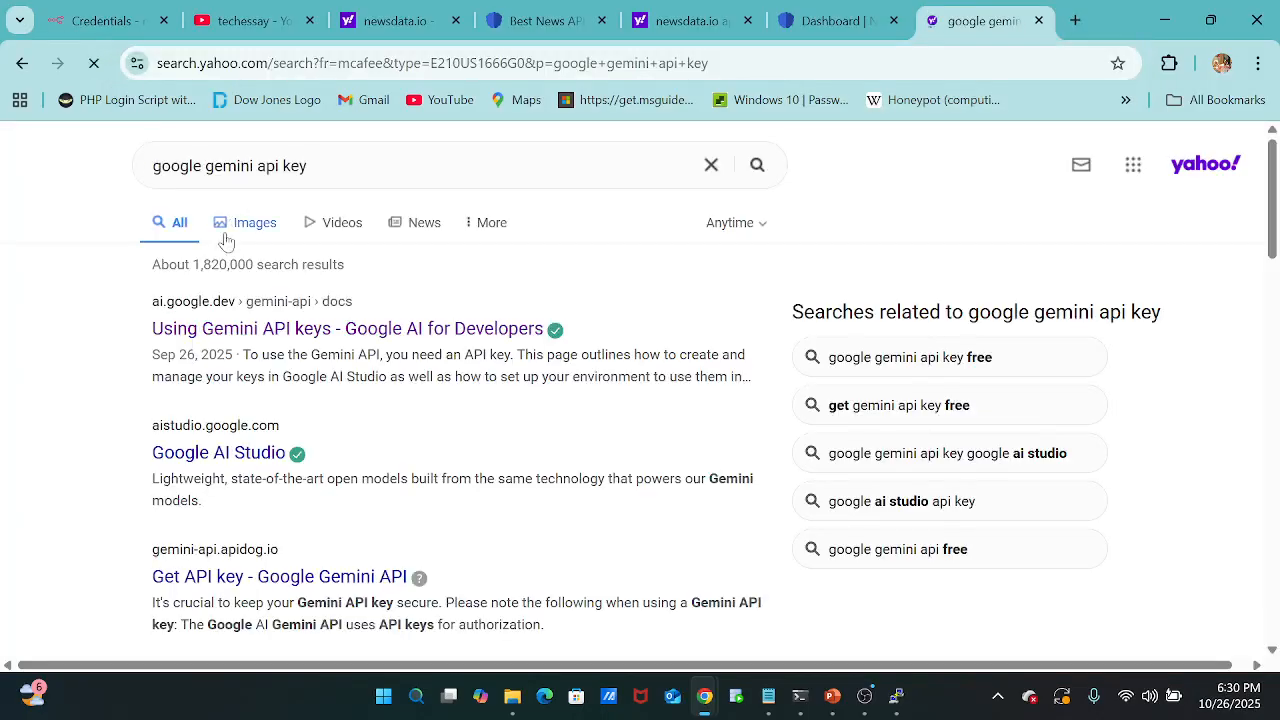
Open the Using Gemini API keys page and read how keys are created and managed in Google AI Studio.
click(341, 336)
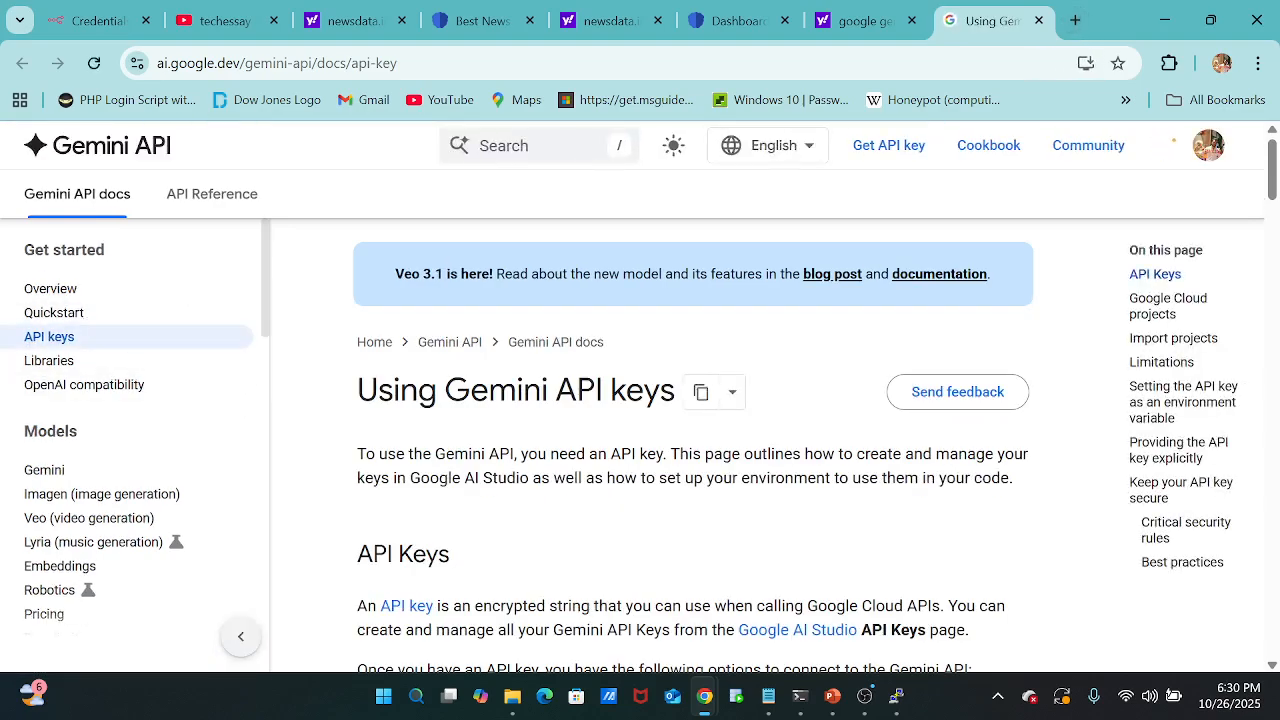
scroll(861, 286, down, 2)
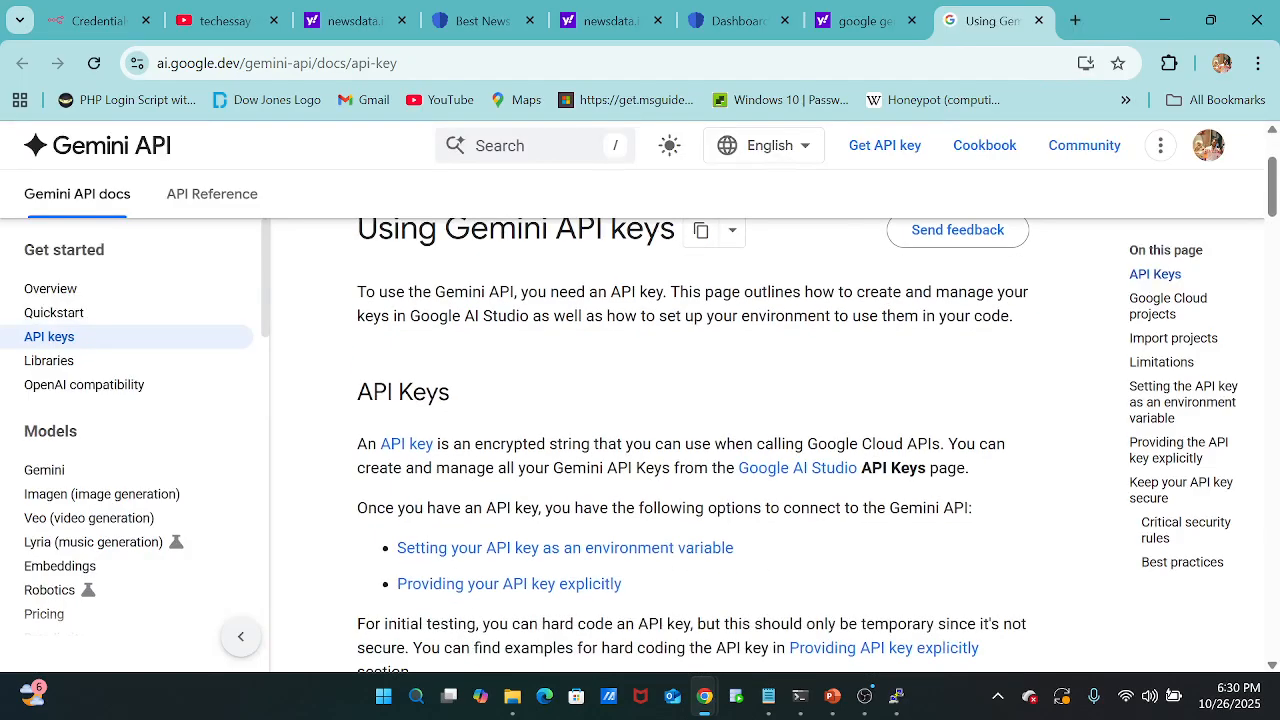
scroll(652, 480, down, 1)
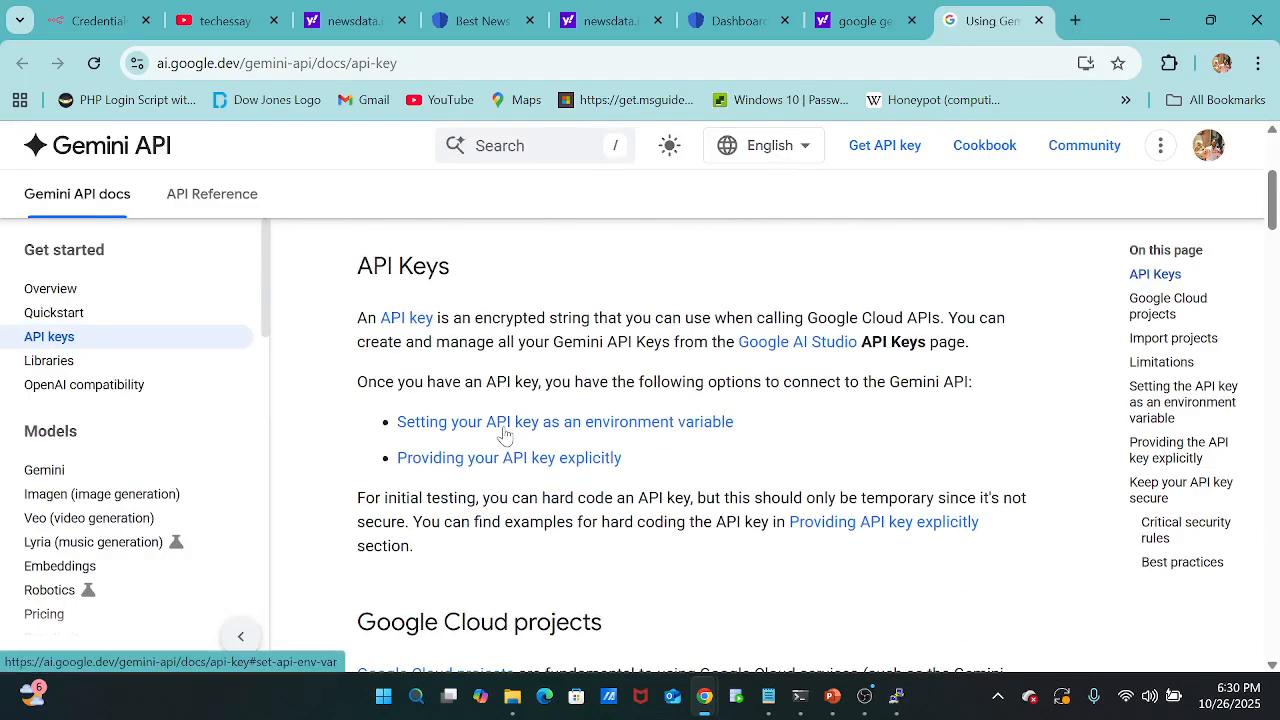
scroll(681, 464, down, 1)
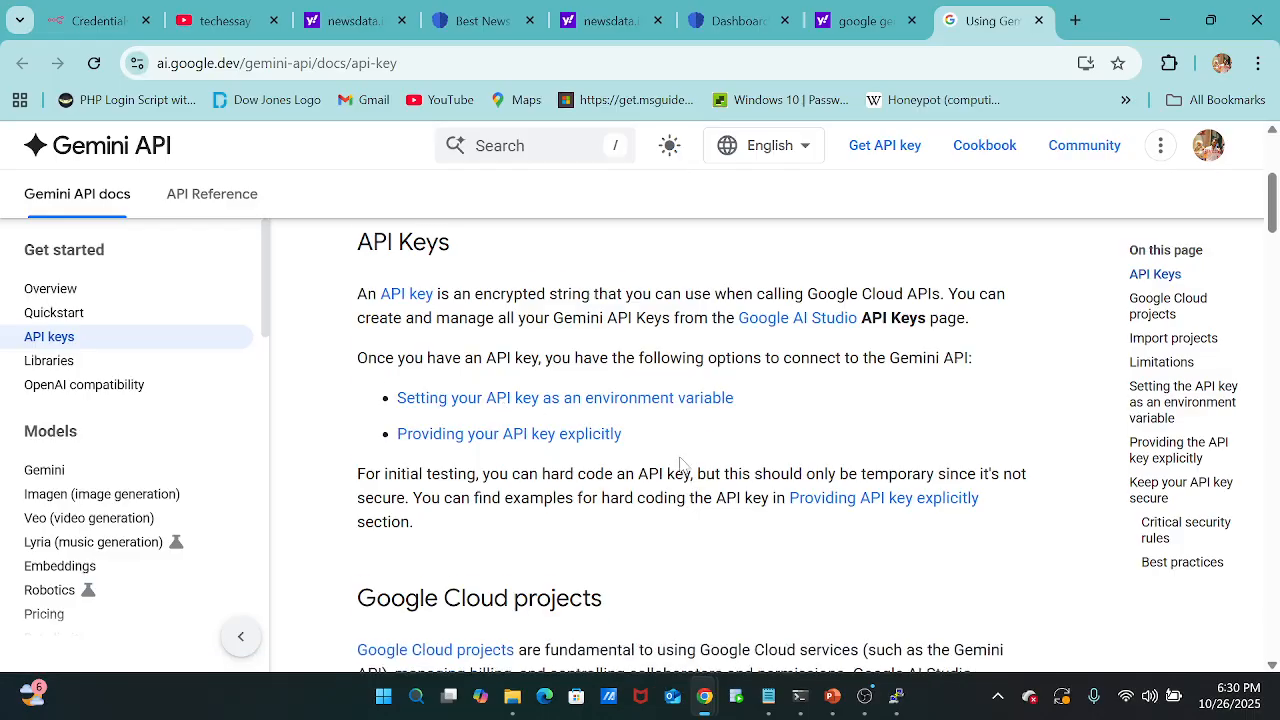
scroll(681, 464, down, 3)
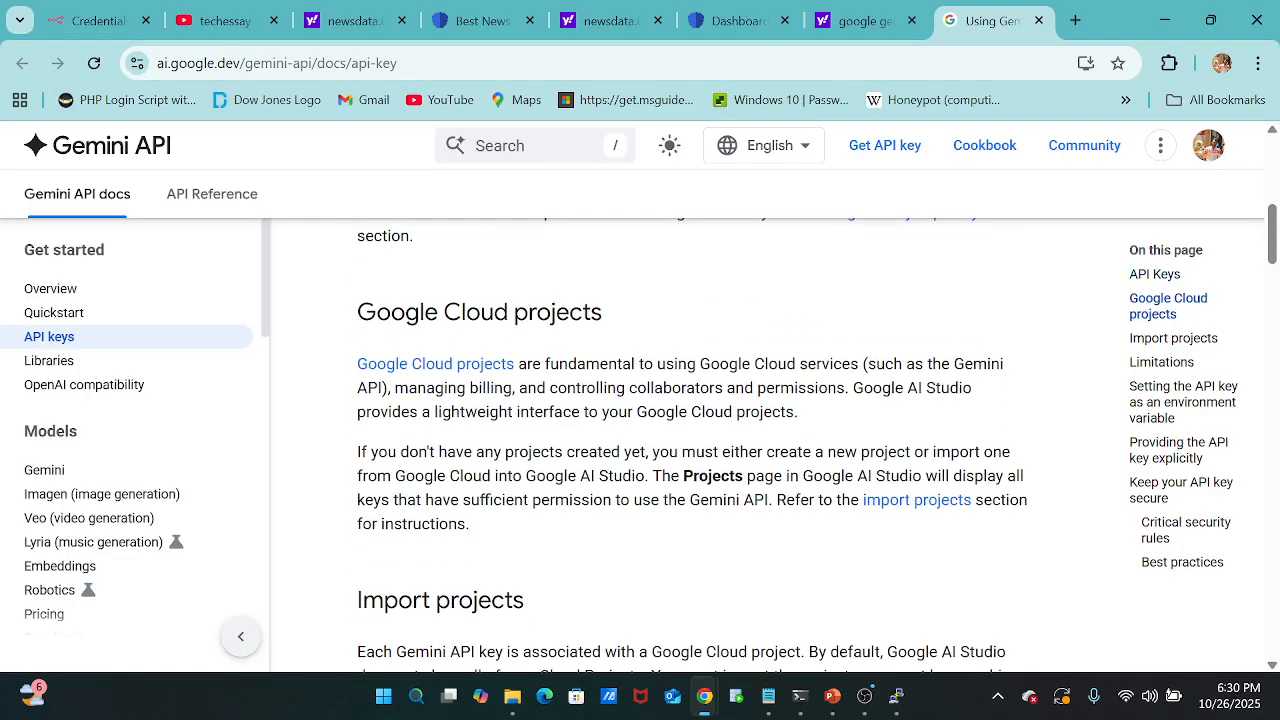
scroll(680, 463, up, 3)
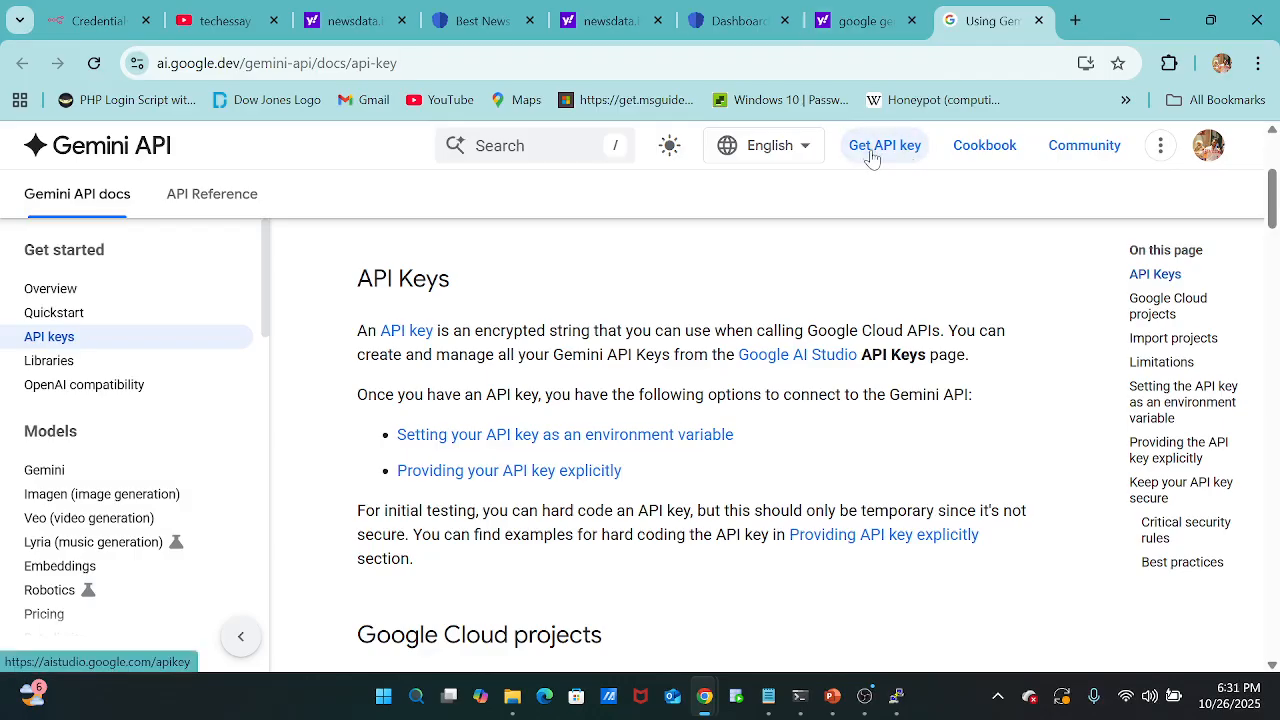
Return to n8n and close the new Google Gemini credential without saving it.
click(95, 20)
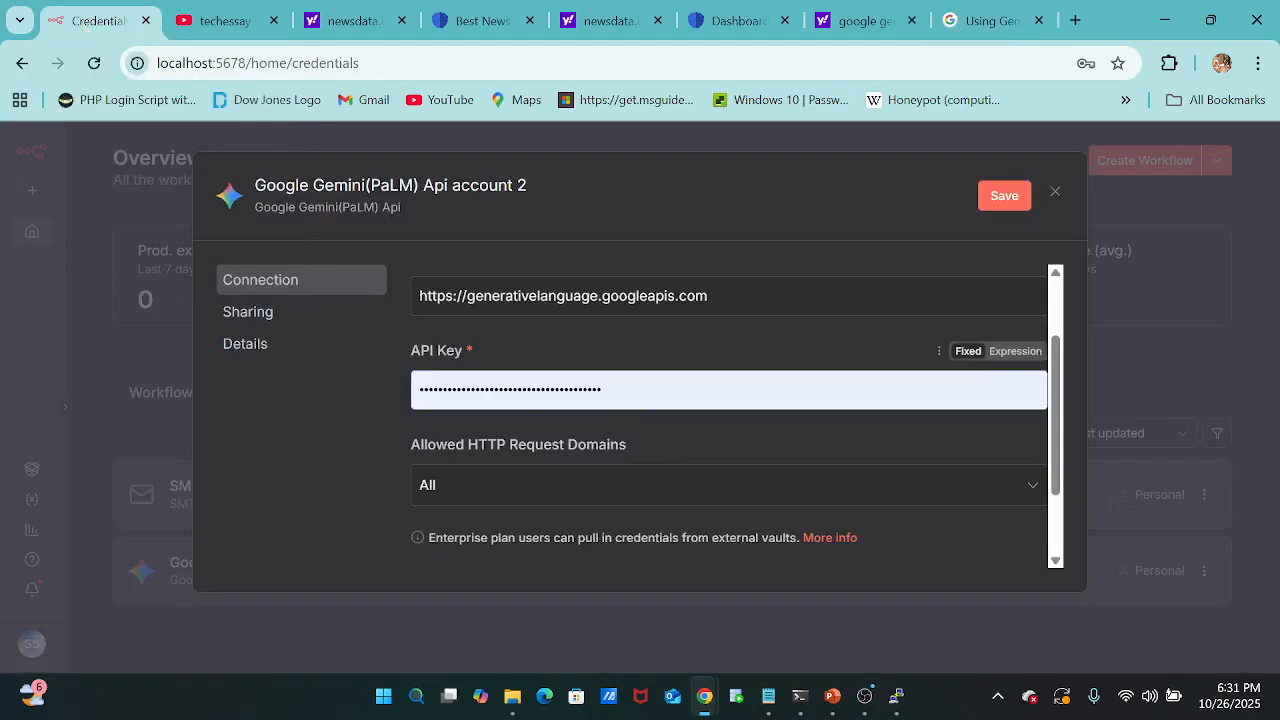
click(1056, 193)
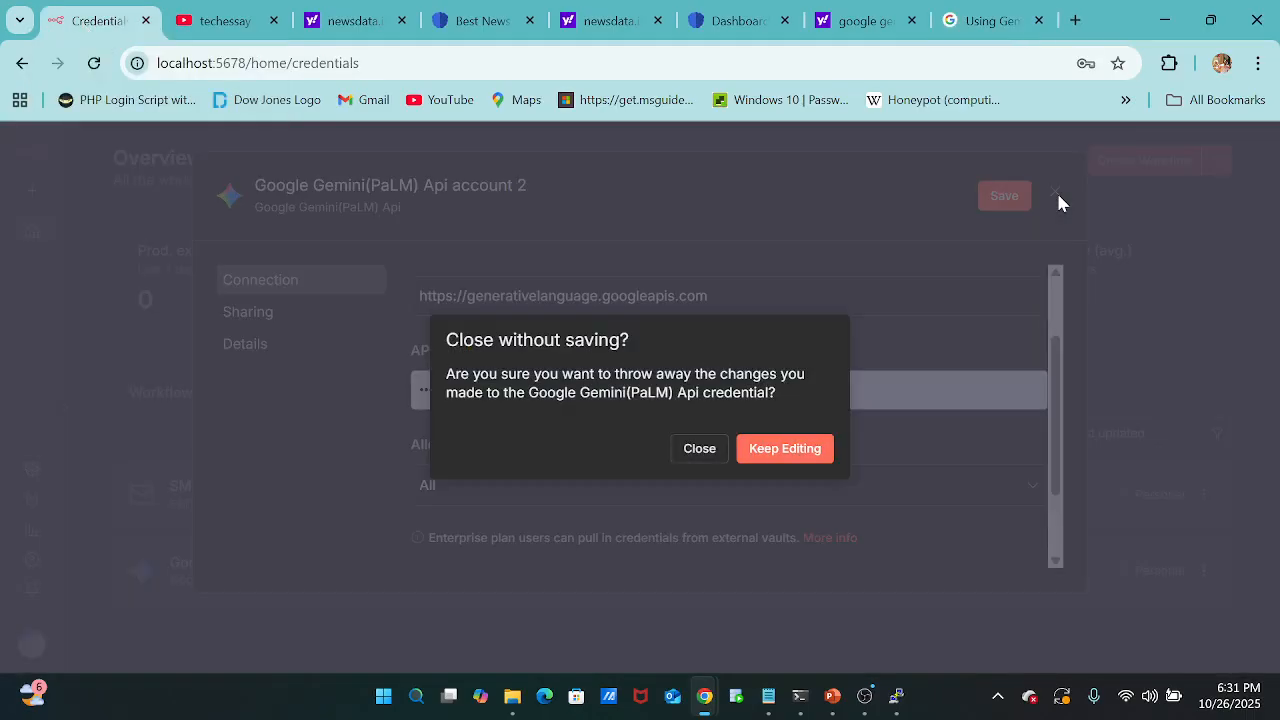
click(775, 450)
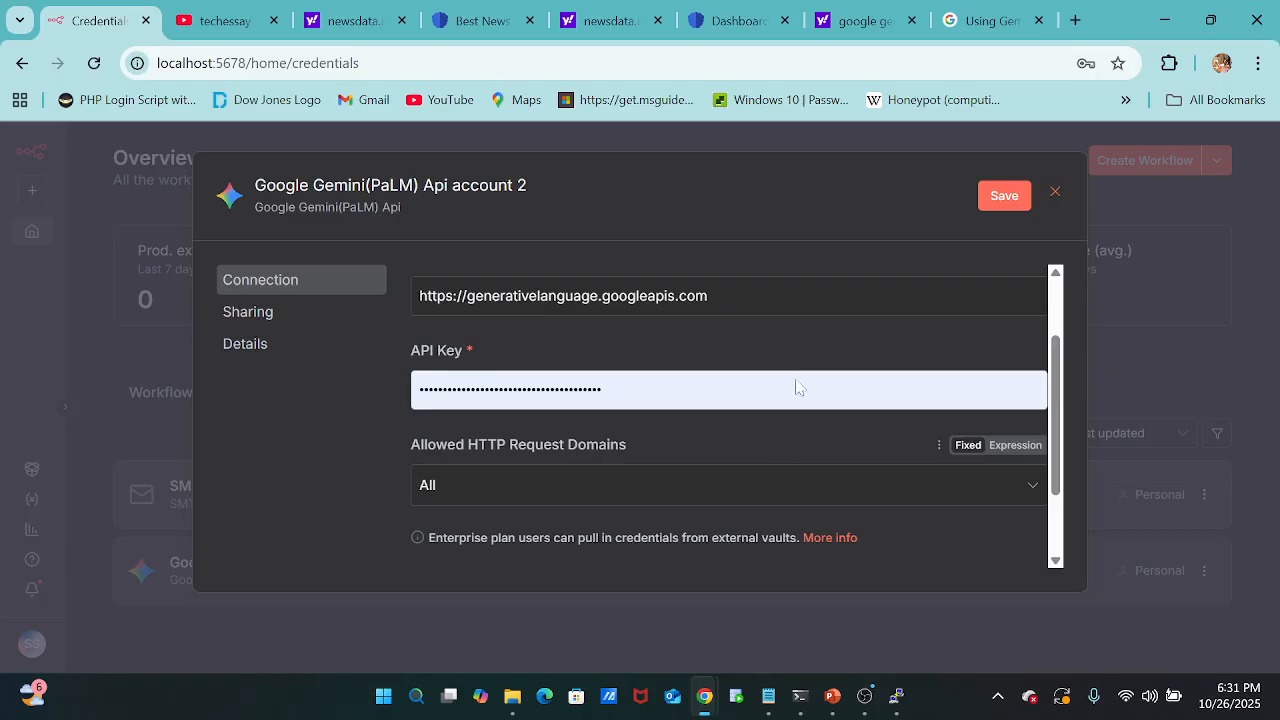
click(1055, 195)
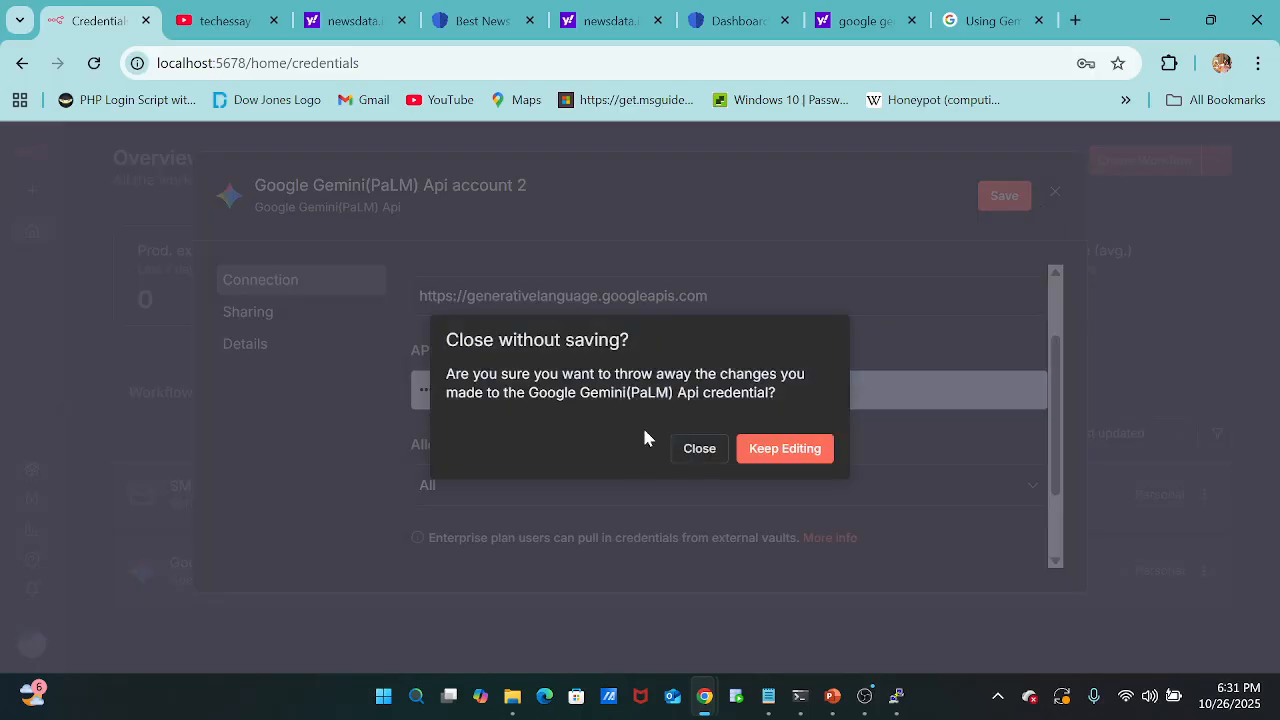
click(690, 450)
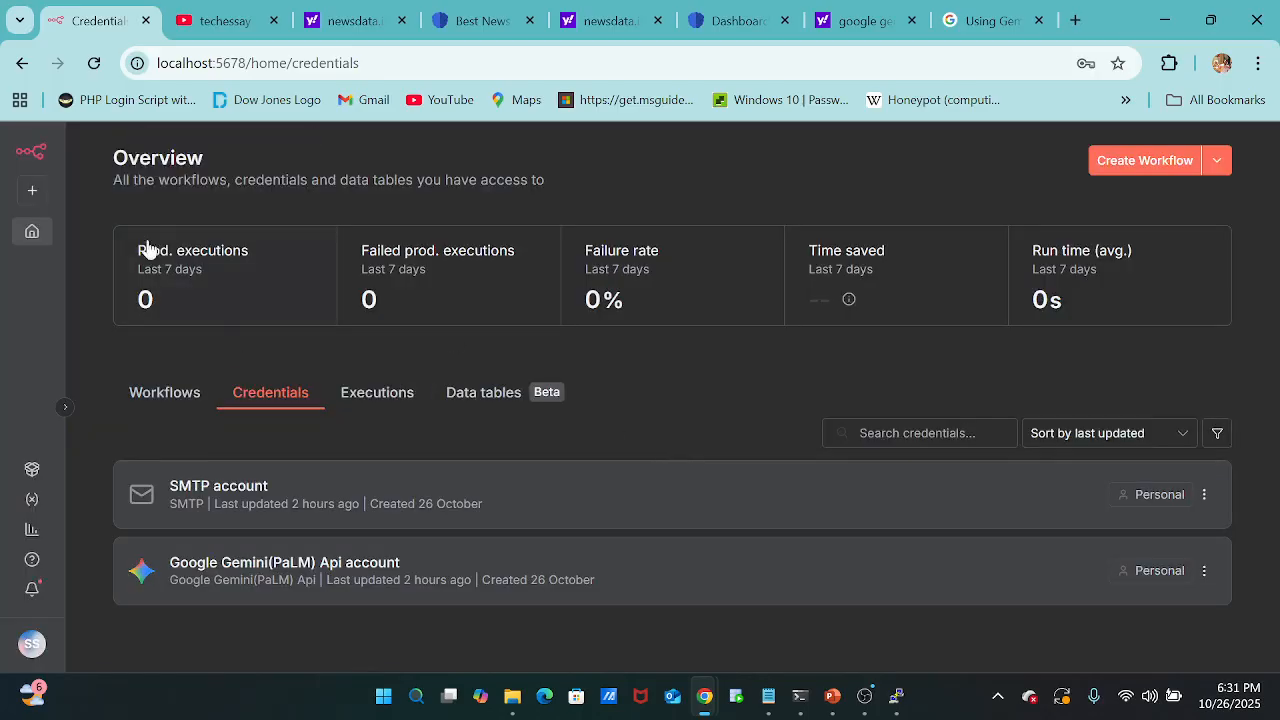
Reopen the "technical news research and yotube video script generation" workflow from the overview.
click(34, 205)
click(44, 236)
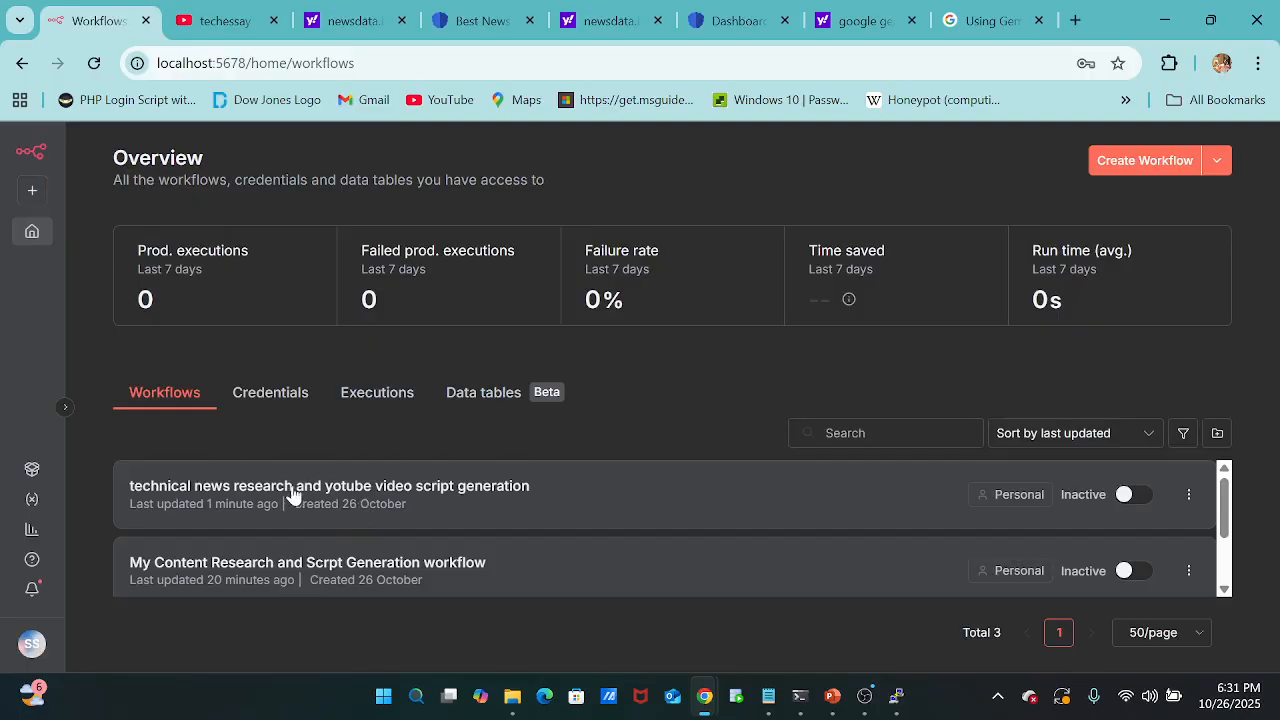
click(438, 497)
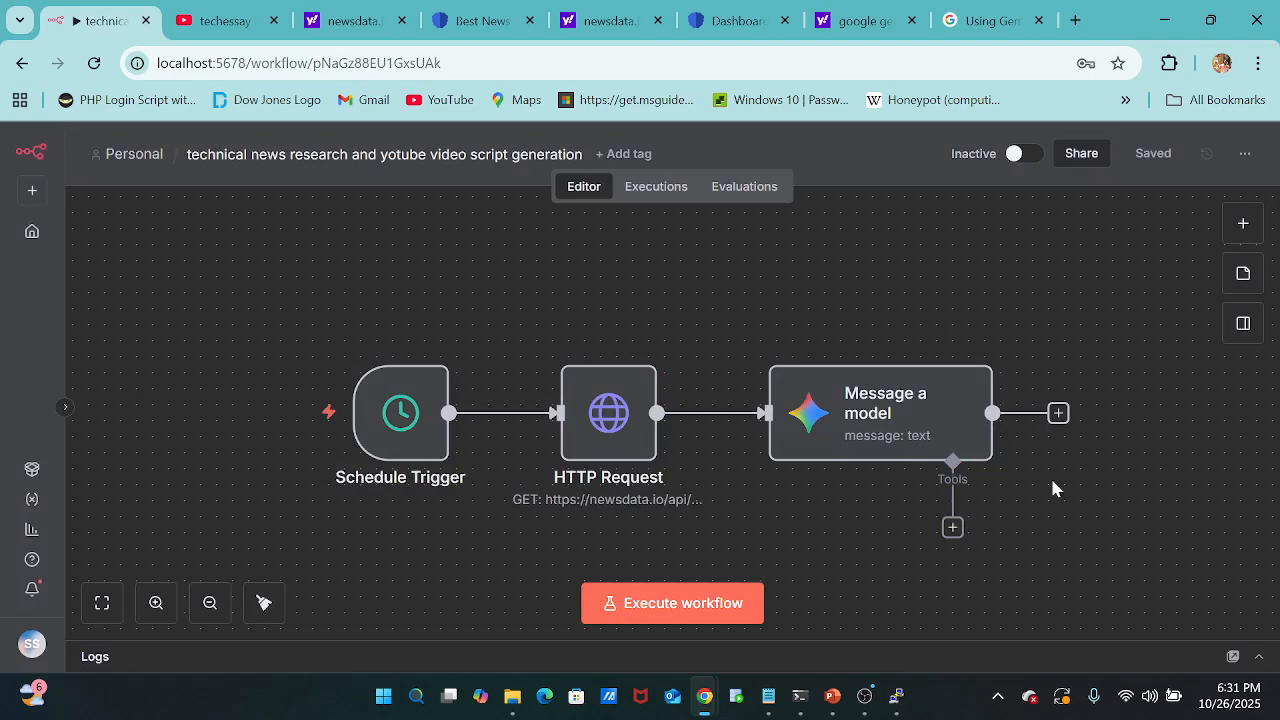
Add a Code in JavaScript node after the Message a model node, choosing it from the core nodes.
click(1058, 415)
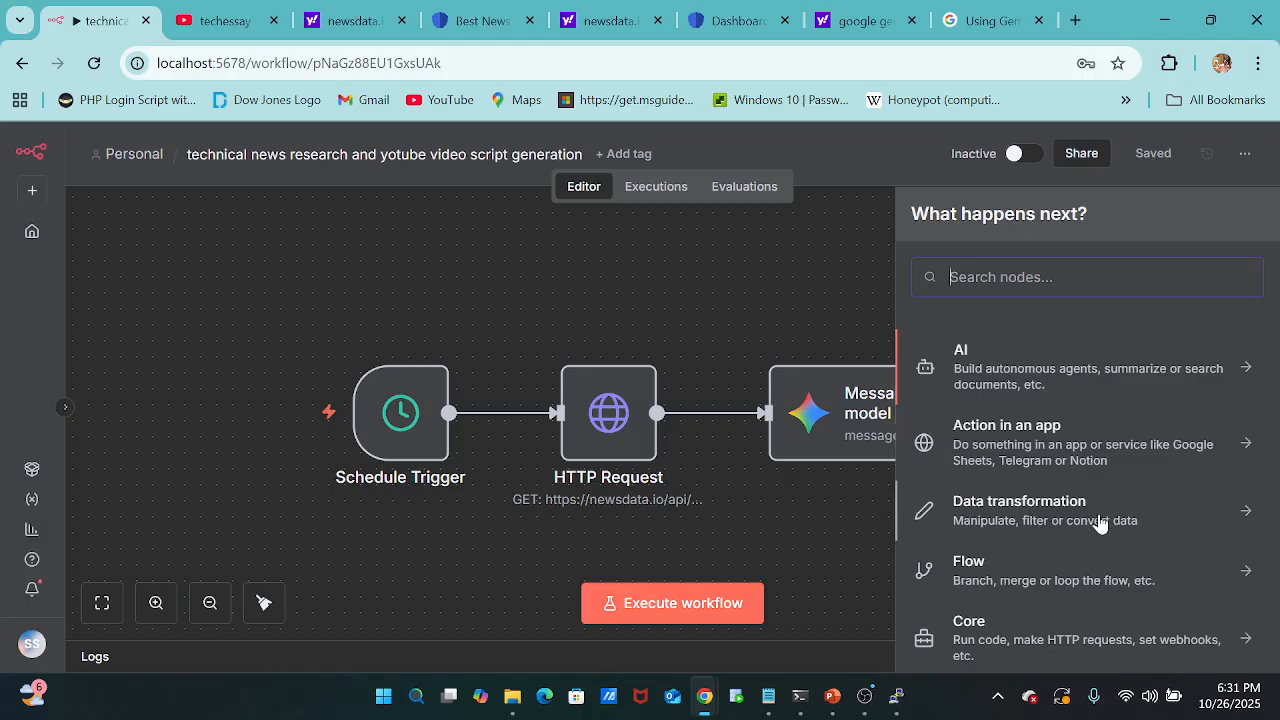
scroll(1100, 523, down, 1)
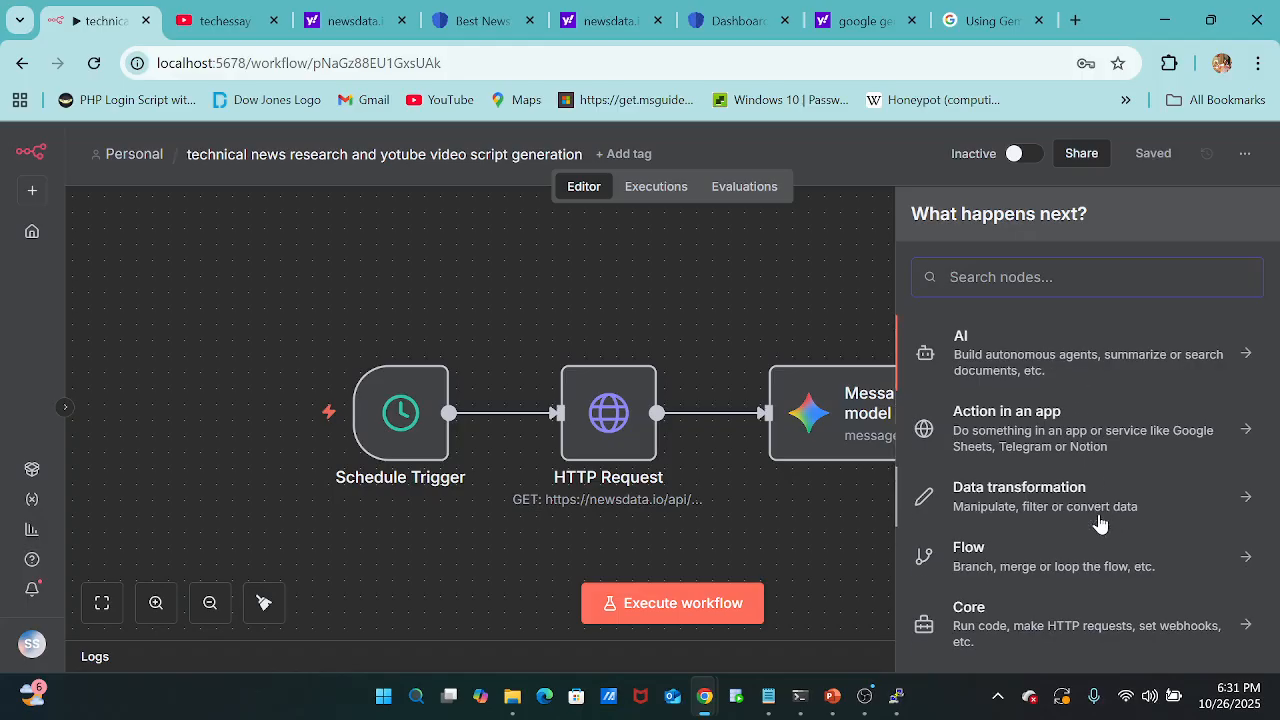
scroll(1100, 523, down, 5)
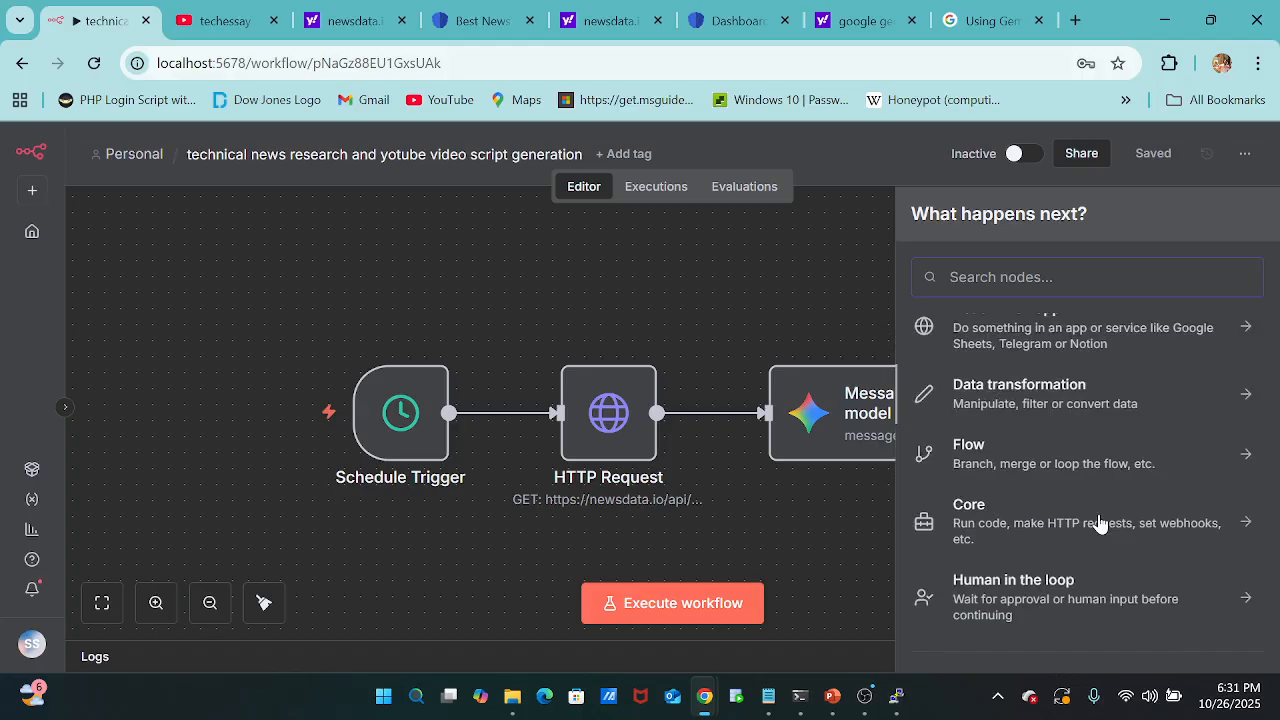
scroll(1100, 523, up, 5)
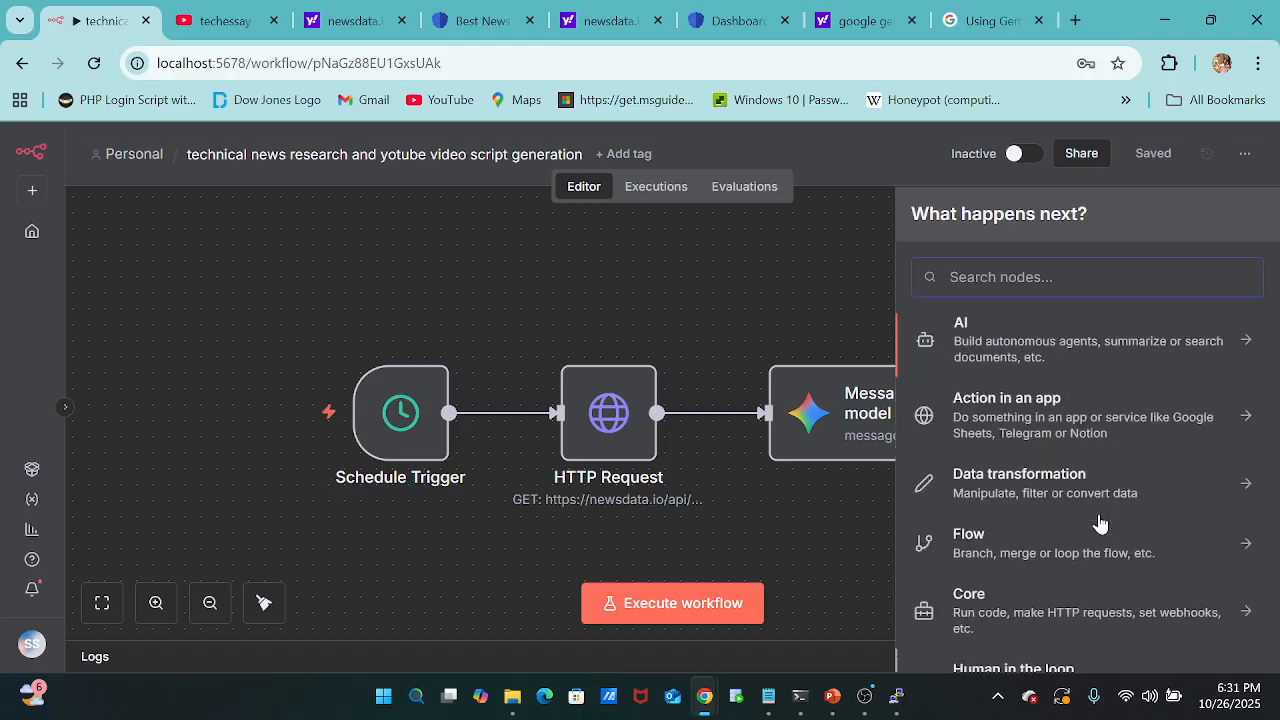
click(1130, 453)
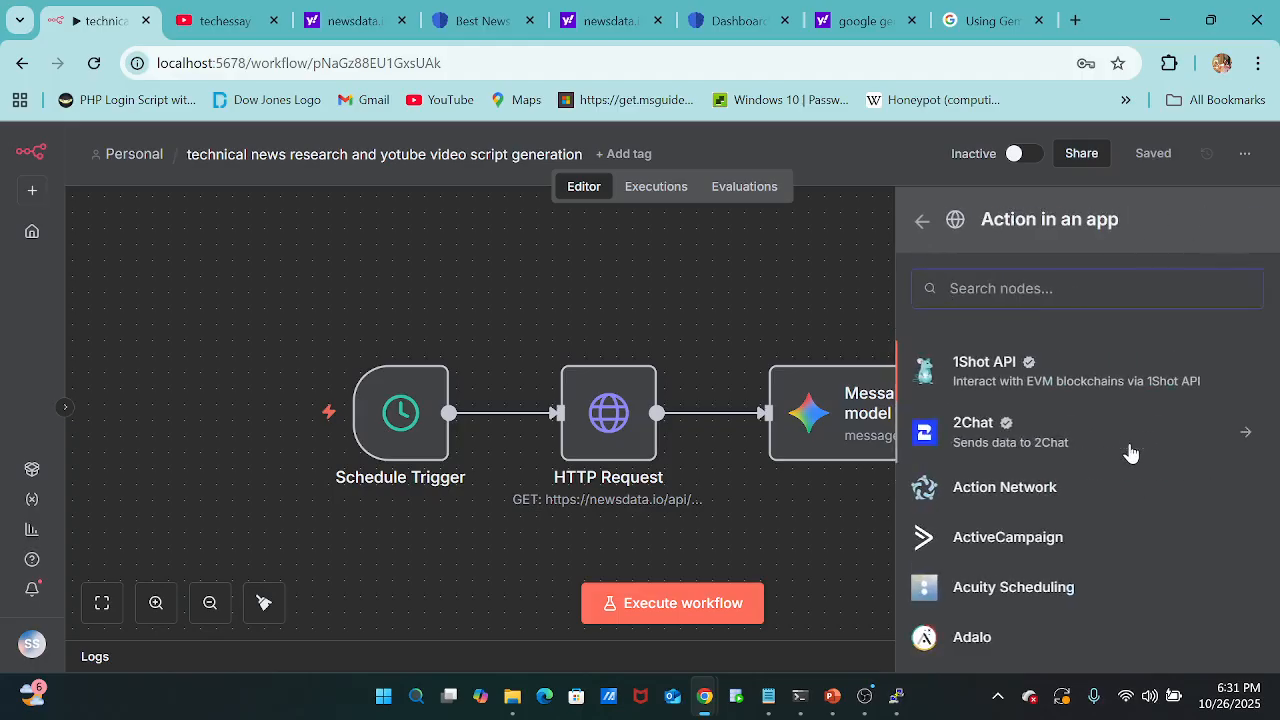
click(922, 224)
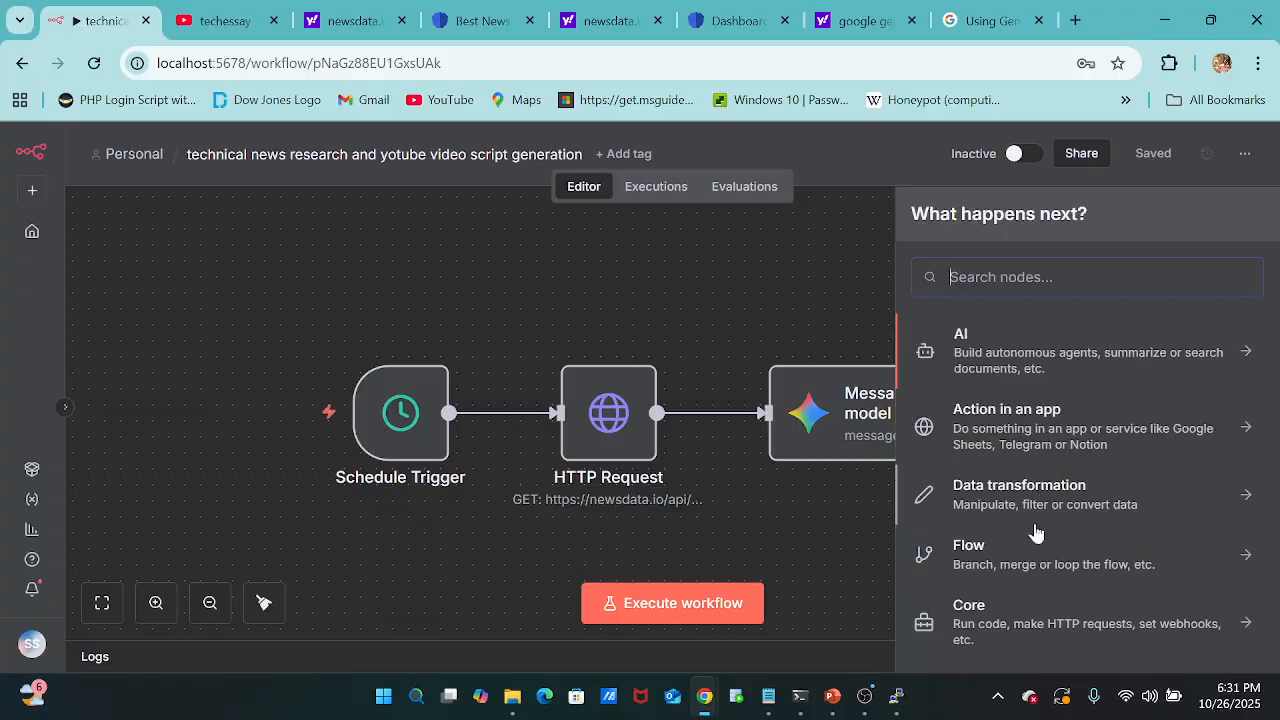
click(1037, 632)
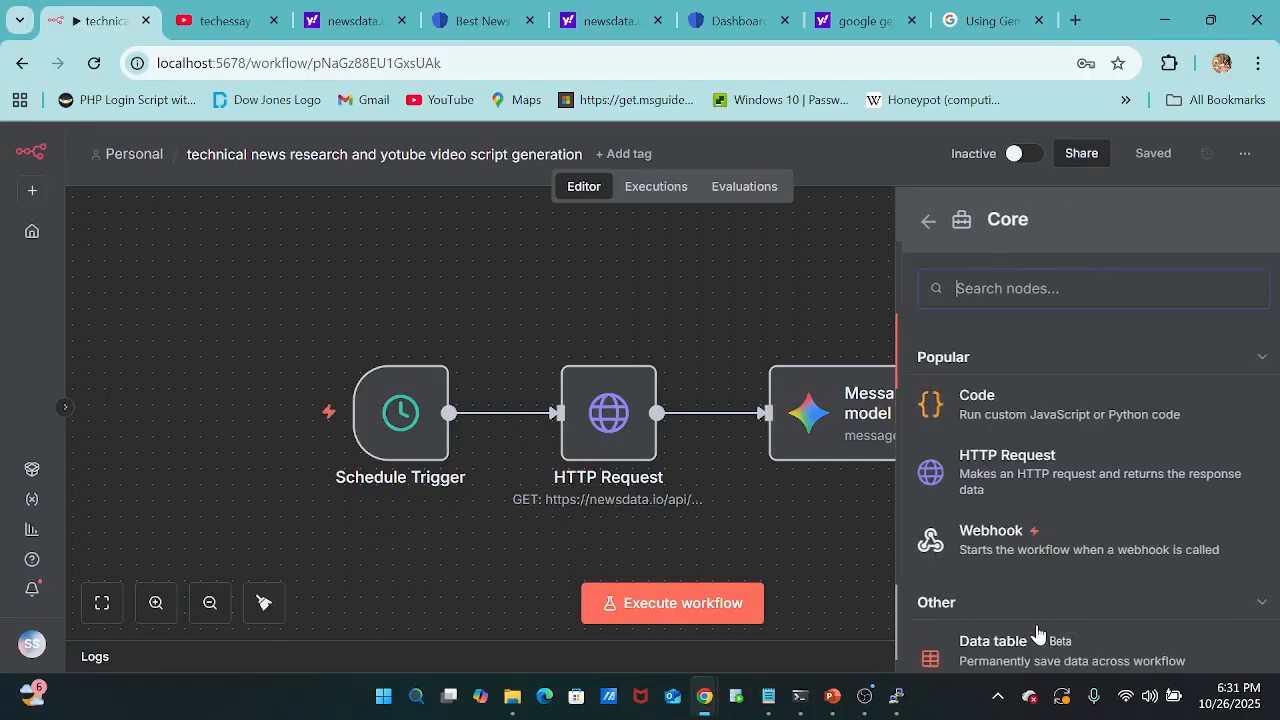
click(1053, 420)
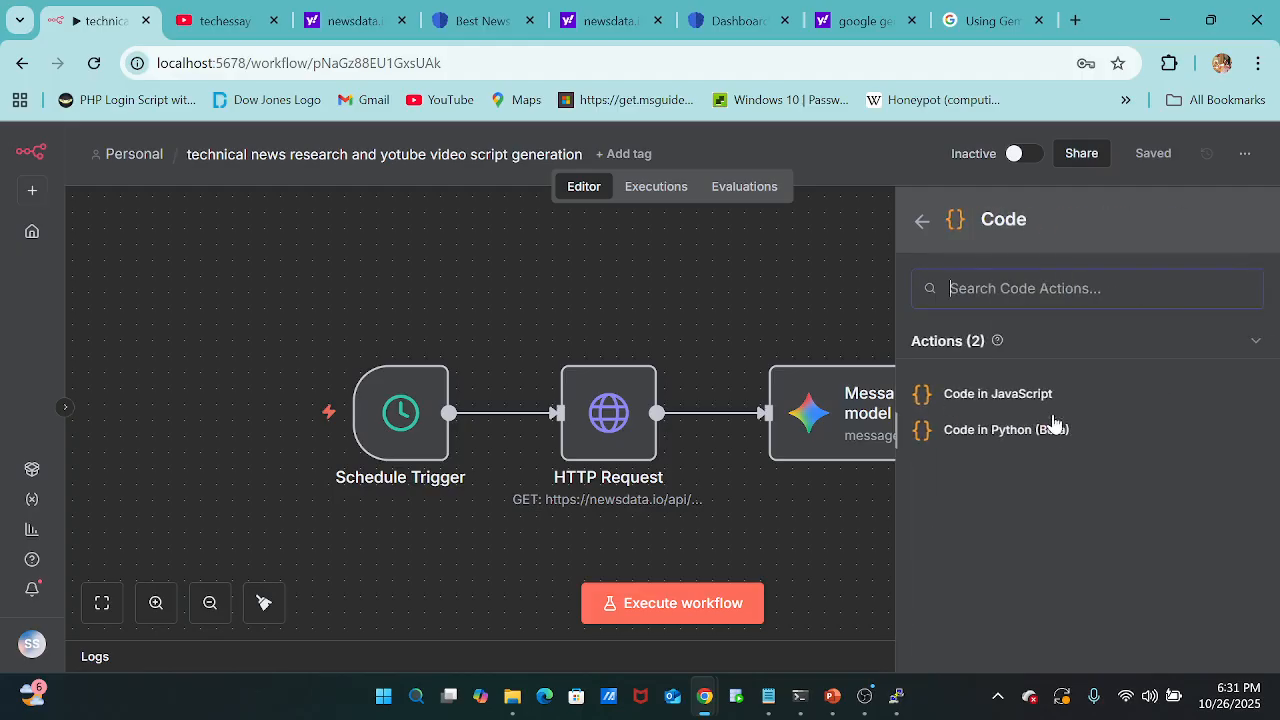
click(1000, 393)
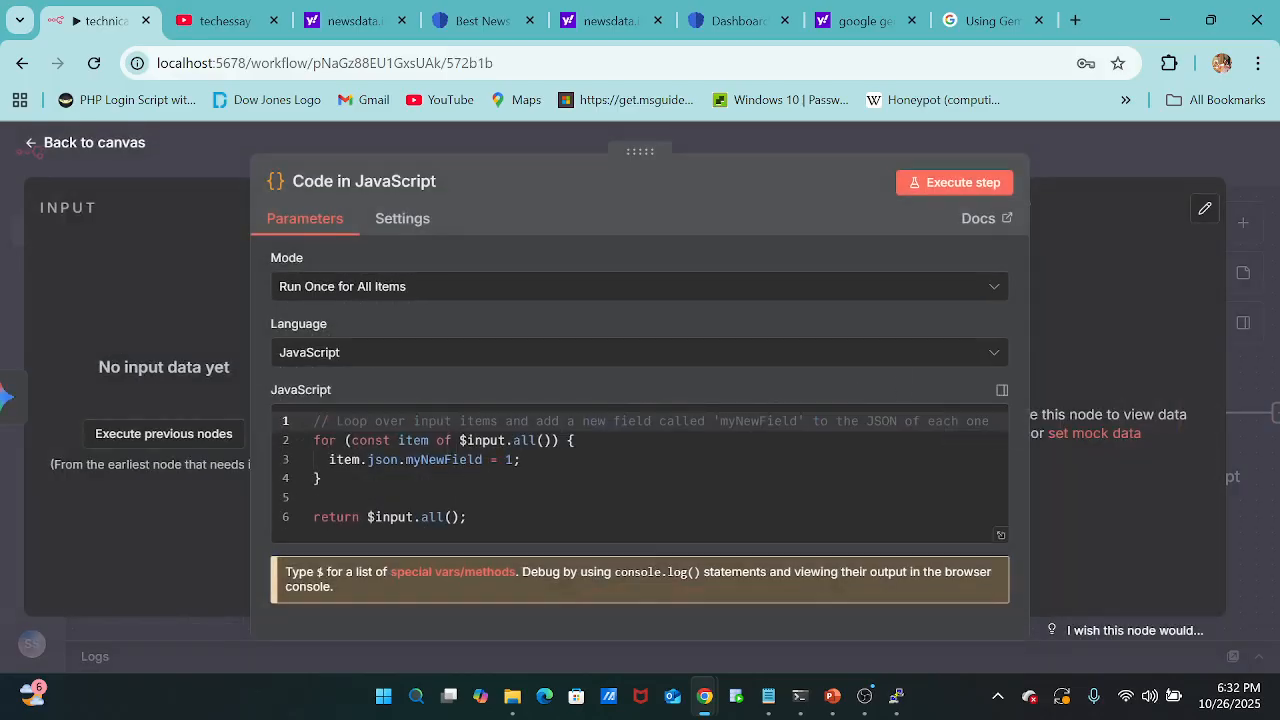
Try to clear all default code from the Code in JavaScript node and return to the canvas.
drag(467, 517, 306, 430)
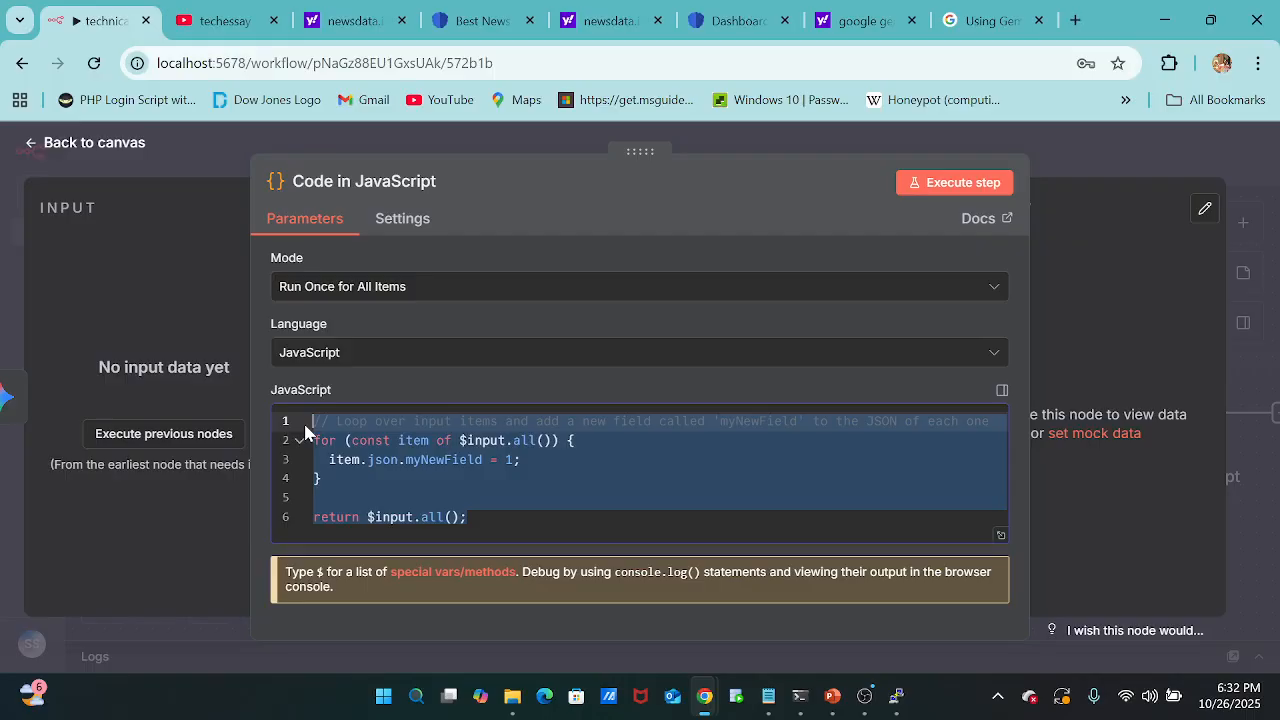
key(BackSpace)
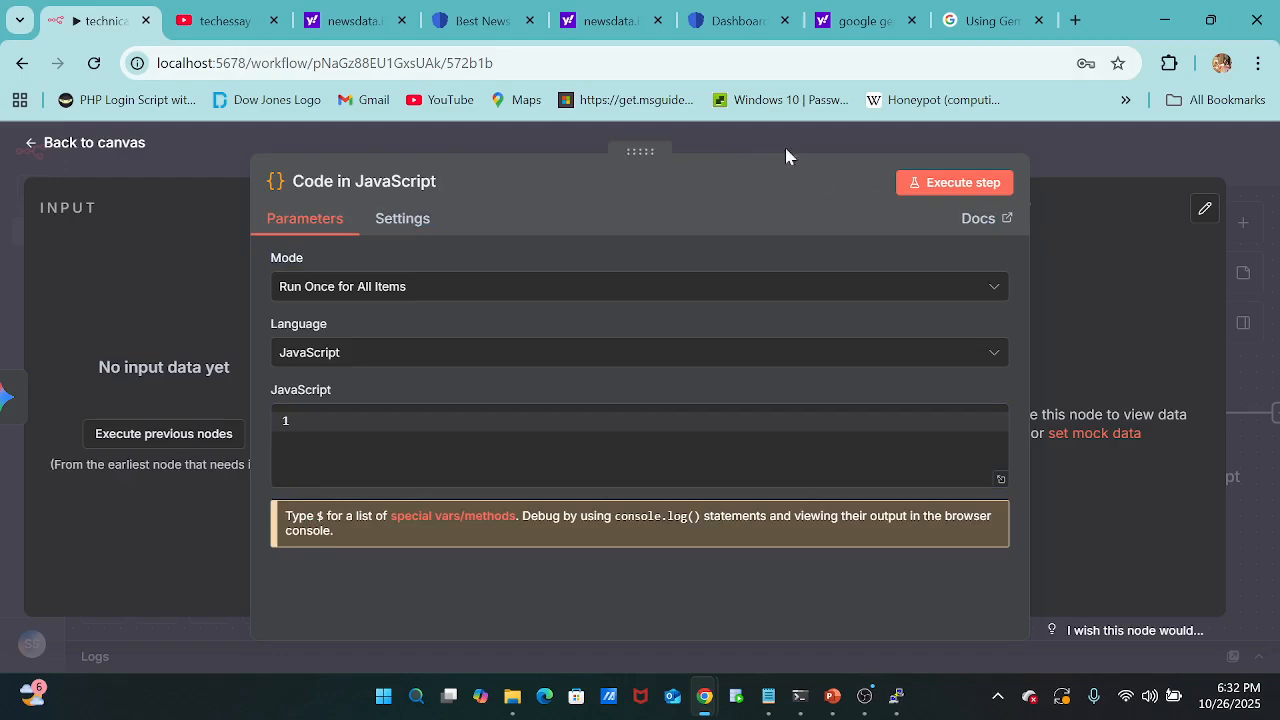
click(654, 152)
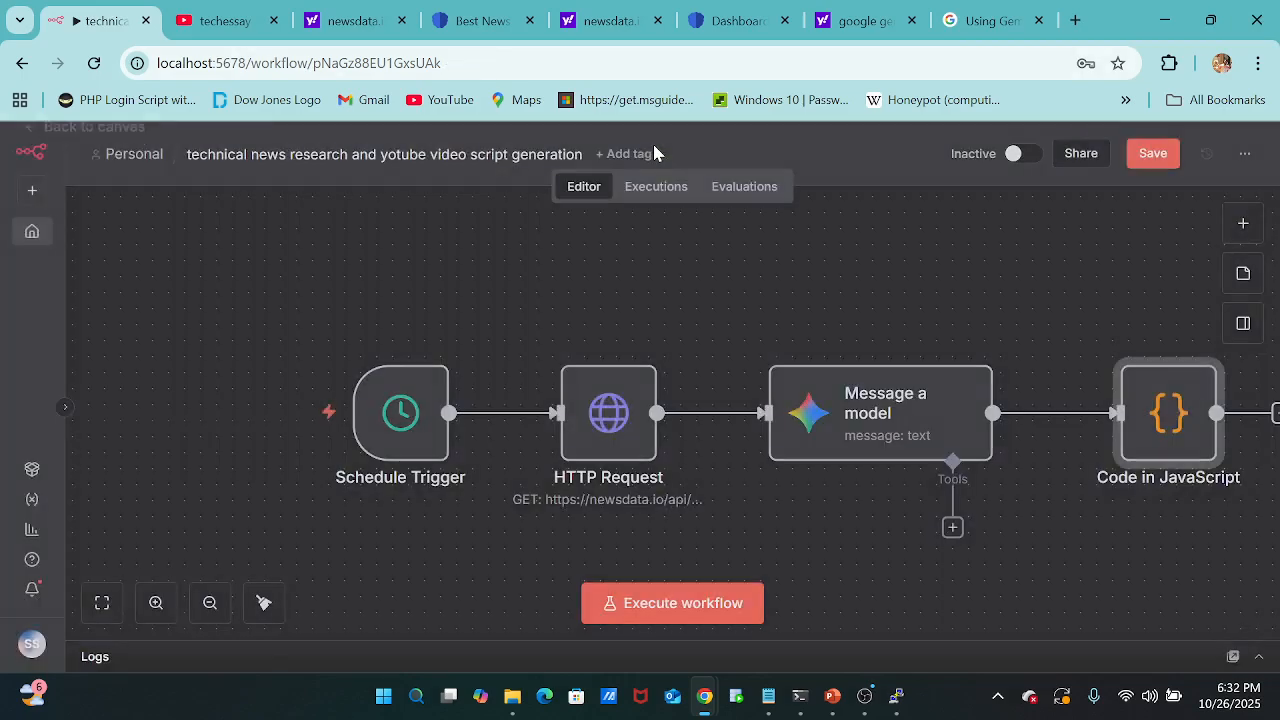
Execute the Message a model node, review the generated news summary in its output, and return to the canvas.
click(881, 432)
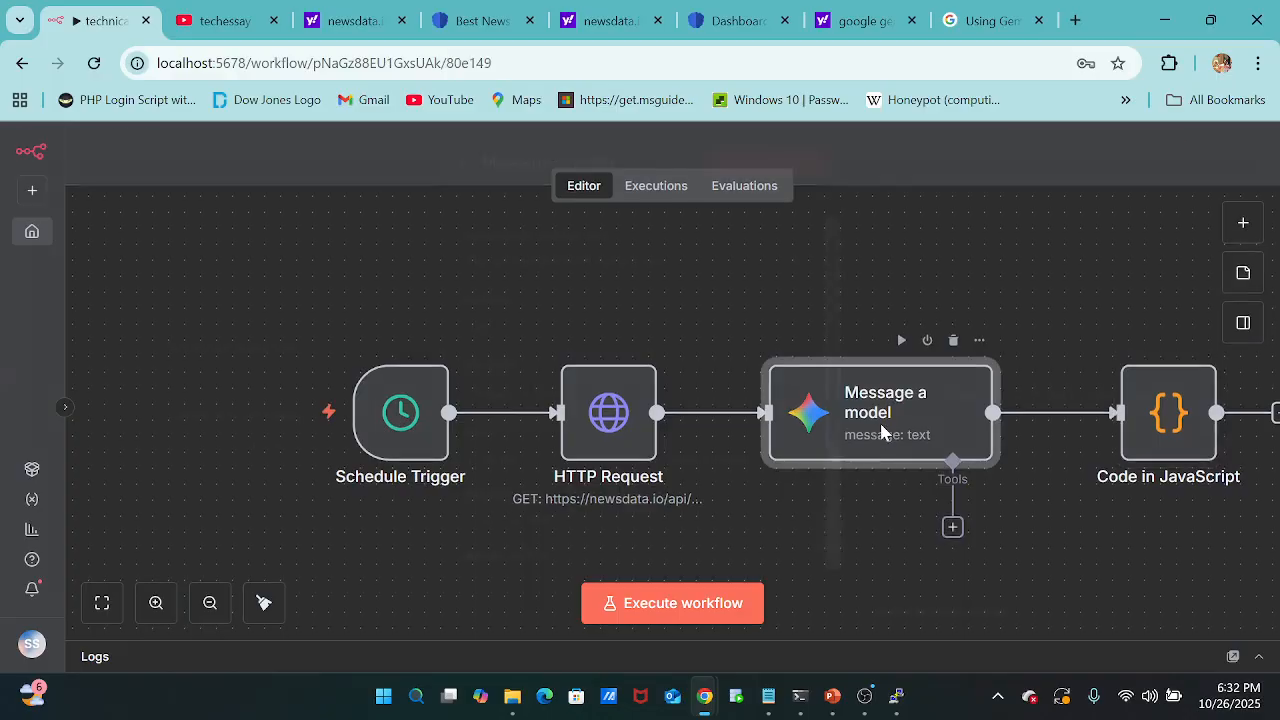
double_click(881, 432)
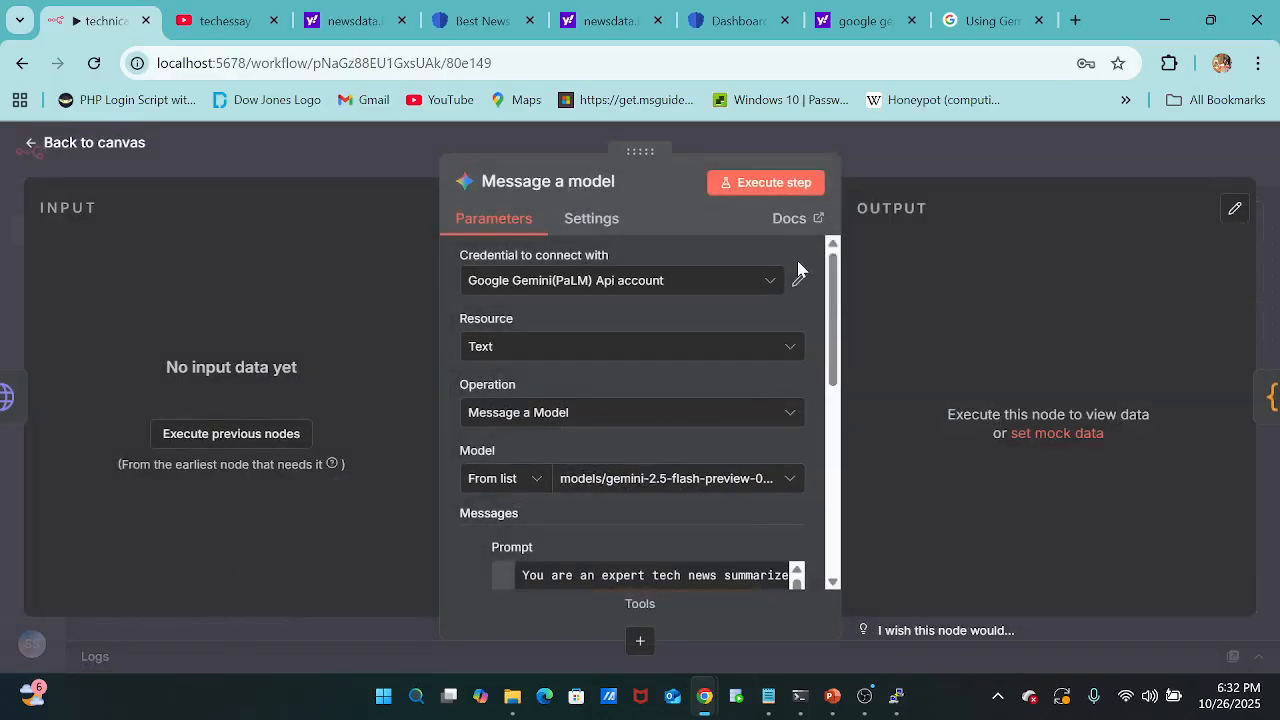
click(763, 185)
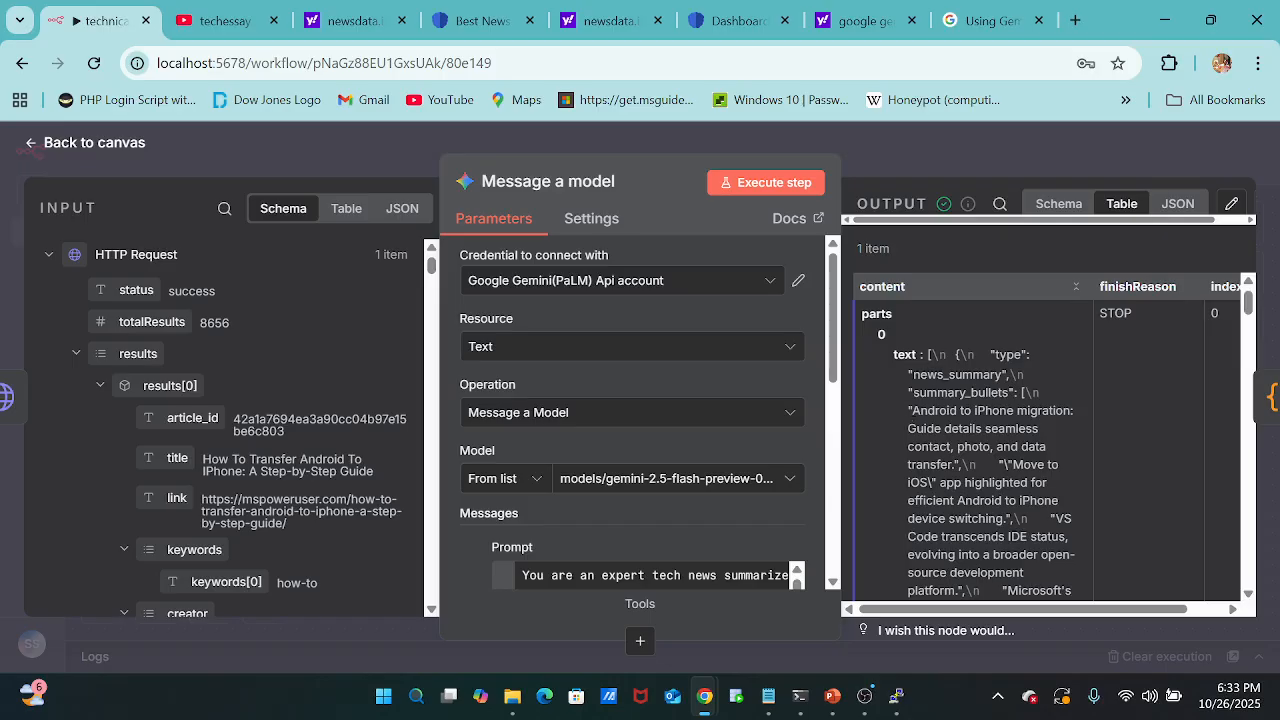
scroll(970, 450, down, 3)
scroll(995, 450, down, 4)
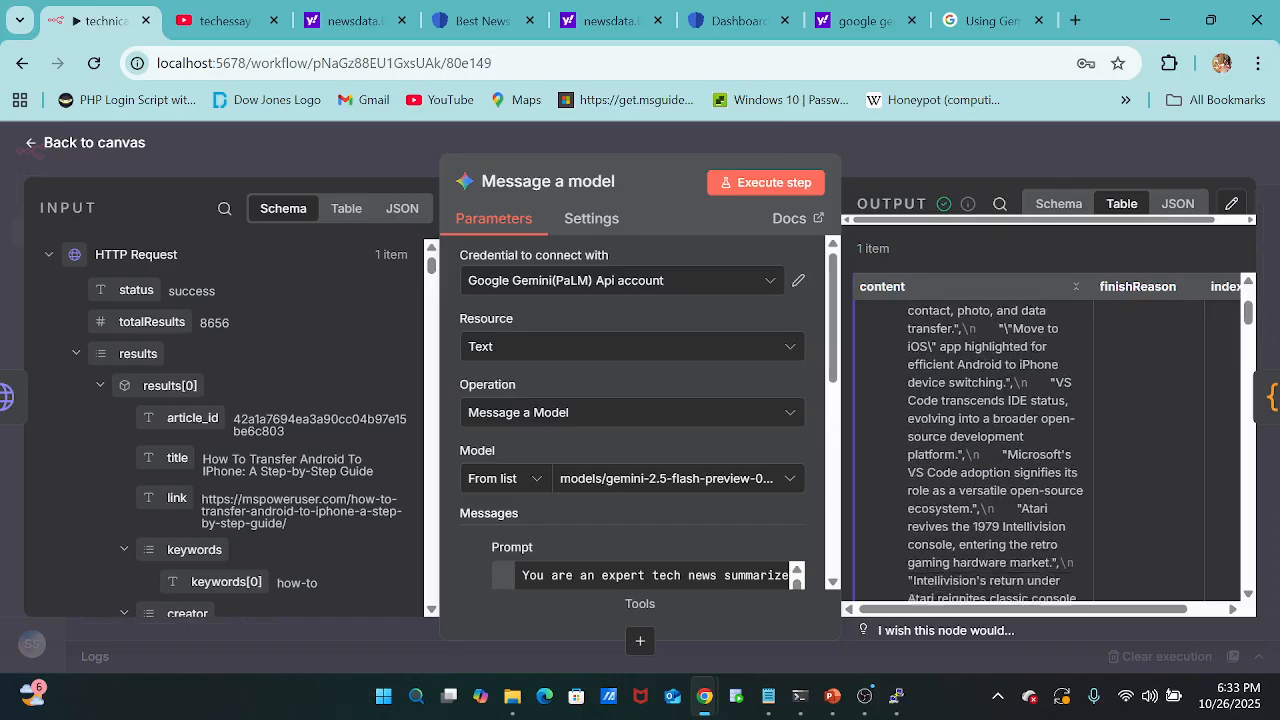
scroll(990, 450, up, 7)
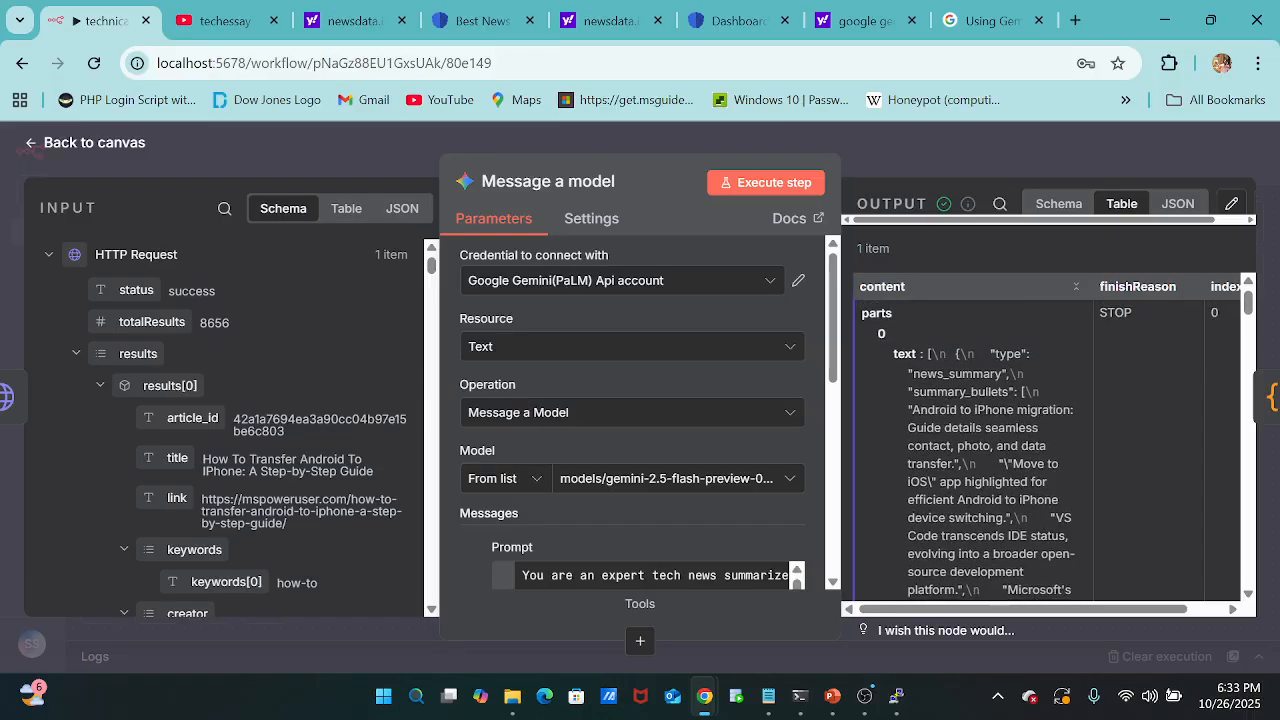
scroll(970, 420, down, 1)
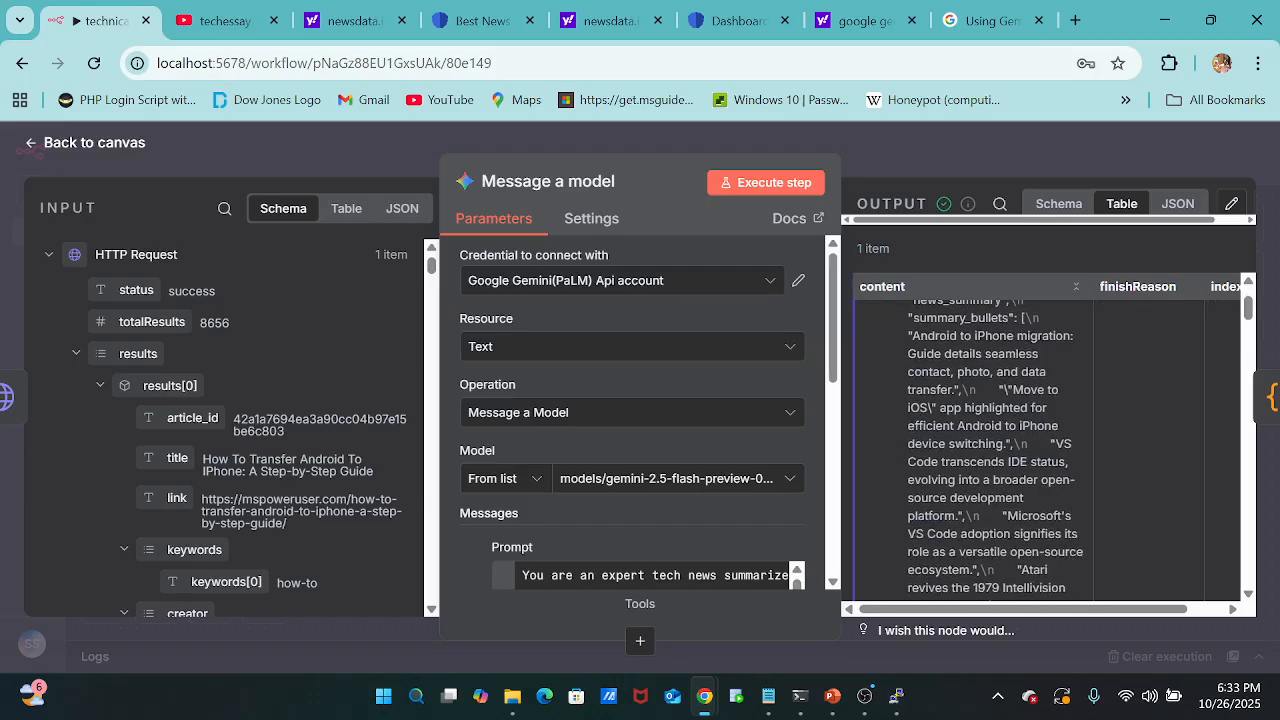
click(931, 150)
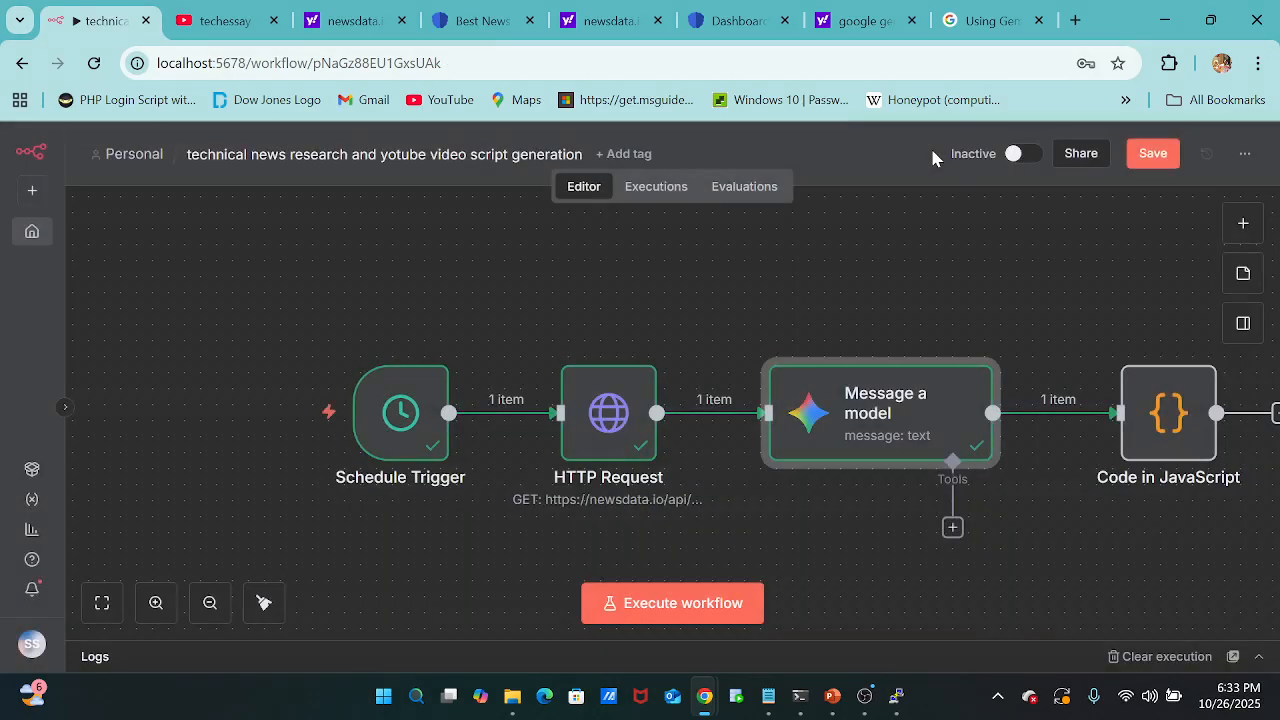
Open the Code in JavaScript node and delete the default loop and return statement below the comment.
click(1181, 415)
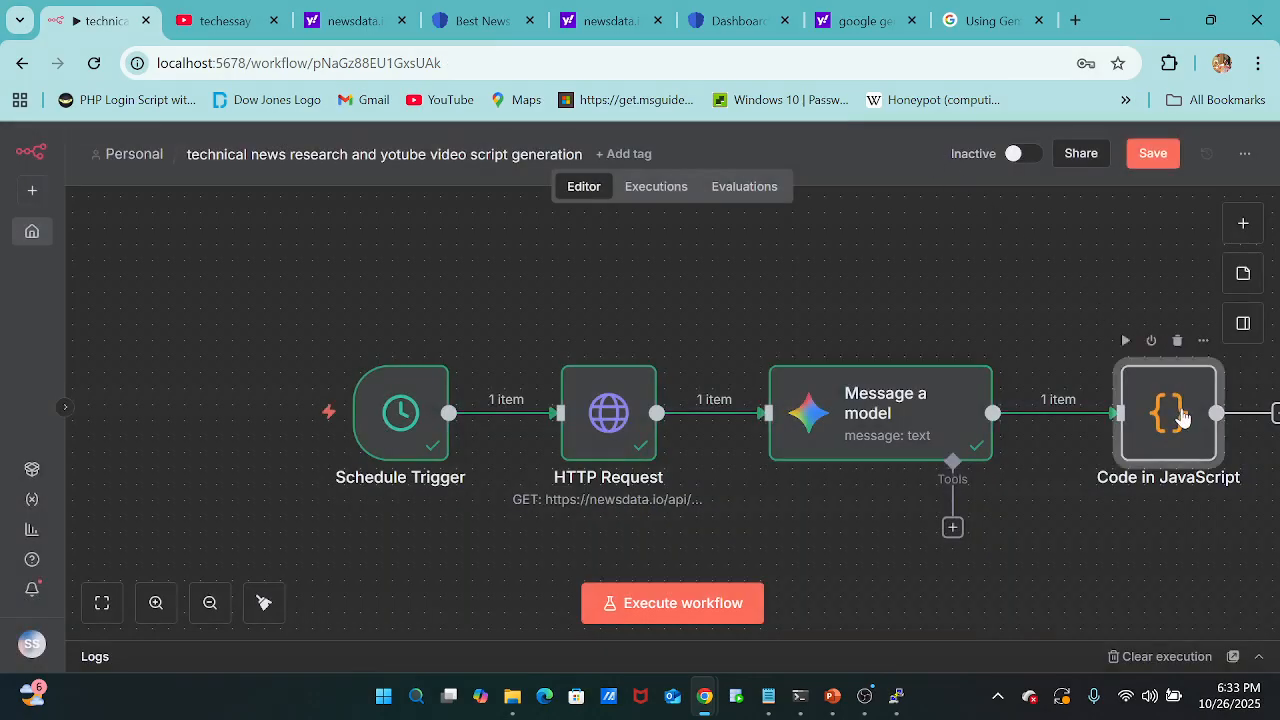
double_click(1181, 415)
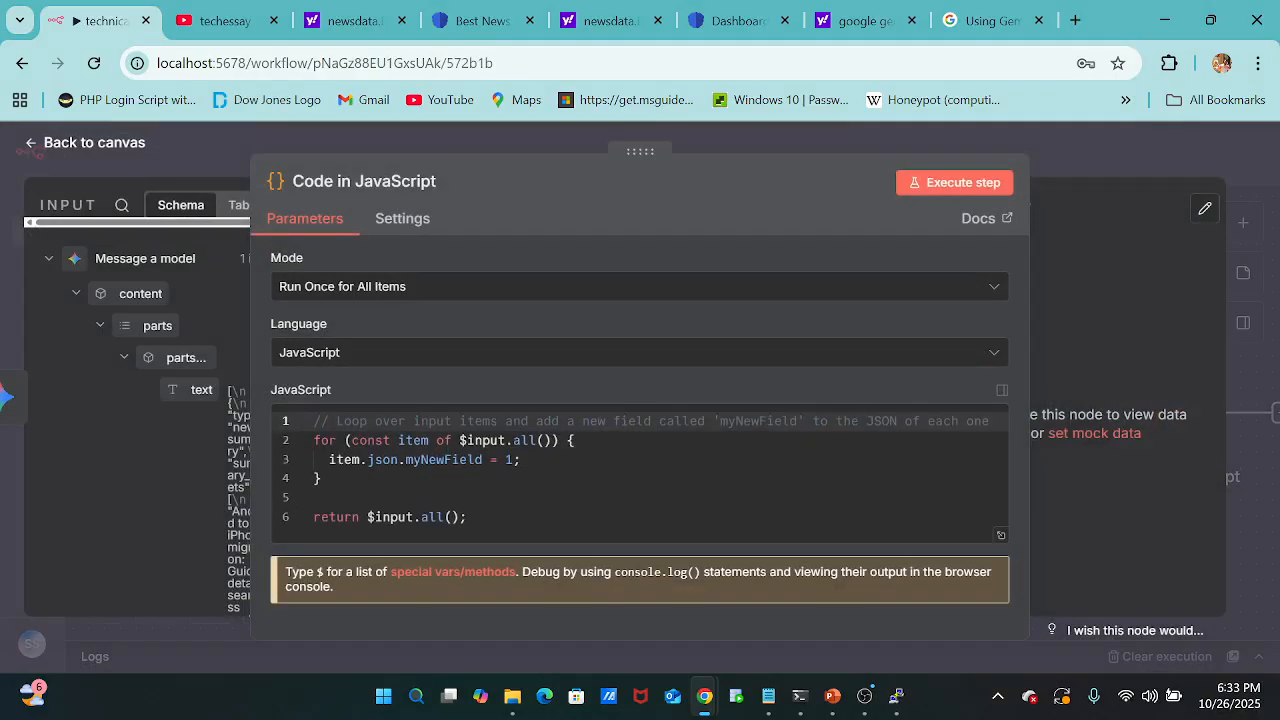
drag(480, 517, 284, 445)
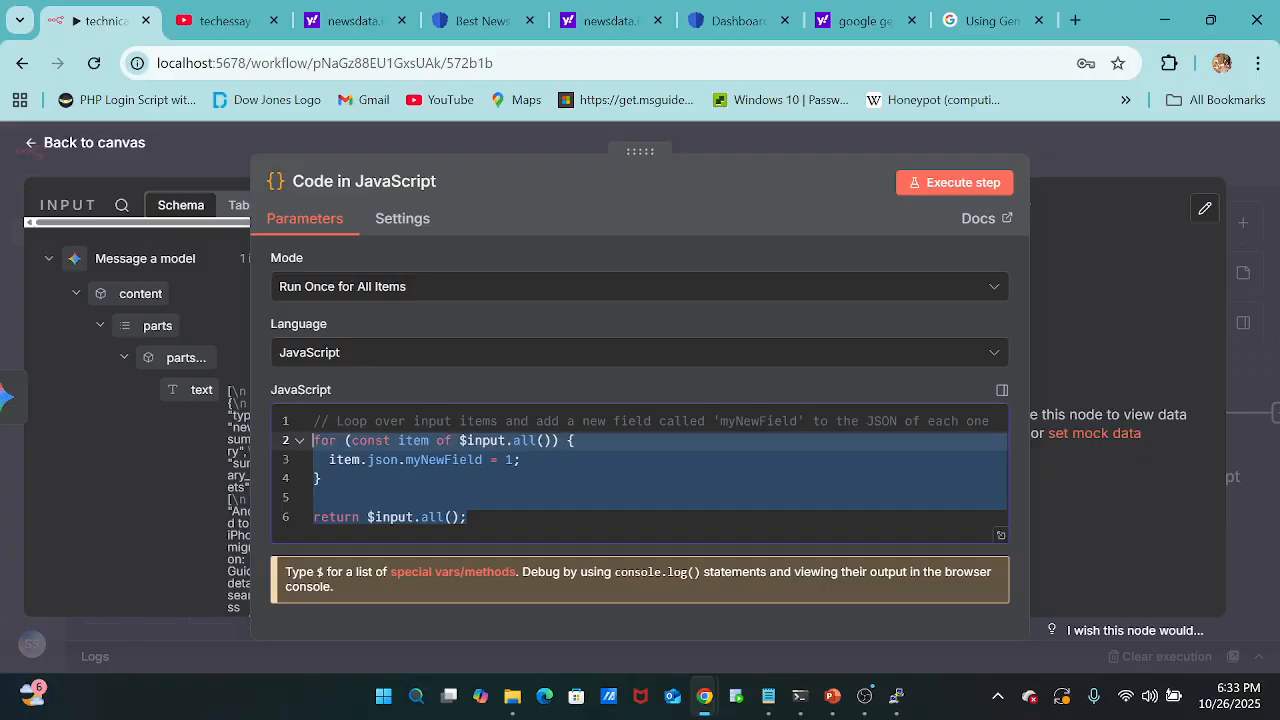
key(BackSpace)
key(BackSpace)
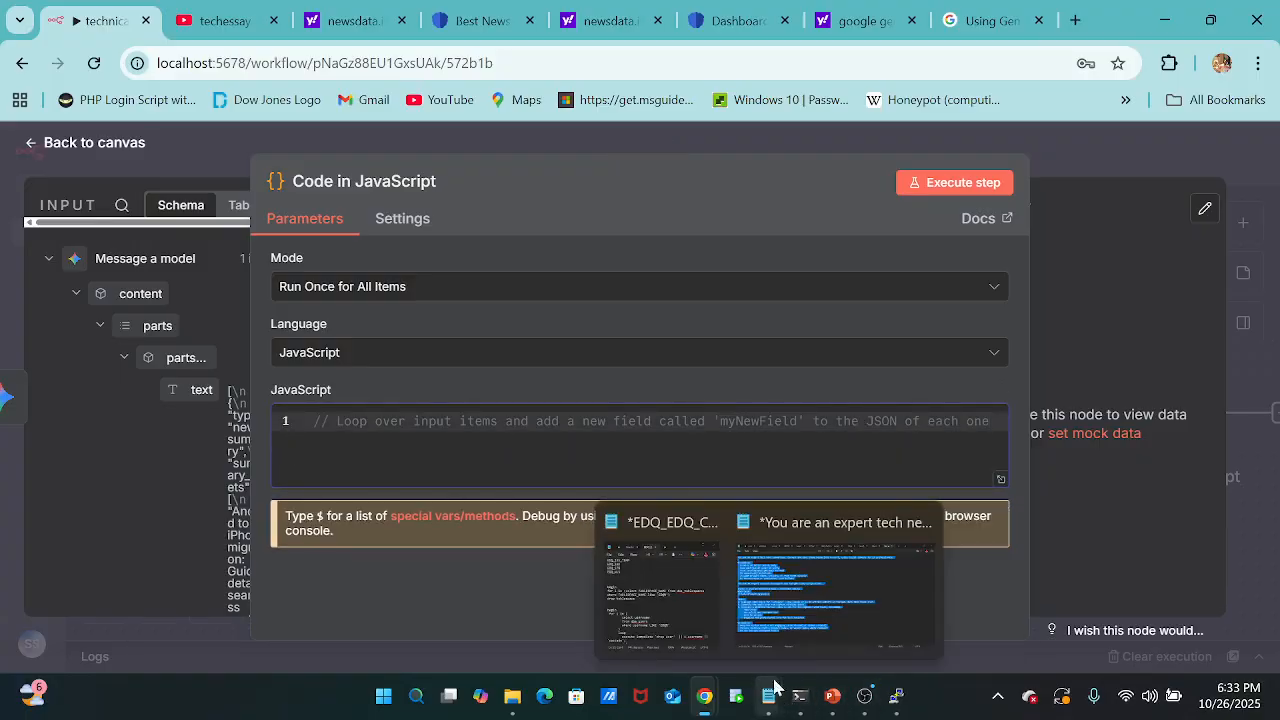
Switch to Notepad and copy the bullet-cleaning JavaScript, from the "Java Script-" heading through the closing "];".
click(836, 585)
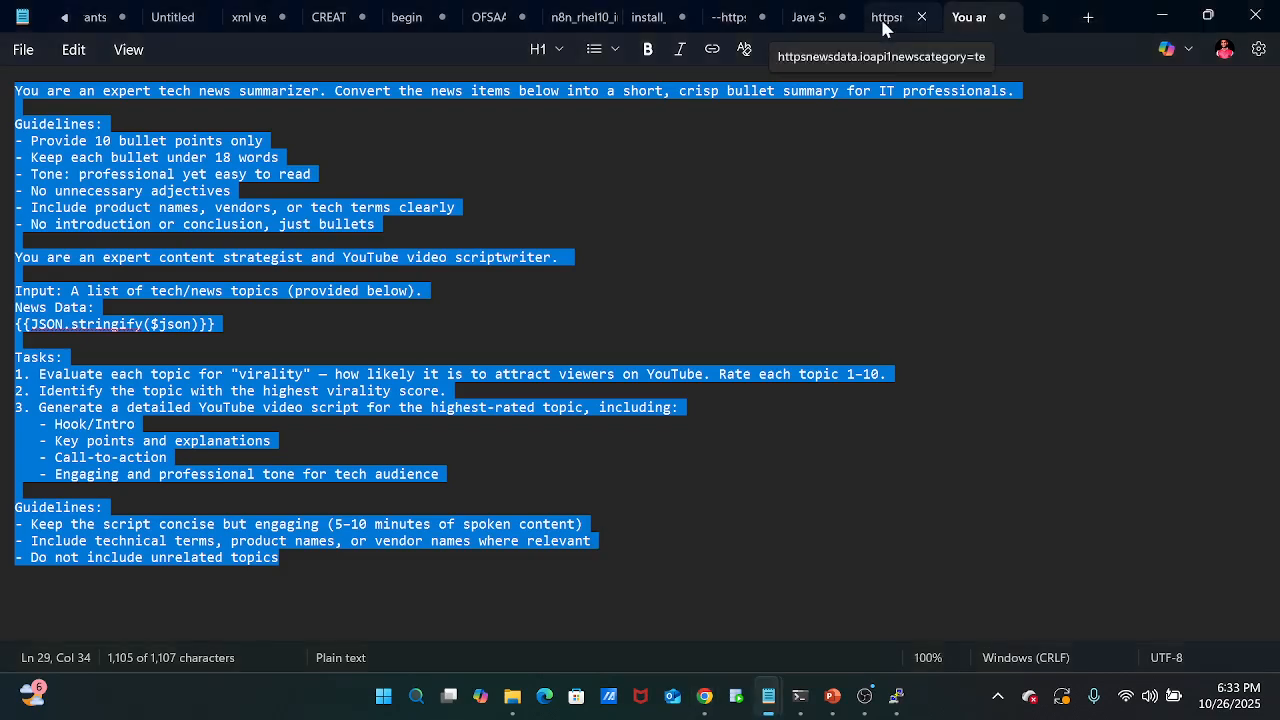
click(883, 20)
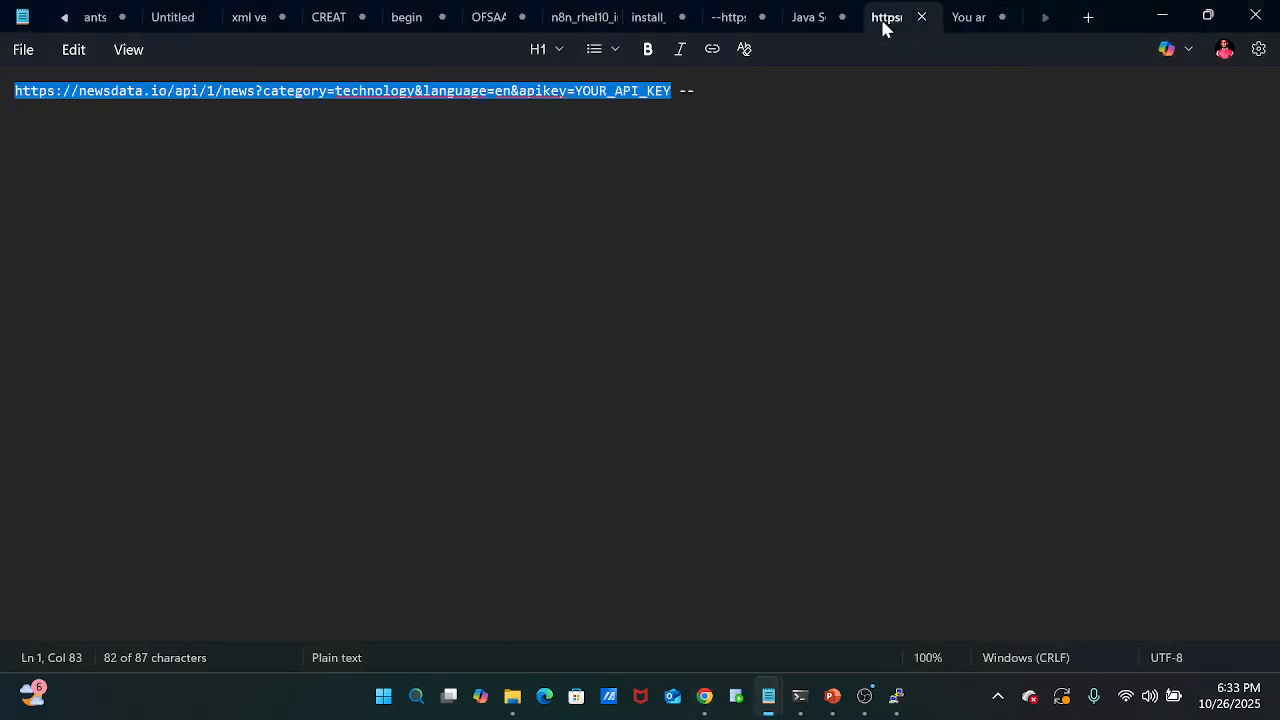
click(814, 24)
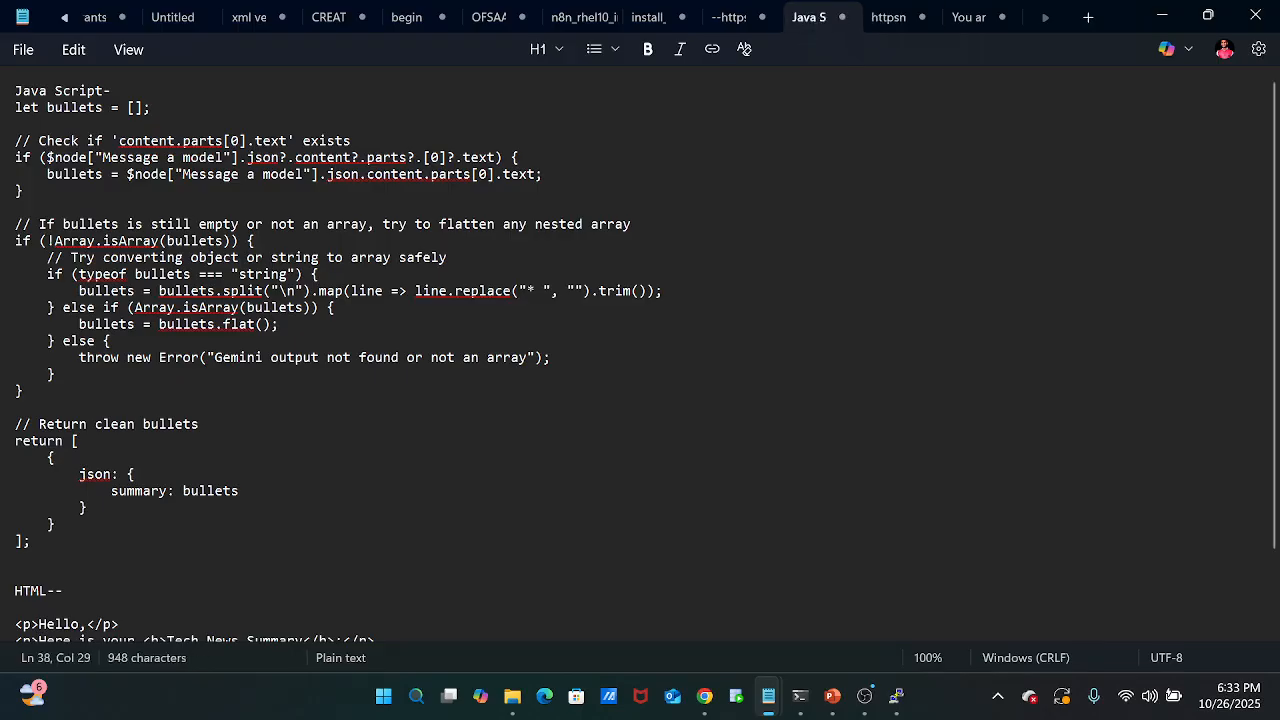
scroll(3, 136, down, 2)
scroll(3, 136, up, 2)
drag(14, 91, 73, 552)
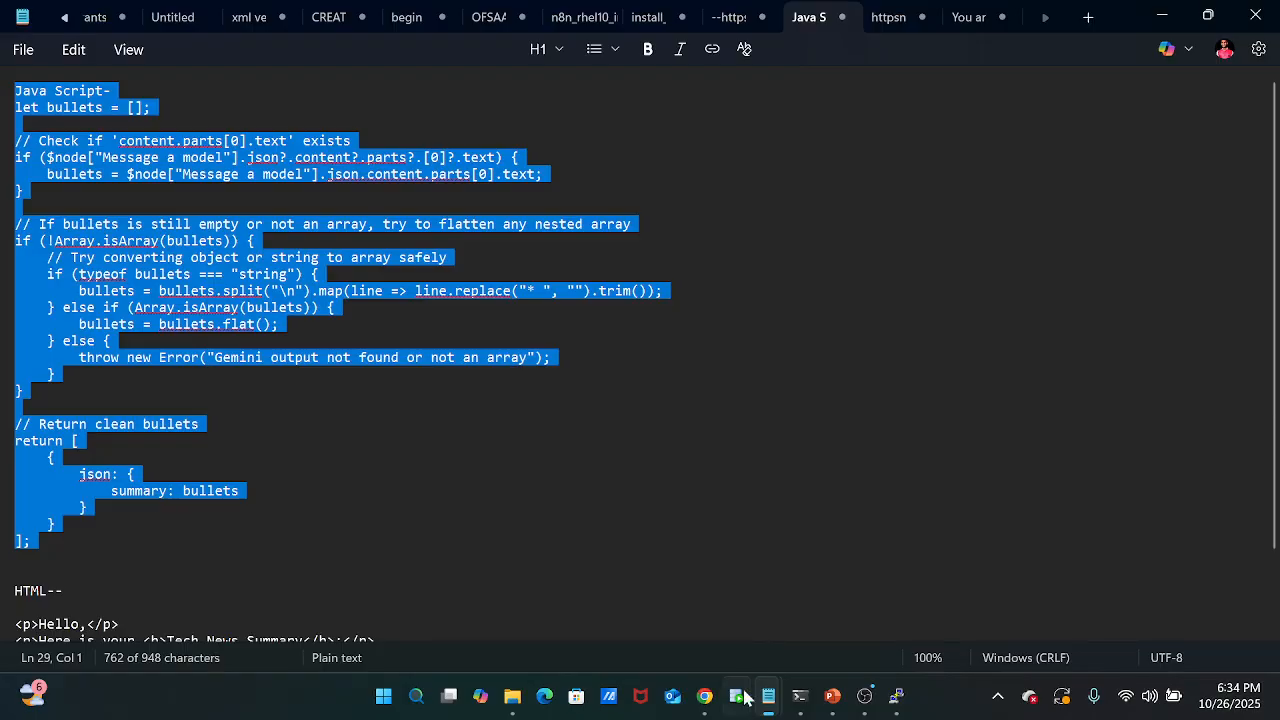
Switch back to n8n and replace the remaining comment in the Code in JavaScript node with the copied script.
mouse_move(706, 714)
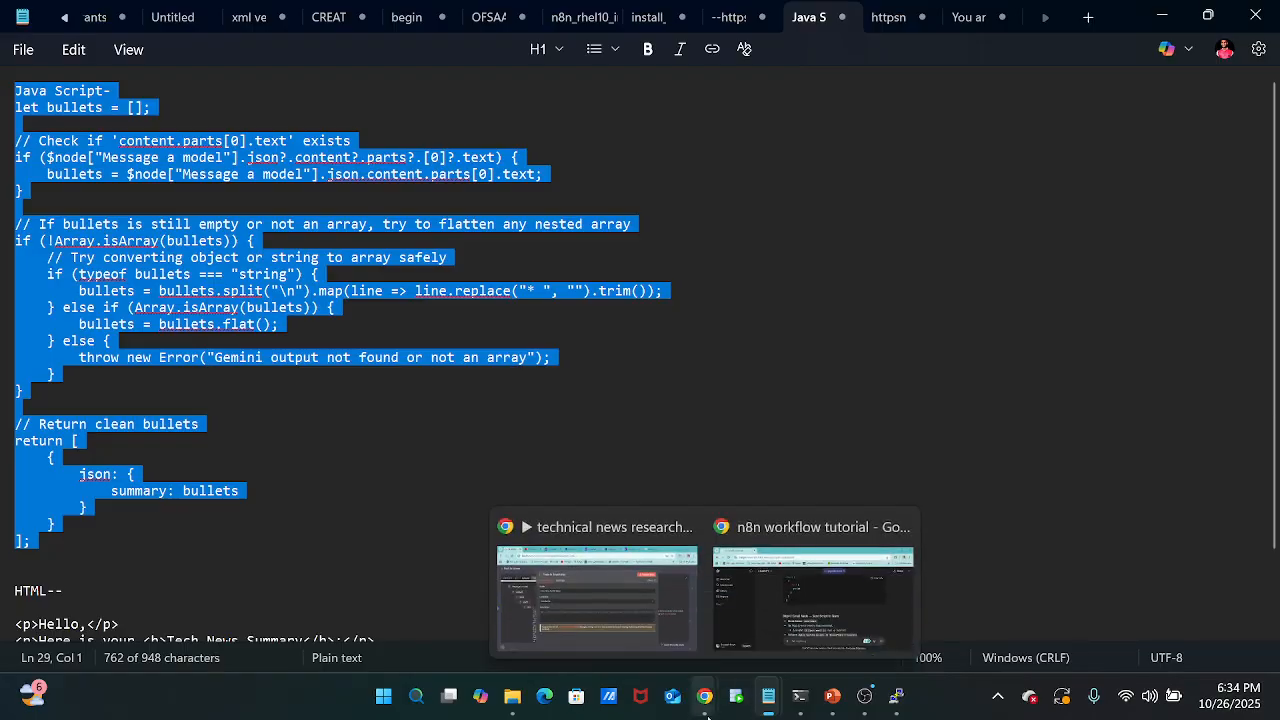
click(615, 606)
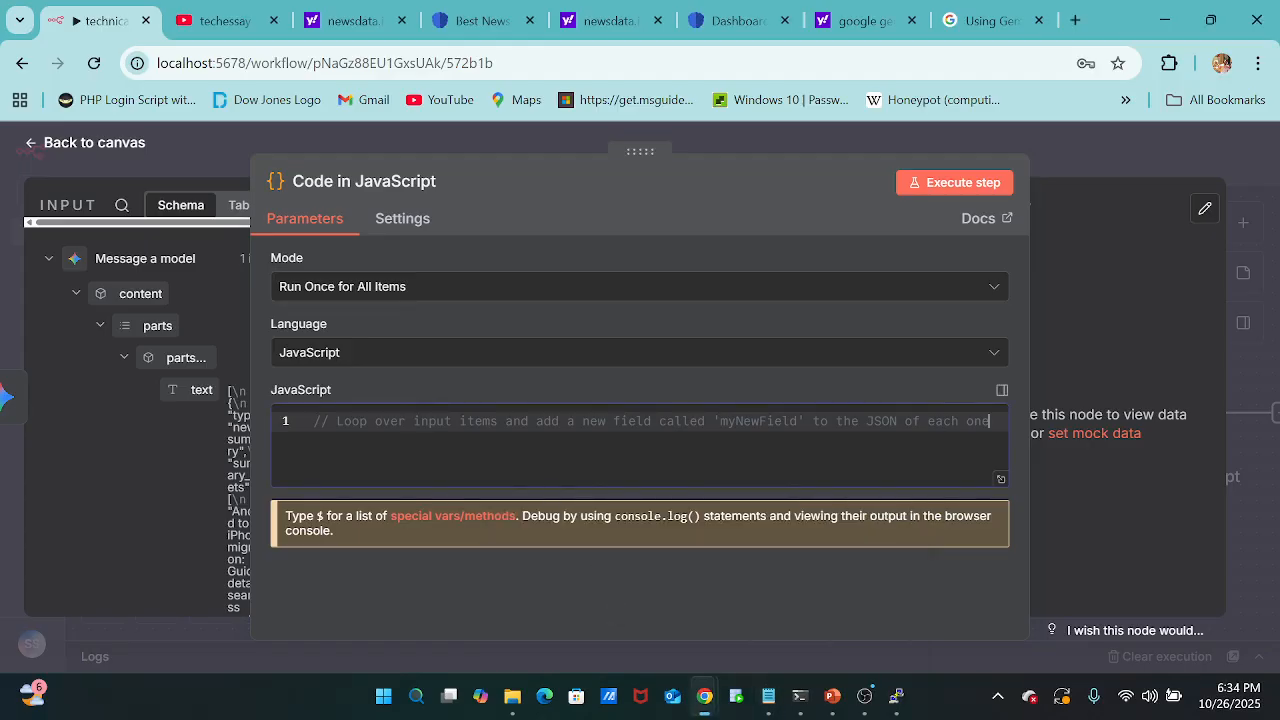
key(Delete)
key(Delete)
key(Delete)
key(Delete)
key(Delete)
key(Delete)
key(Delete)
key(Delete)
key(Delete)
key(Delete)
key(Delete)
key(Delete)
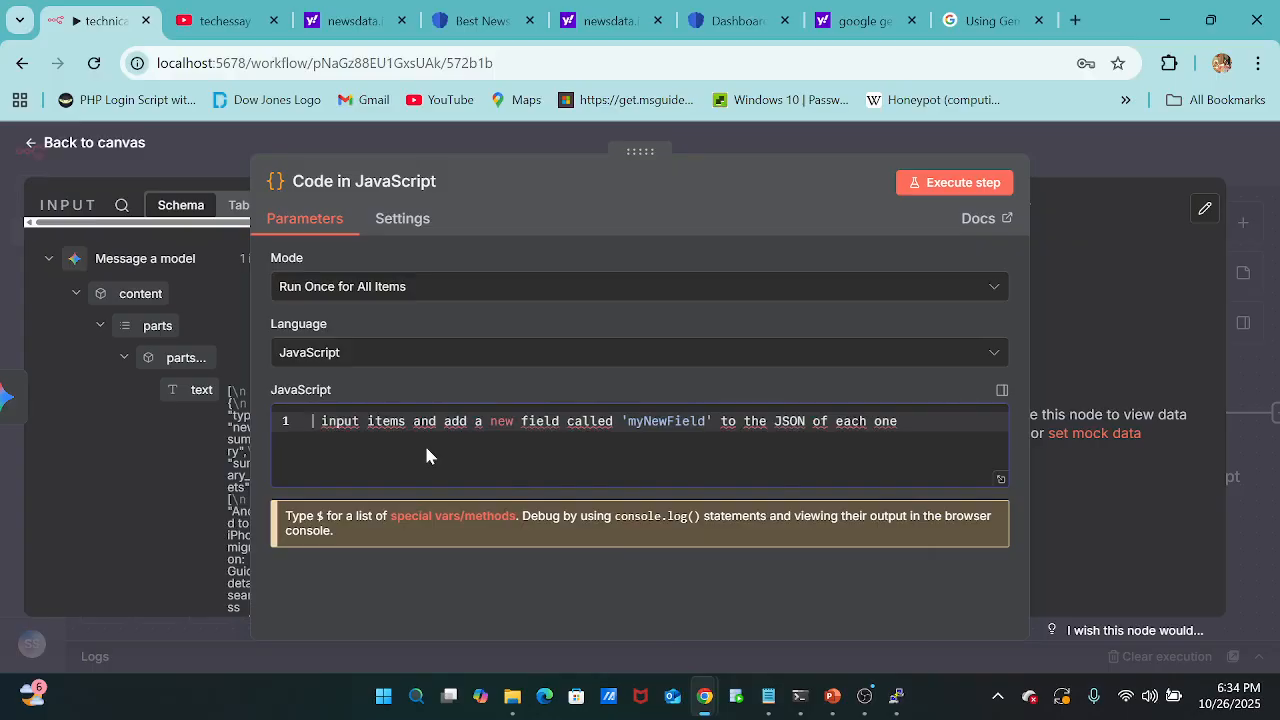
key(ctrl+a)
key(Delete)
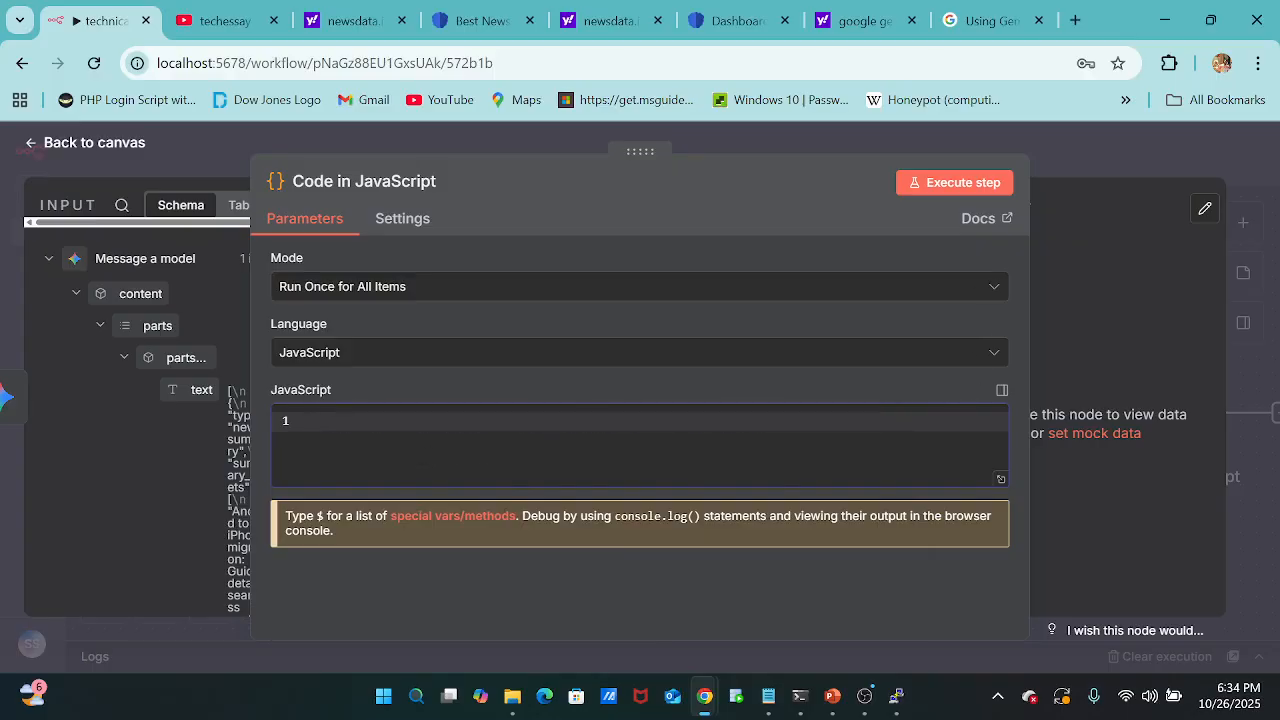
key(ctrl+v)
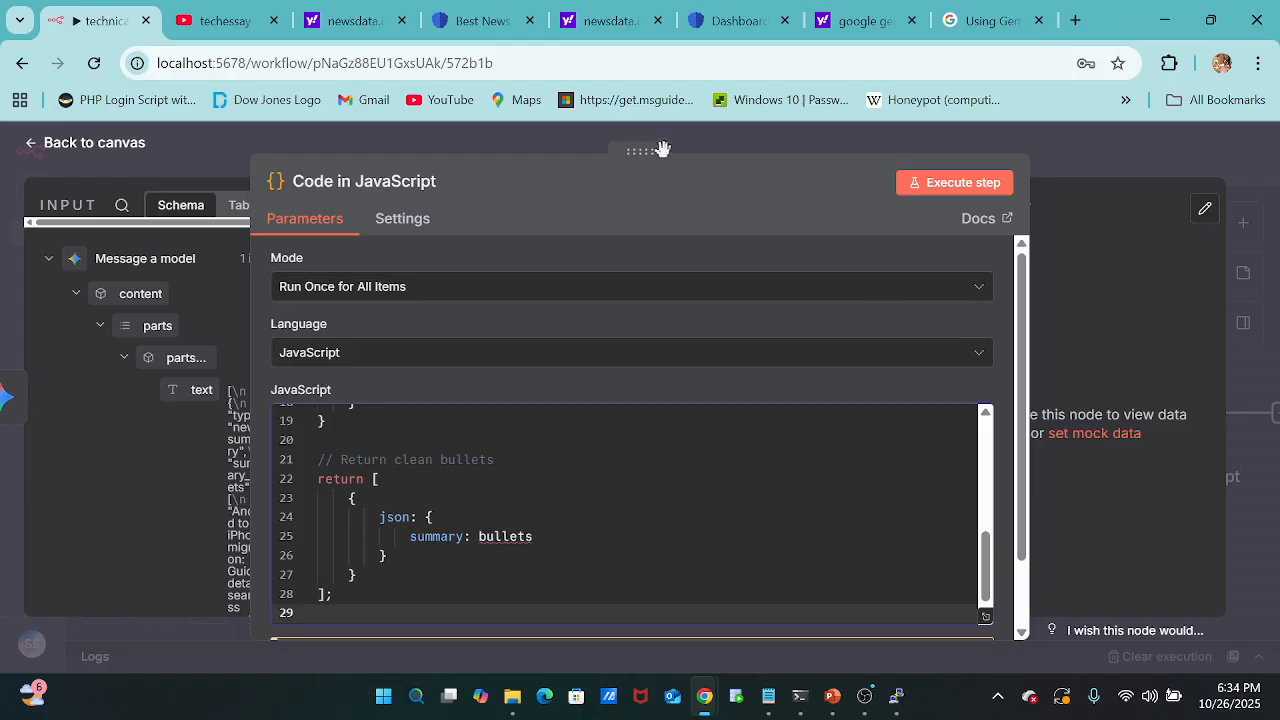
Return to the canvas and execute the whole workflow to test the new code node.
click(698, 148)
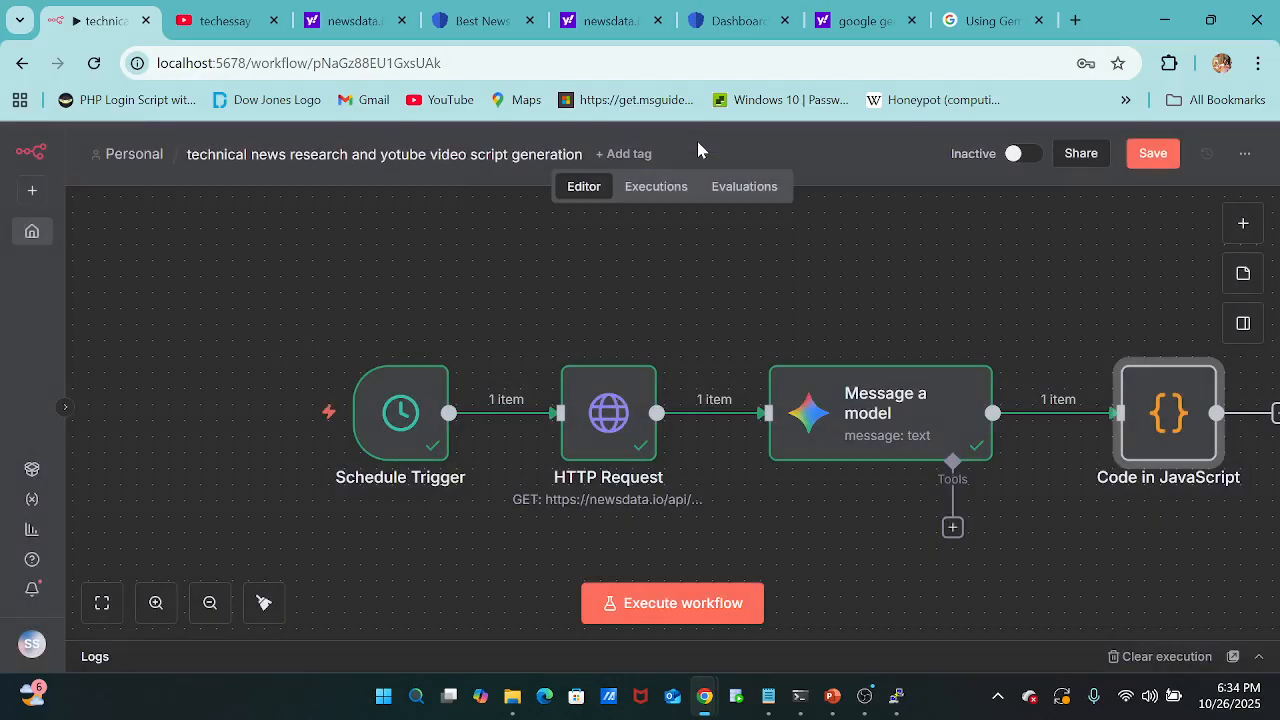
scroll(1105, 499, right, 2)
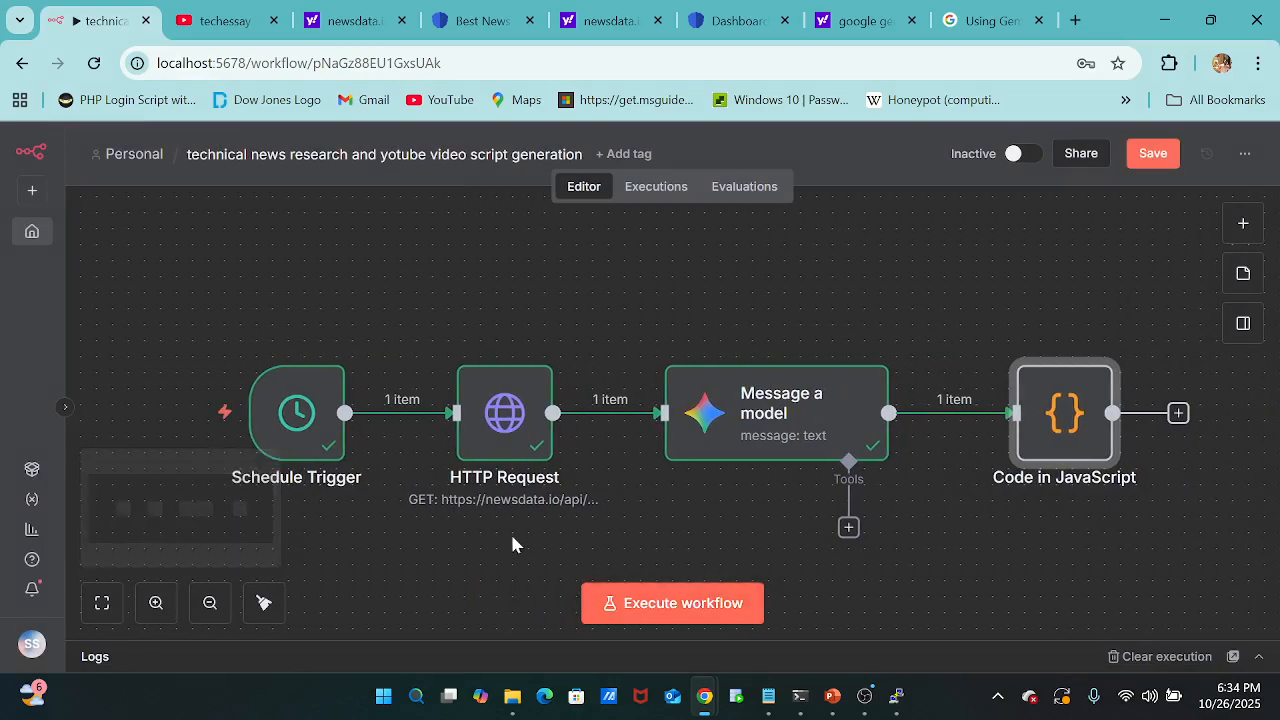
click(712, 604)
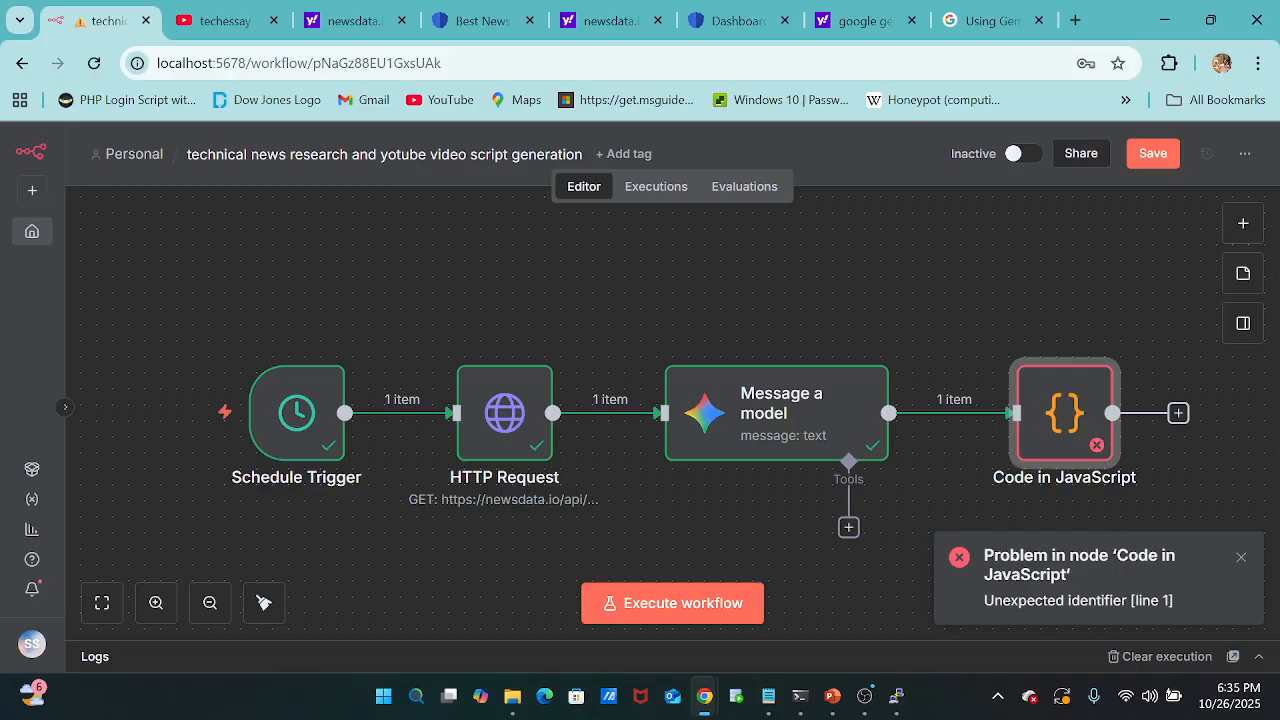
Open the Message a model node and cut the {{JSON.stringify($json)}} expression from under "News Data:" in the prompt.
double_click(760, 436)
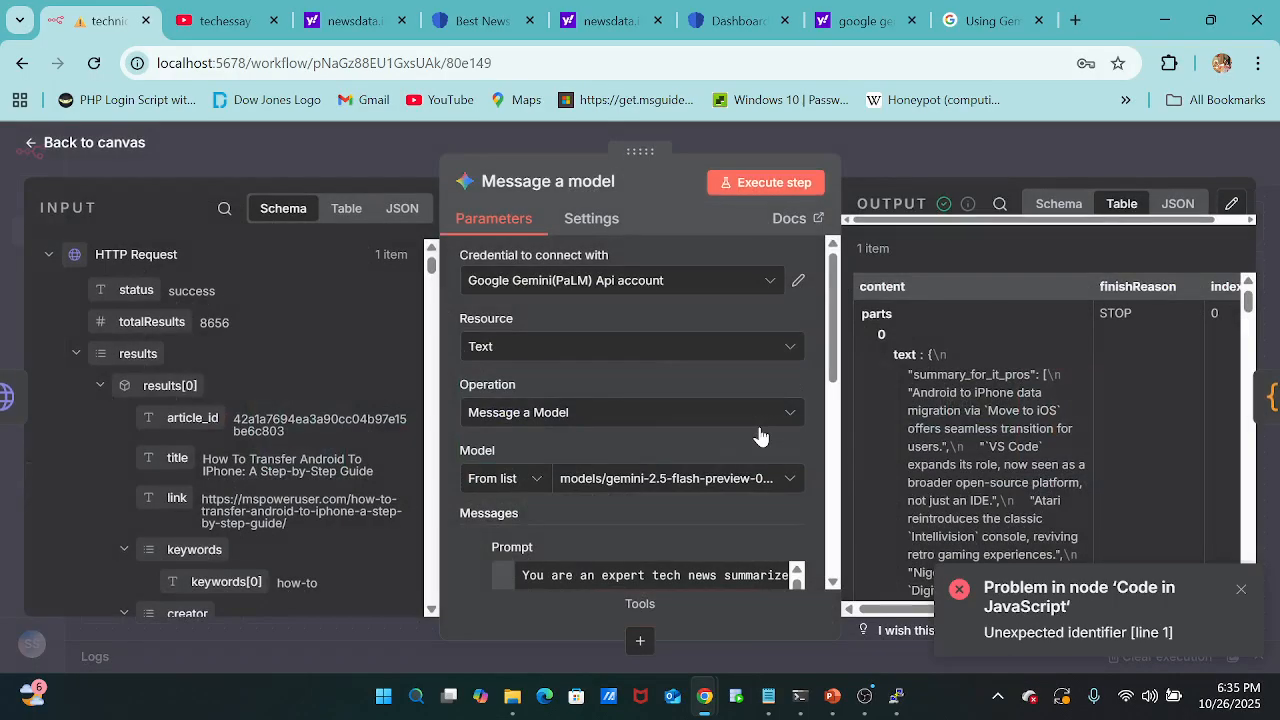
scroll(700, 575, down, 3)
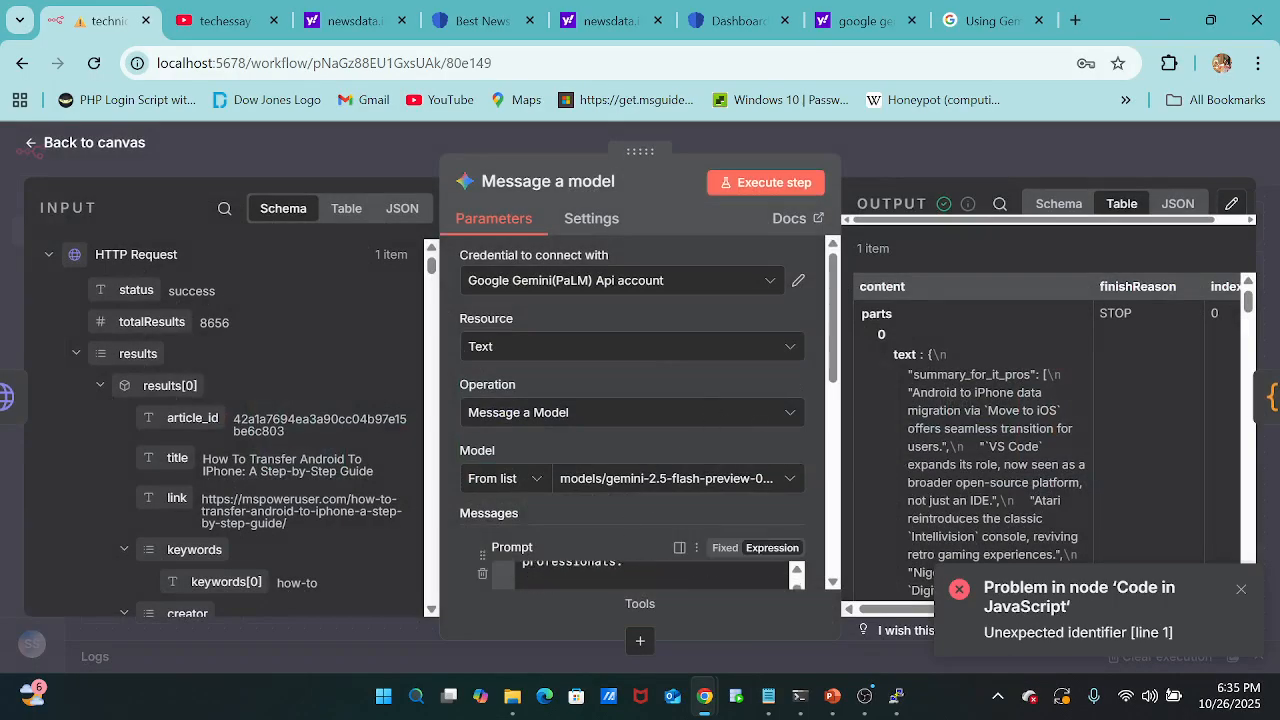
scroll(655, 575, up, 3)
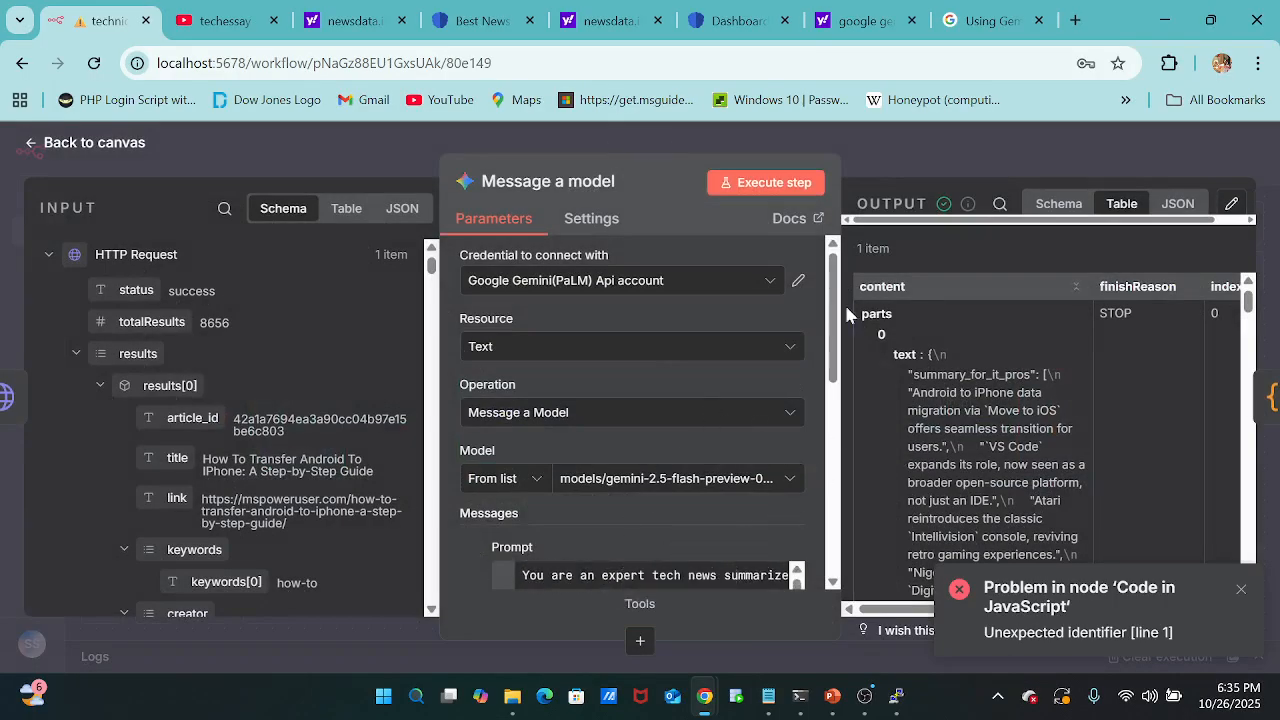
drag(836, 326, 841, 430)
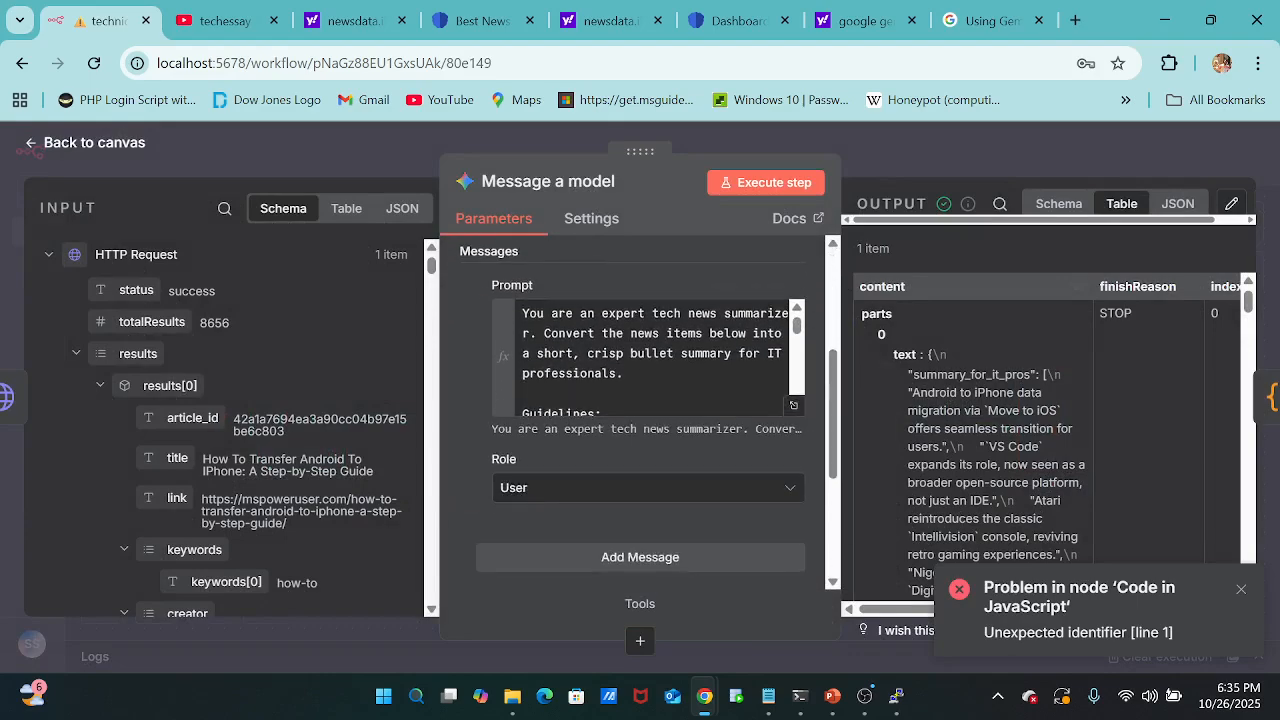
scroll(684, 368, up, 1)
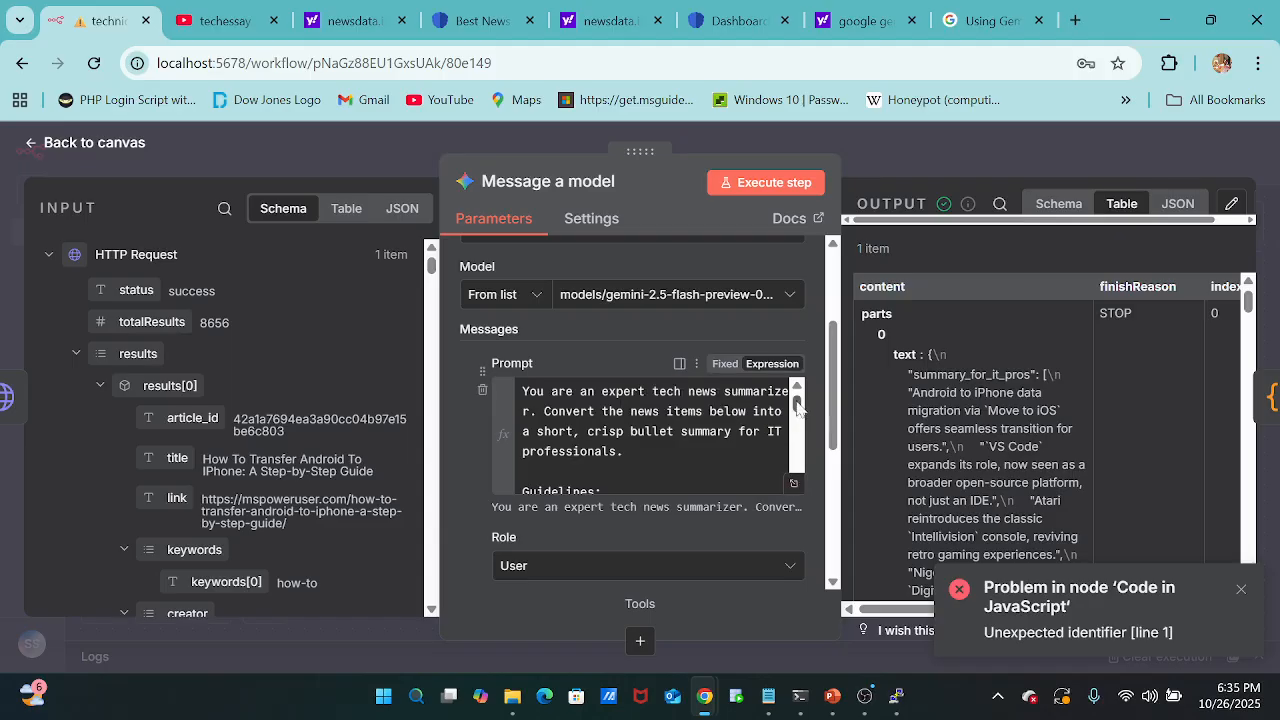
scroll(797, 410, down, 1)
drag(797, 410, 797, 436)
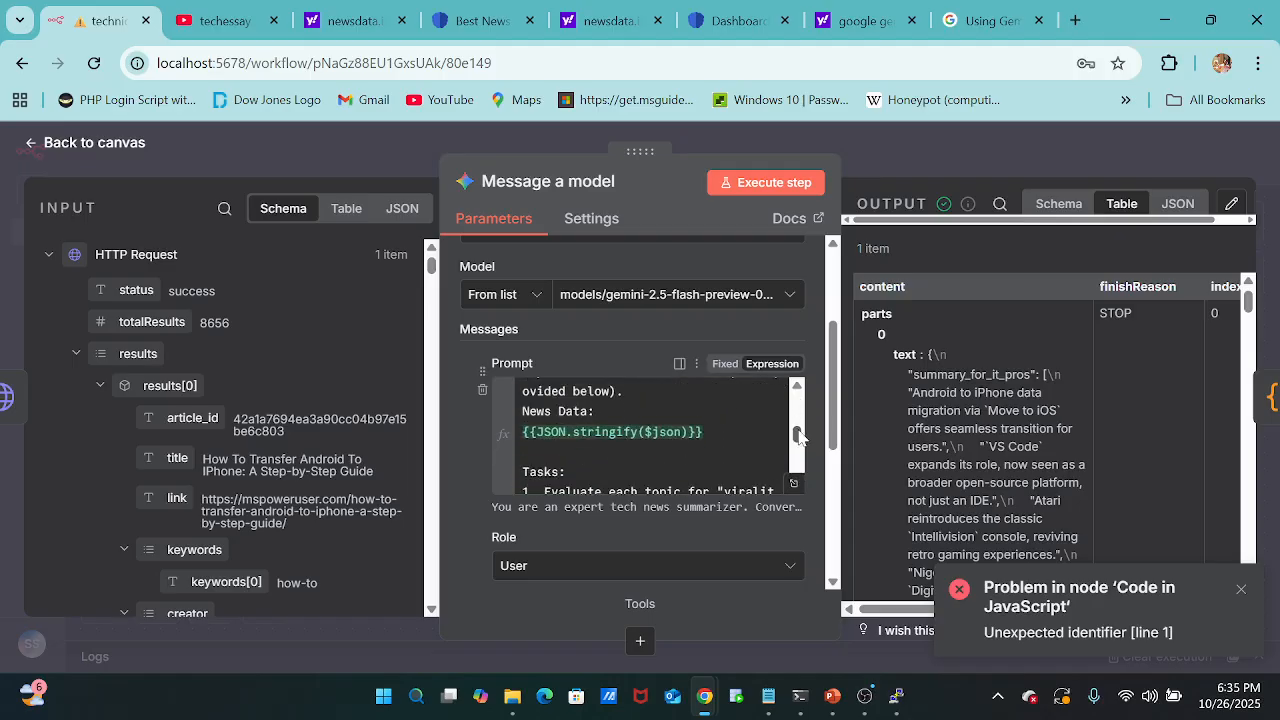
drag(705, 432, 522, 432)
key(ctrl+c)
key(BackSpace)
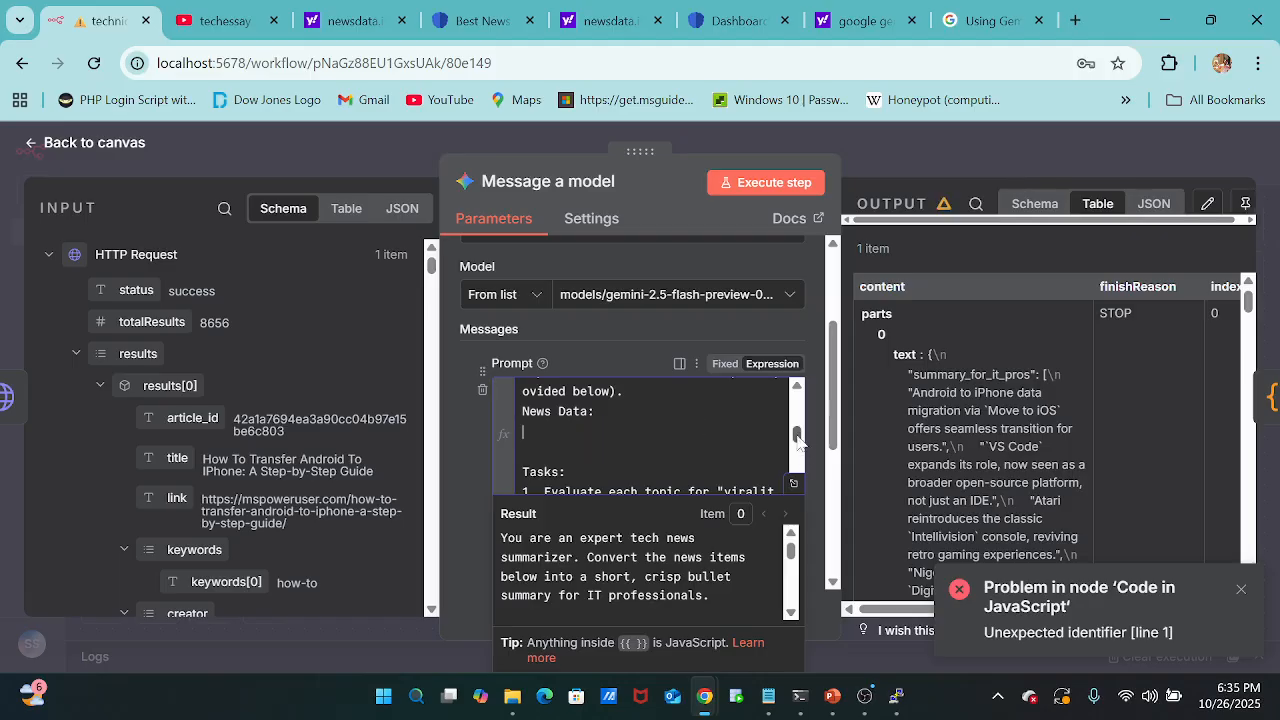
Paste {{JSON.stringify($json)}} a few lines below "Do not include unrelated topics" at the prompt's end, and execute the whole workflow from the canvas.
drag(800, 443, 805, 508)
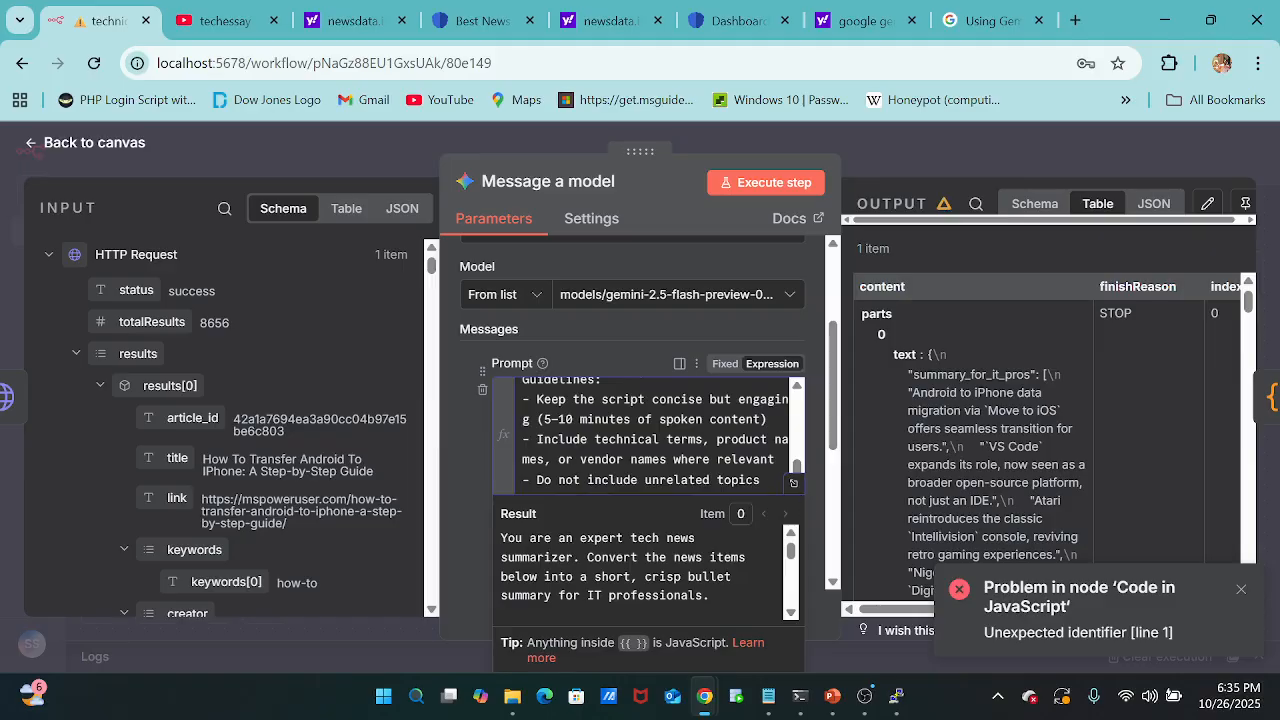
click(760, 480)
key(Return)
key(Return)
key(Return)
key(Return)
key(ctrl+v)
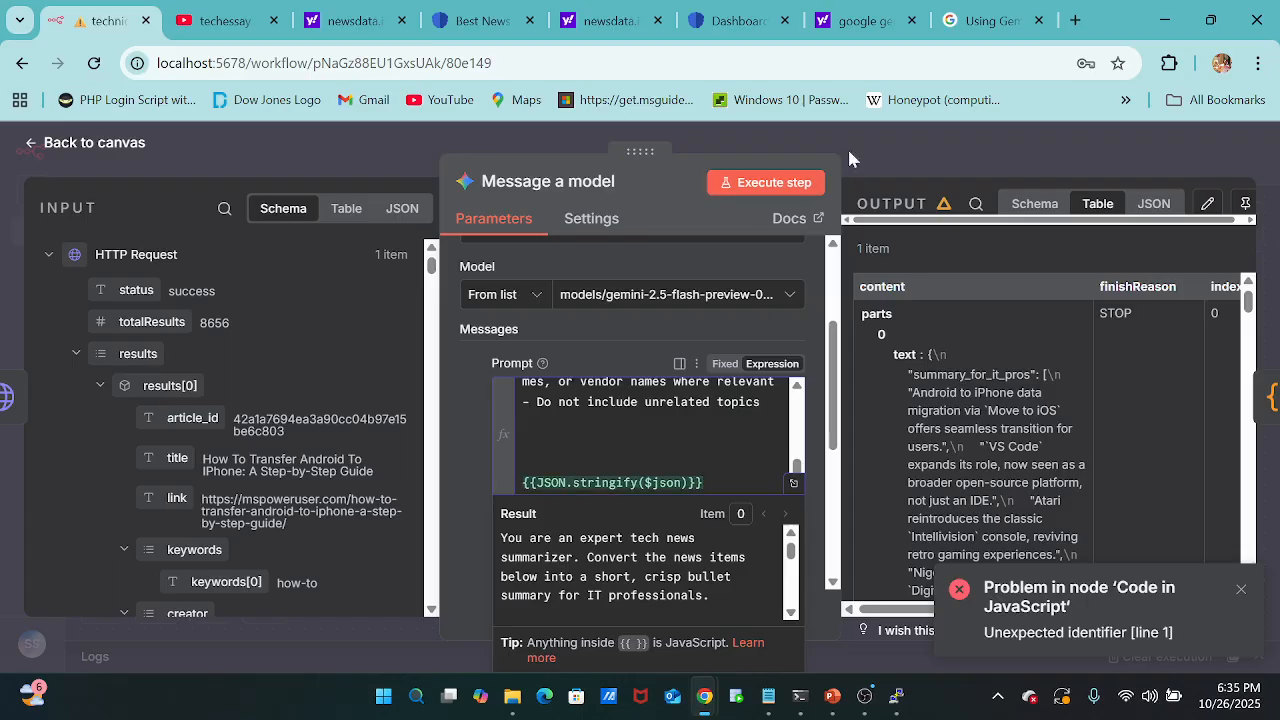
click(895, 147)
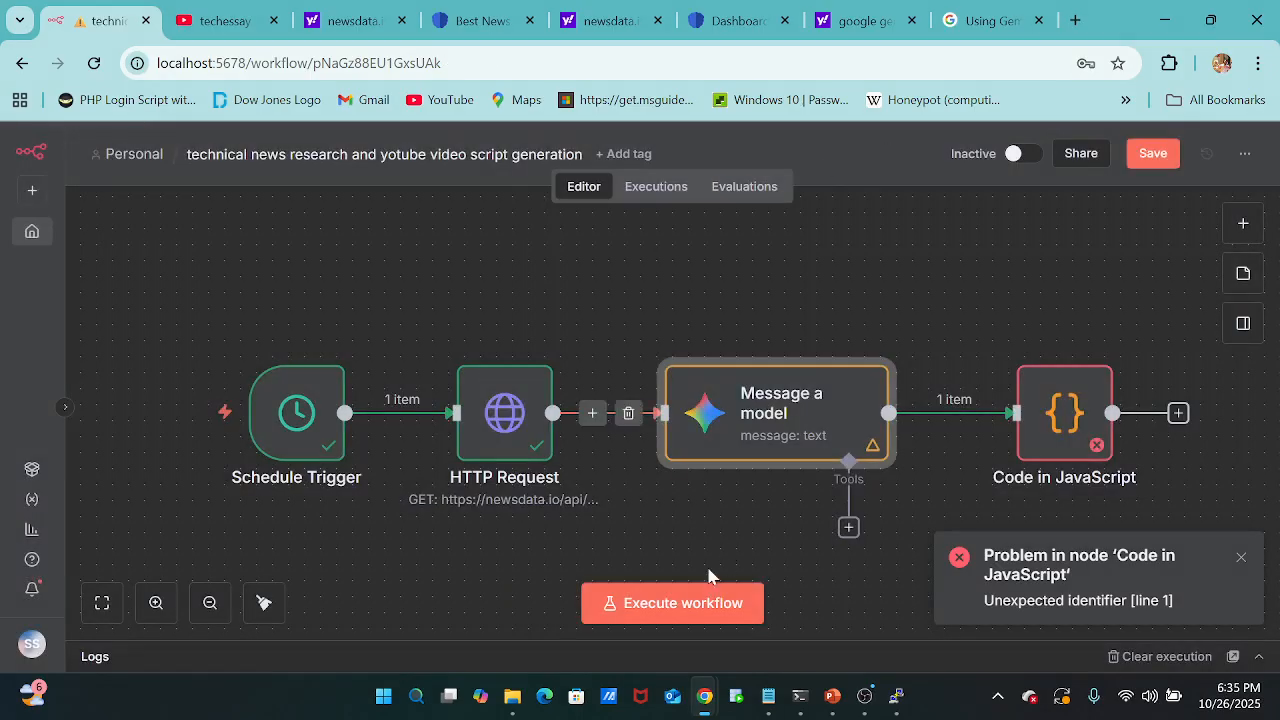
click(648, 603)
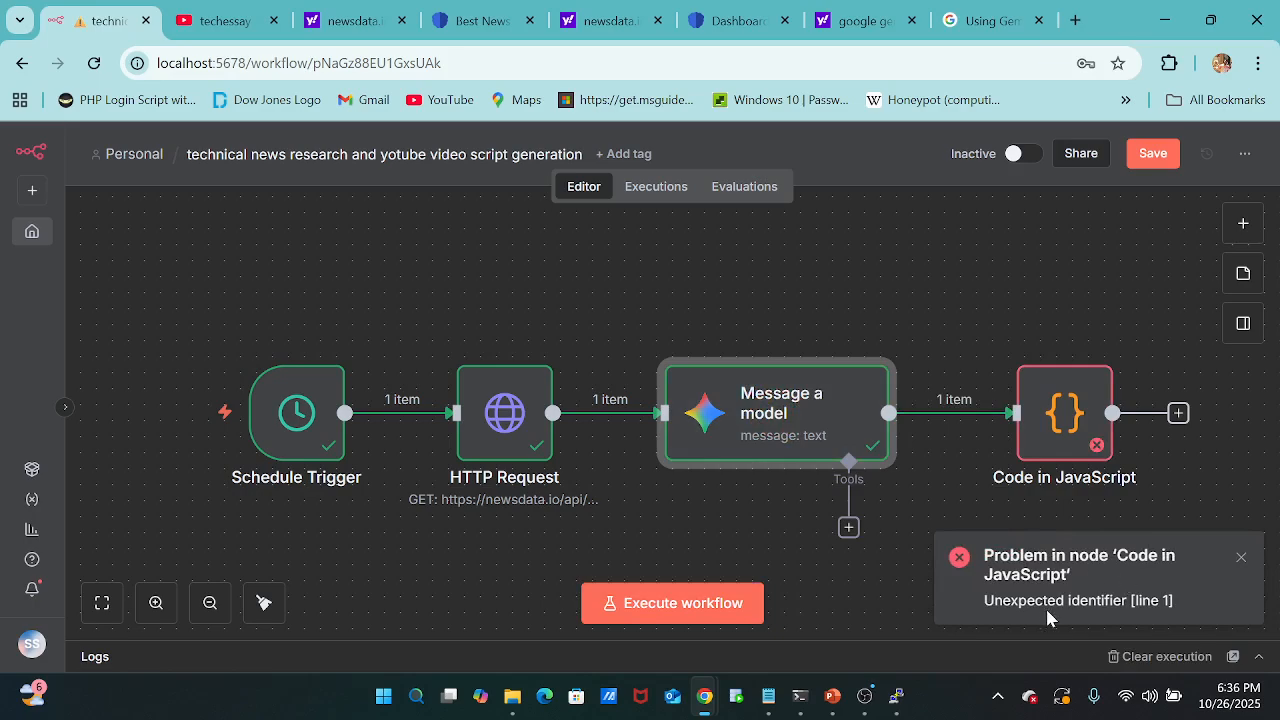
Open the Code in JavaScript node and delete the stray "Java Script-" heading from the first line of the script.
double_click(1058, 409)
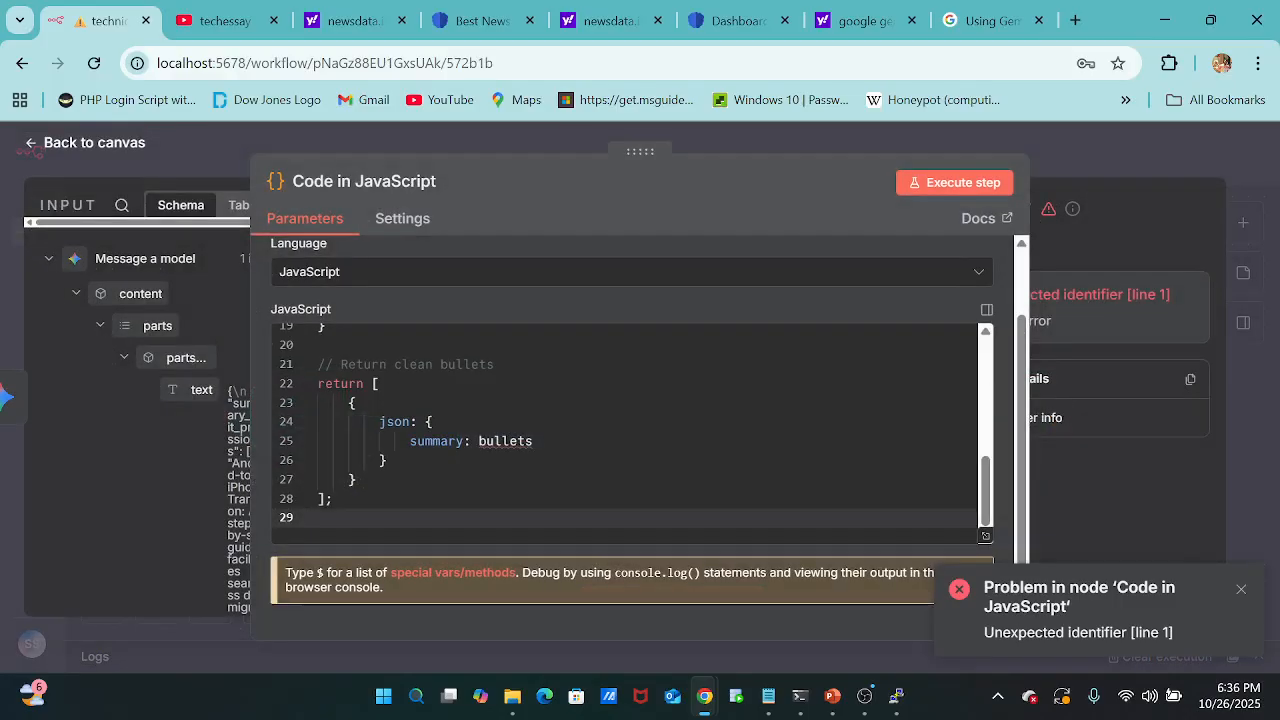
scroll(632, 432, up, 4)
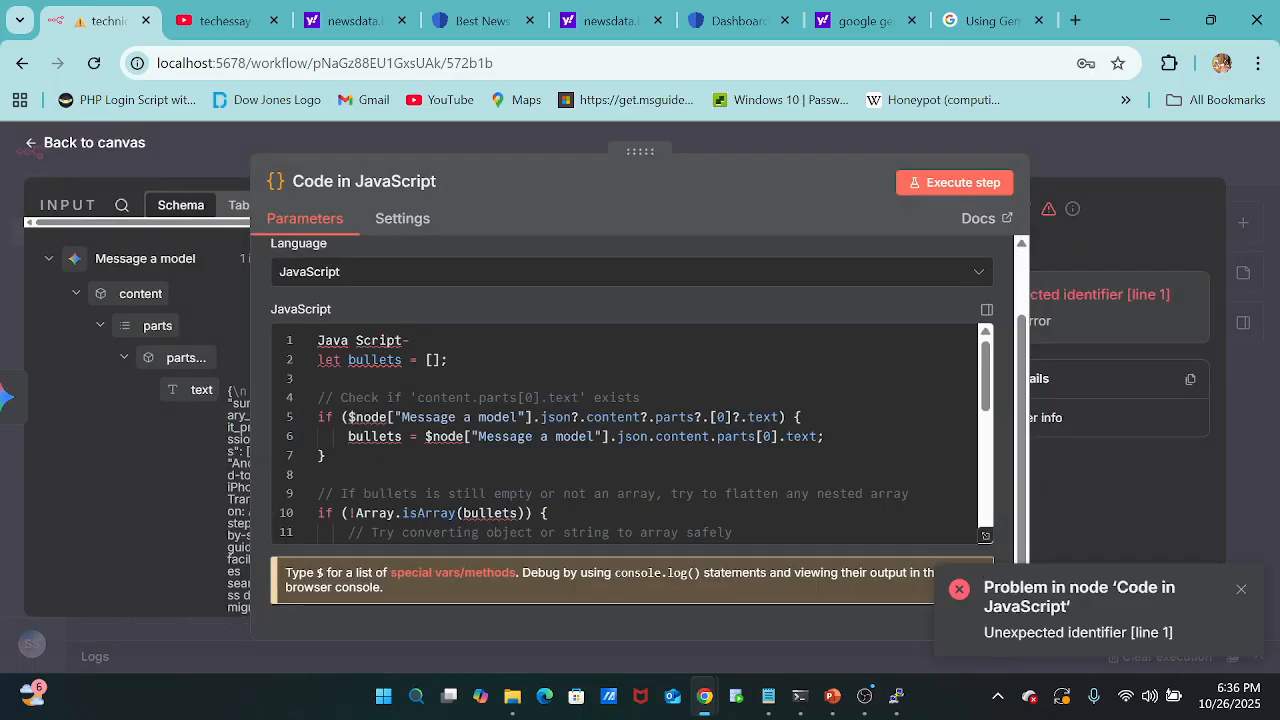
drag(412, 341, 318, 341)
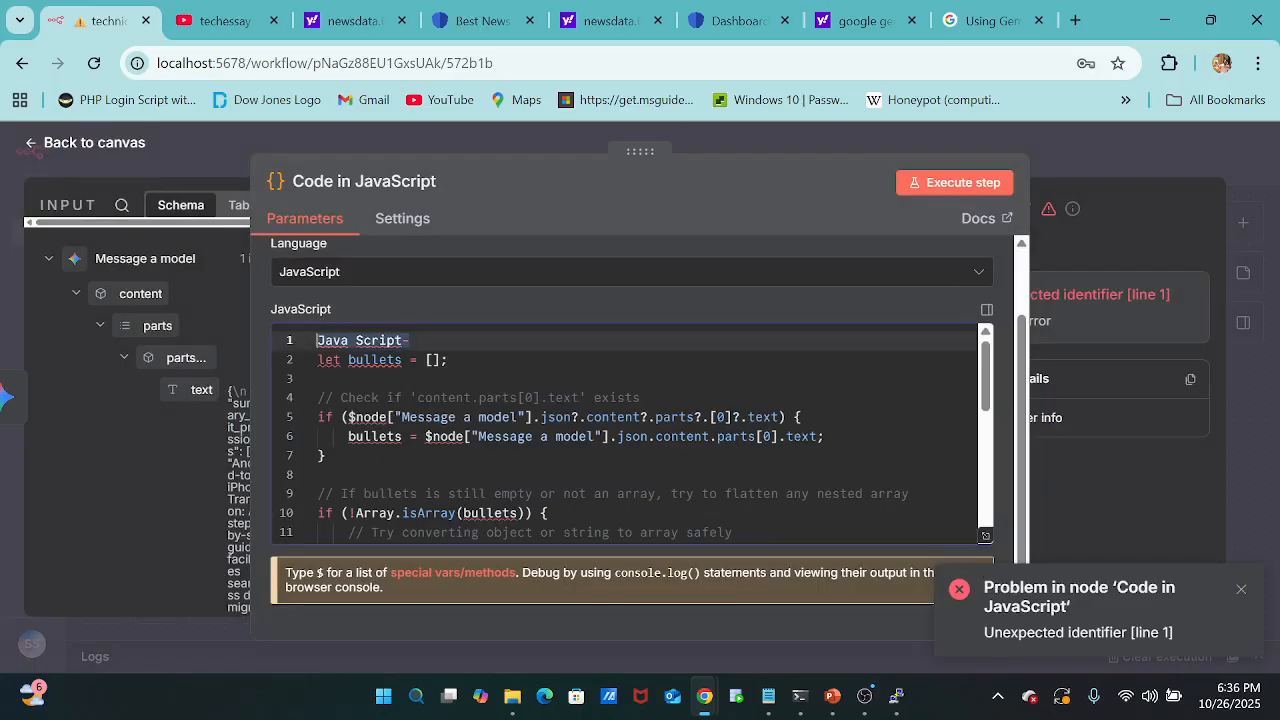
key(BackSpace)
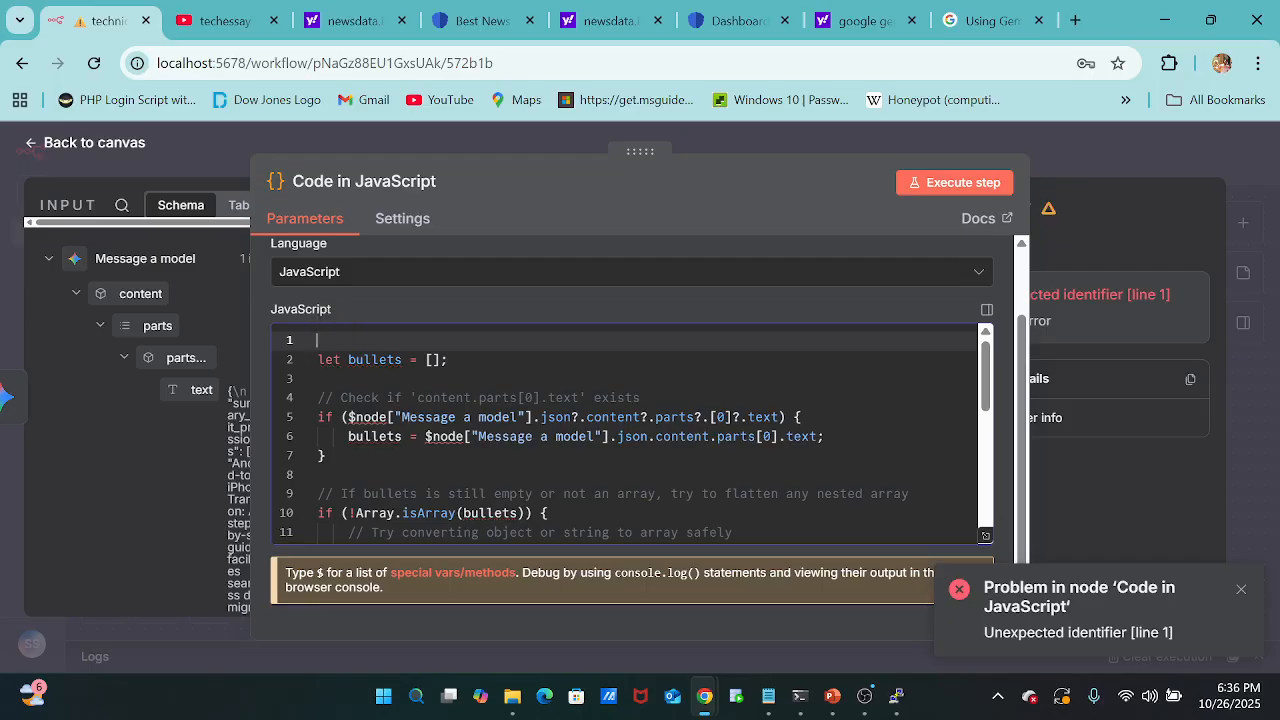
click(320, 379)
scroll(632, 433, up, 1)
scroll(632, 433, down, 1)
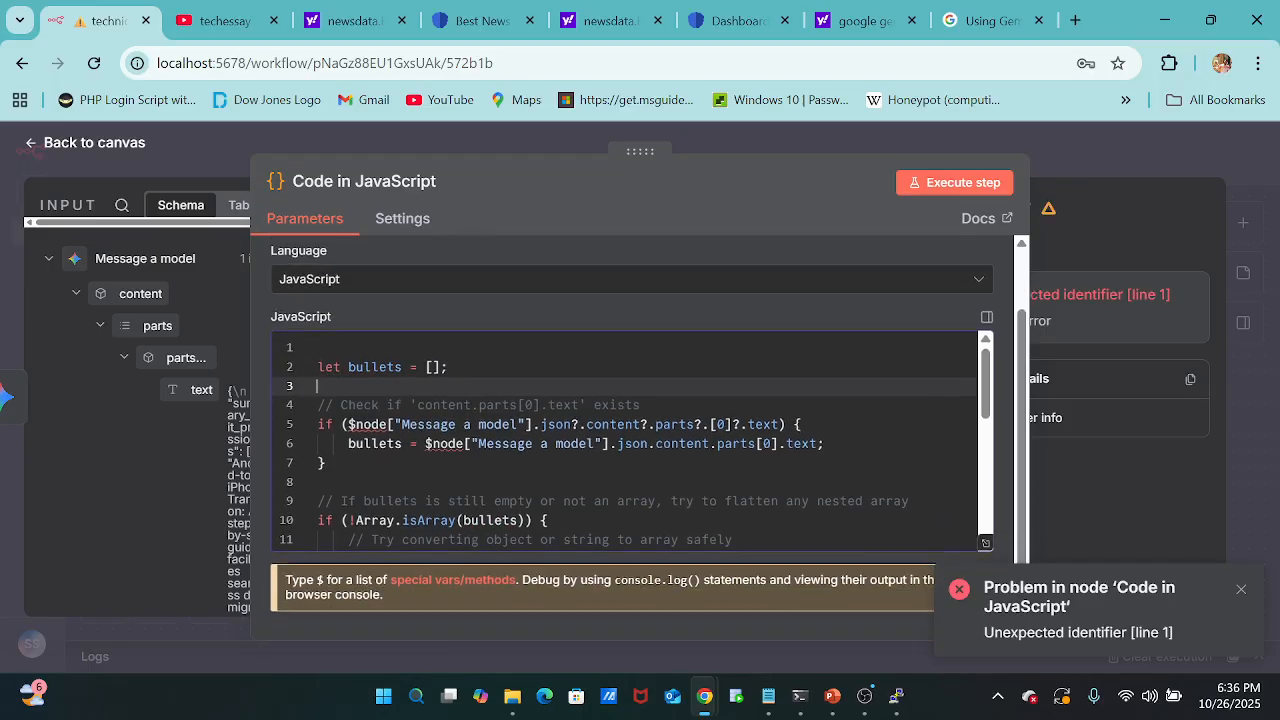
scroll(632, 433, down, 1)
scroll(632, 433, up, 1)
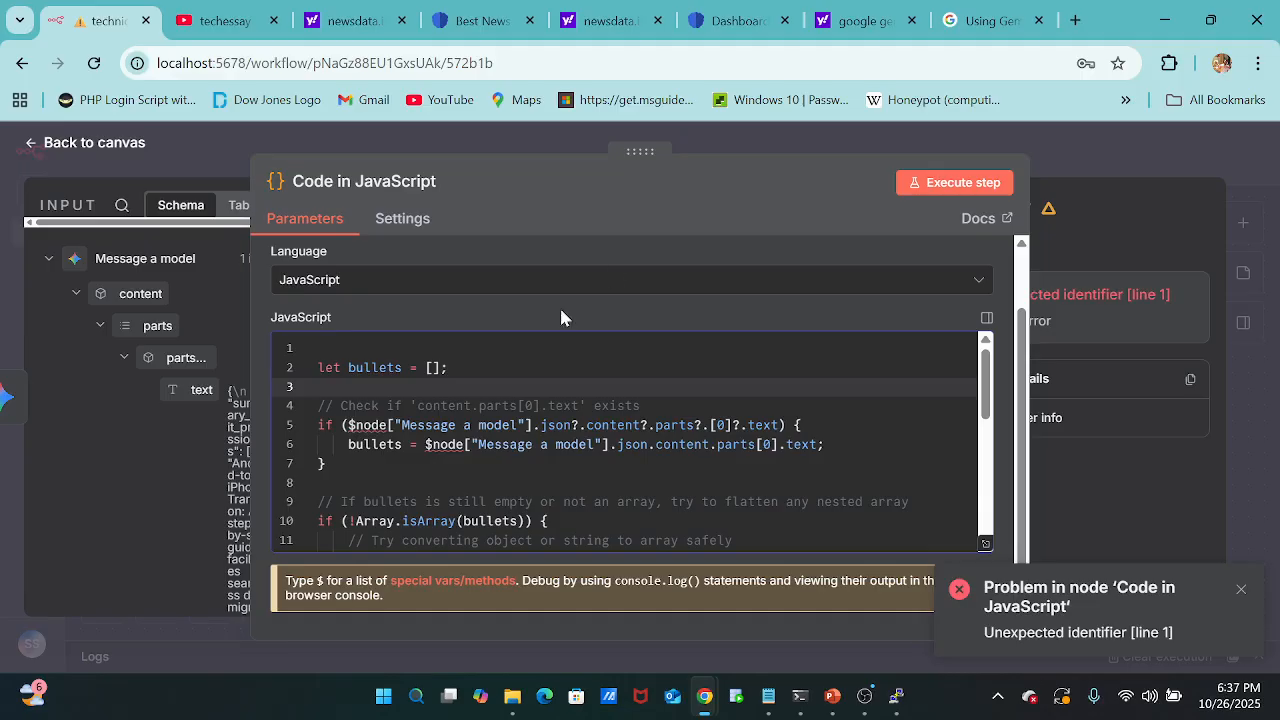
Return to the canvas and execute only the Code in JavaScript node.
click(738, 125)
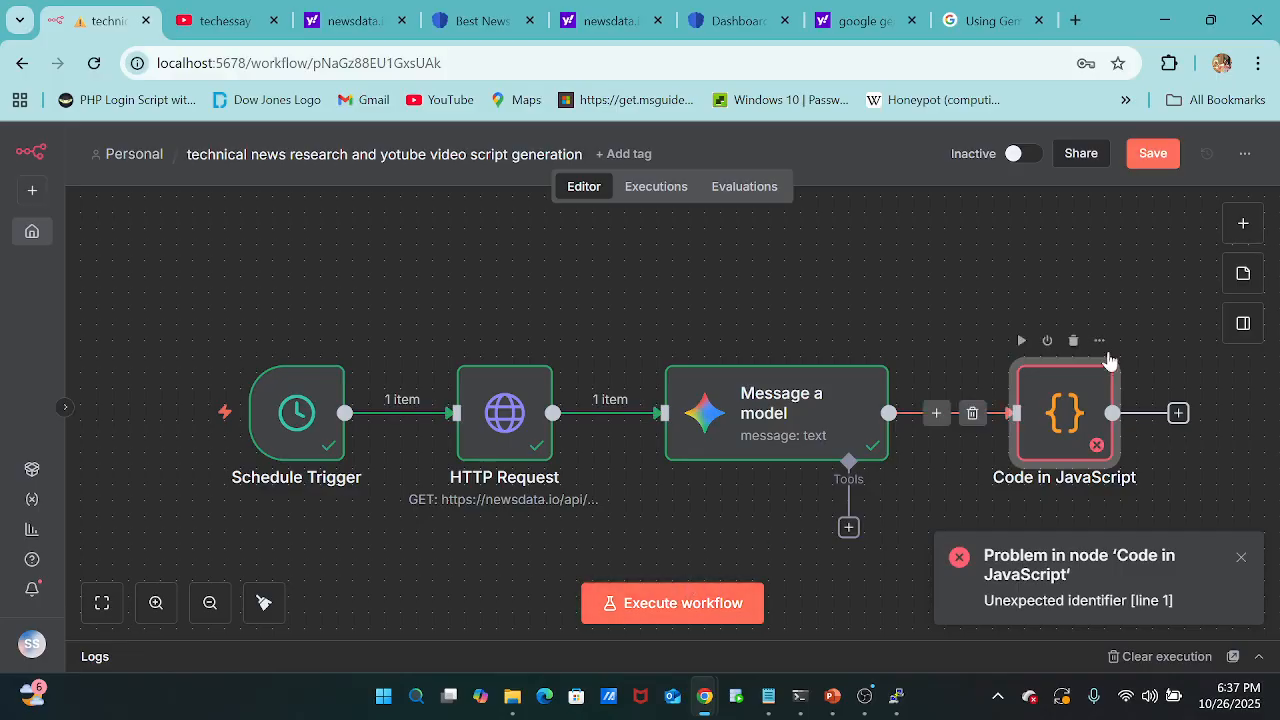
mouse_move(1056, 351)
click(1020, 342)
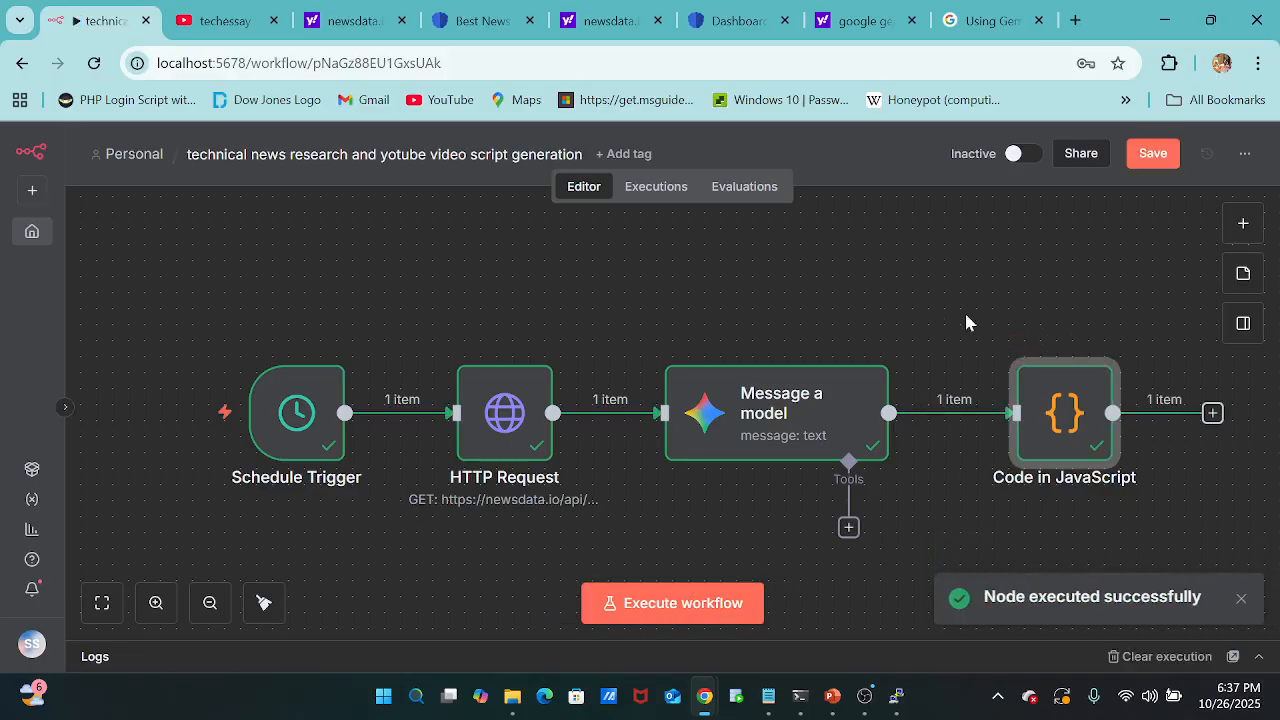
Add a Send Email node with the "Send an Email" action after the Code in JavaScript node.
scroll(939, 300, right, 2)
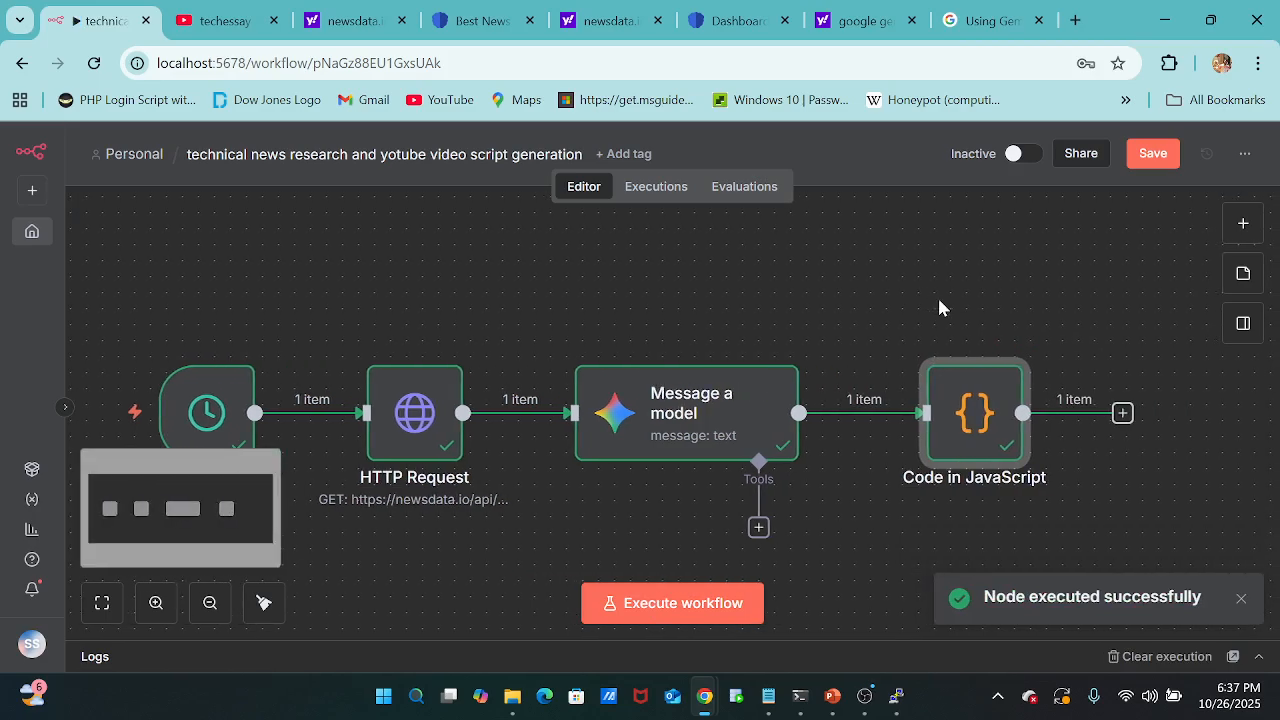
click(1122, 414)
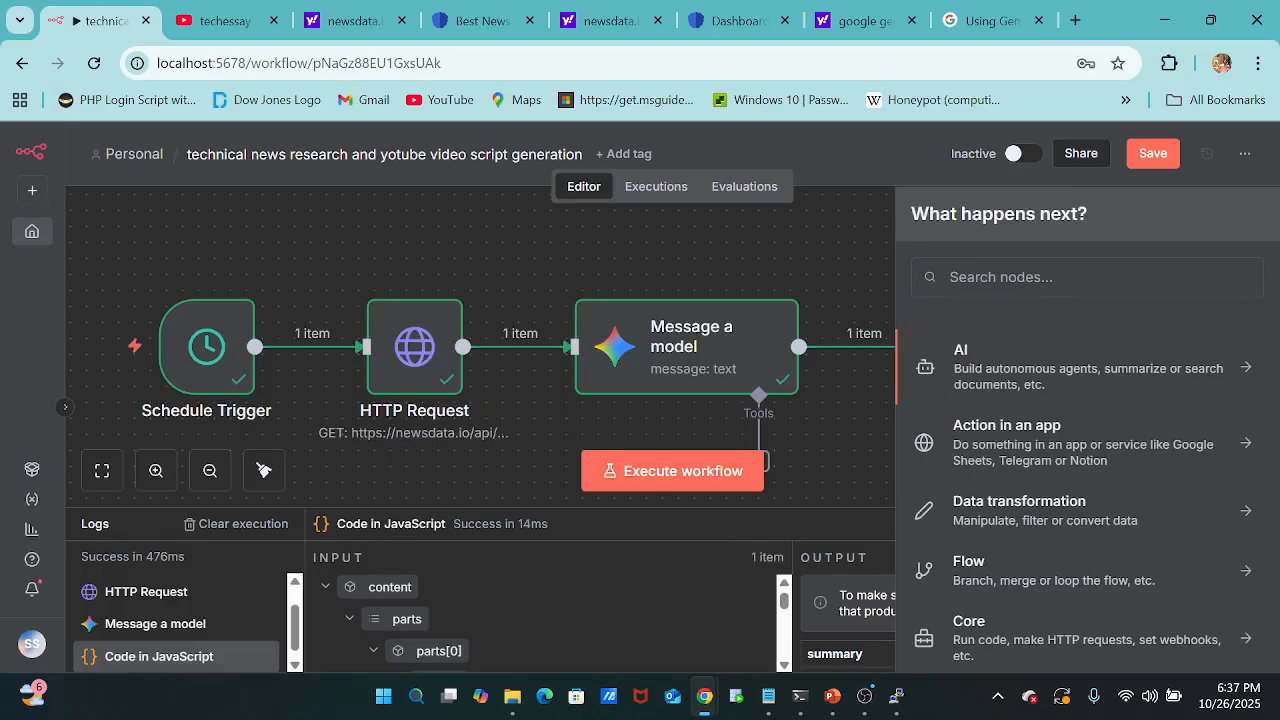
text(email)
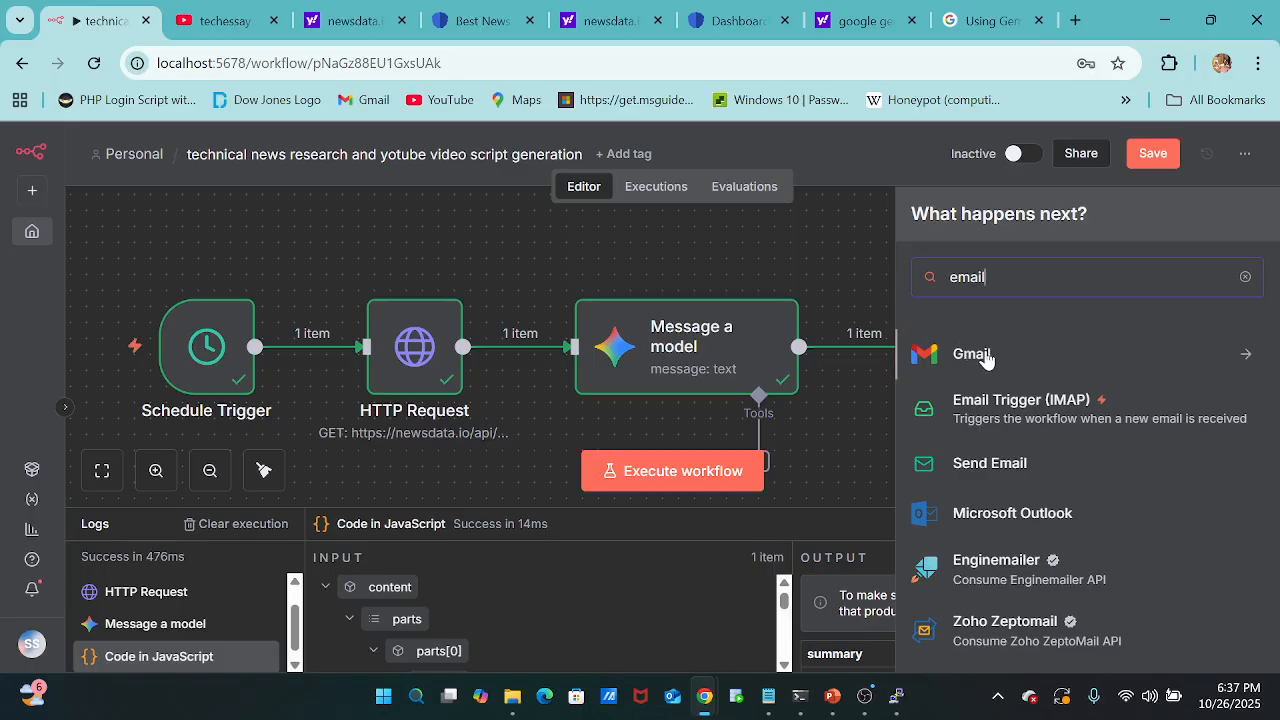
click(1006, 468)
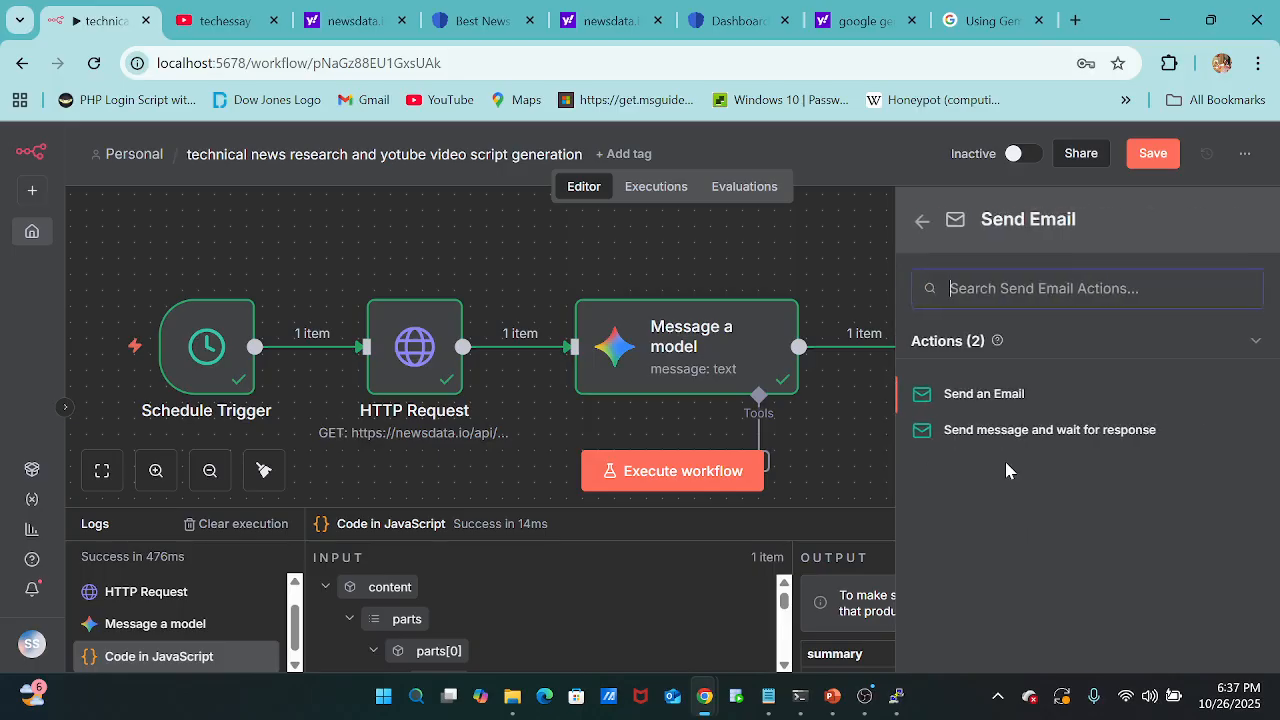
click(984, 394)
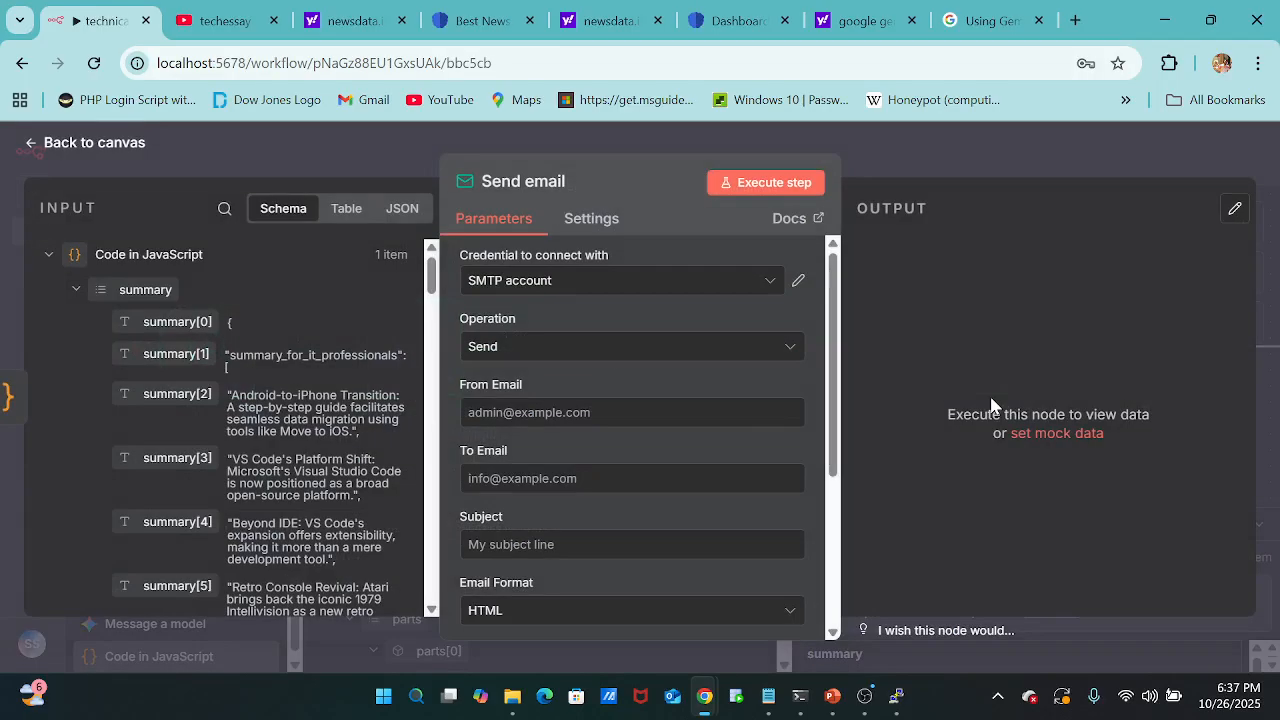
click(737, 288)
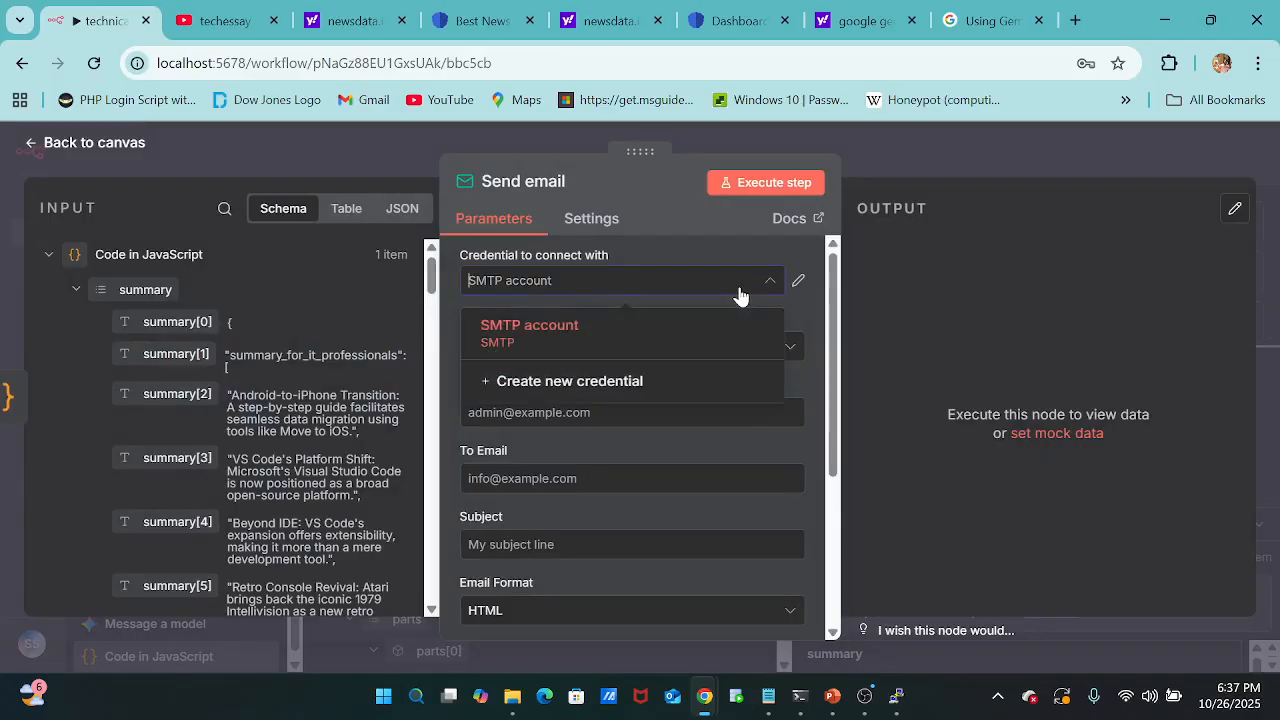
click(608, 383)
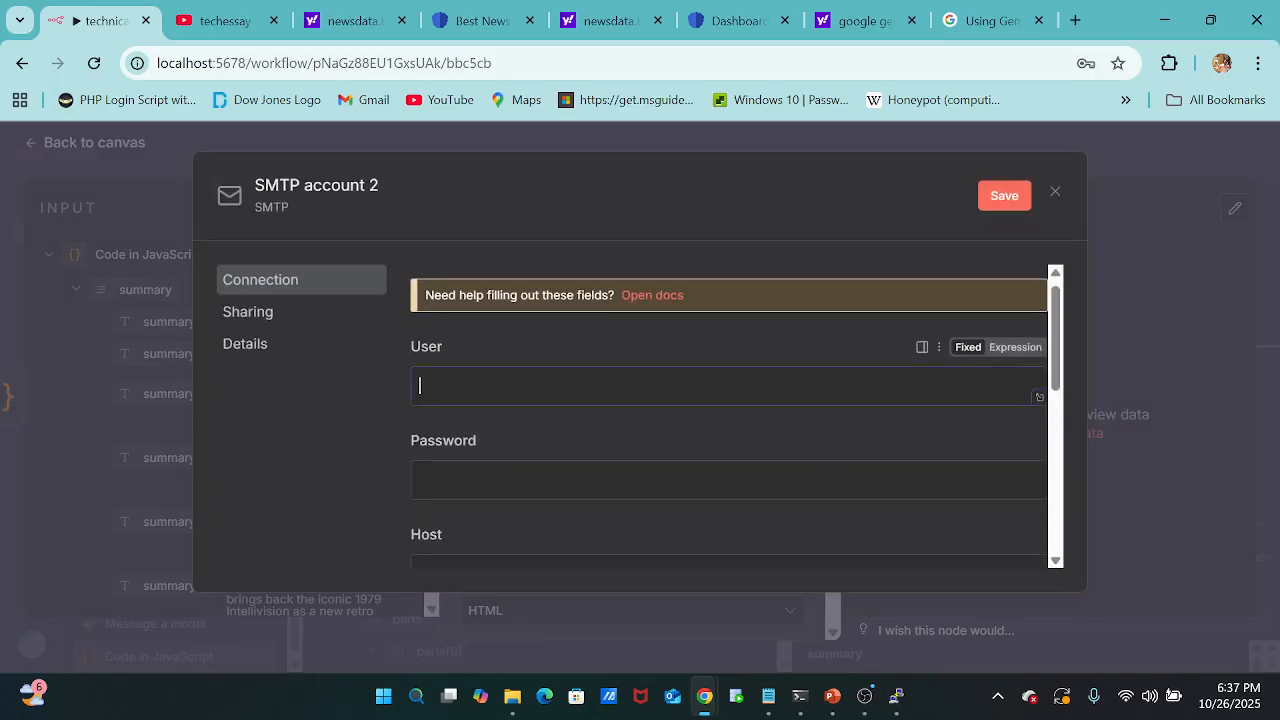
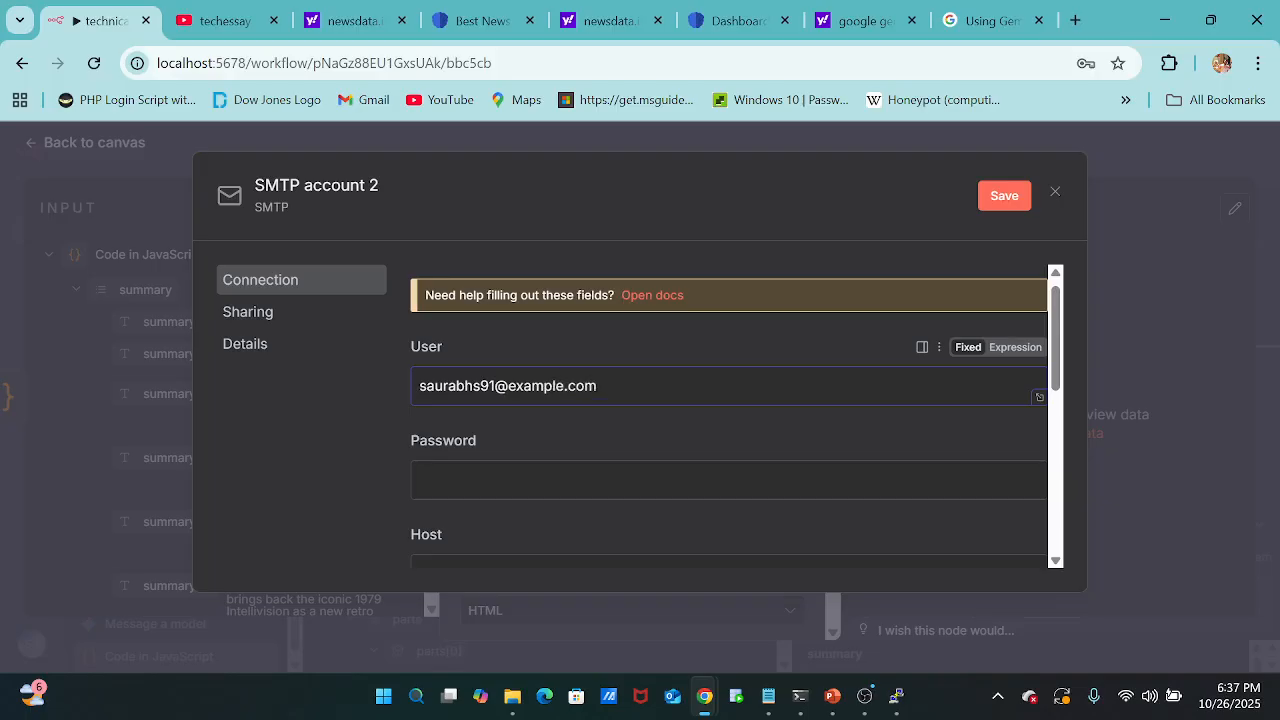
key(Tab)
scroll(730, 420, down, 1)
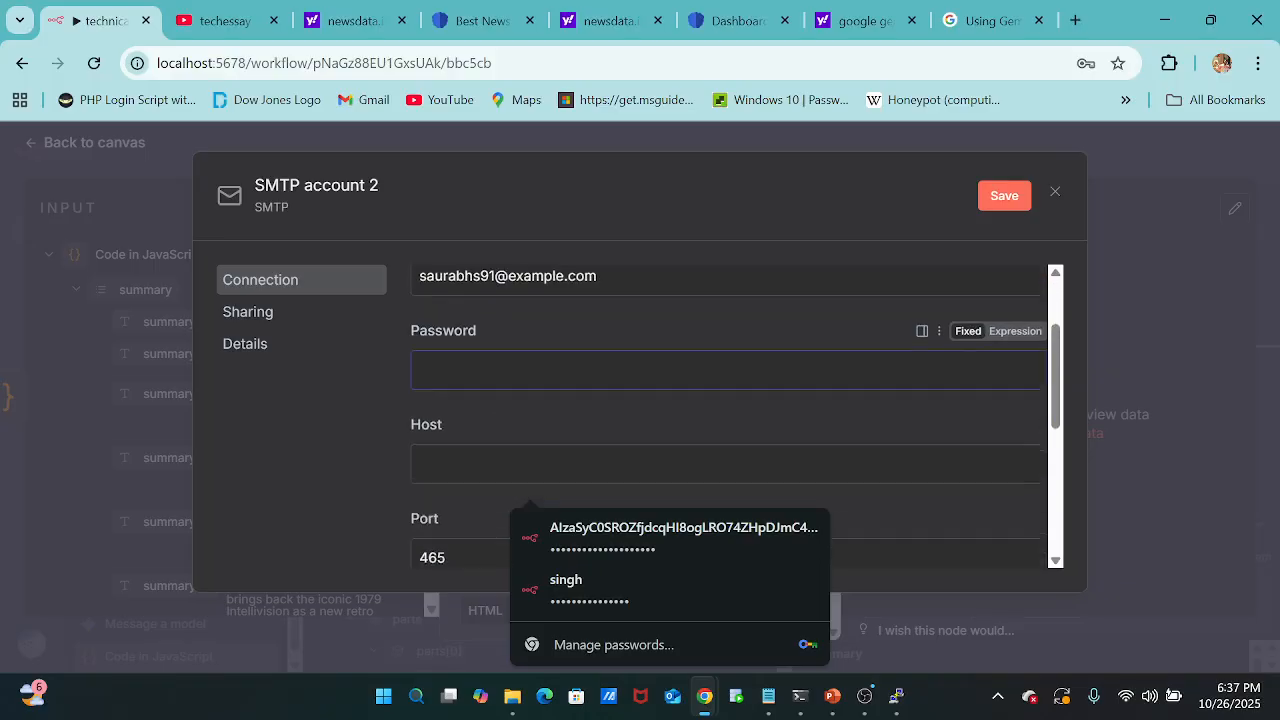
scroll(592, 472, up, 1)
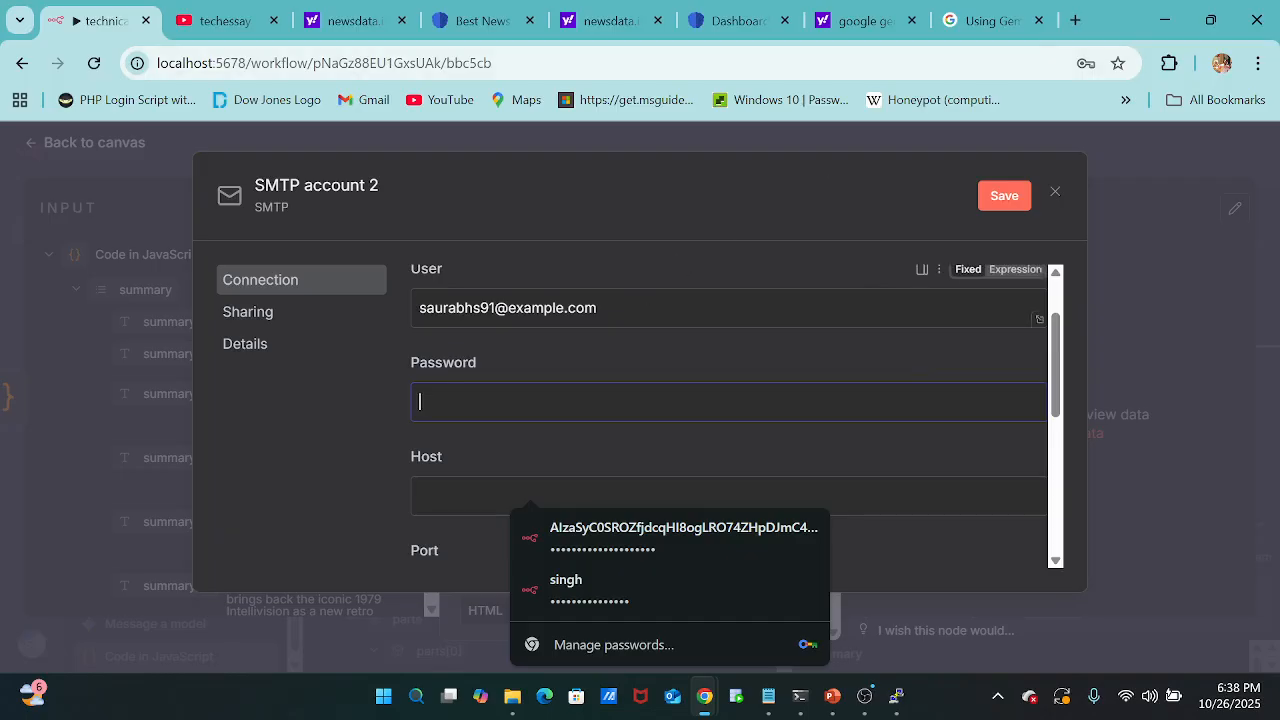
click(566, 308)
key(BackSpace)
key(BackSpace)
key(BackSpace)
key(BackSpace)
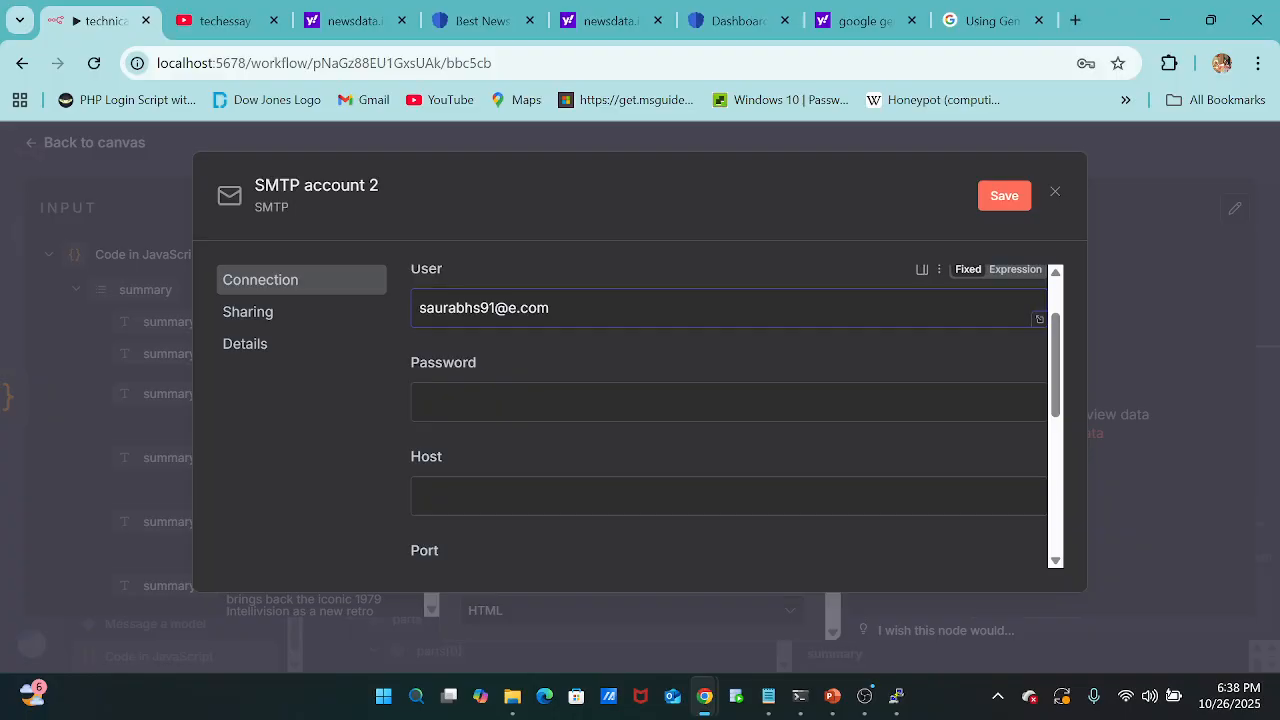
text(gmail)
click(967, 138)
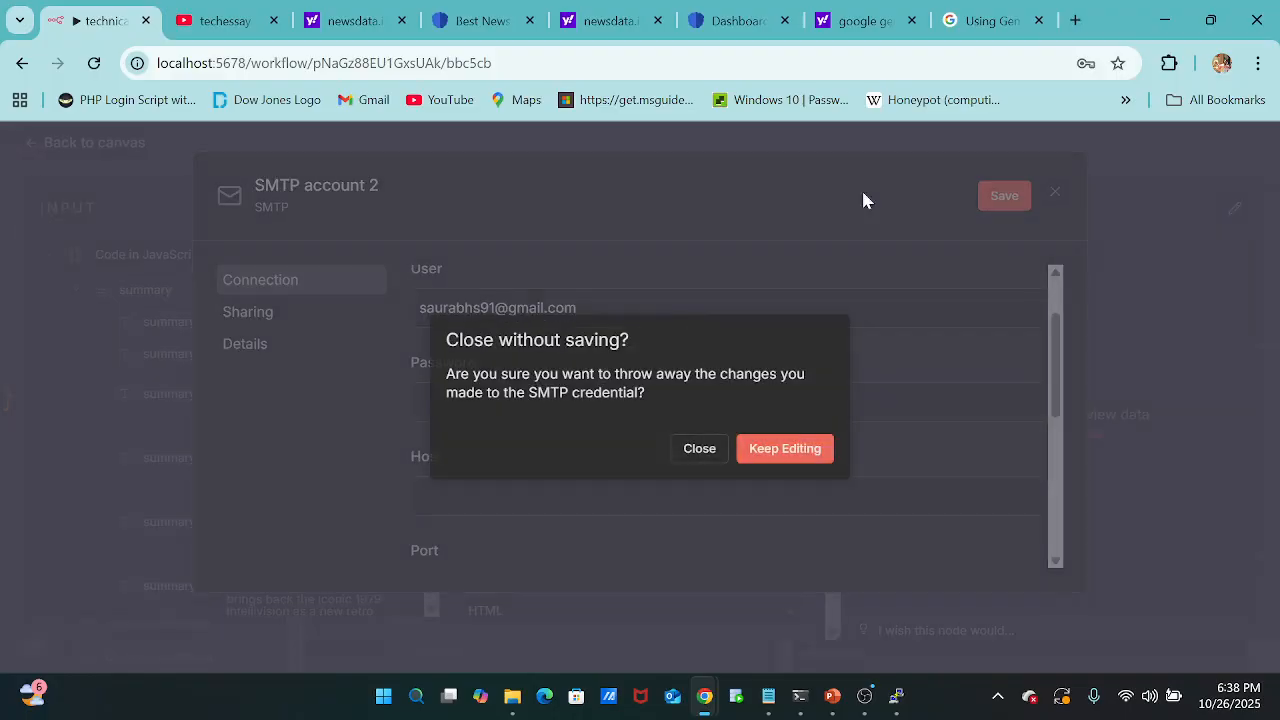
click(703, 448)
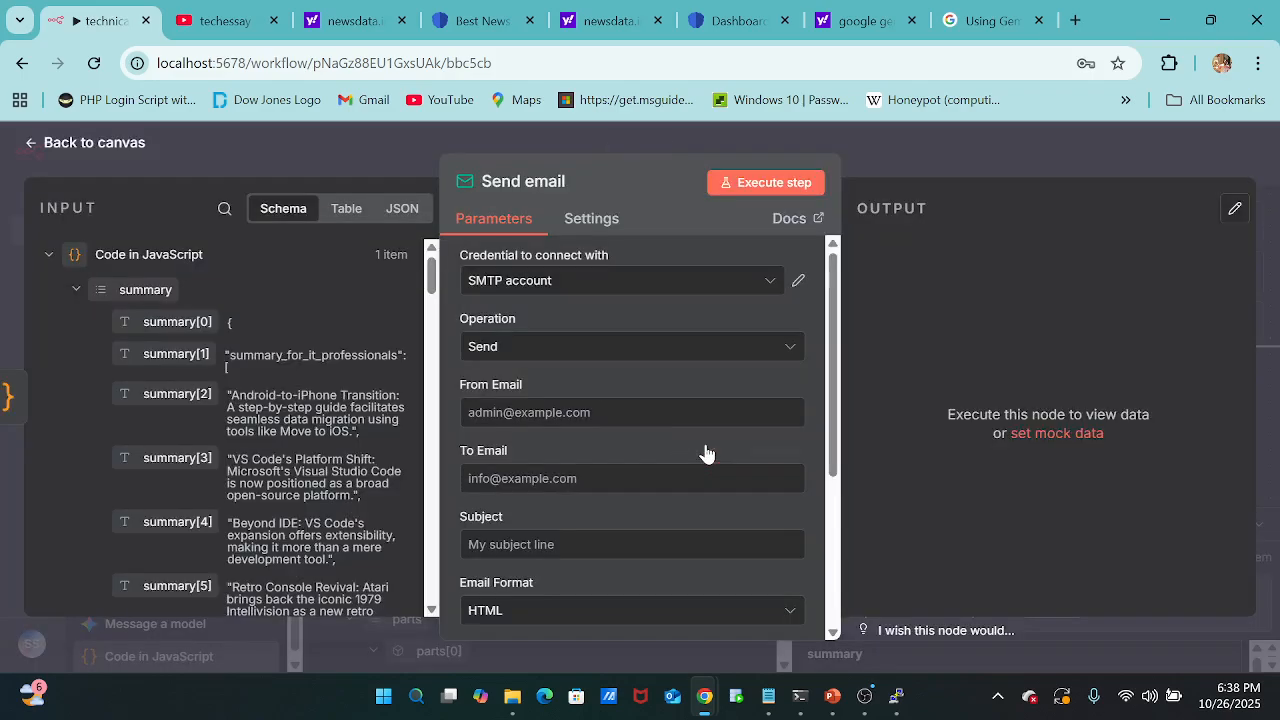
Search the web in a new browser tab for "how to get gmail app password".
click(1075, 20)
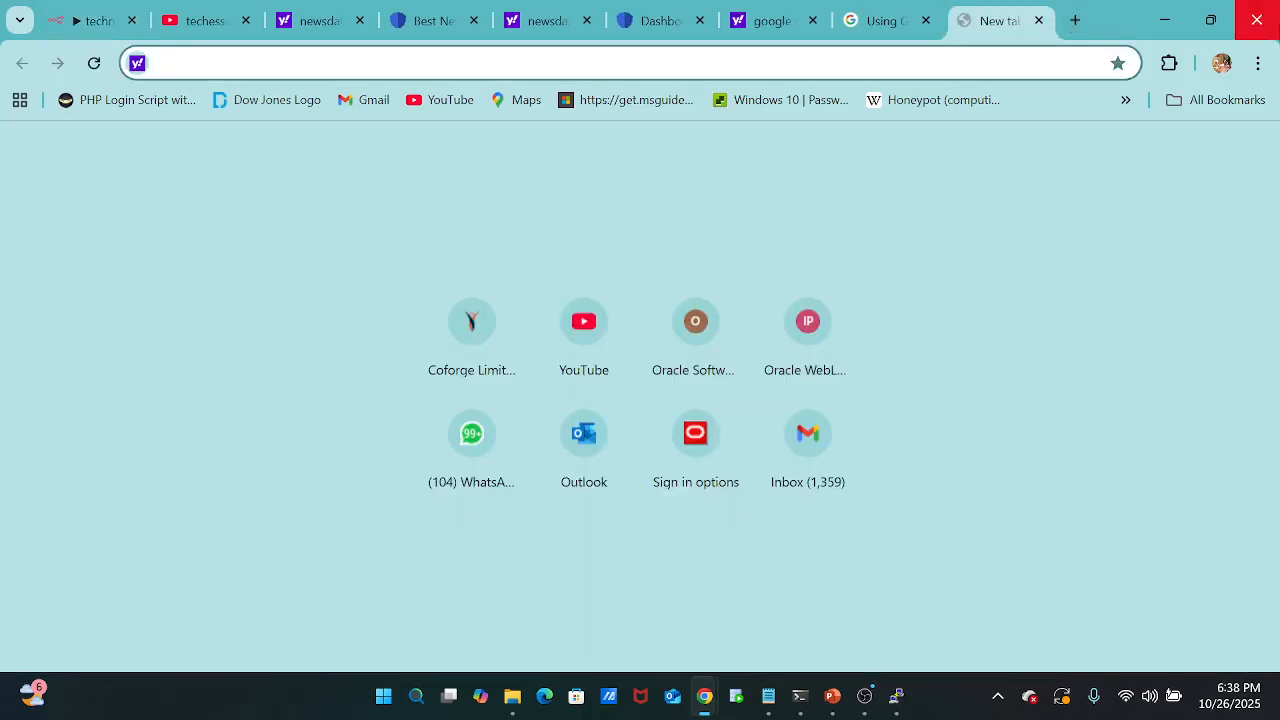
click(1221, 63)
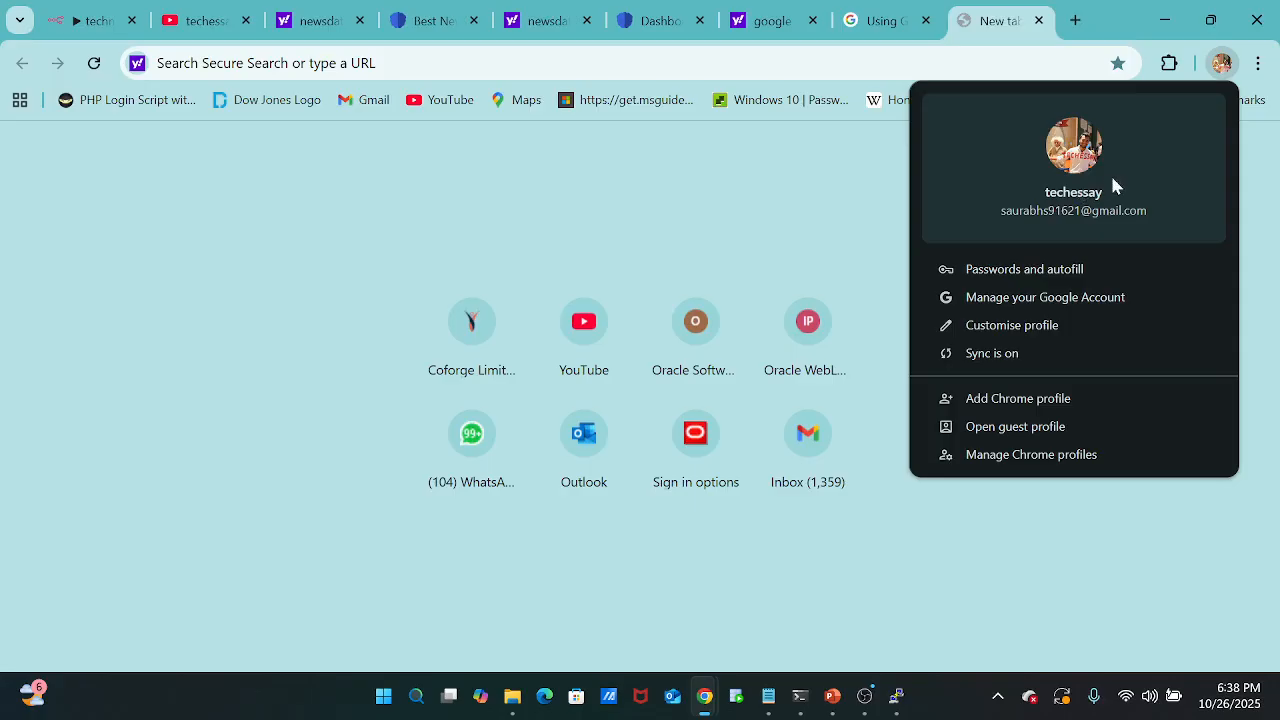
click(476, 58)
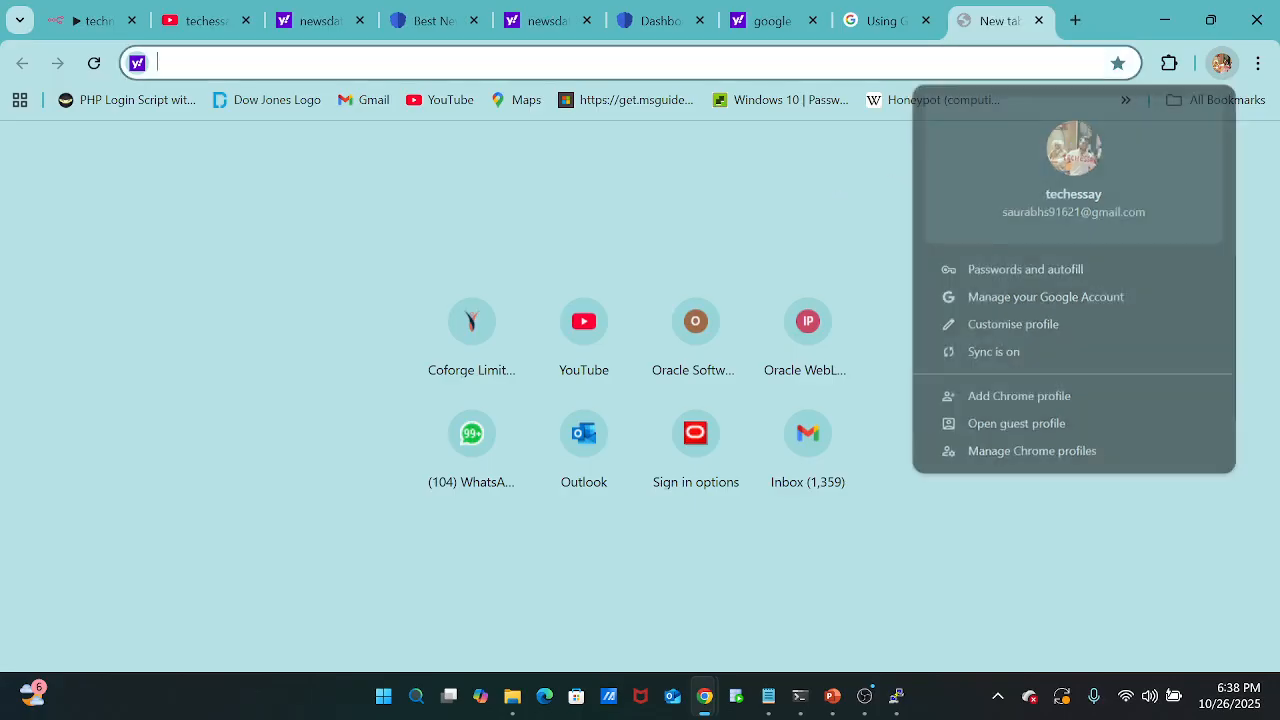
text(w)
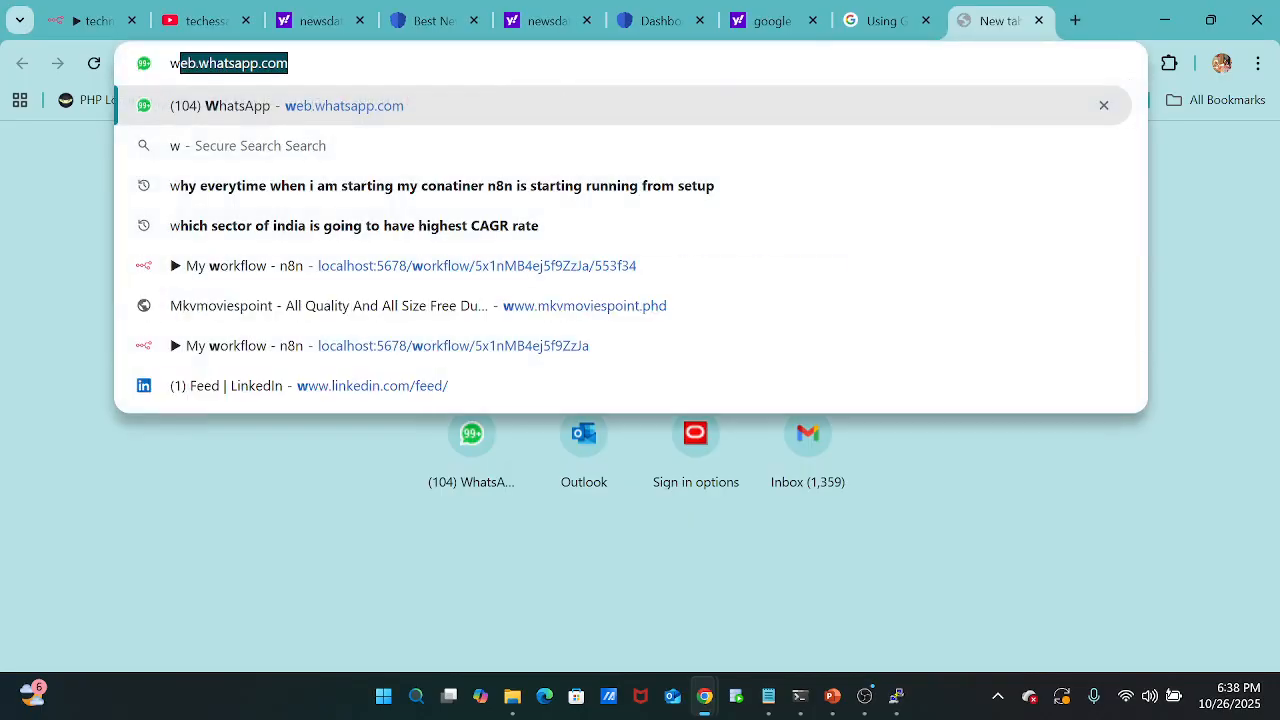
text(how to )
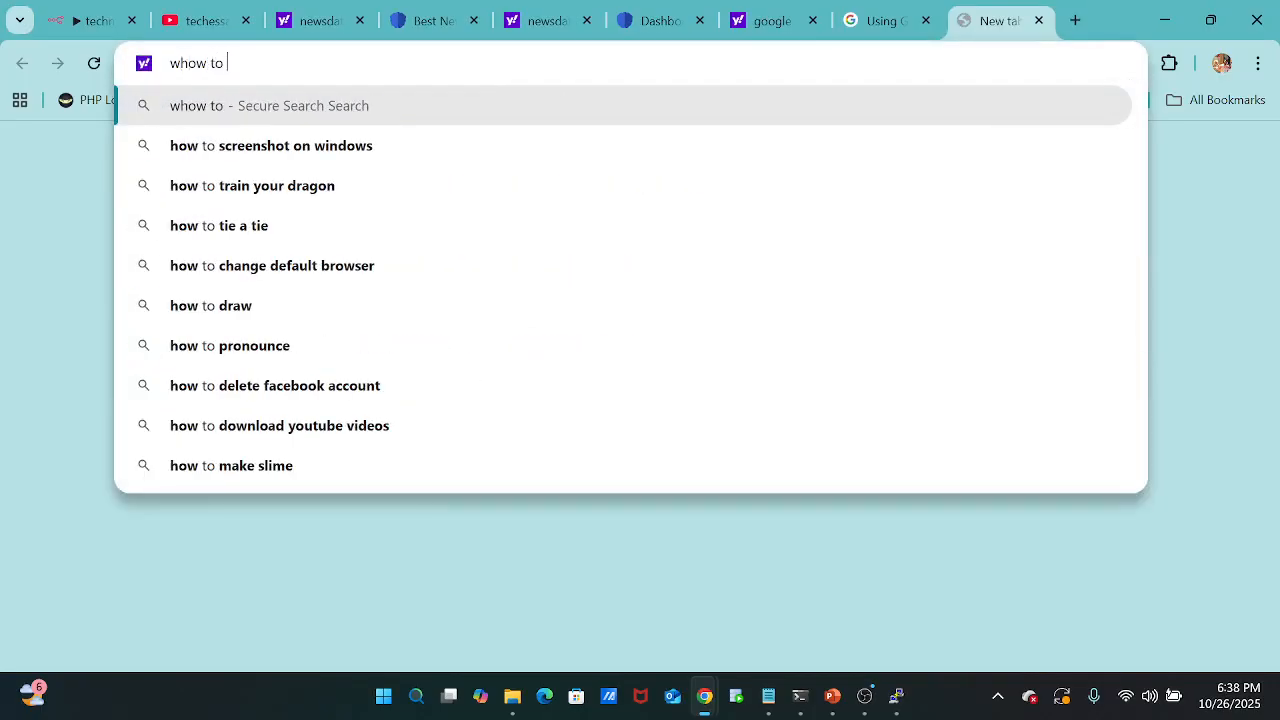
text(get gma)
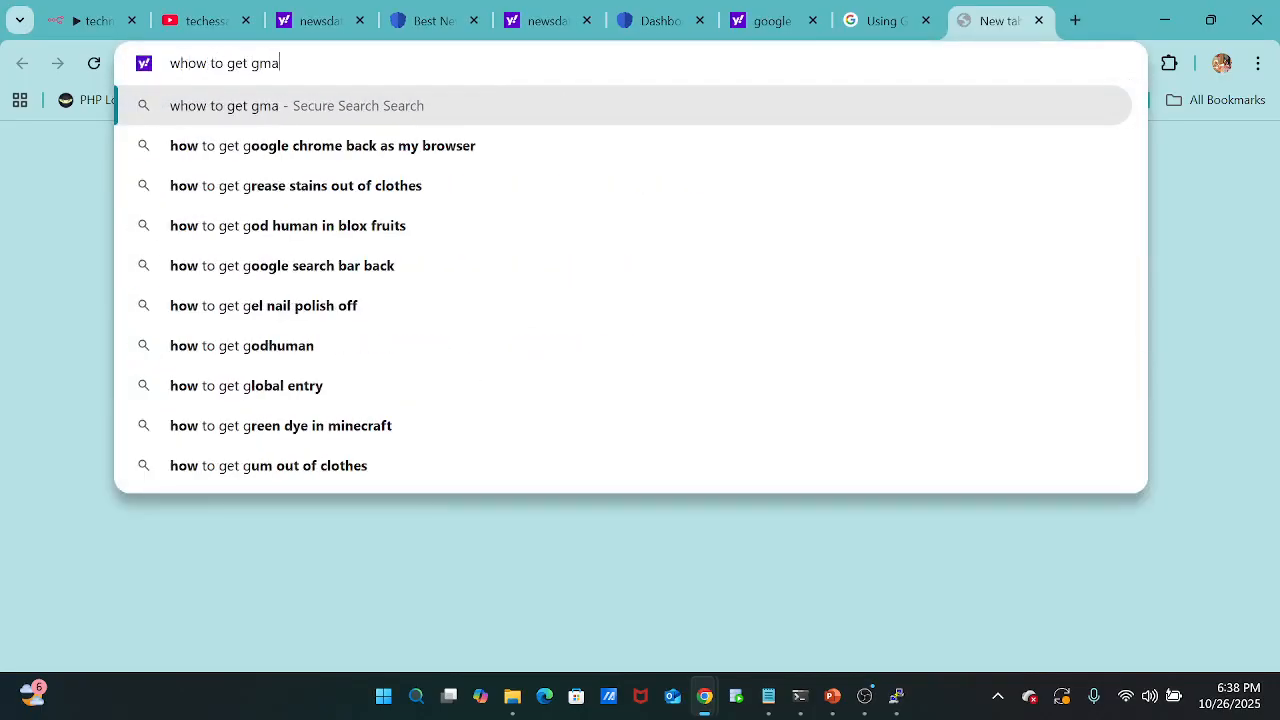
text(il app)
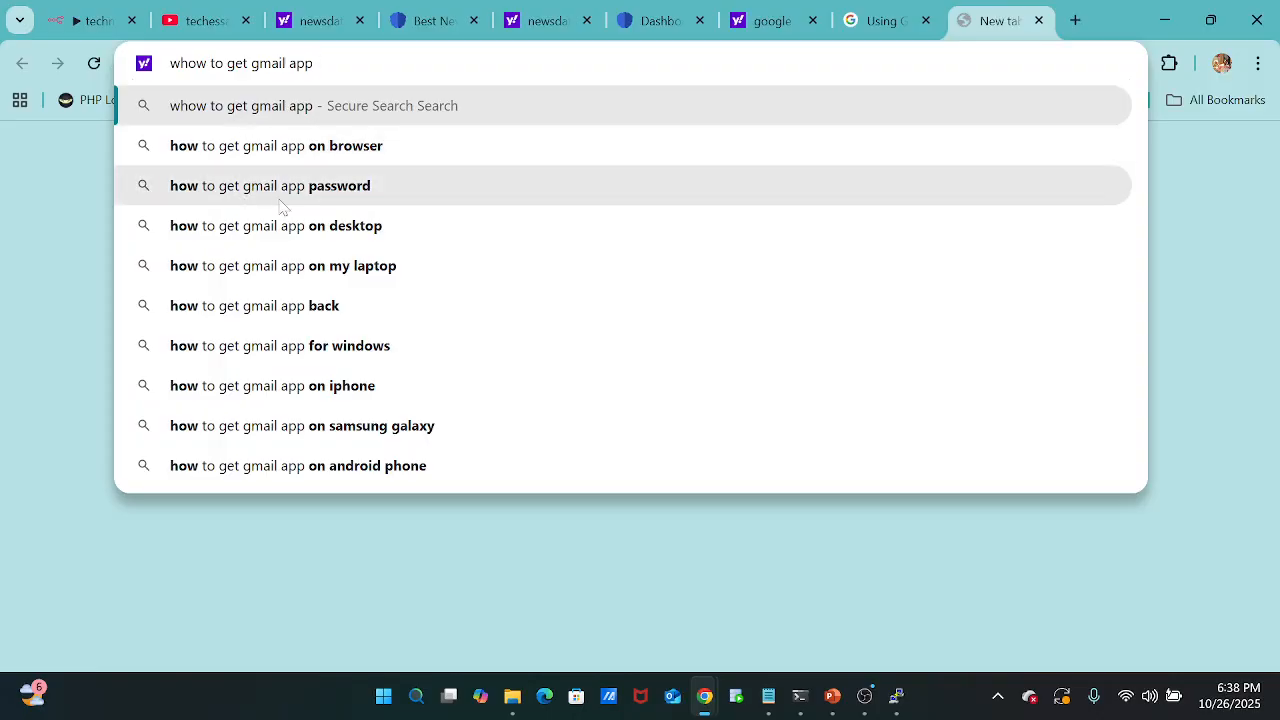
click(290, 190)
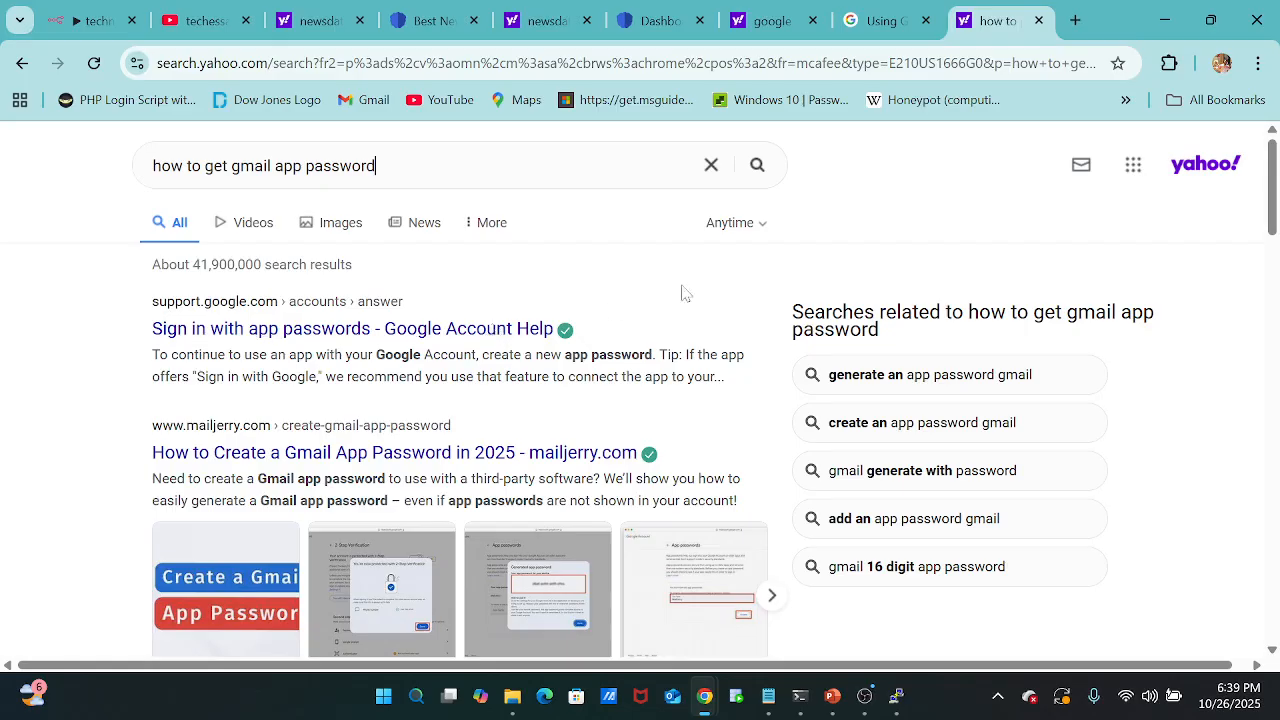
click(1222, 64)
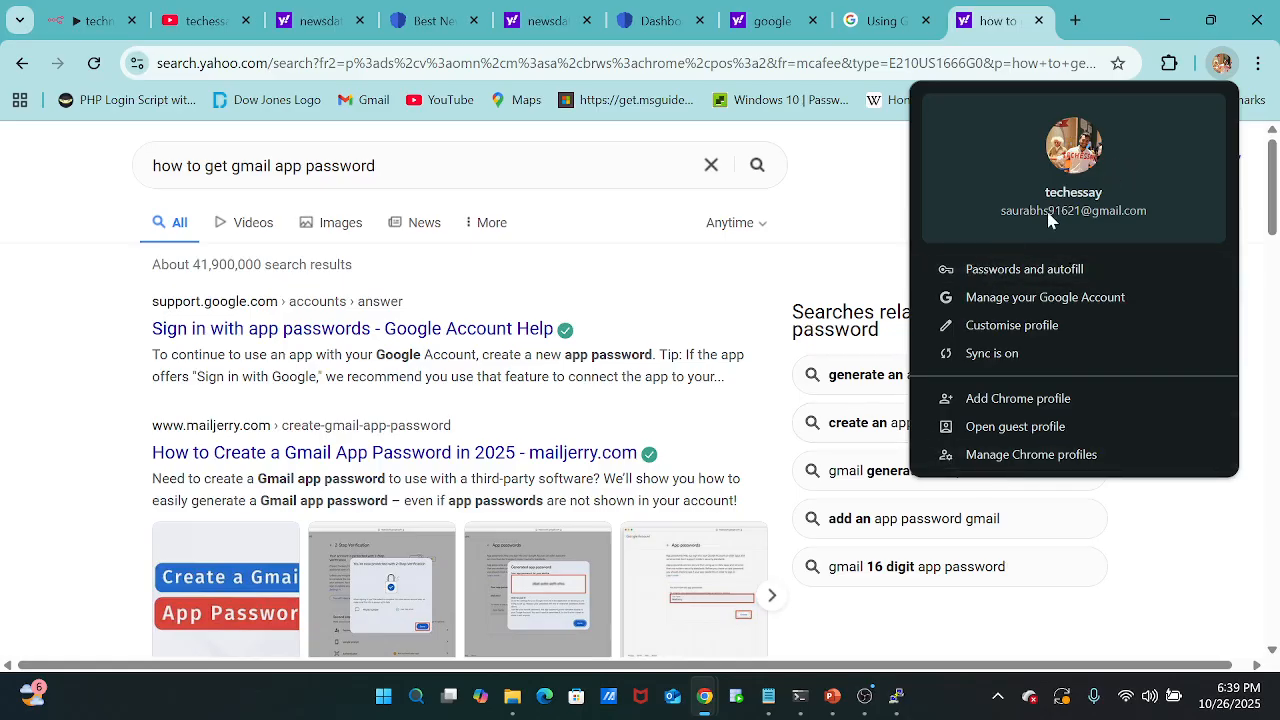
click(994, 464)
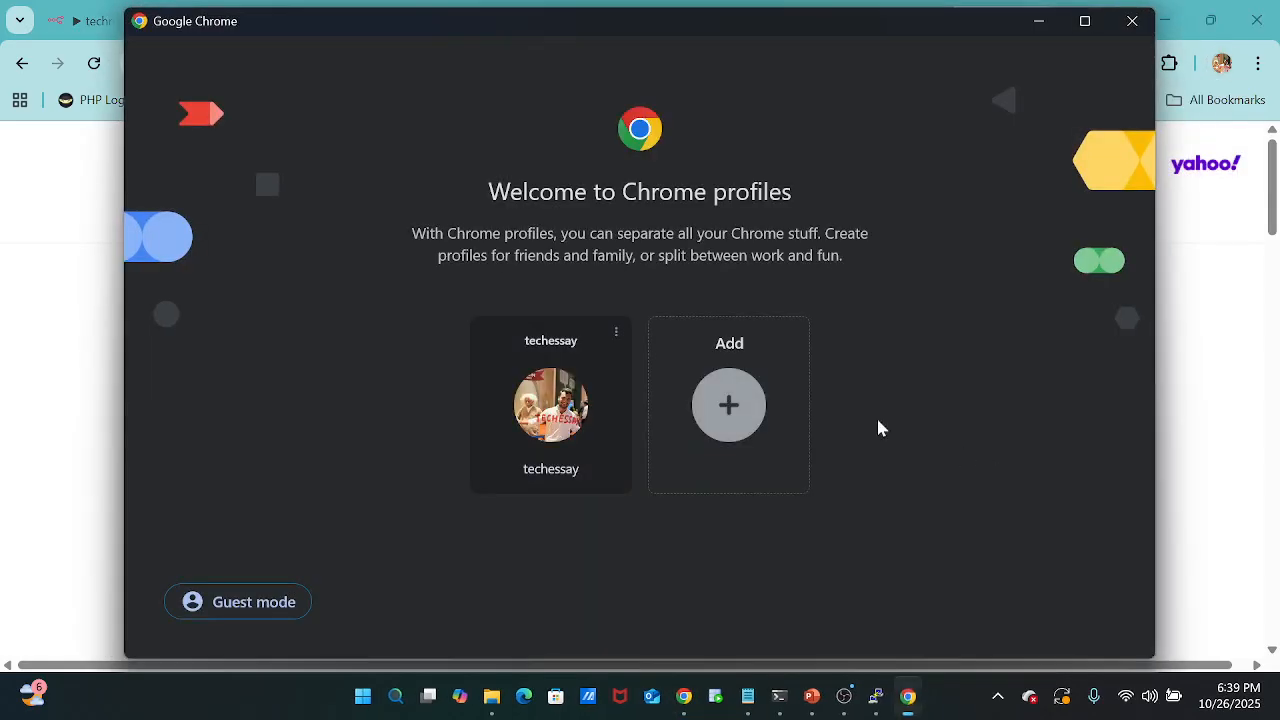
click(577, 432)
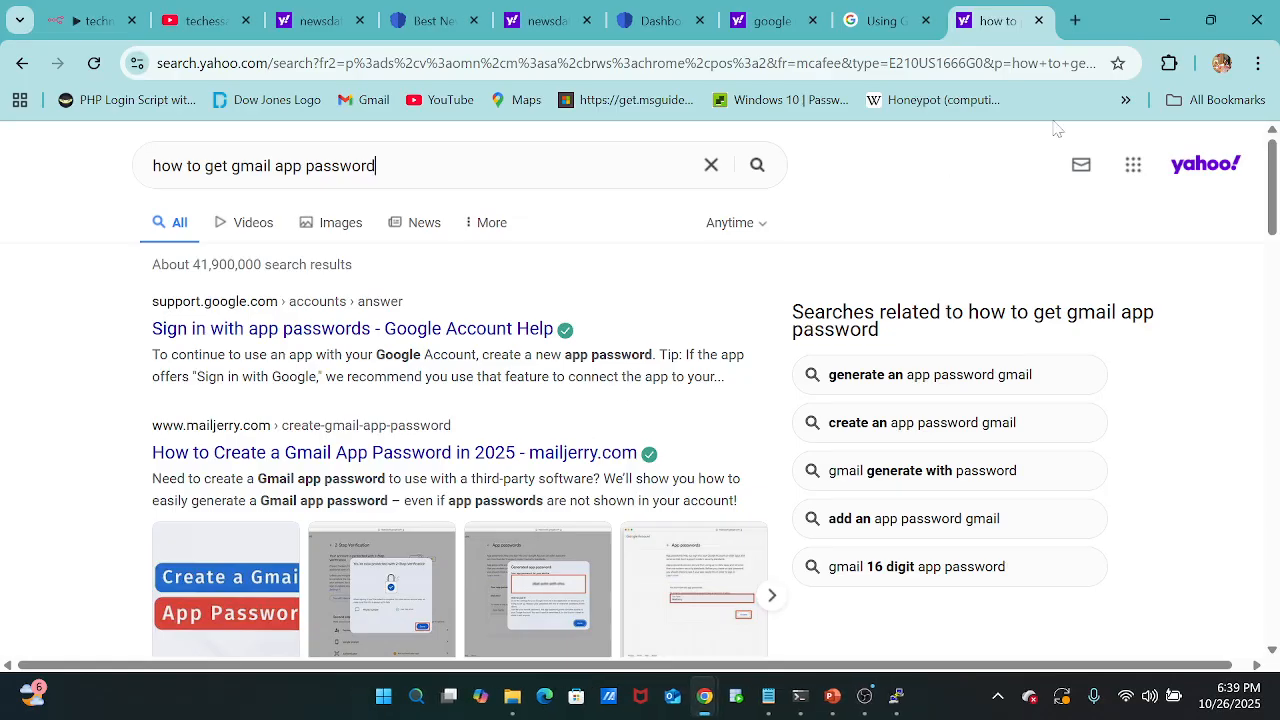
Load account.google.com in another new browser tab and open the Google Account's Security page.
click(1075, 20)
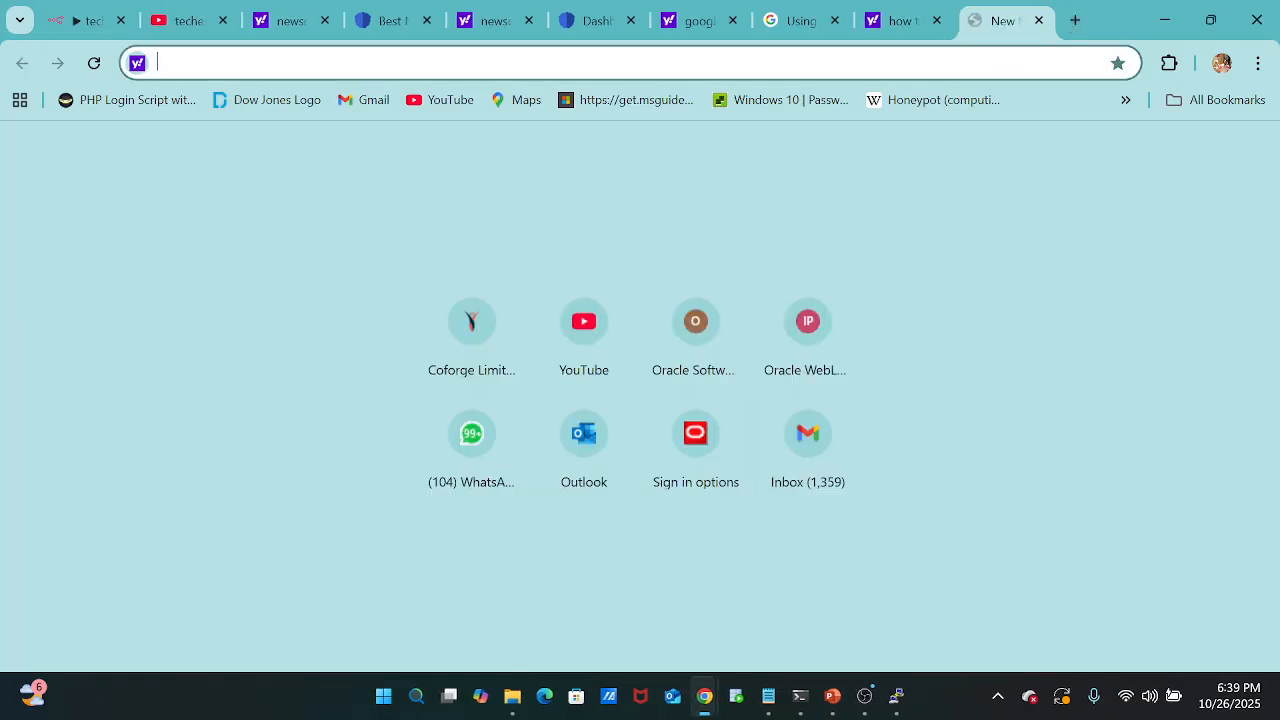
text(account)
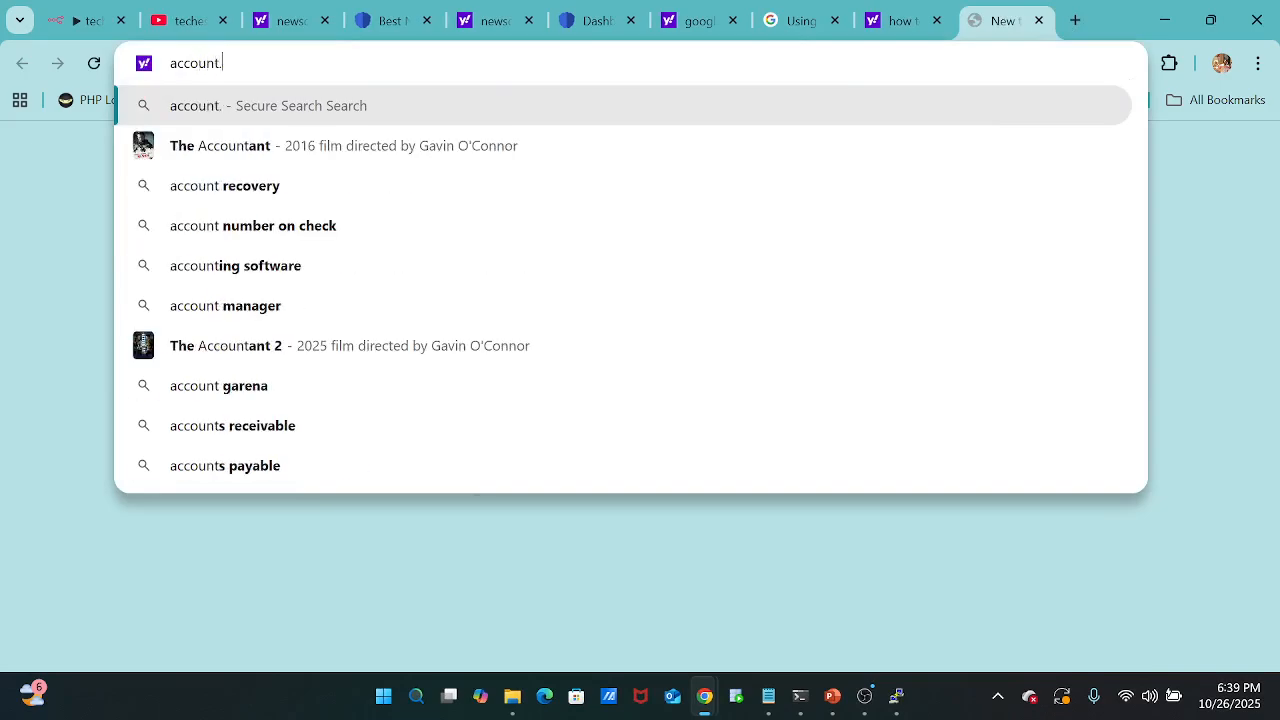
text(.google.com)
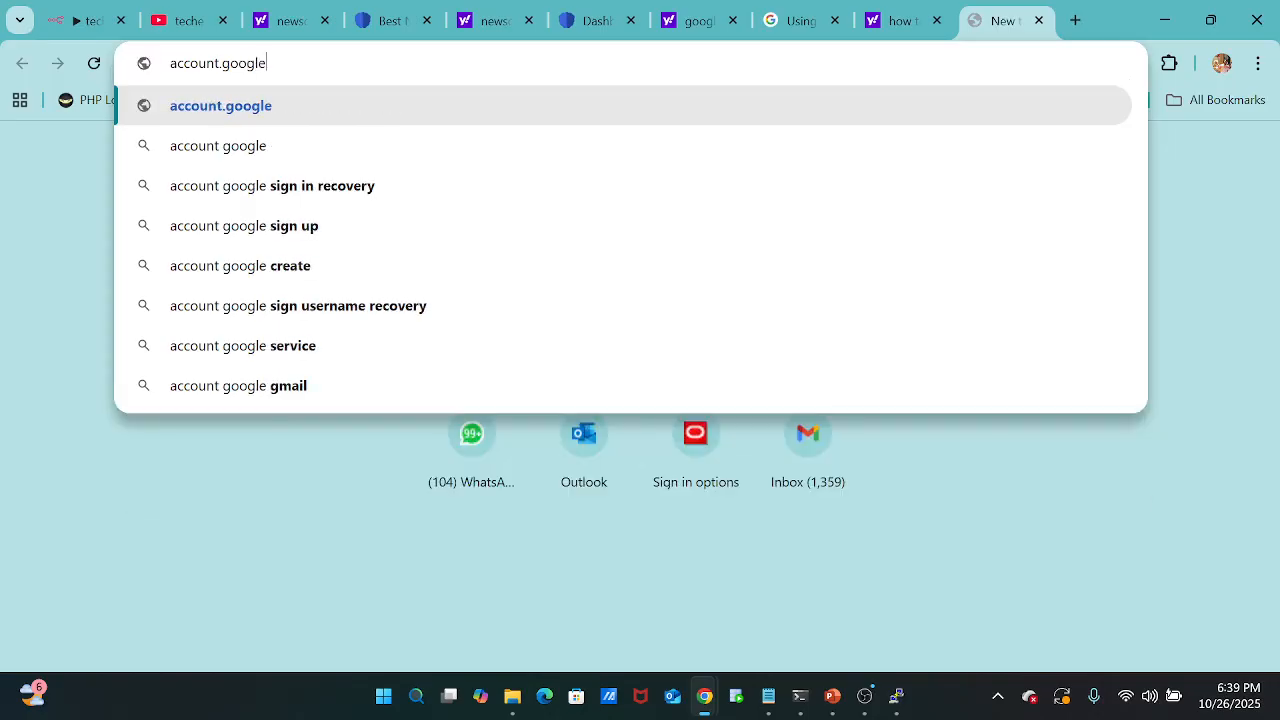
key(Return)
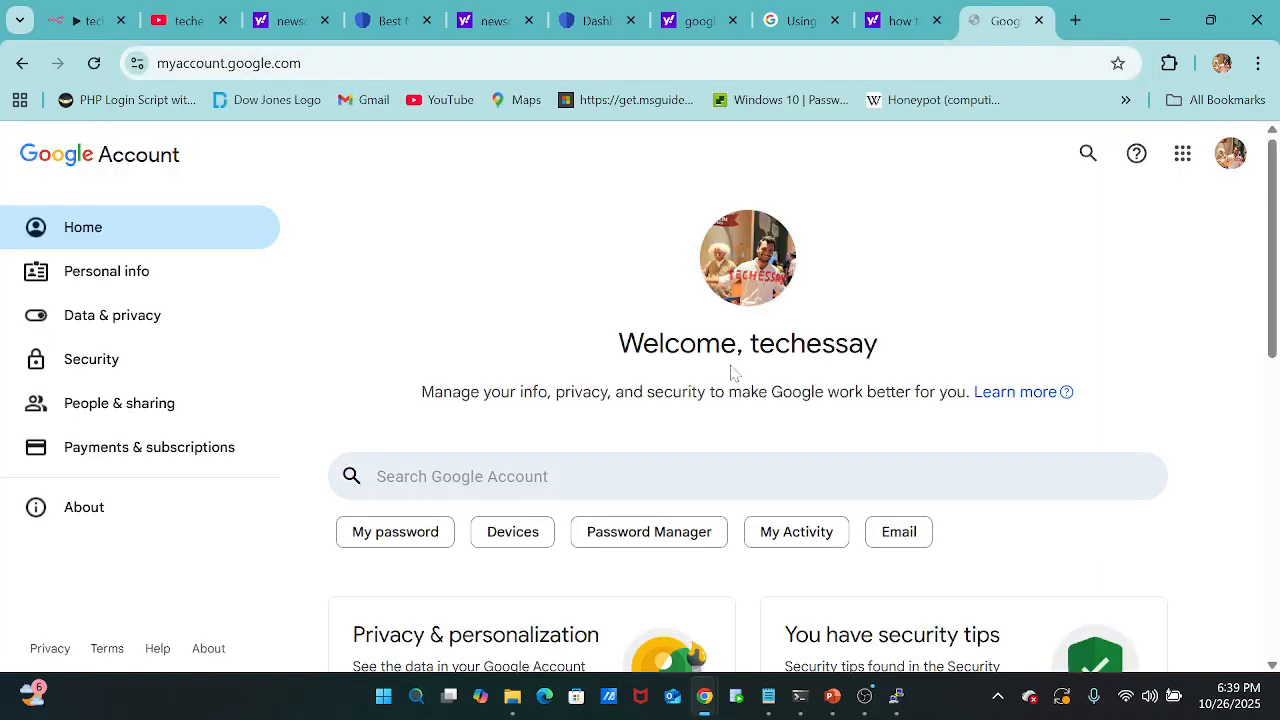
click(109, 363)
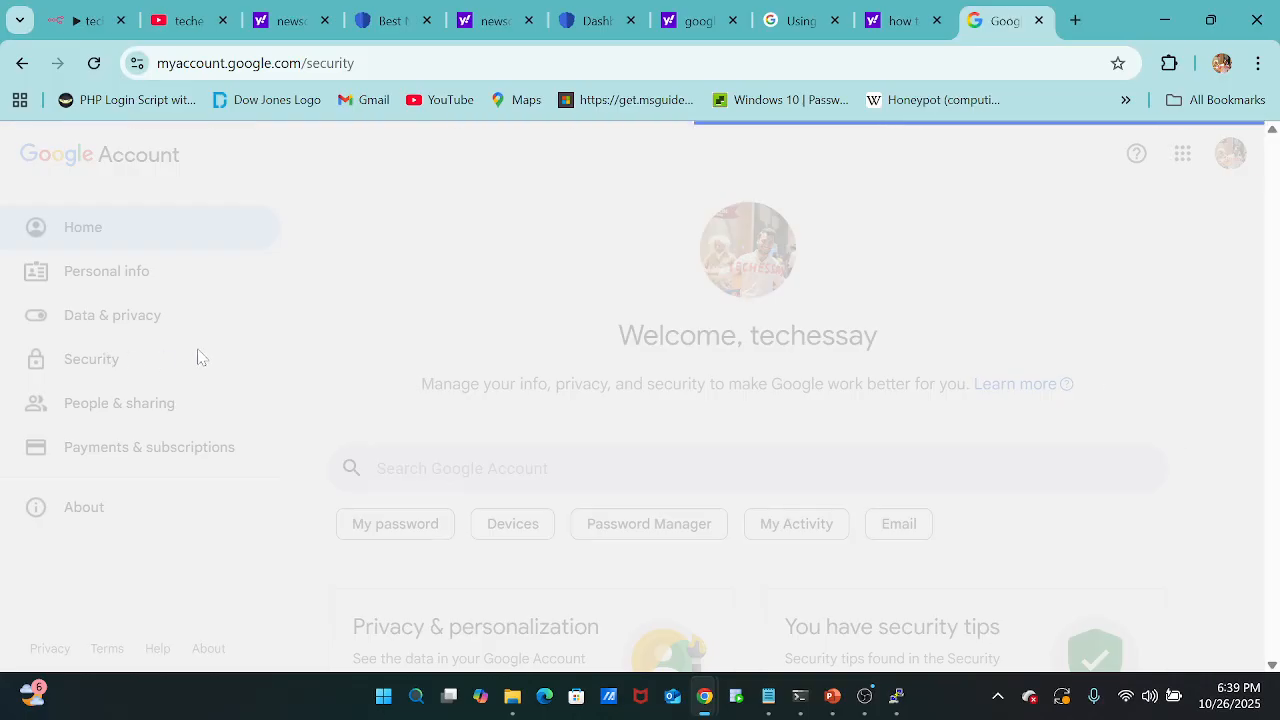
Search within the Google Account for the App passwords setting.
scroll(675, 391, down, 2)
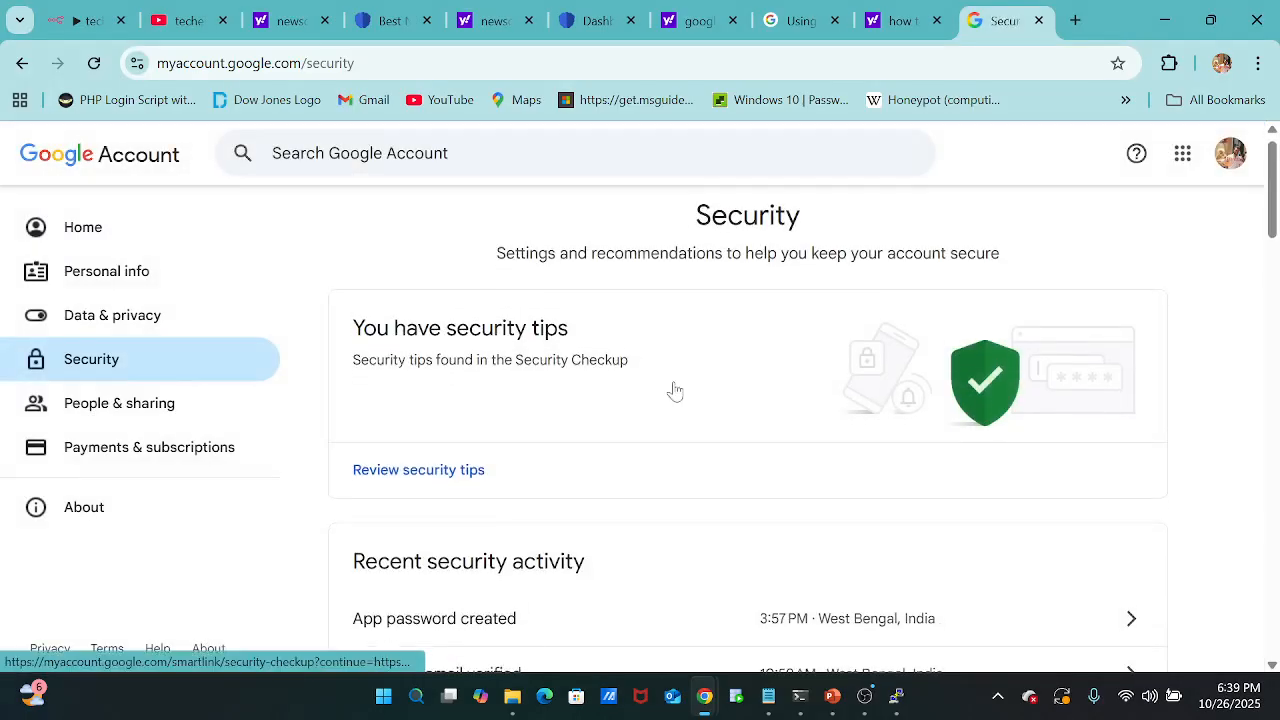
scroll(675, 391, down, 1)
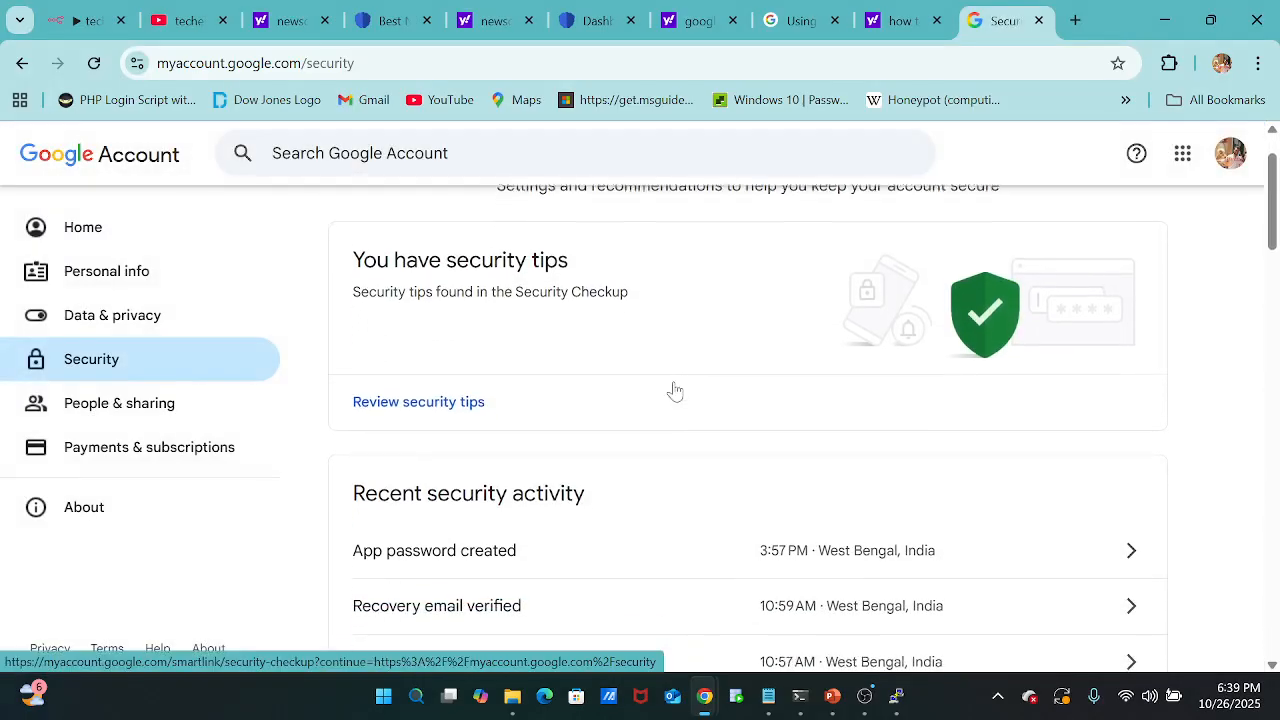
scroll(675, 391, down, 1)
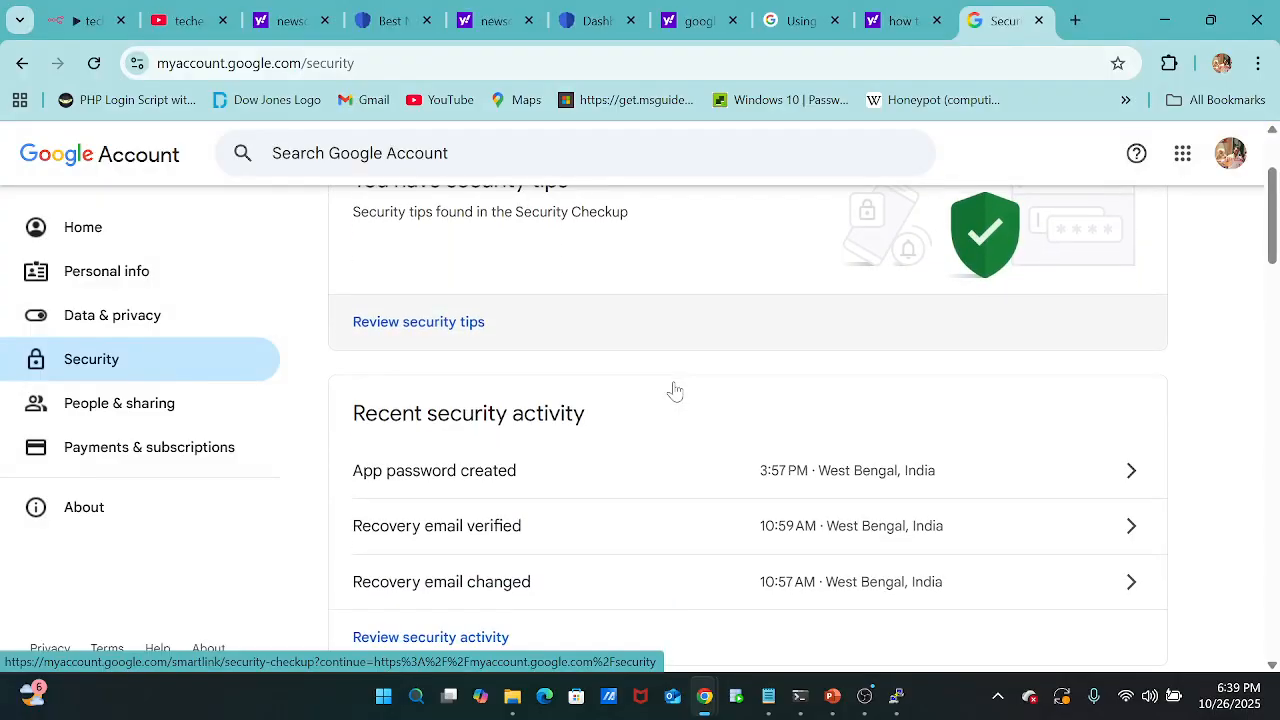
scroll(675, 391, up, 1)
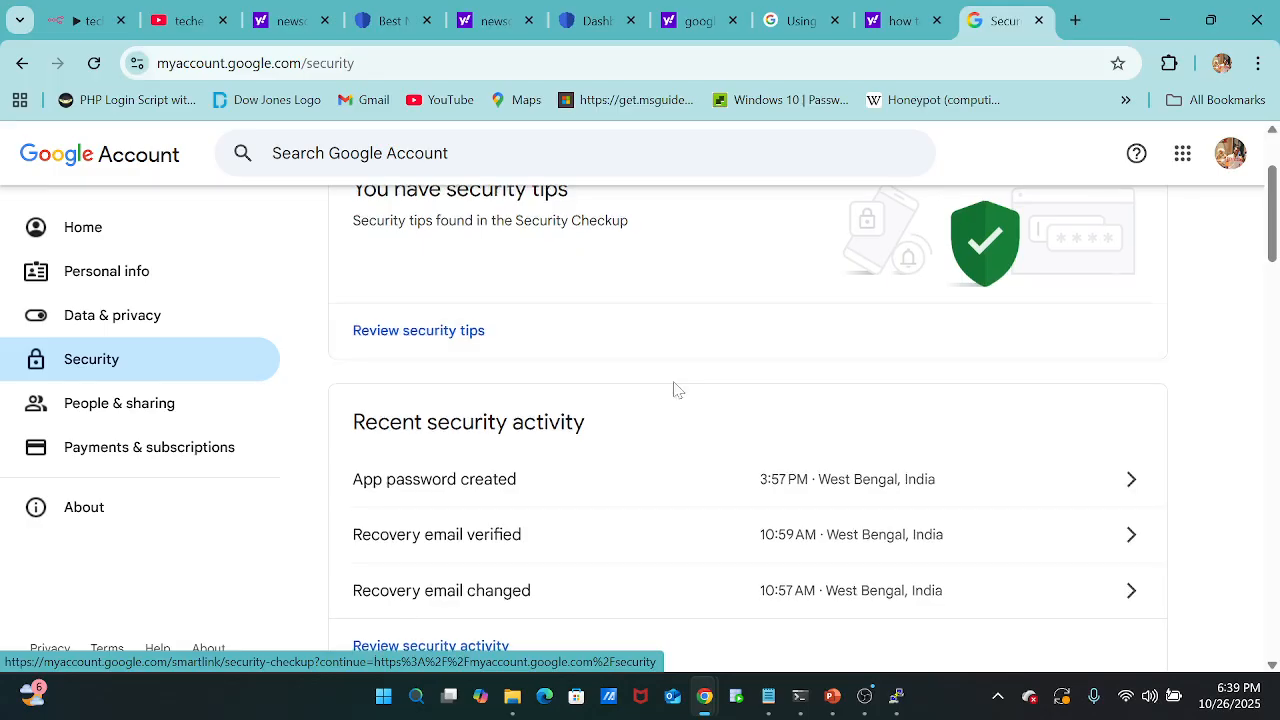
click(441, 154)
text(ap)
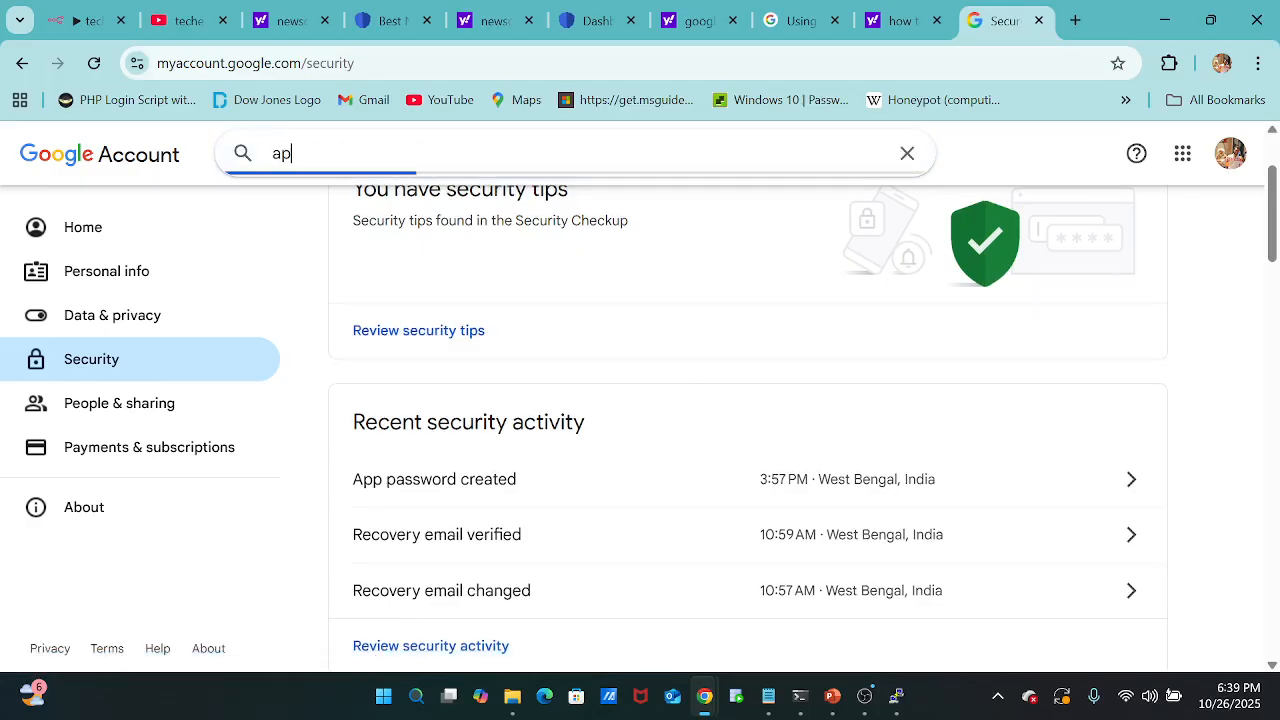
text(p passwo)
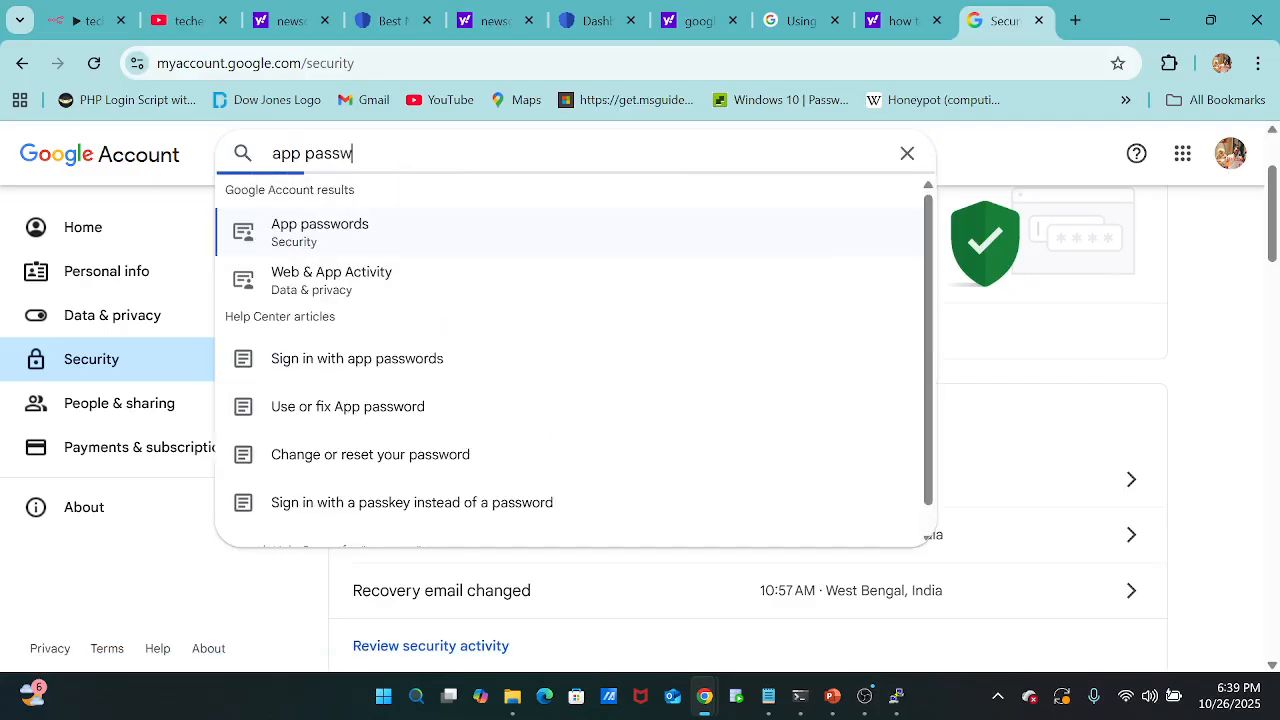
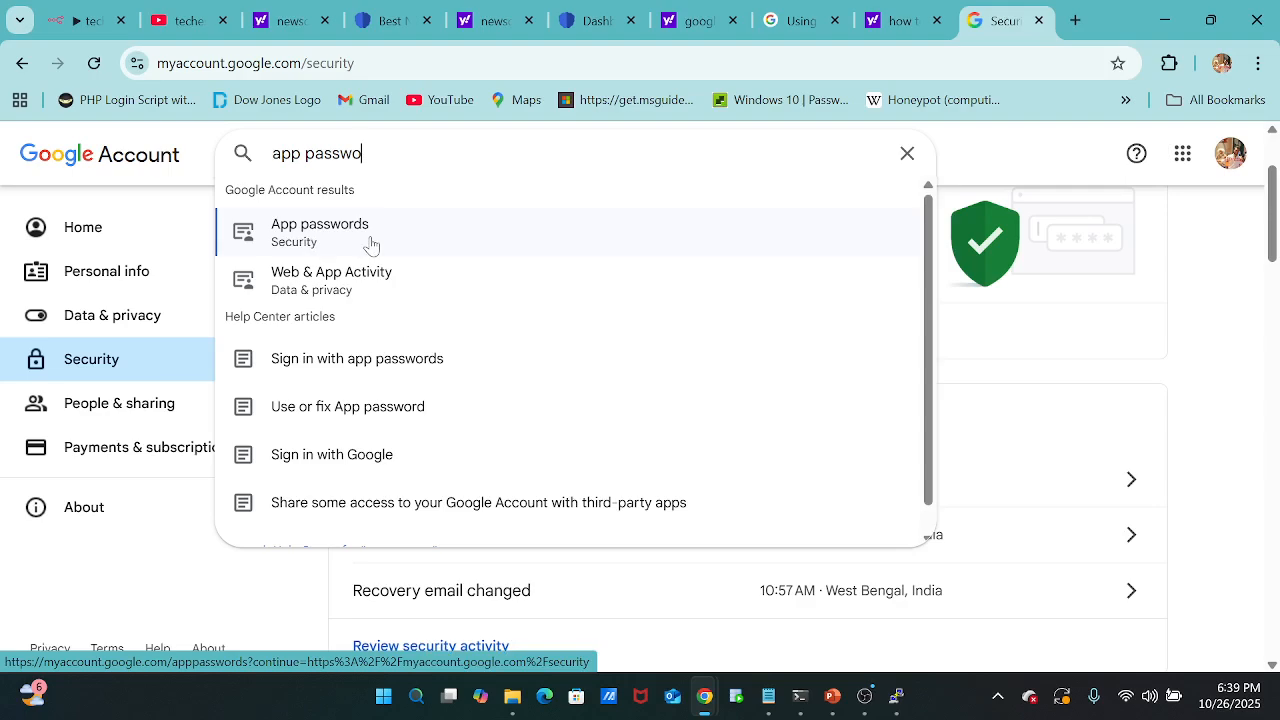
Search the web in a new browser tab for "google smtp details".
click(1075, 21)
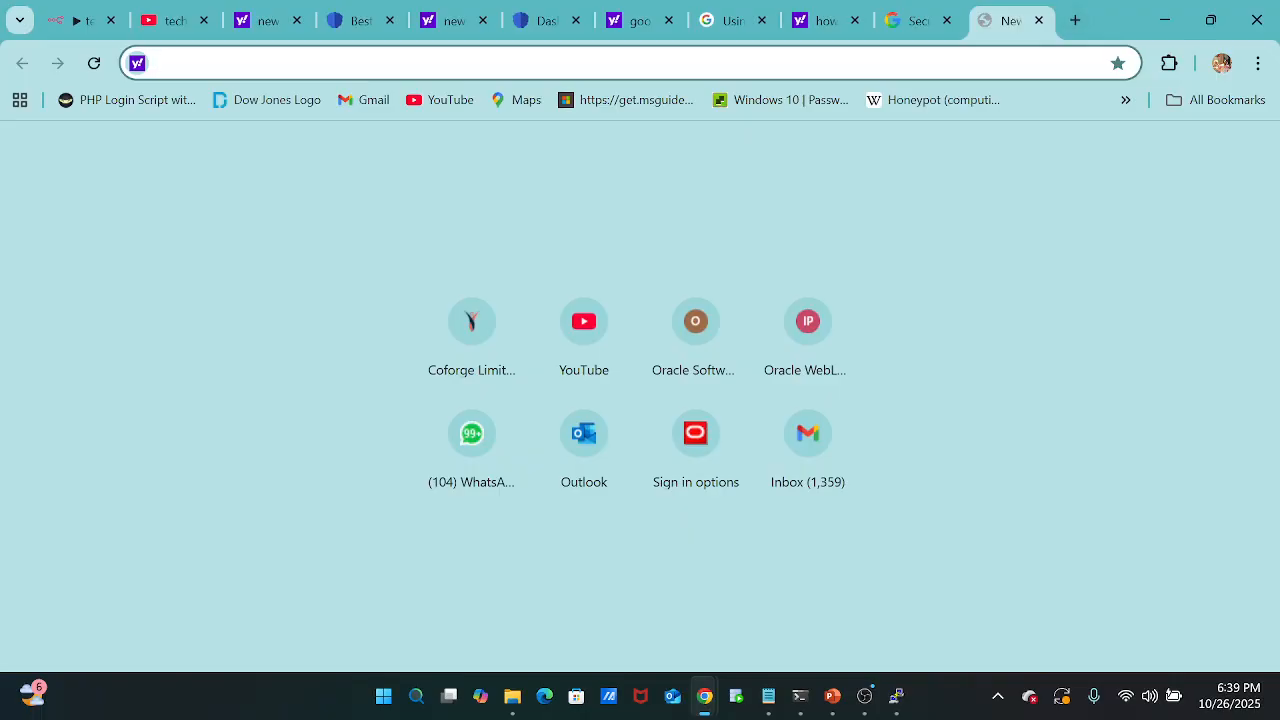
text(google )
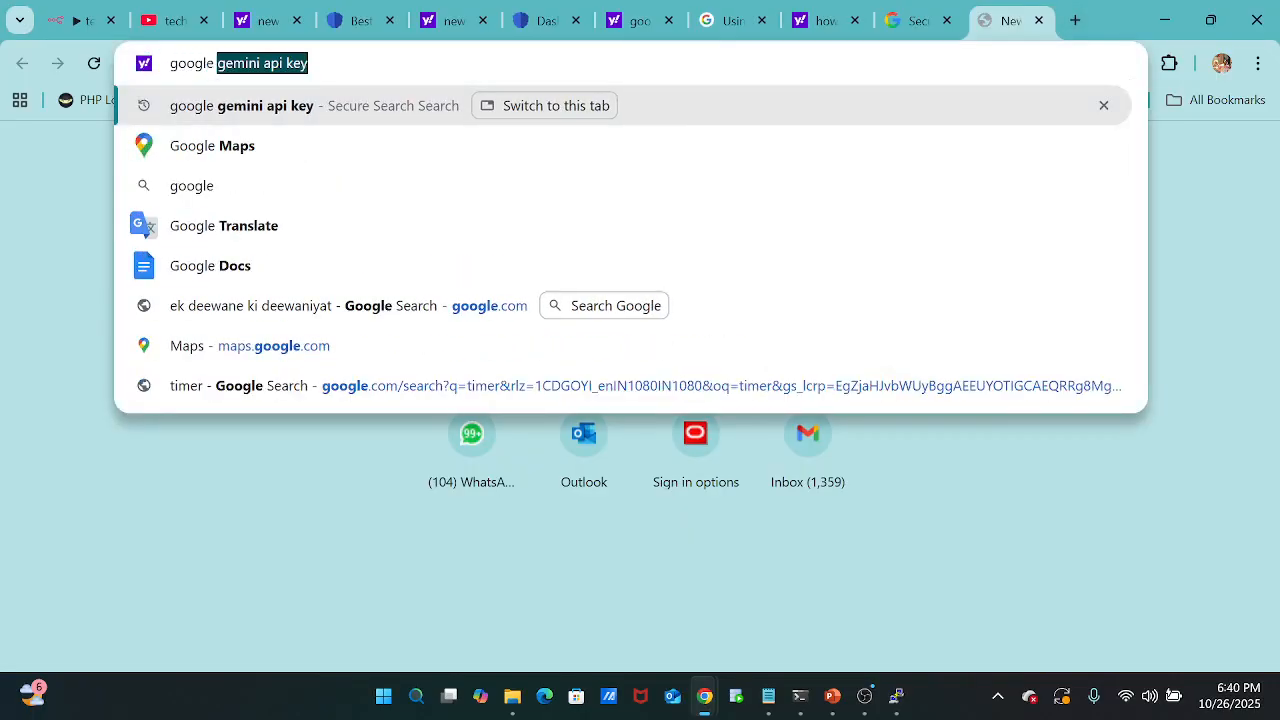
text(smtp det)
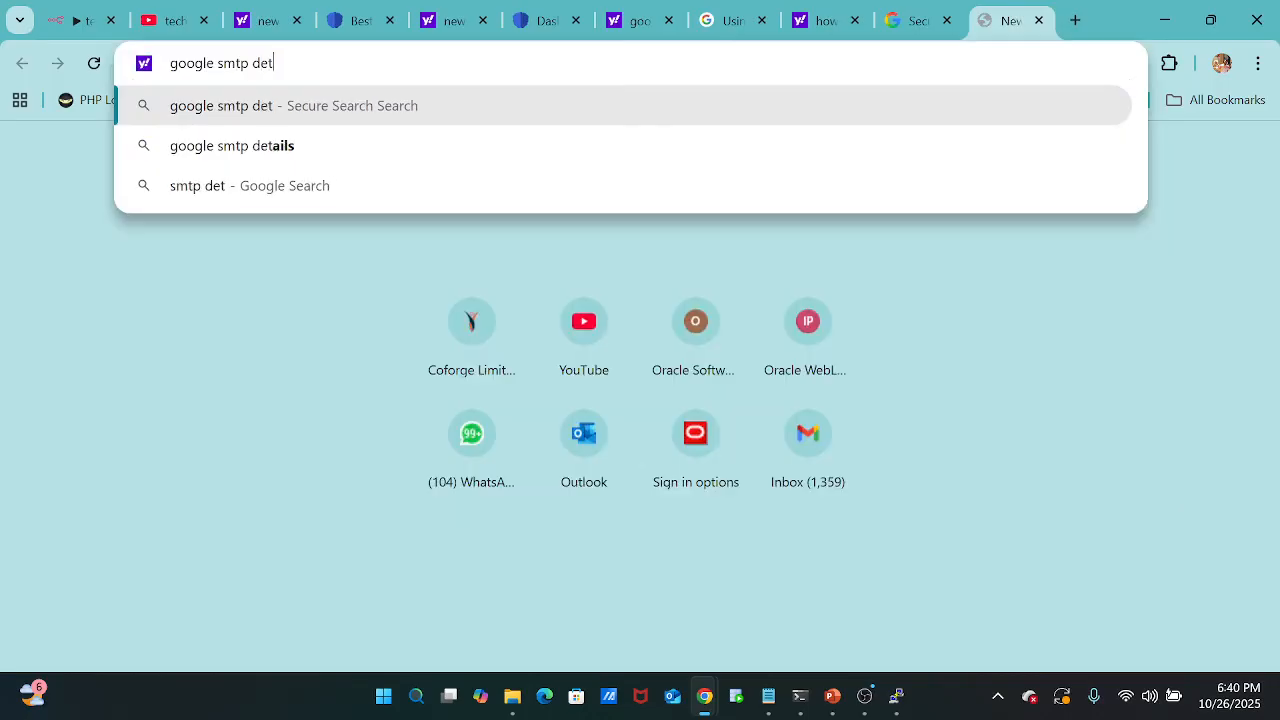
text(ails)
key(Return)
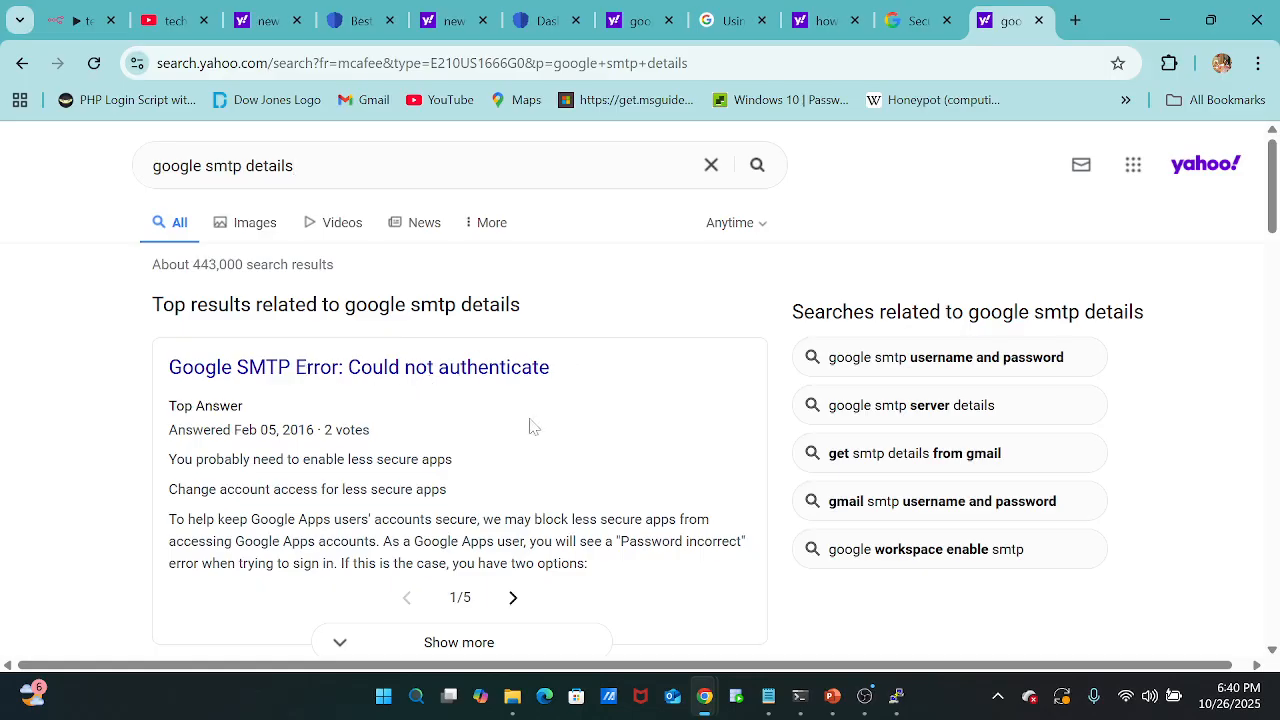
Open Google's help article on sending email from a printer, scanner, or app and examine its SMTP server addresses and ports.
scroll(531, 427, down, 2)
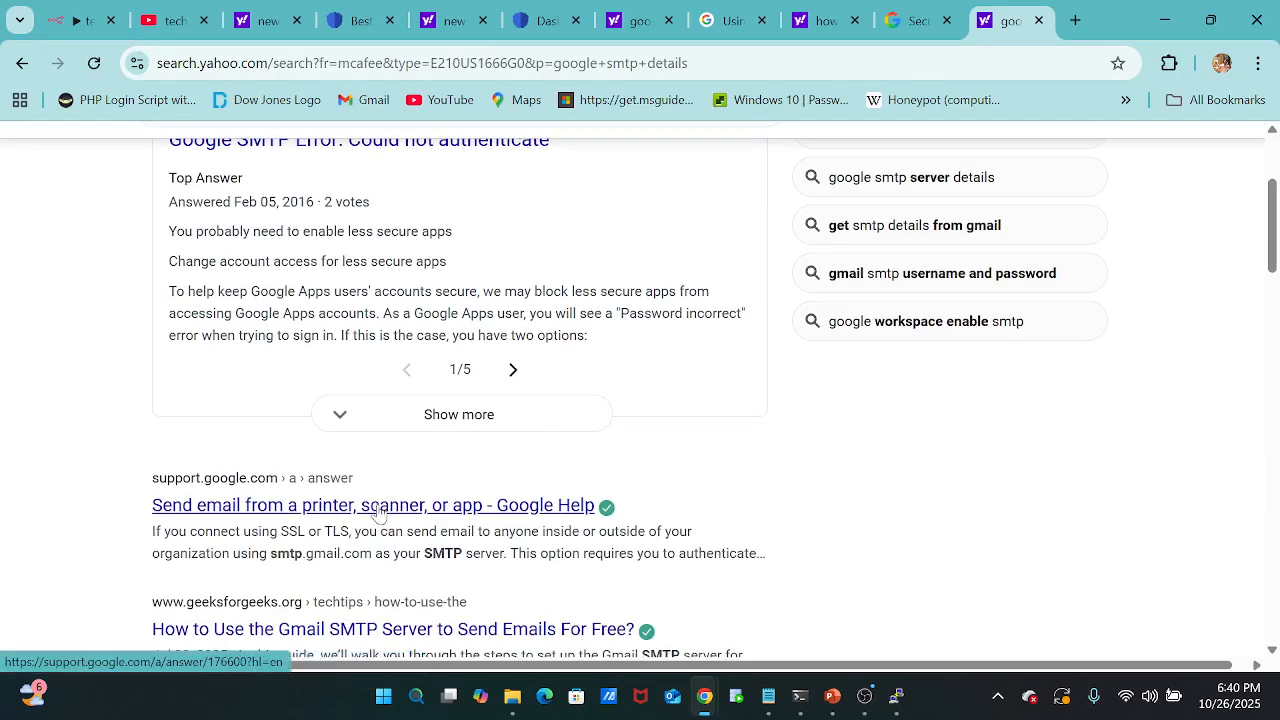
click(379, 508)
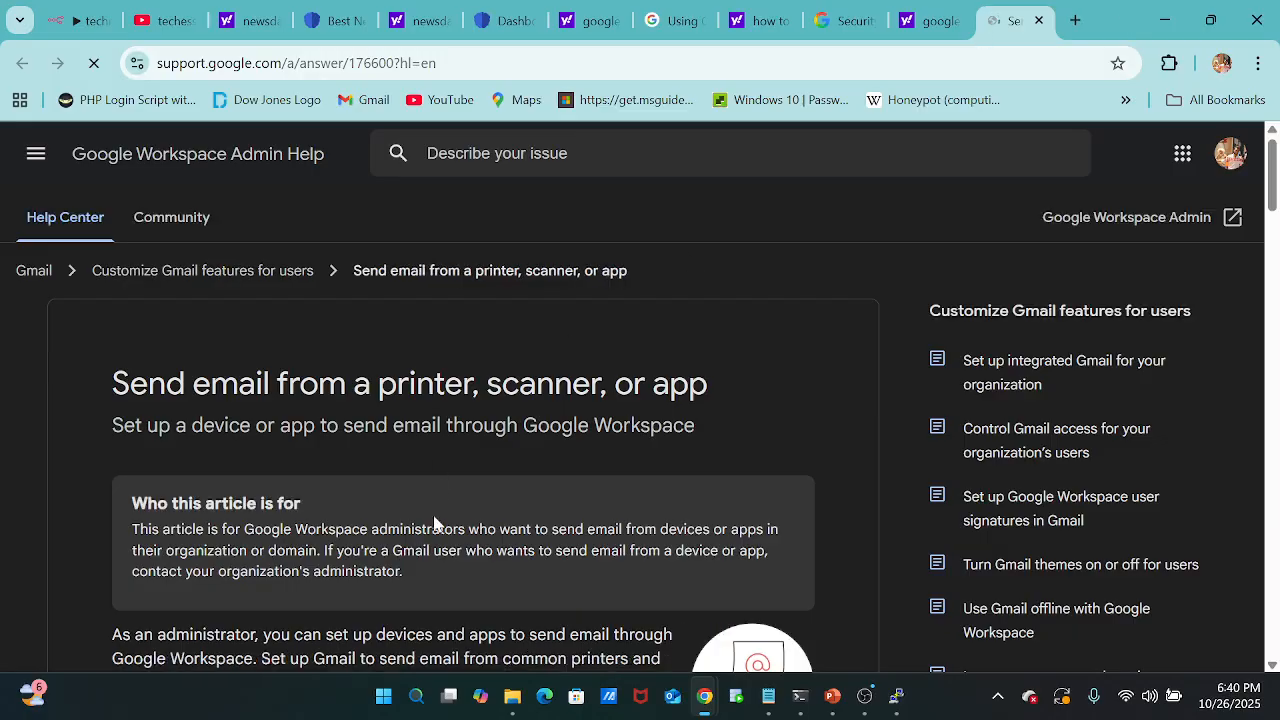
scroll(434, 520, down, 10)
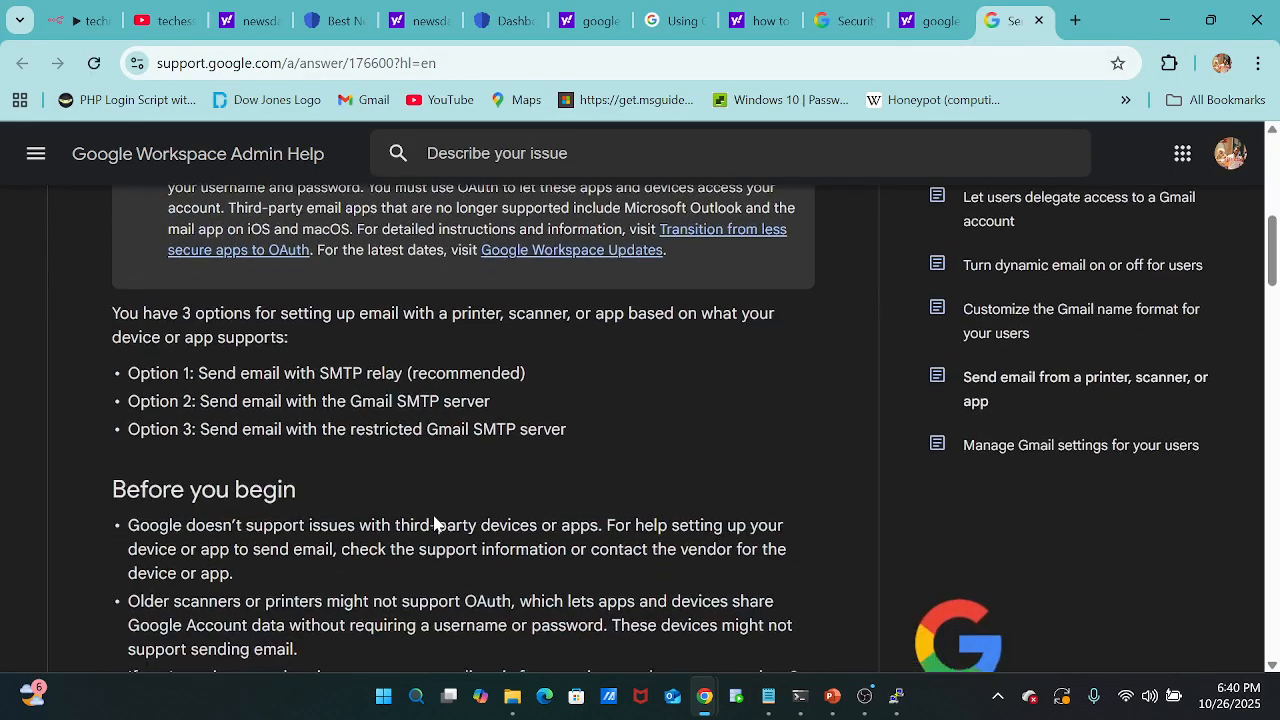
scroll(434, 521, down, 5)
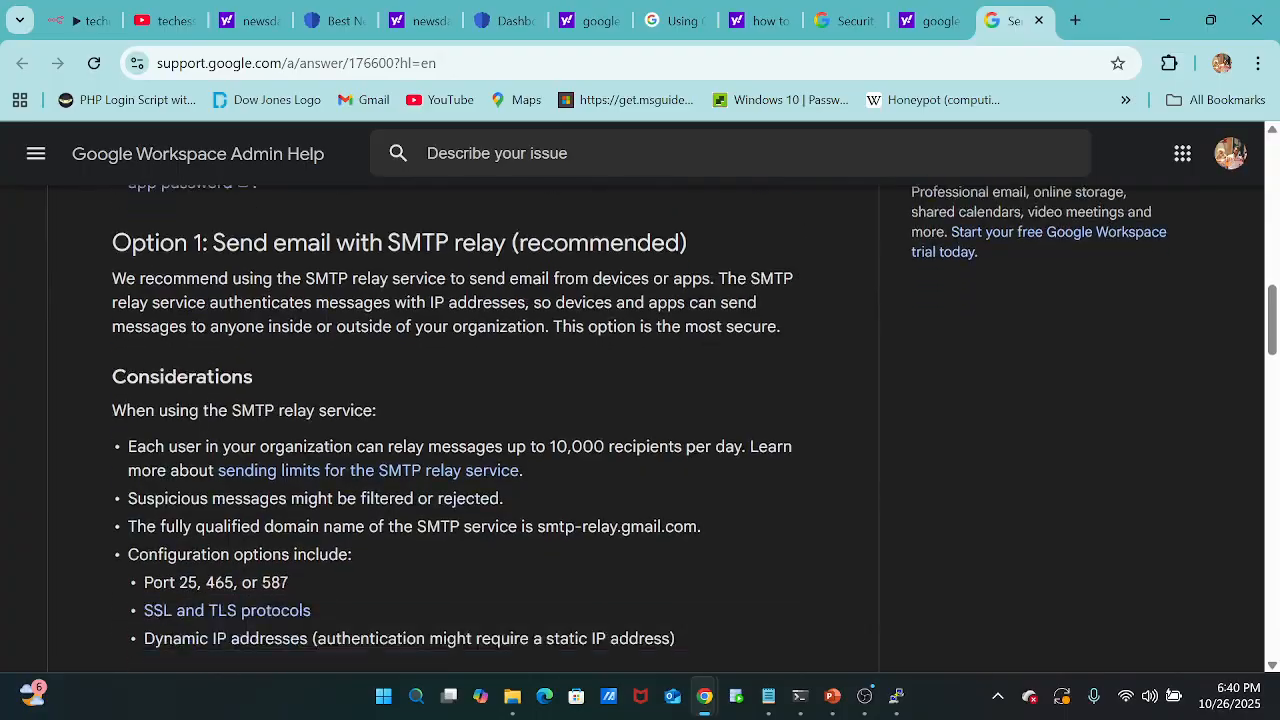
scroll(434, 521, down, 2)
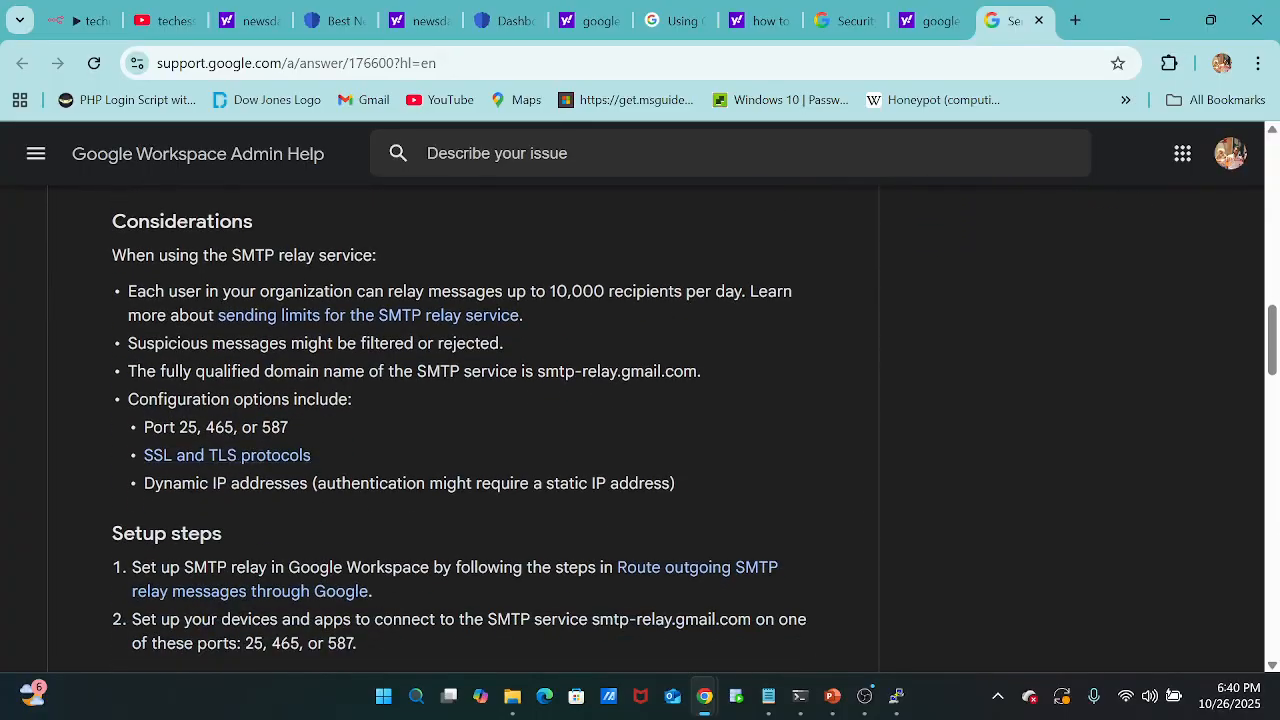
drag(206, 427, 234, 427)
scroll(436, 401, down, 2)
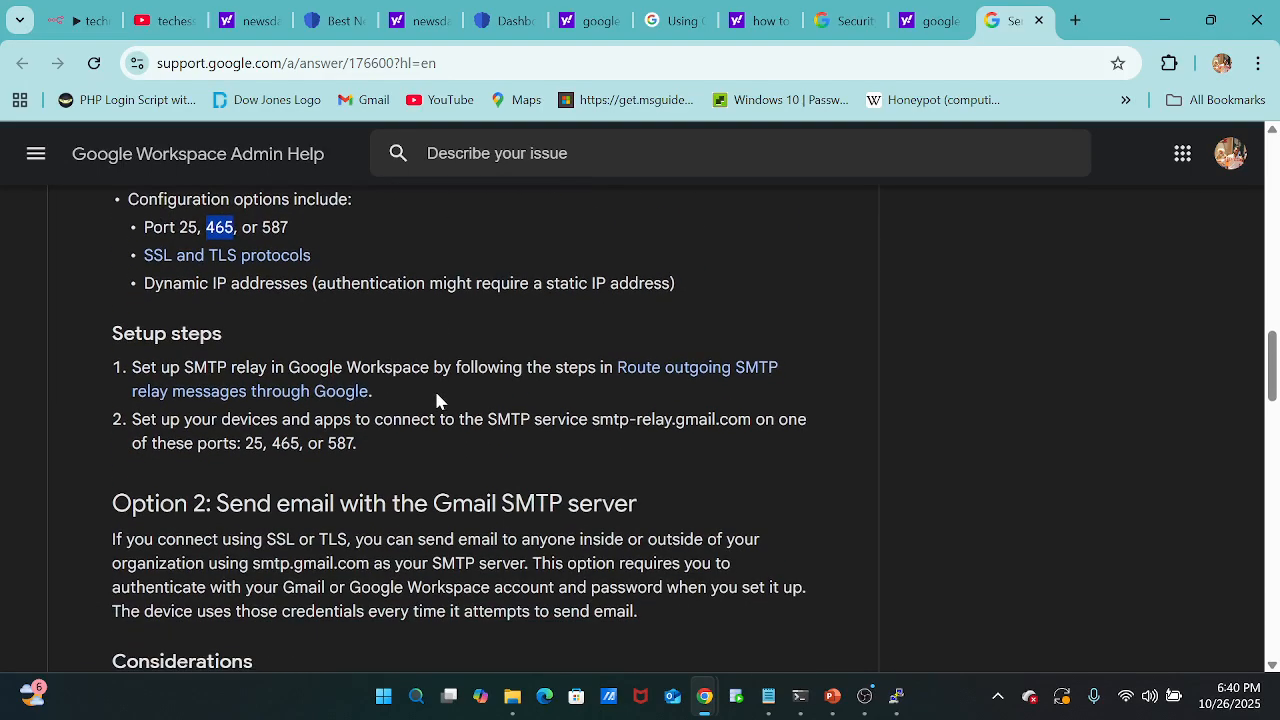
scroll(436, 401, down, 2)
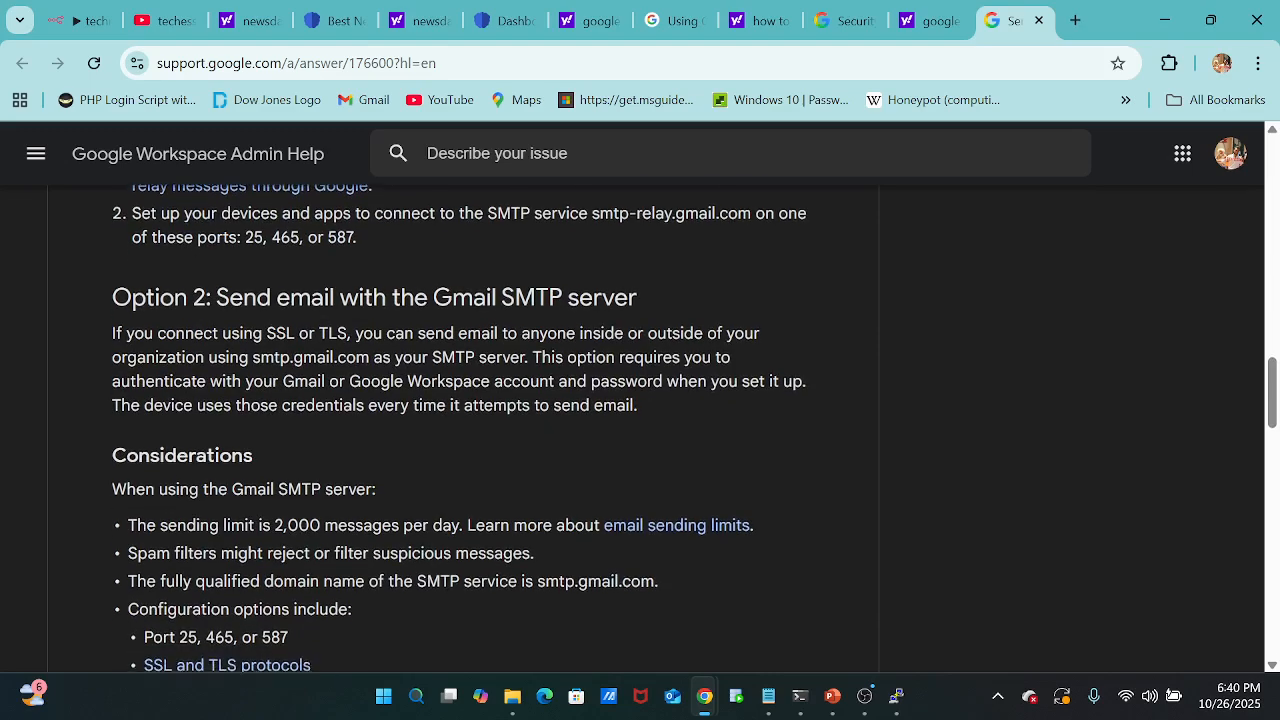
scroll(434, 388, down, 4)
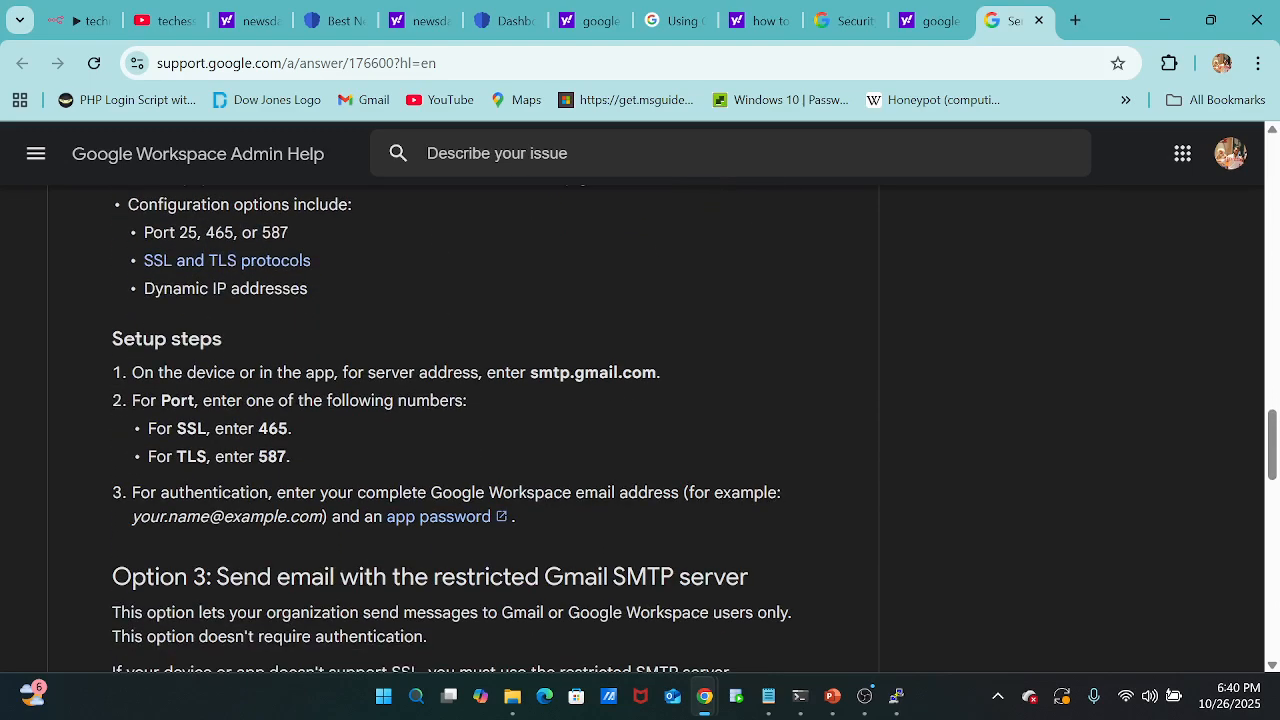
scroll(434, 388, down, 3)
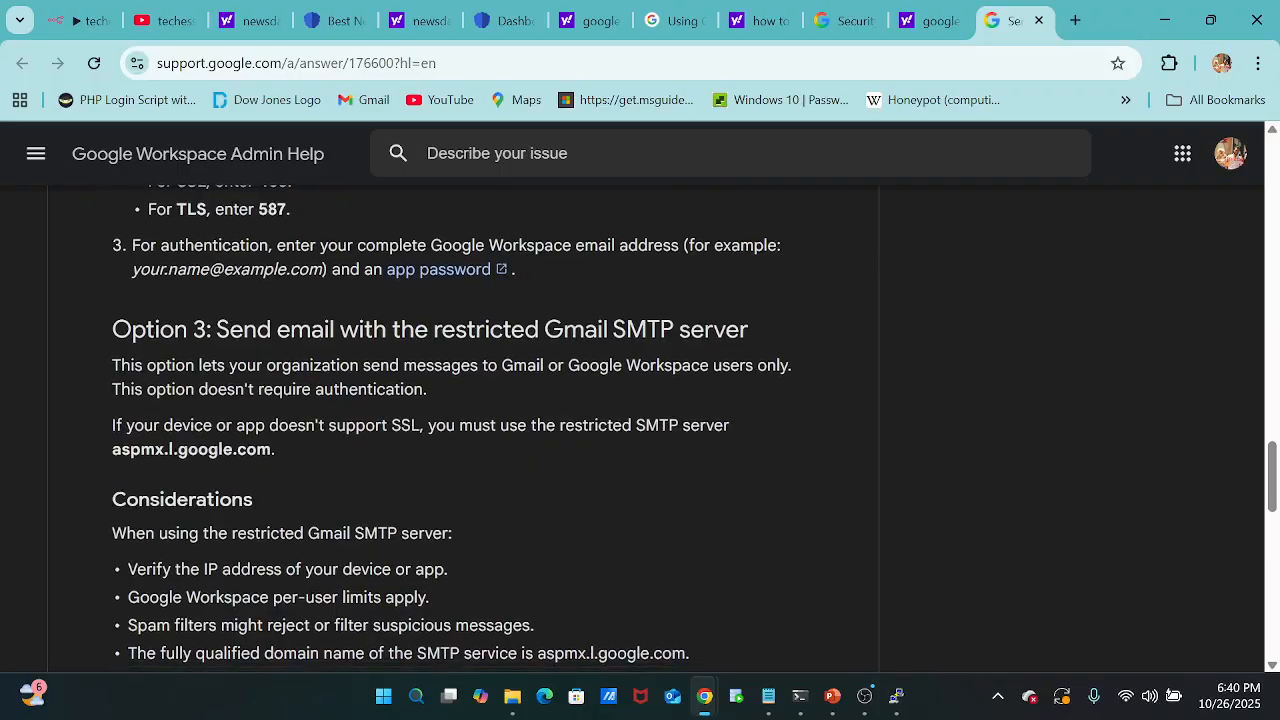
scroll(434, 388, down, 4)
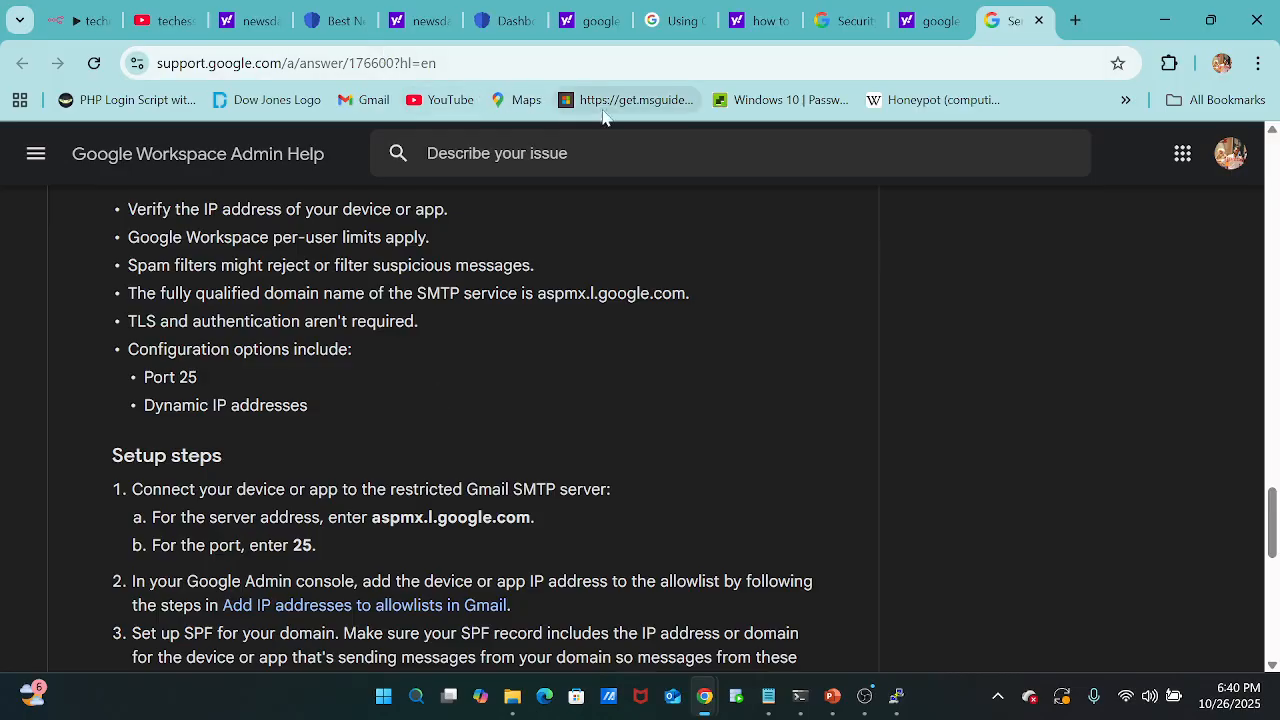
Return to the n8n workflow and enter the sender's Gmail address as the Send email node's From Email.
click(86, 20)
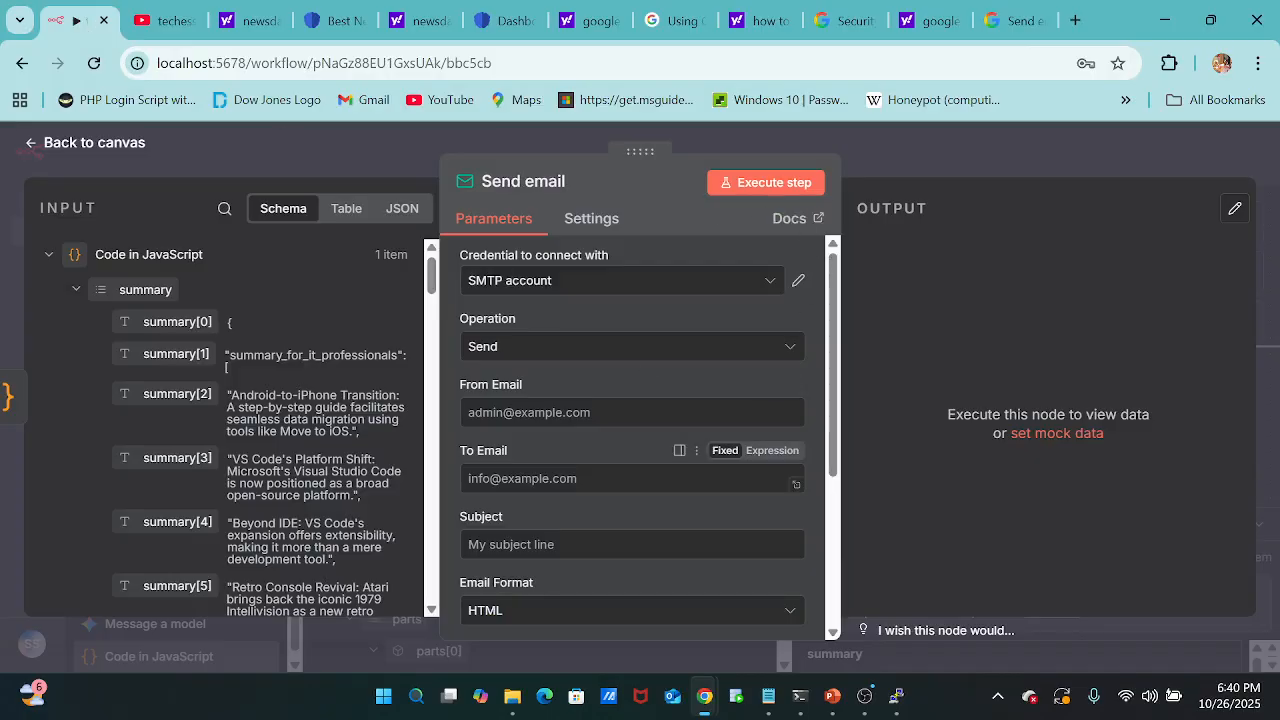
scroll(640, 440, down, 1)
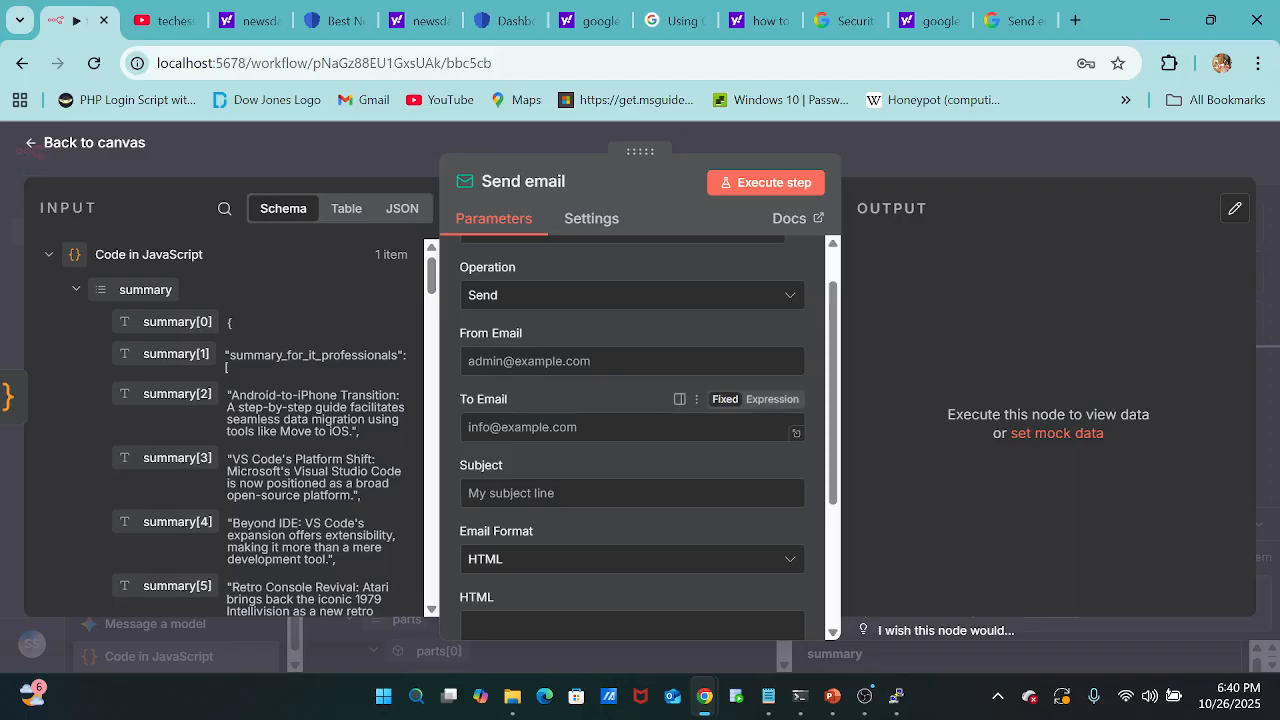
scroll(632, 400, up, 1)
scroll(640, 440, down, 1)
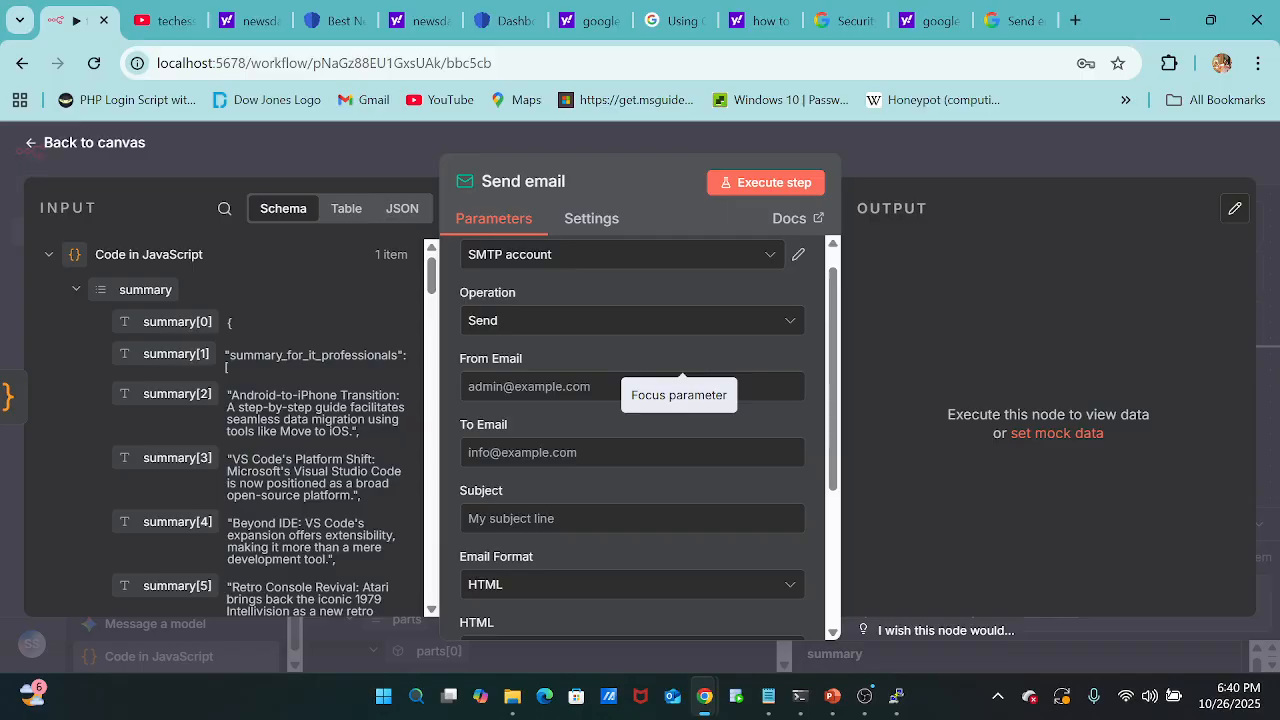
click(630, 387)
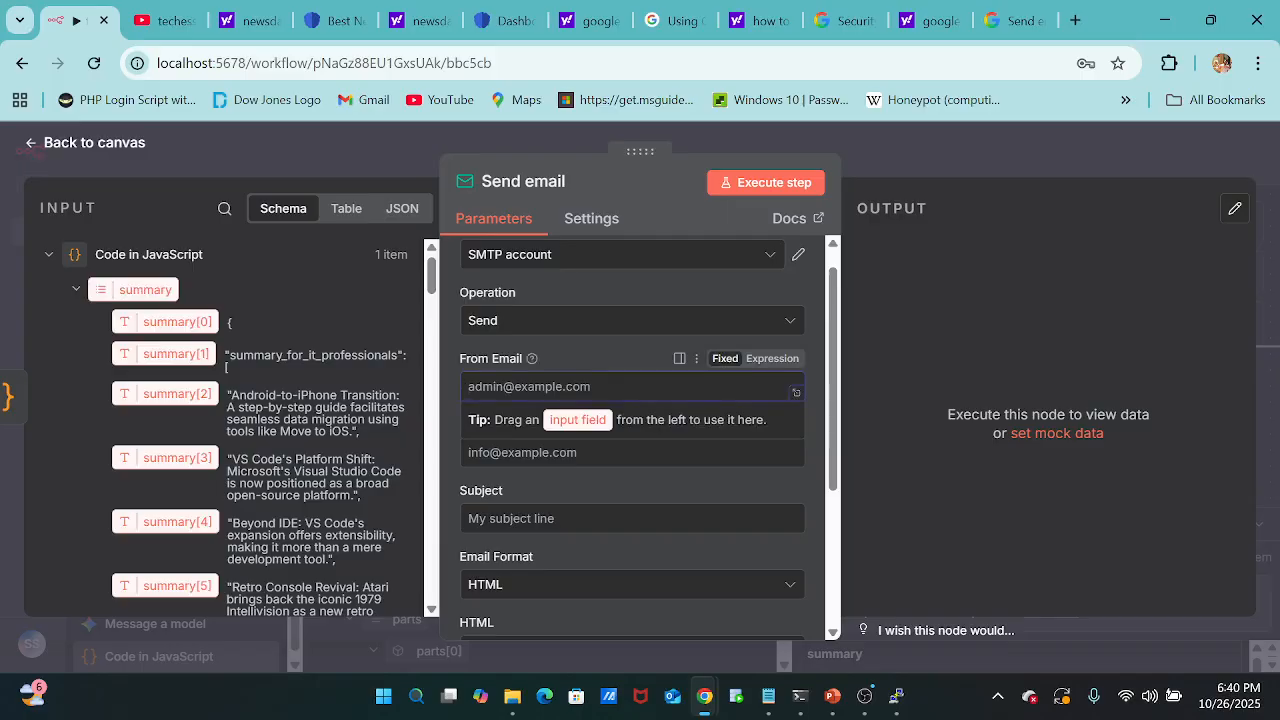
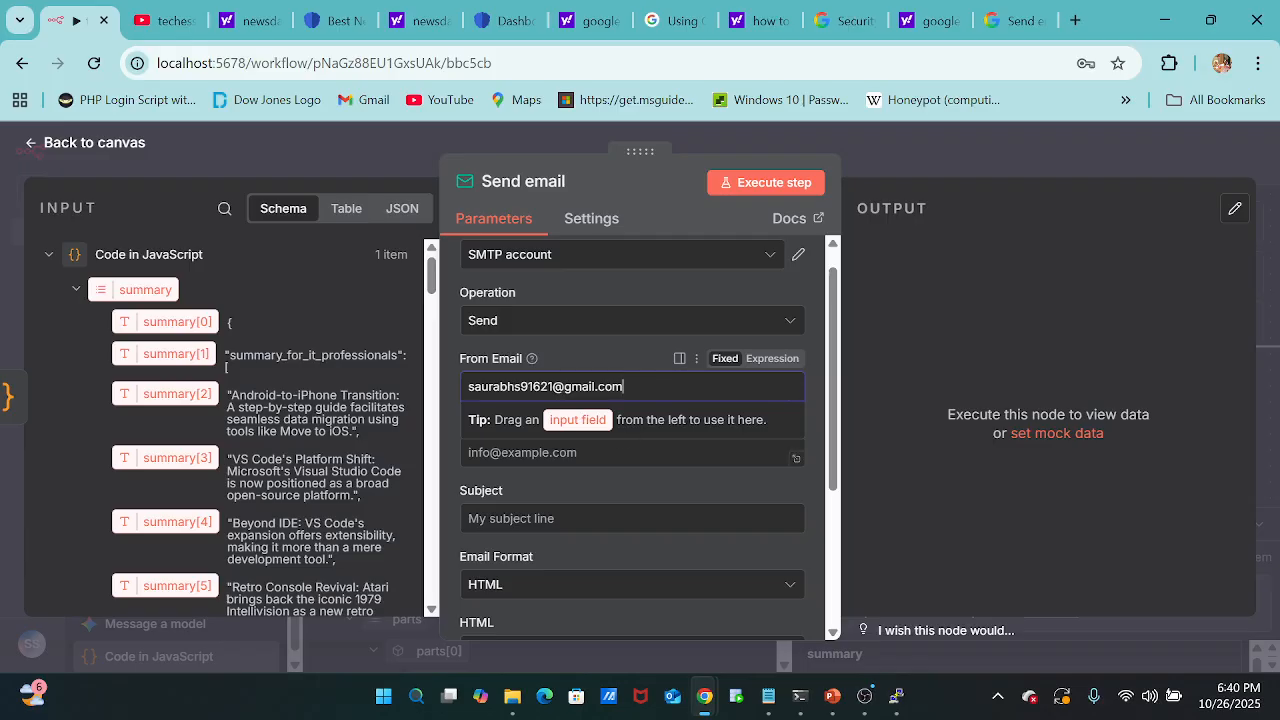
Enter the recipient's Yahoo address as the Send email node's To Email.
click(630, 453)
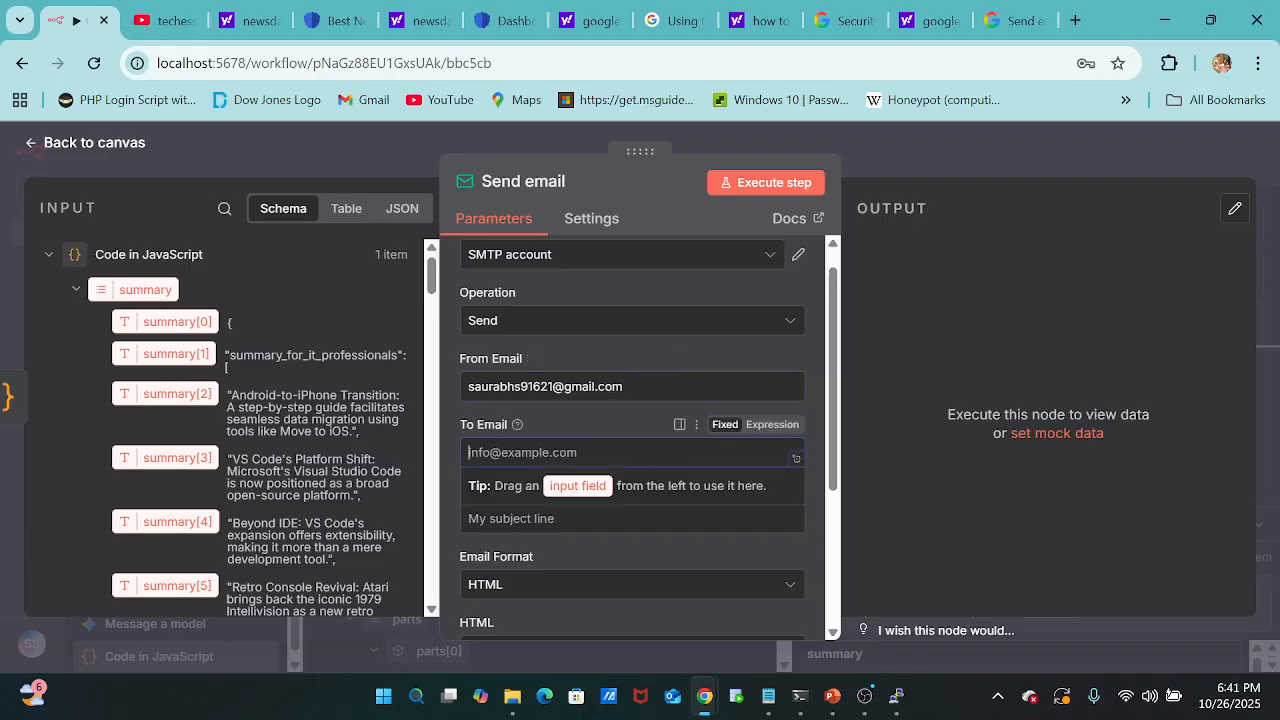
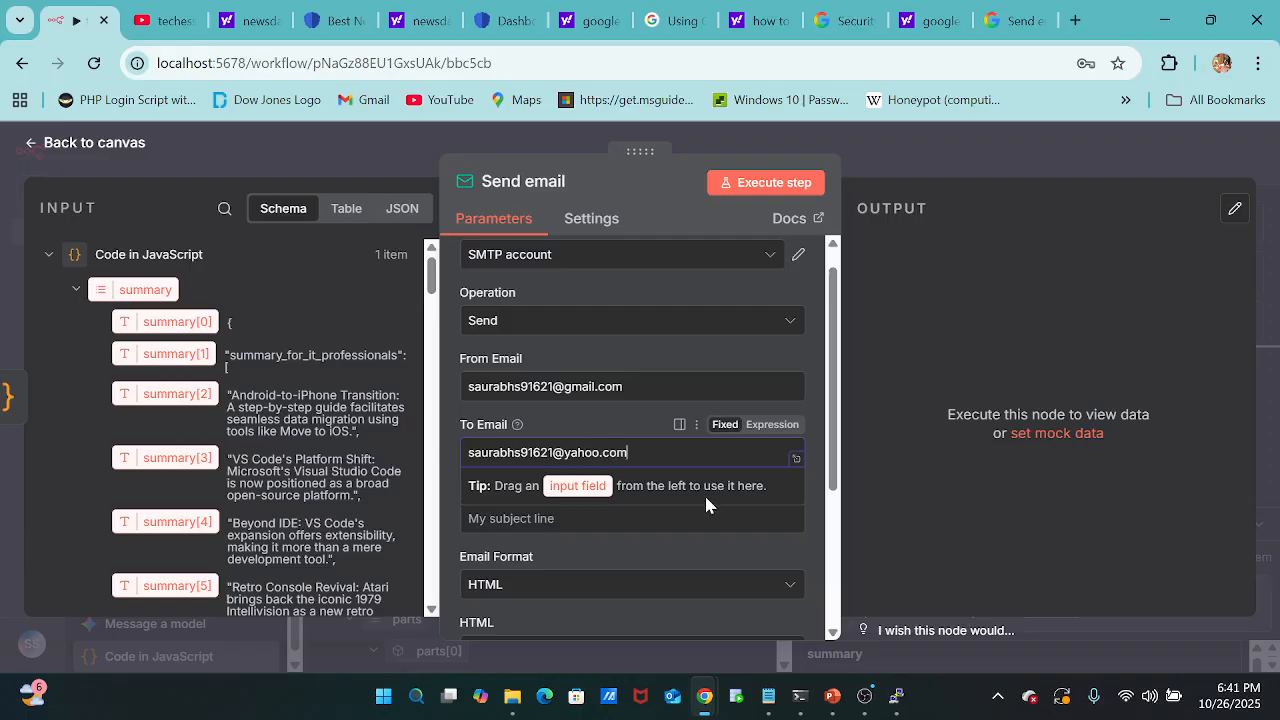
Set the email subject to "Top 10 trending tech news and Most trending news youtube script".
key(Tab)
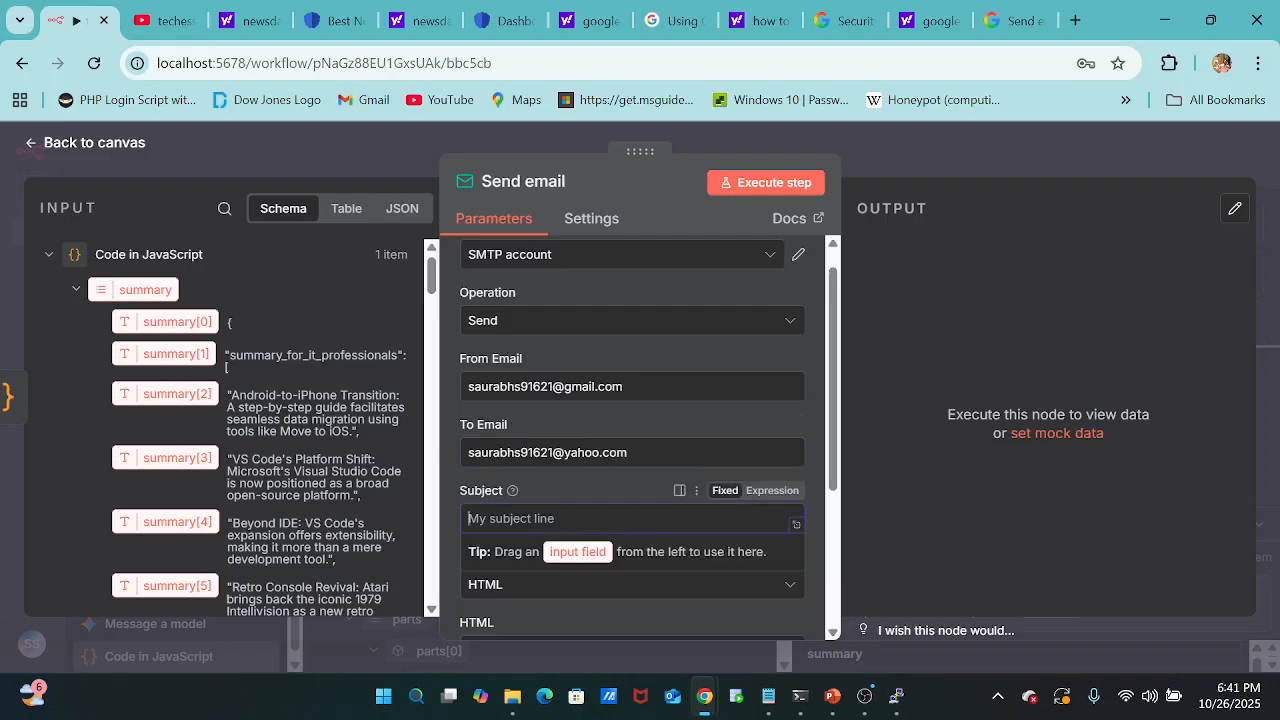
scroll(568, 424, down, 1)
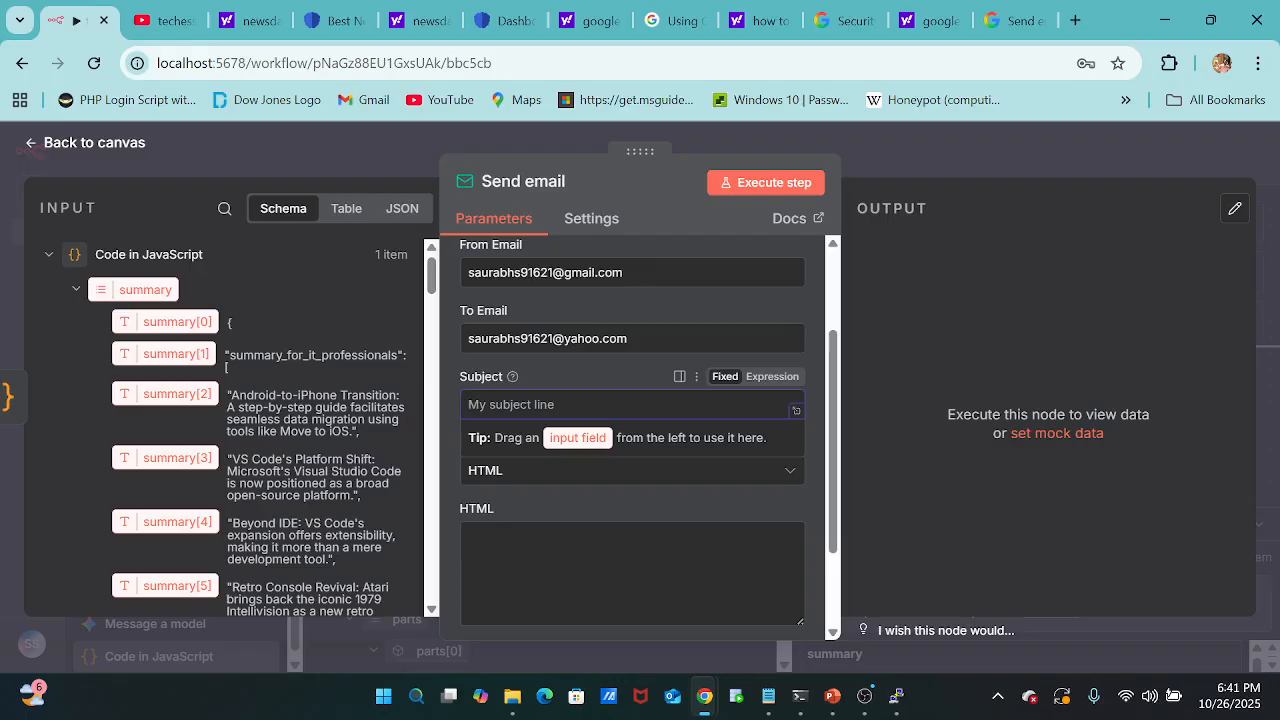
text(To)
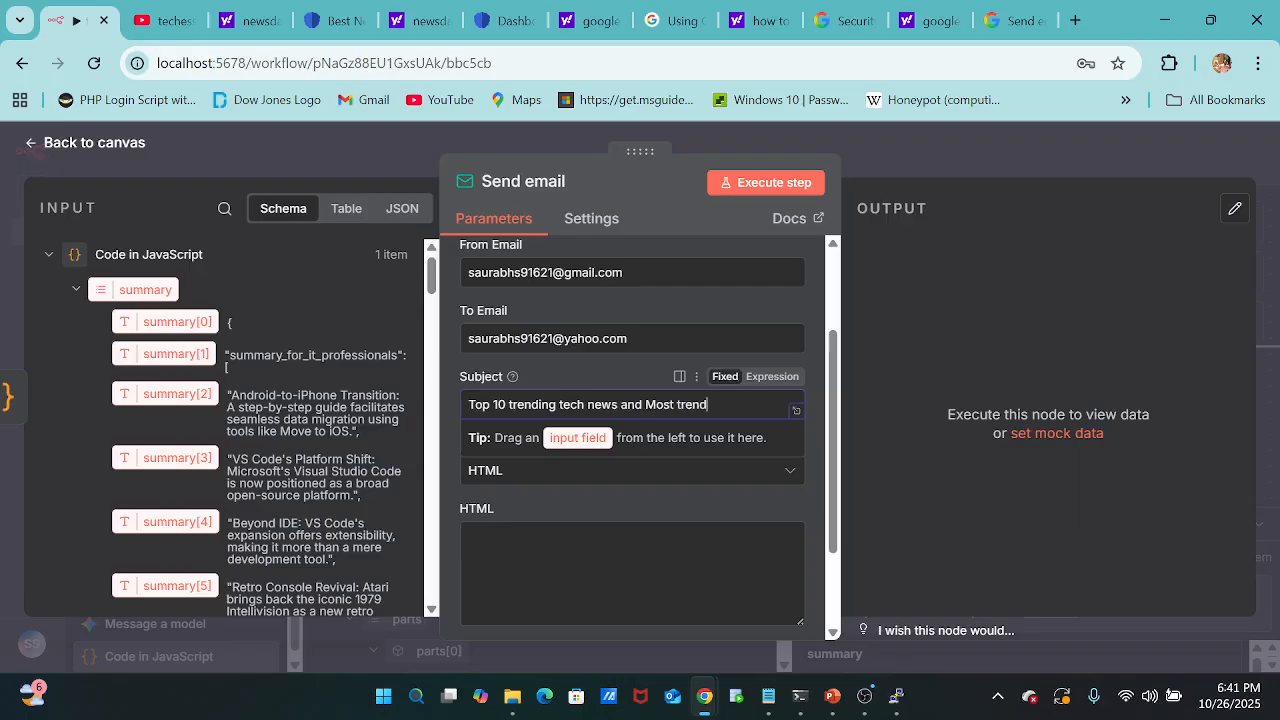
text(news youtube sc)
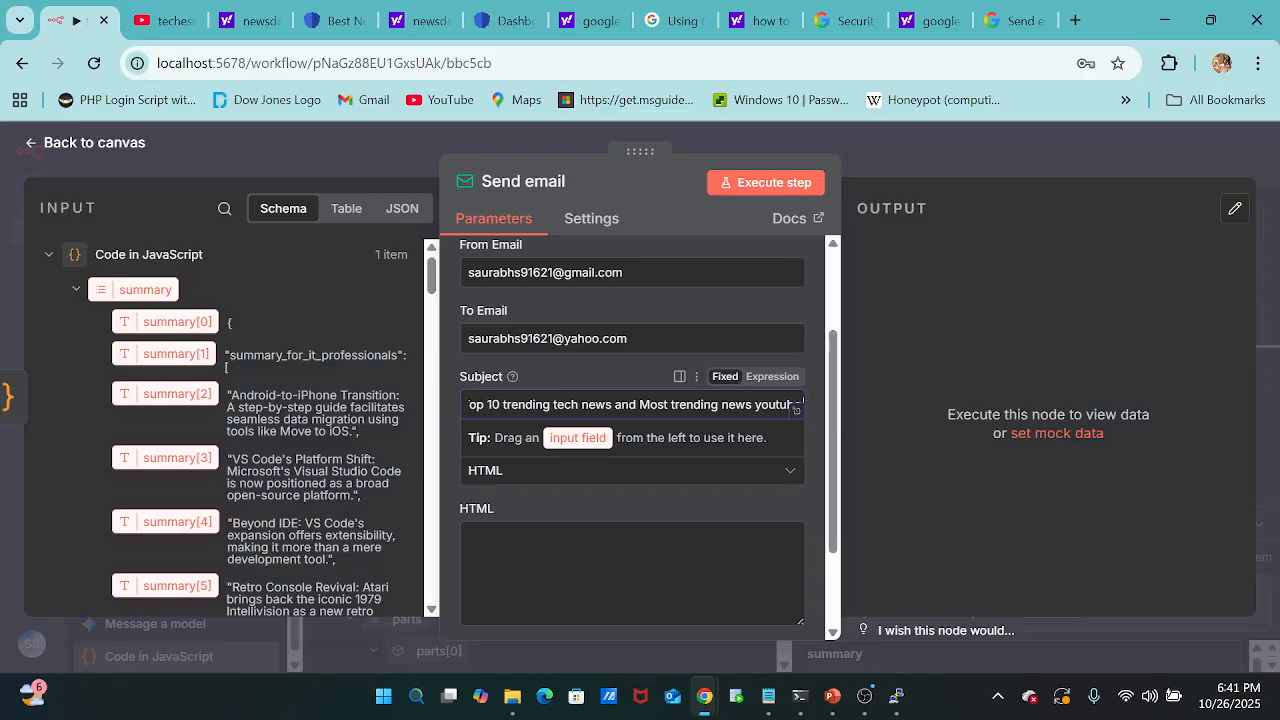
text(r)
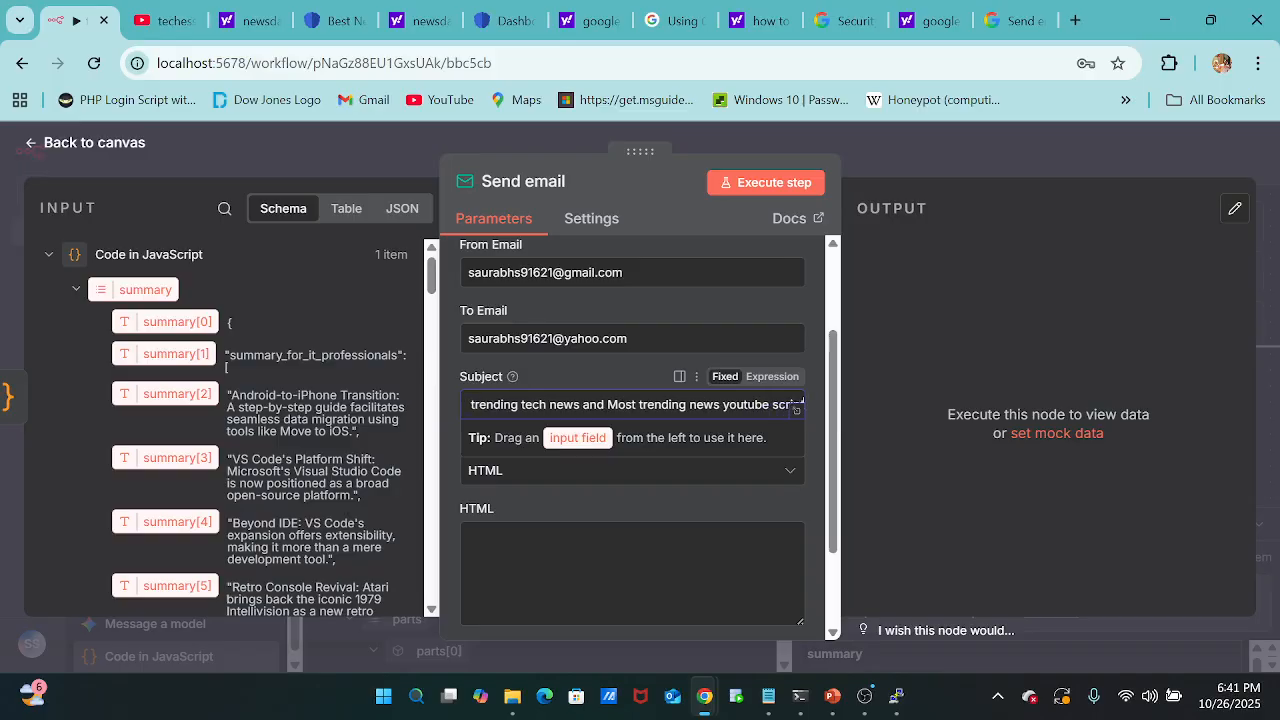
text(ipt)
key(BackSpace)
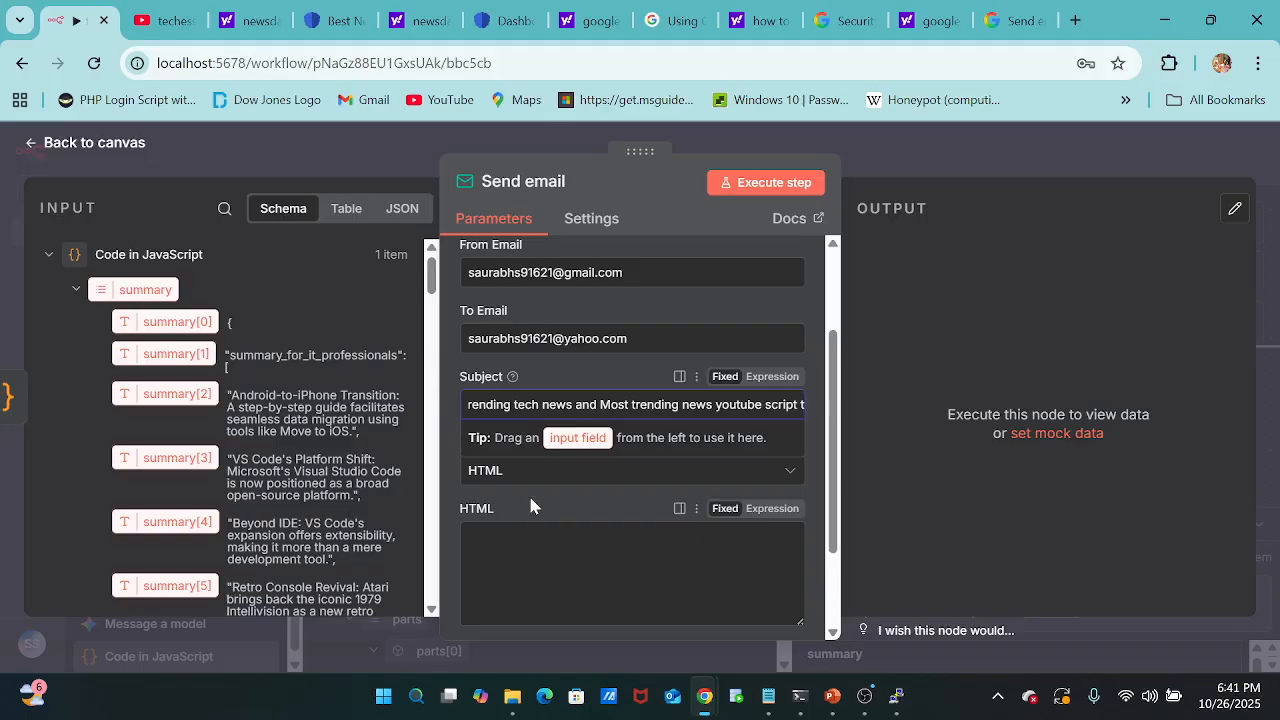
Choose HTML as the Send email node's Email Format.
scroll(540, 490, down, 1)
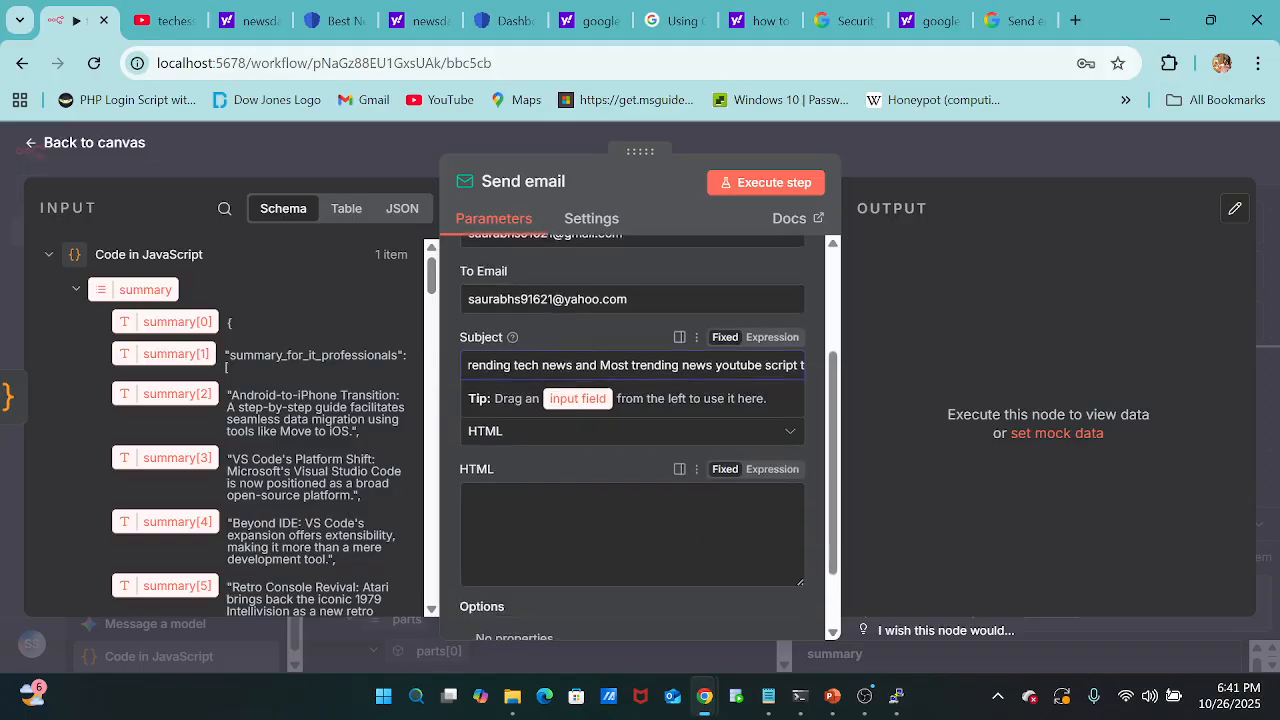
click(781, 437)
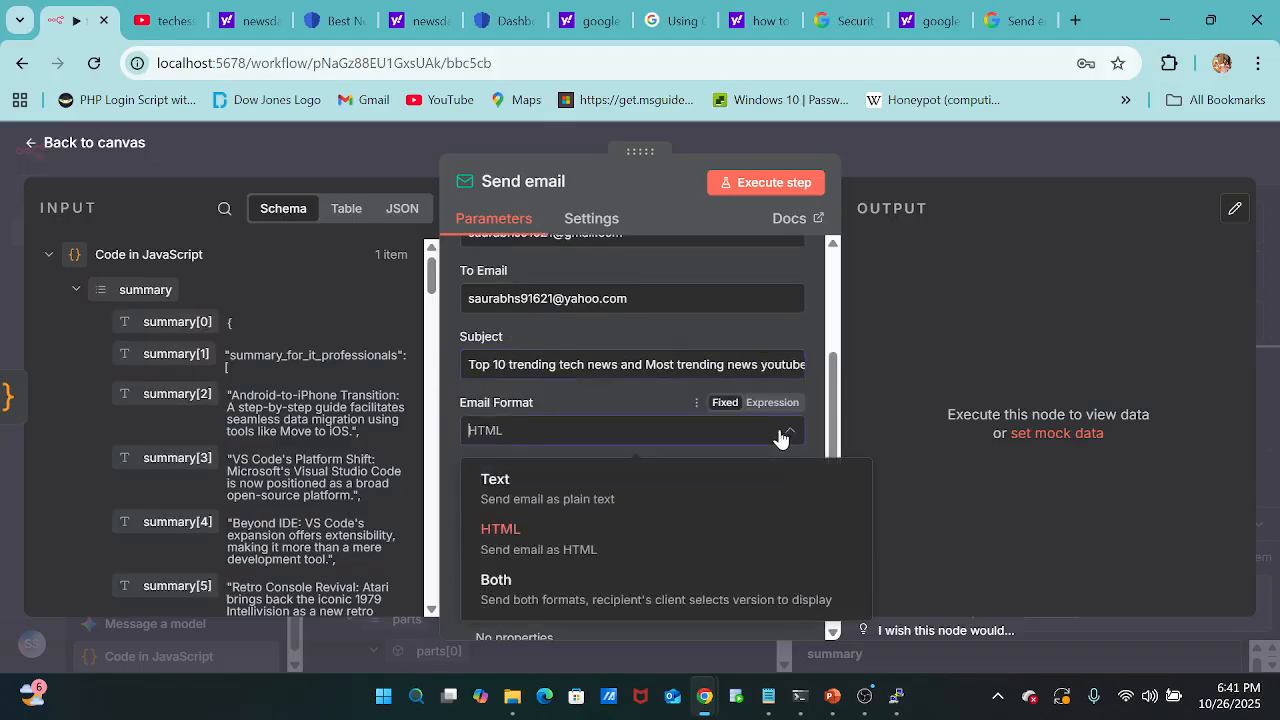
click(643, 531)
scroll(643, 520, down, 1)
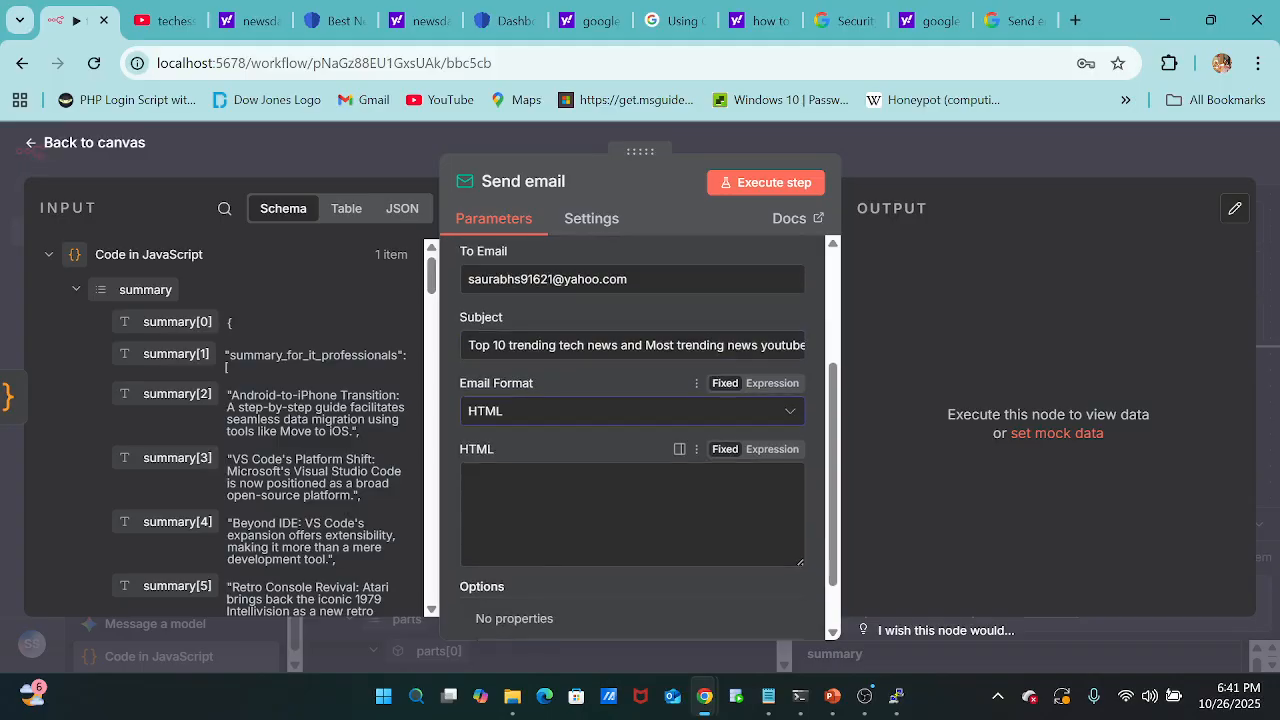
Switch to the "Java Script-" Notepad file and copy the HTML email template beneath the "HTML--" heading.
click(640, 517)
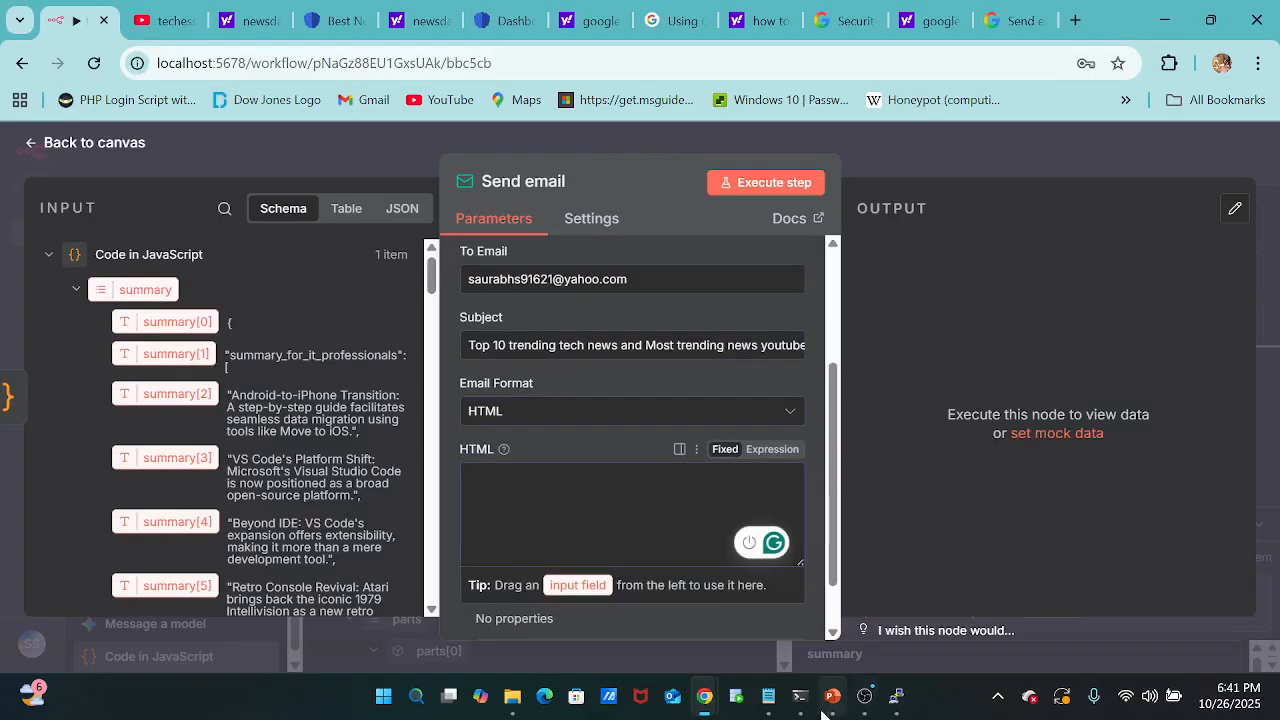
mouse_move(768, 698)
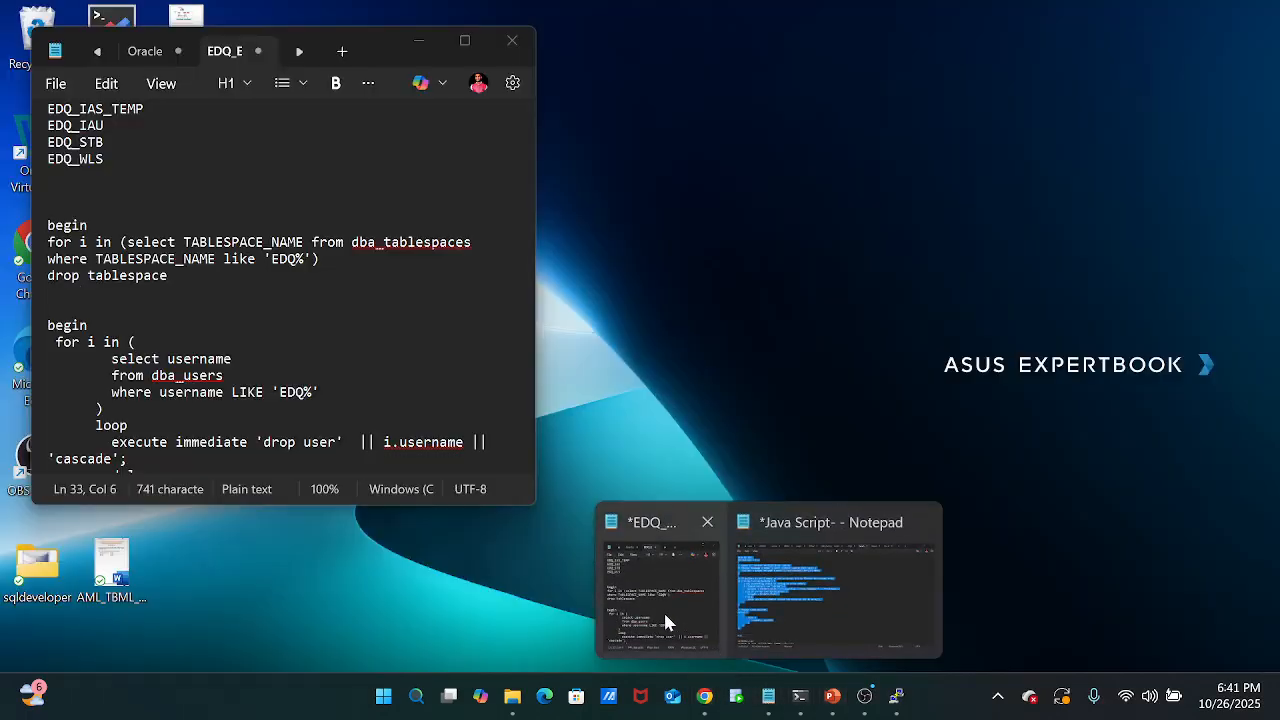
click(663, 610)
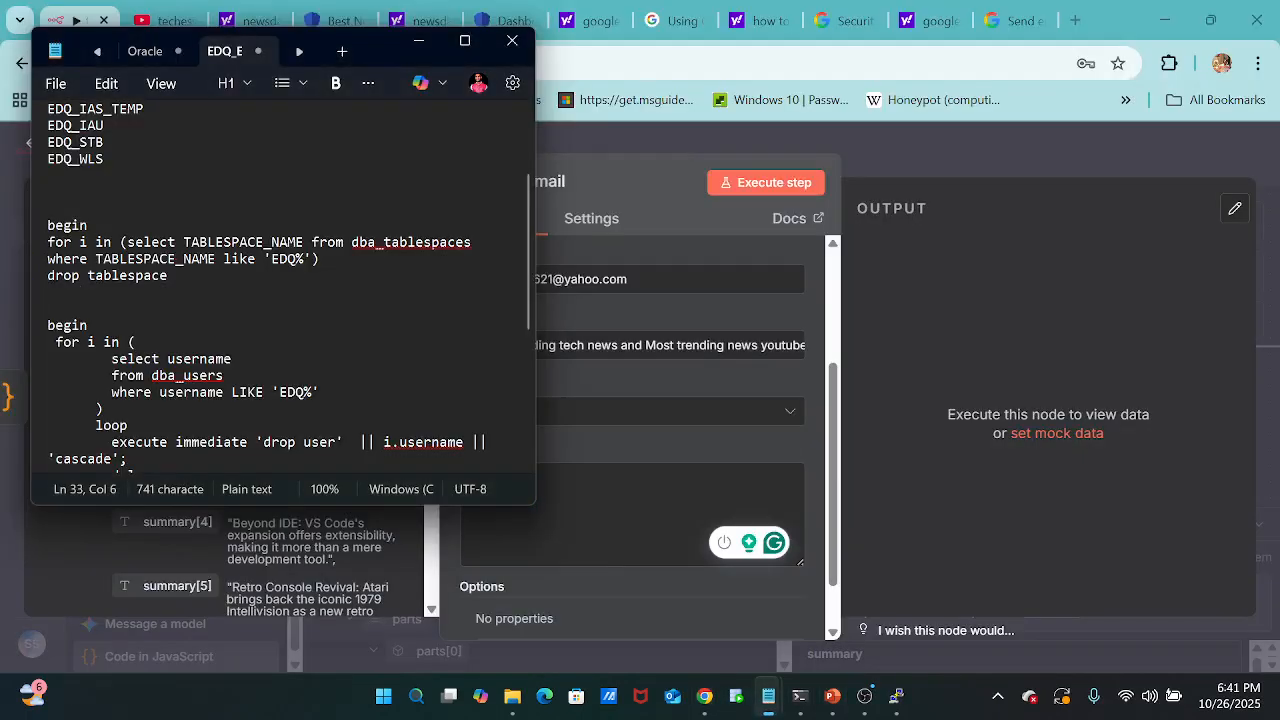
click(427, 42)
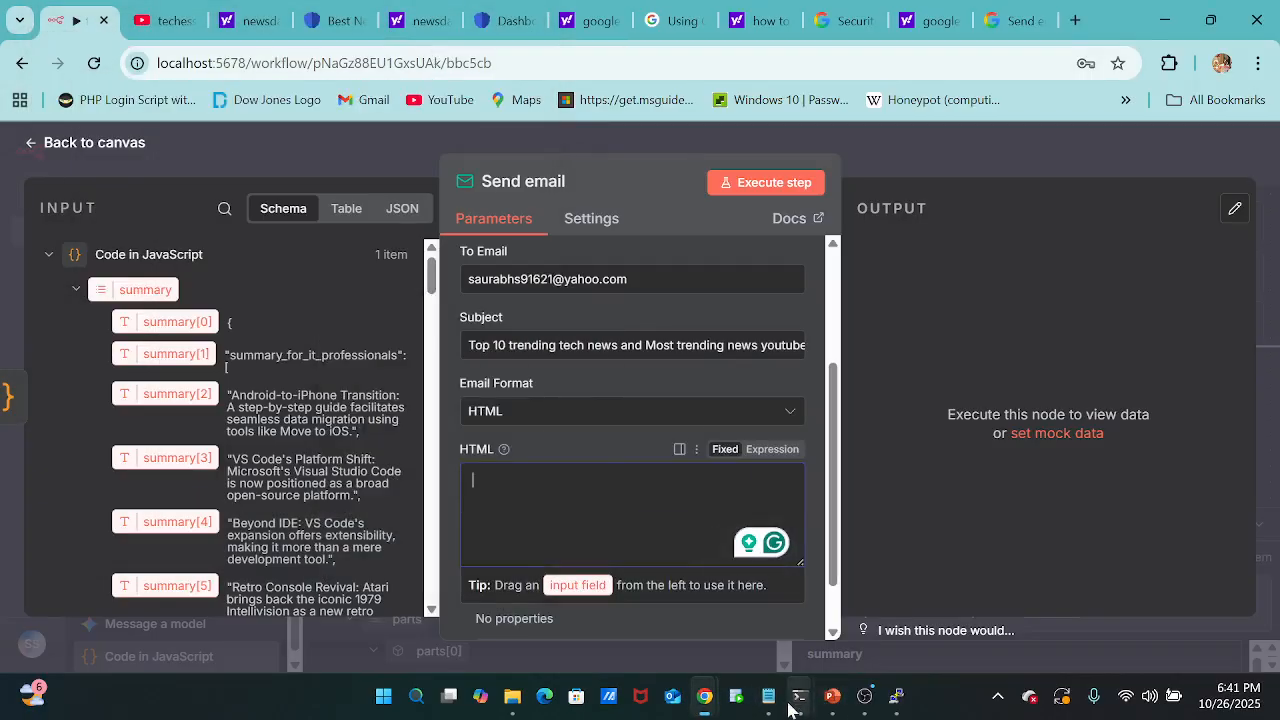
mouse_move(768, 698)
click(798, 627)
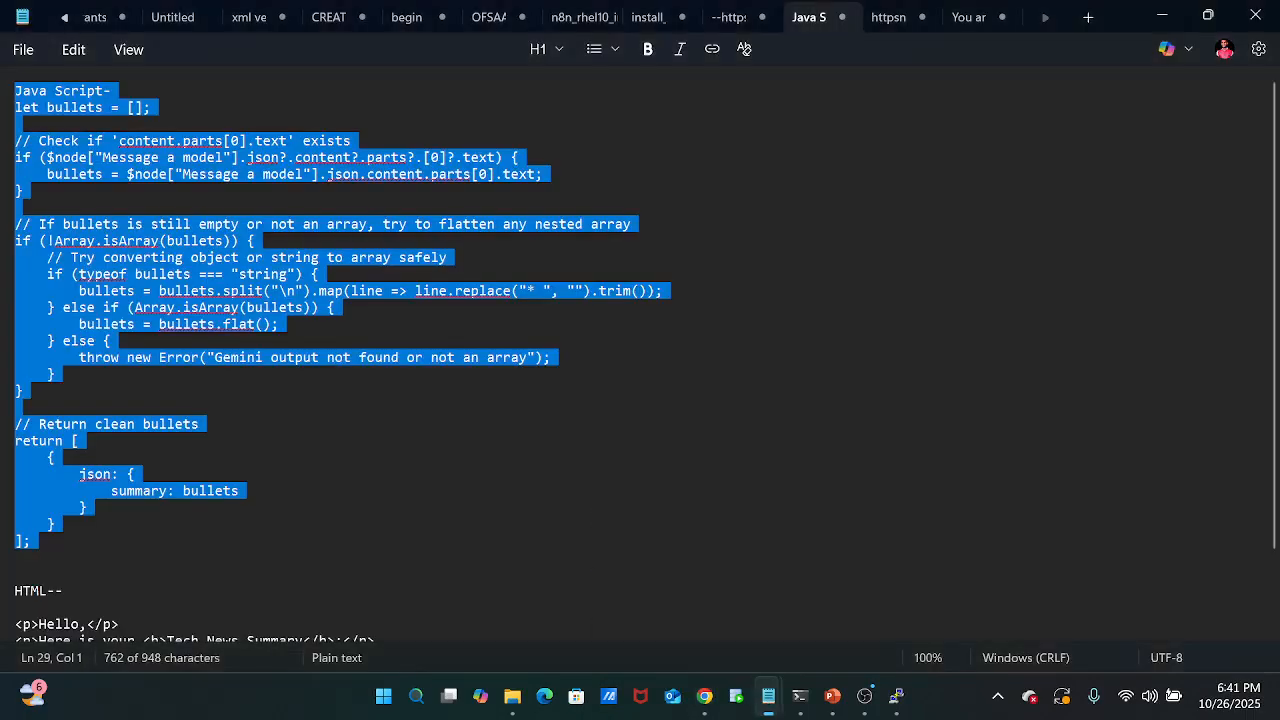
scroll(640, 350, down, 2)
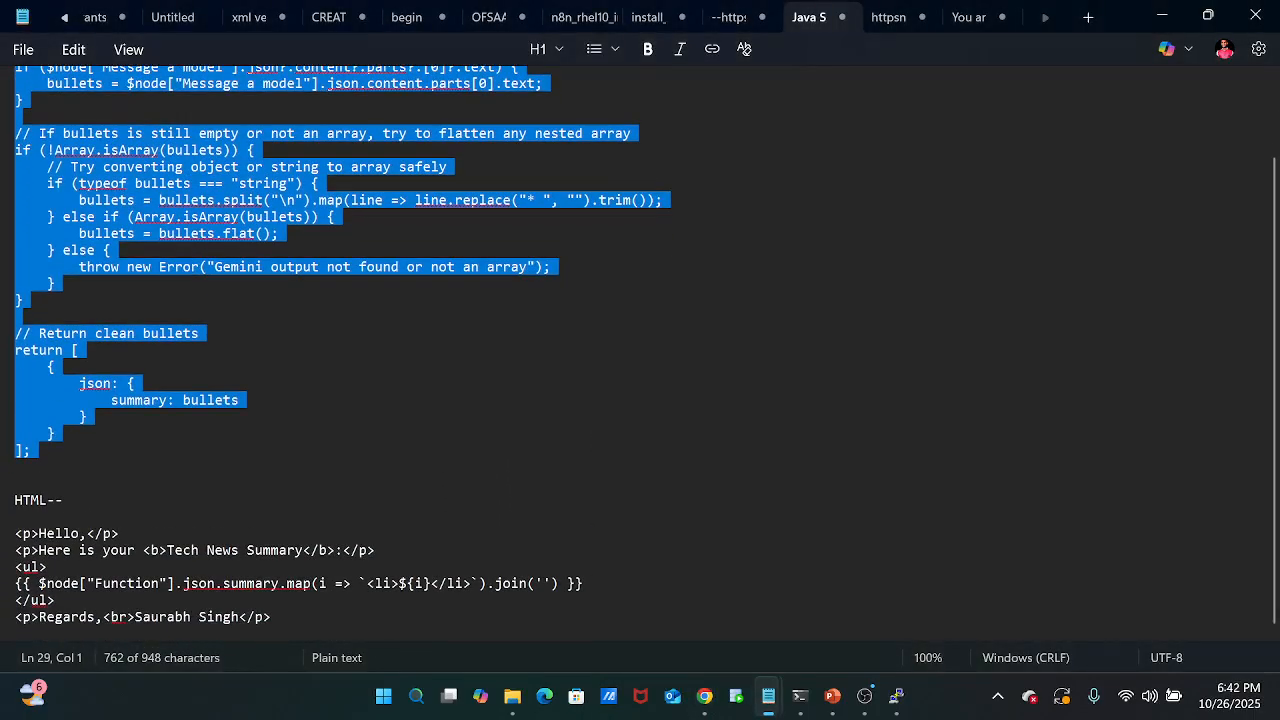
drag(14, 533, 287, 625)
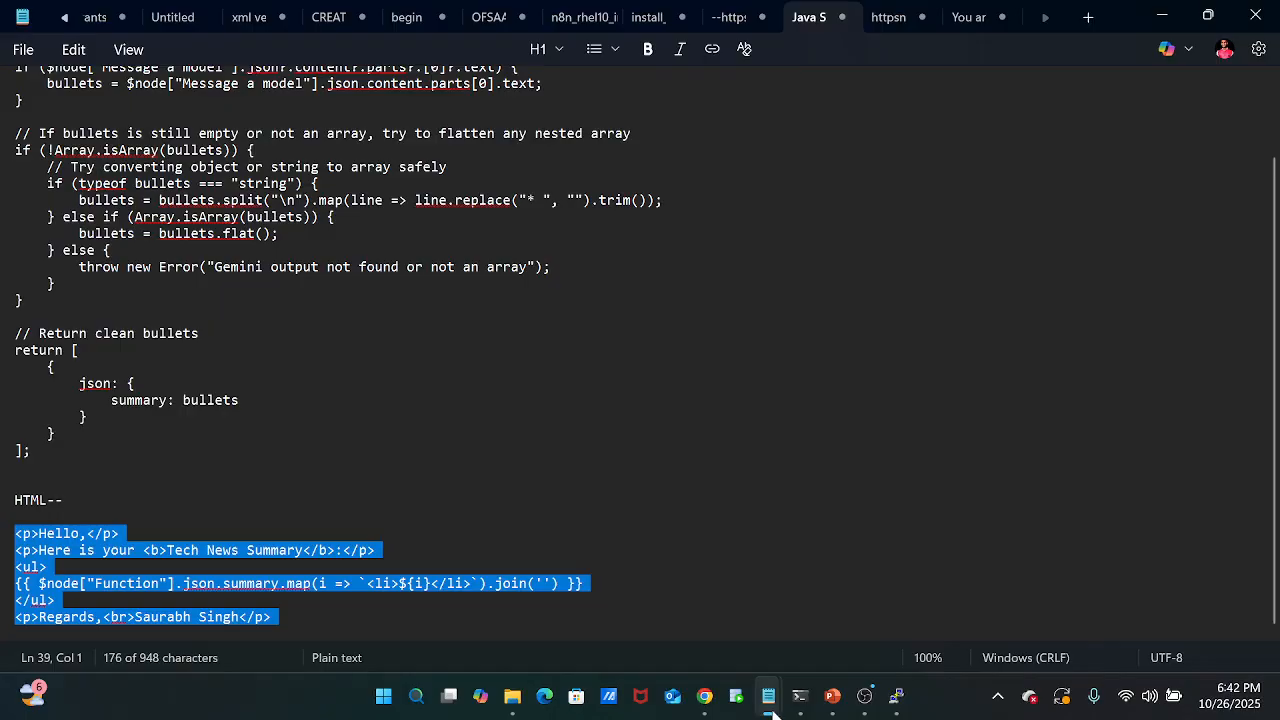
Return to the n8n workflow and paste the copied template into the Send email node's HTML body.
mouse_move(722, 703)
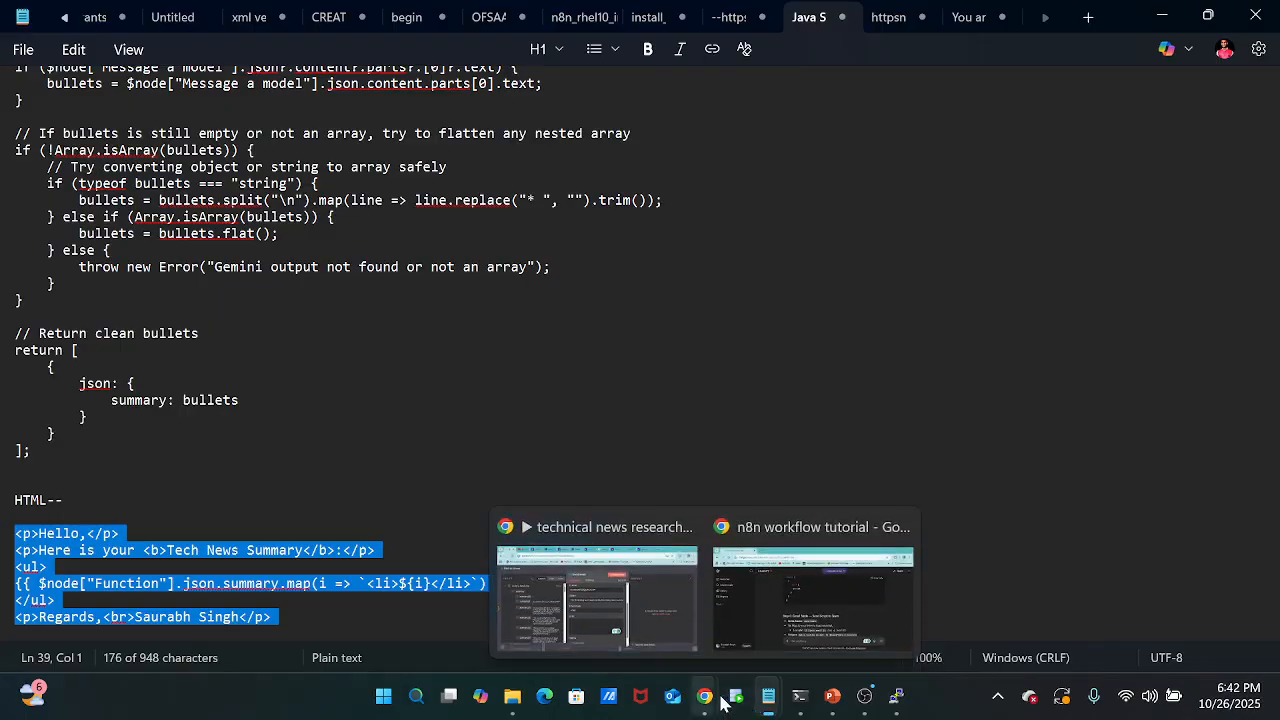
click(644, 624)
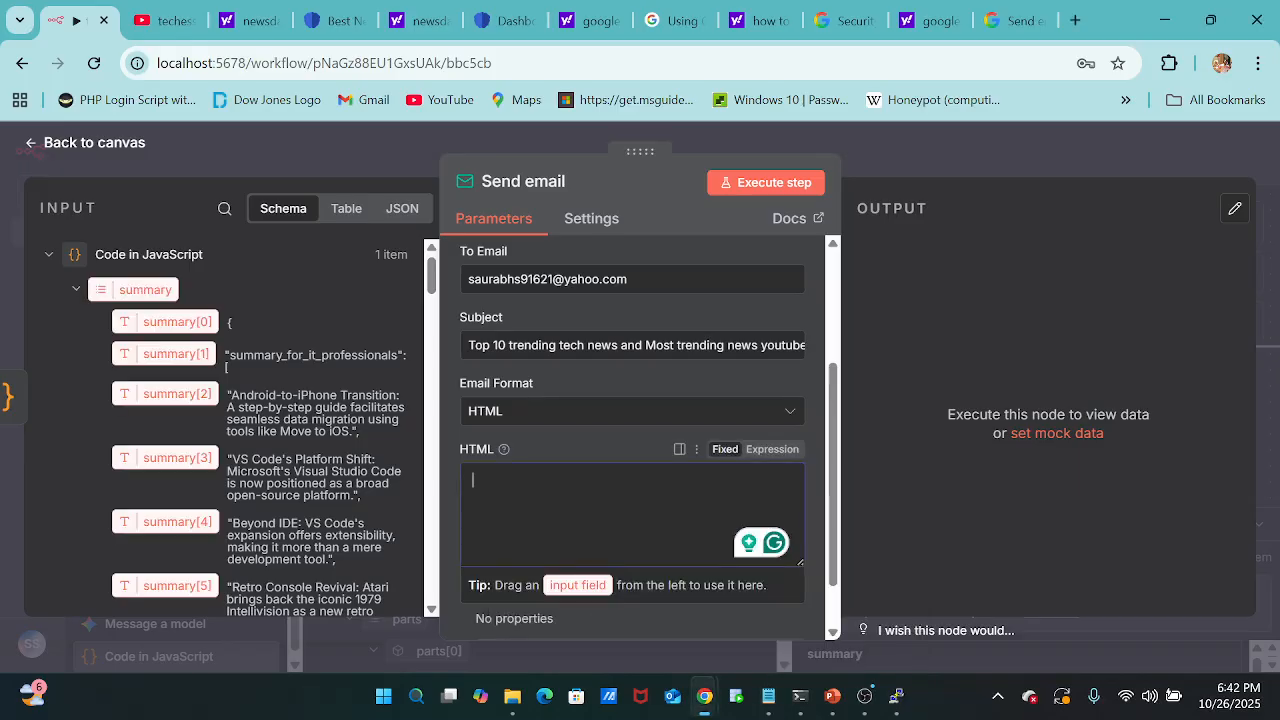
key(ctrl+v)
Replace the node reference "Function" with "Code of JavaScript" in the HTML body's expression and close the Send email node.
scroll(636, 522, down, 2)
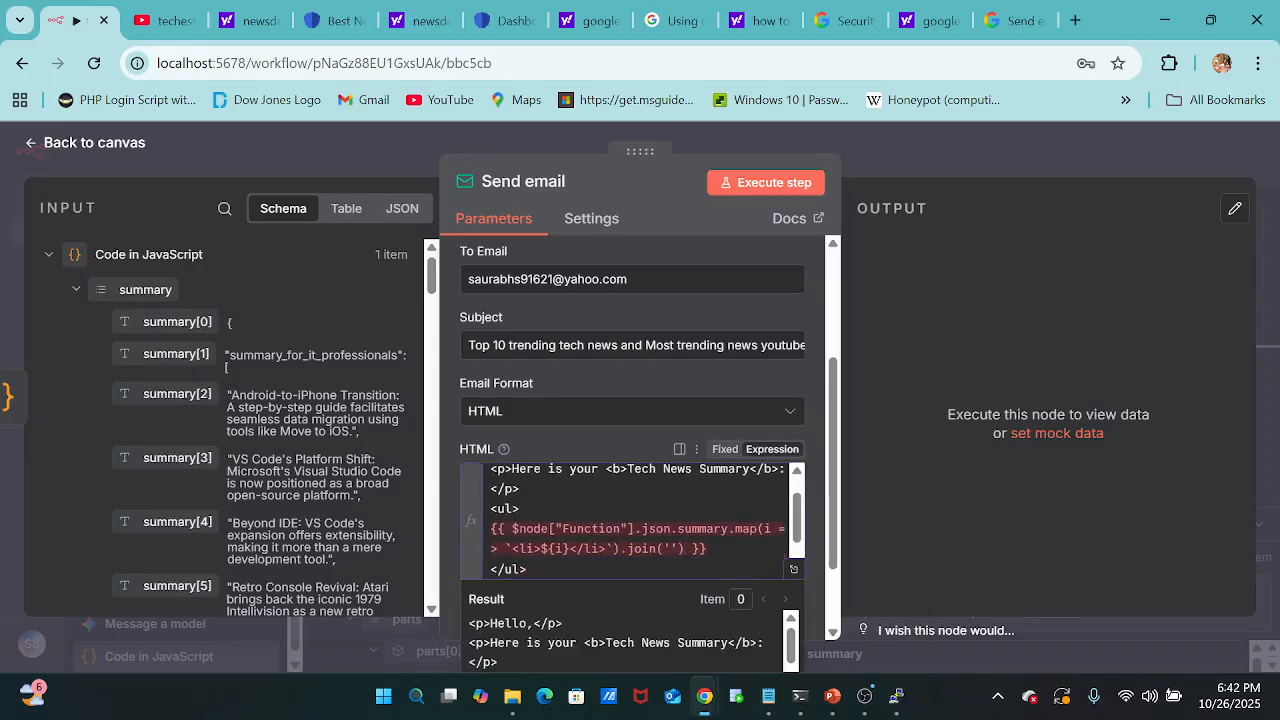
click(621, 509)
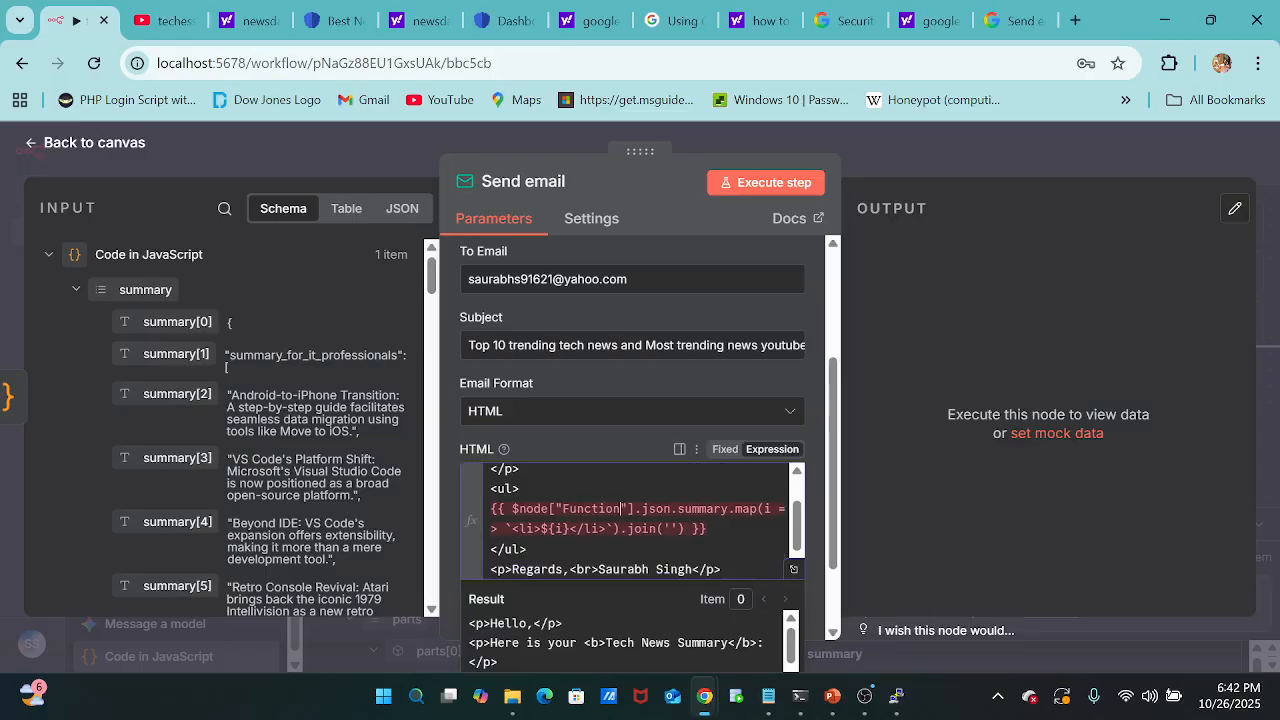
key(BackSpace)
key(BackSpace)
key(BackSpace)
key(BackSpace)
key(BackSpace)
key(BackSpace)
key(BackSpace)
key(BackSpace)
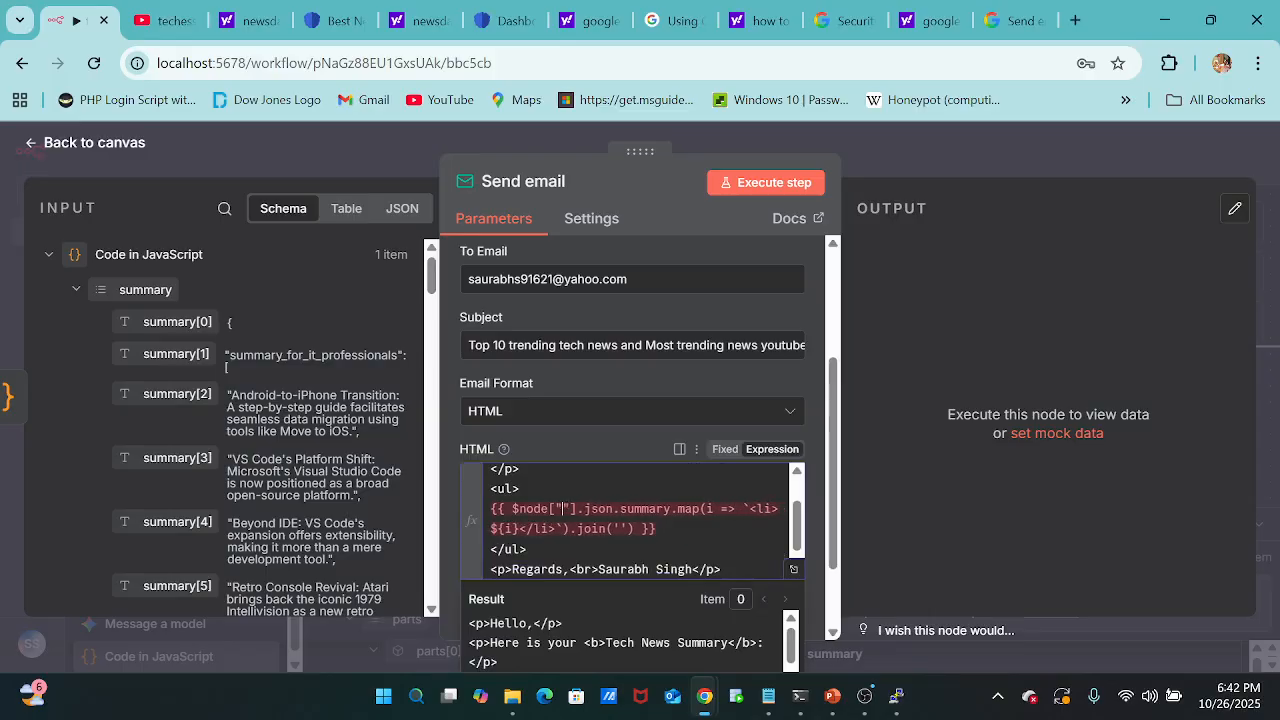
text(Code )
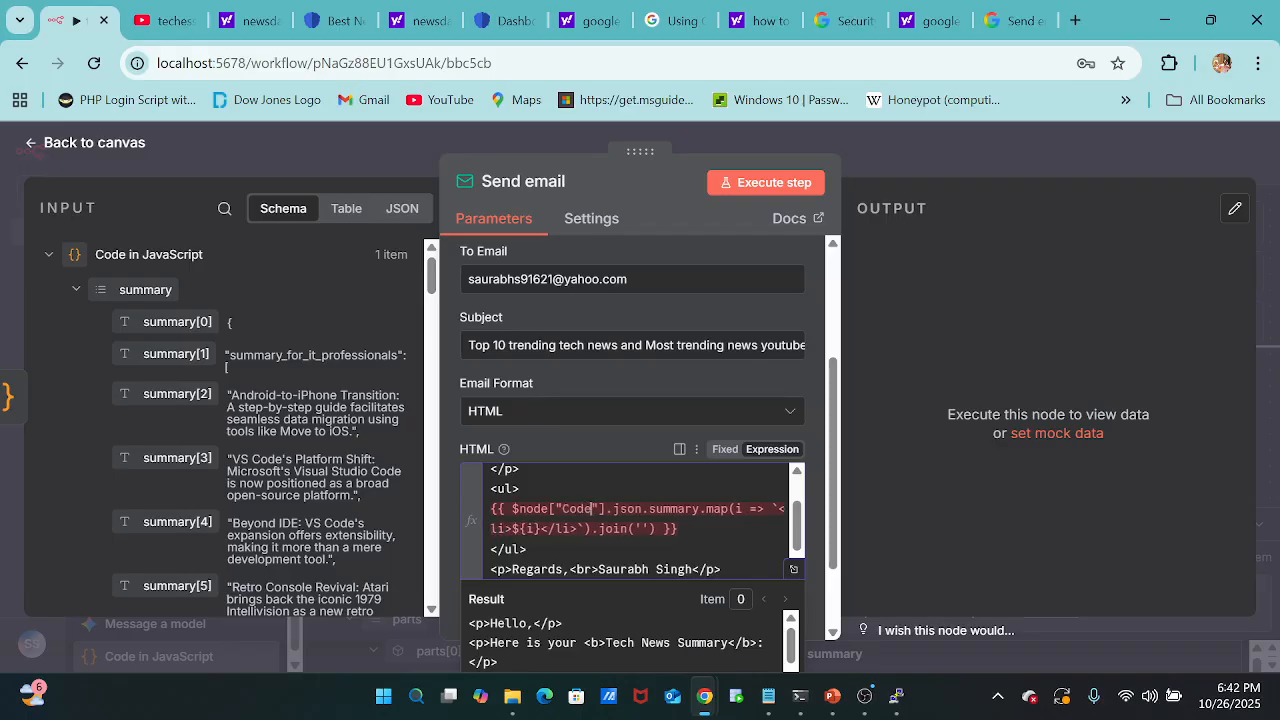
text(of )
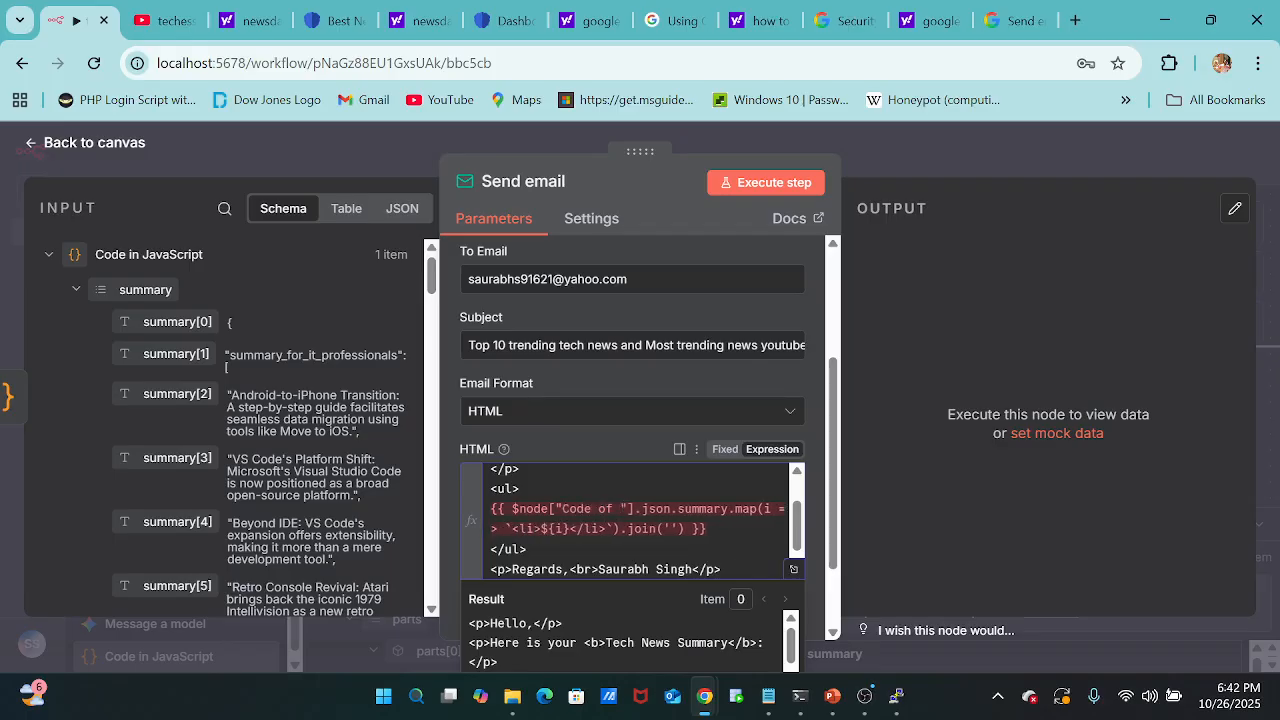
text(F)
text(unct)
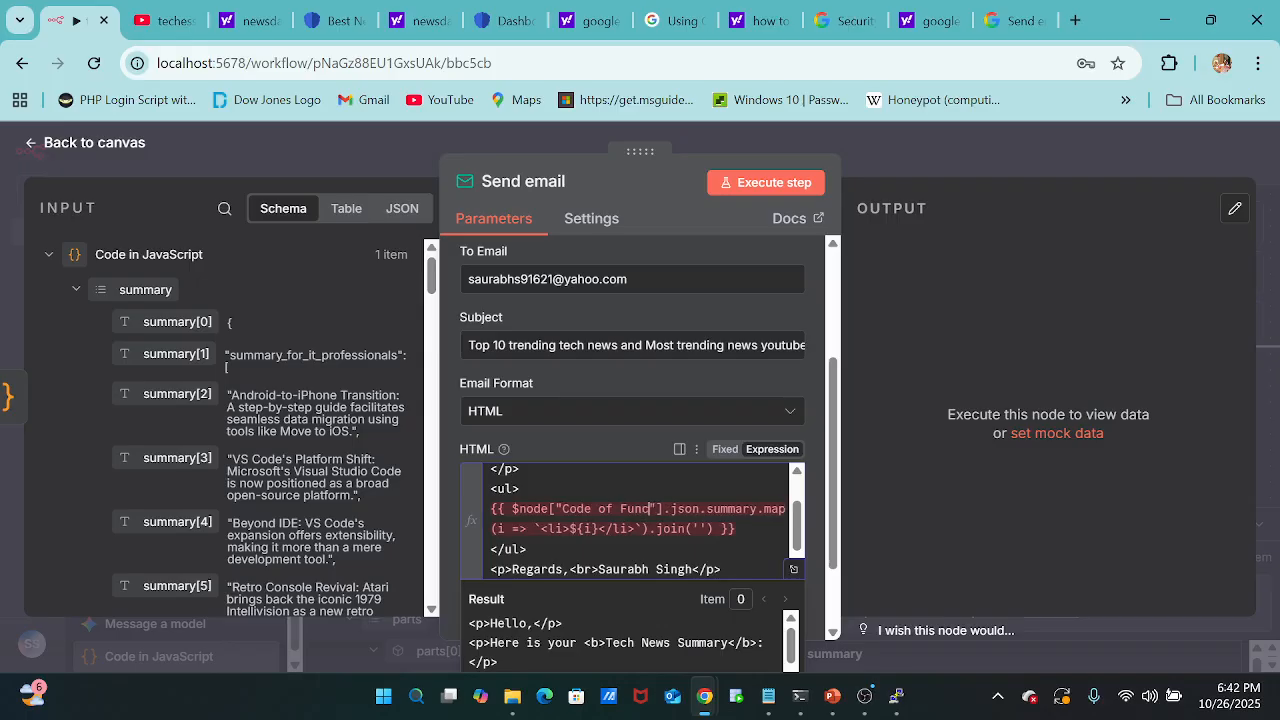
key(BackSpace)
key(BackSpace)
key(BackSpace)
key(BackSpace)
key(BackSpace)
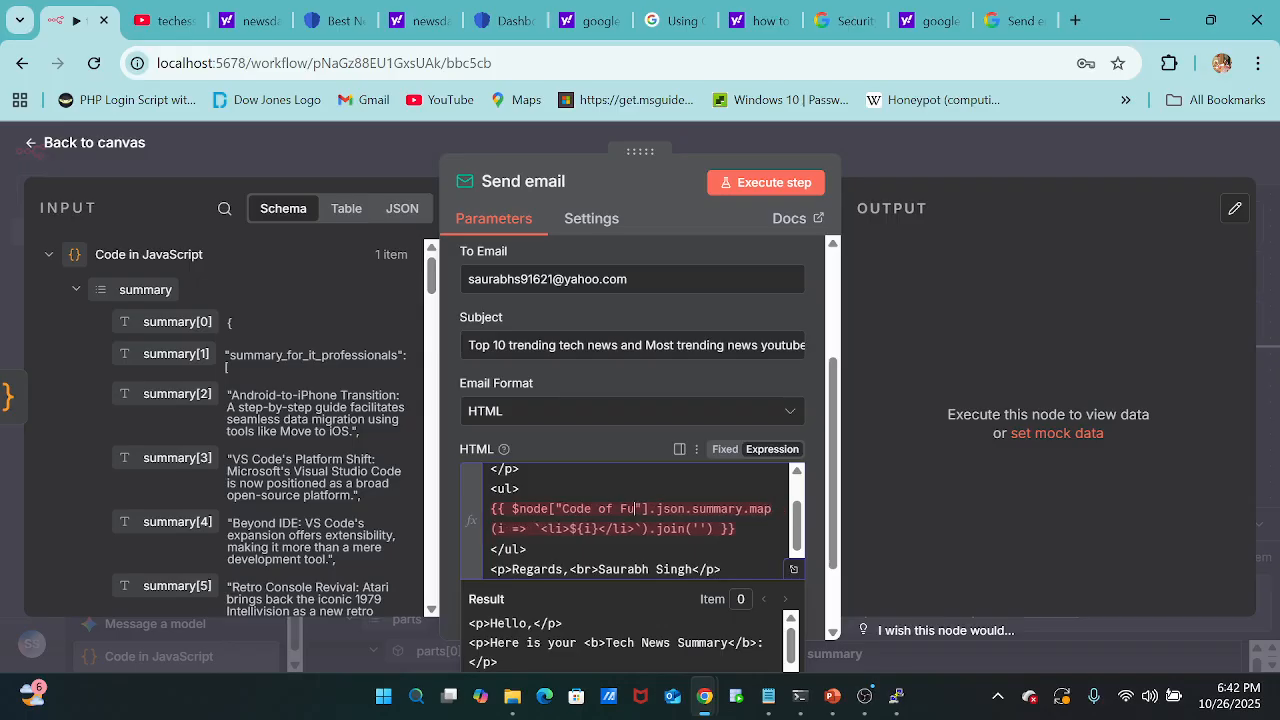
text(JavaScript)
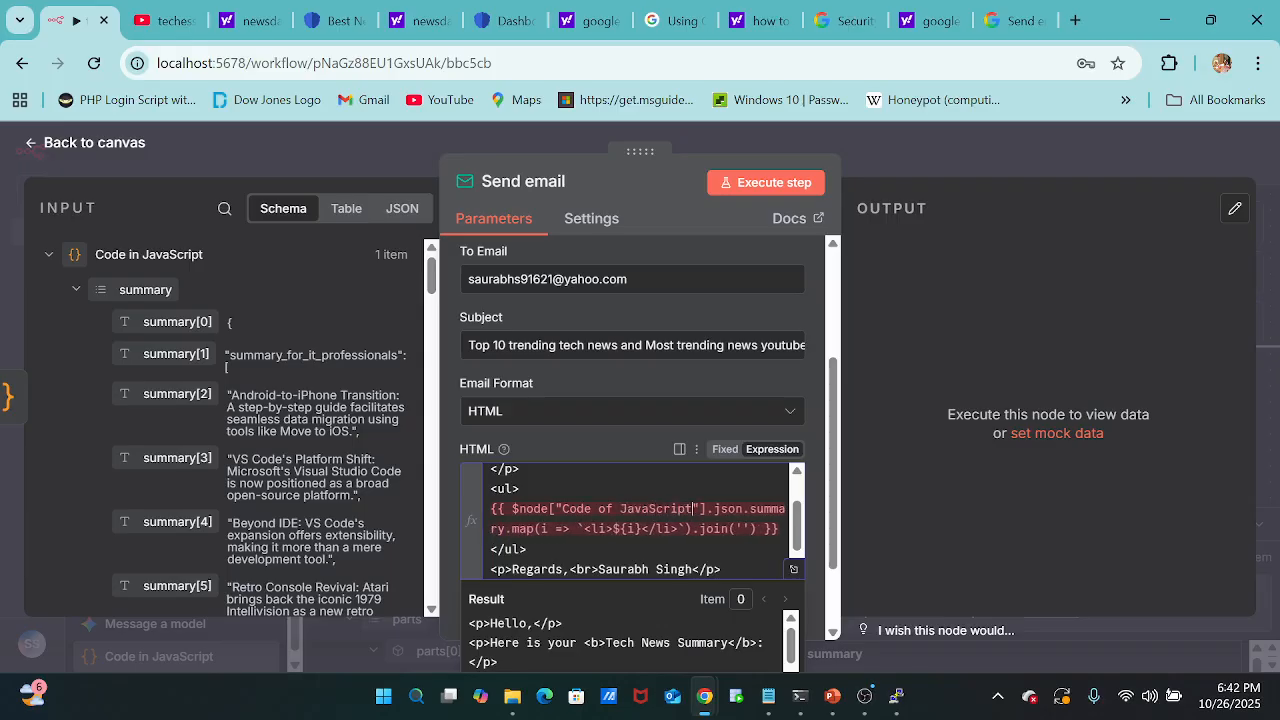
click(854, 138)
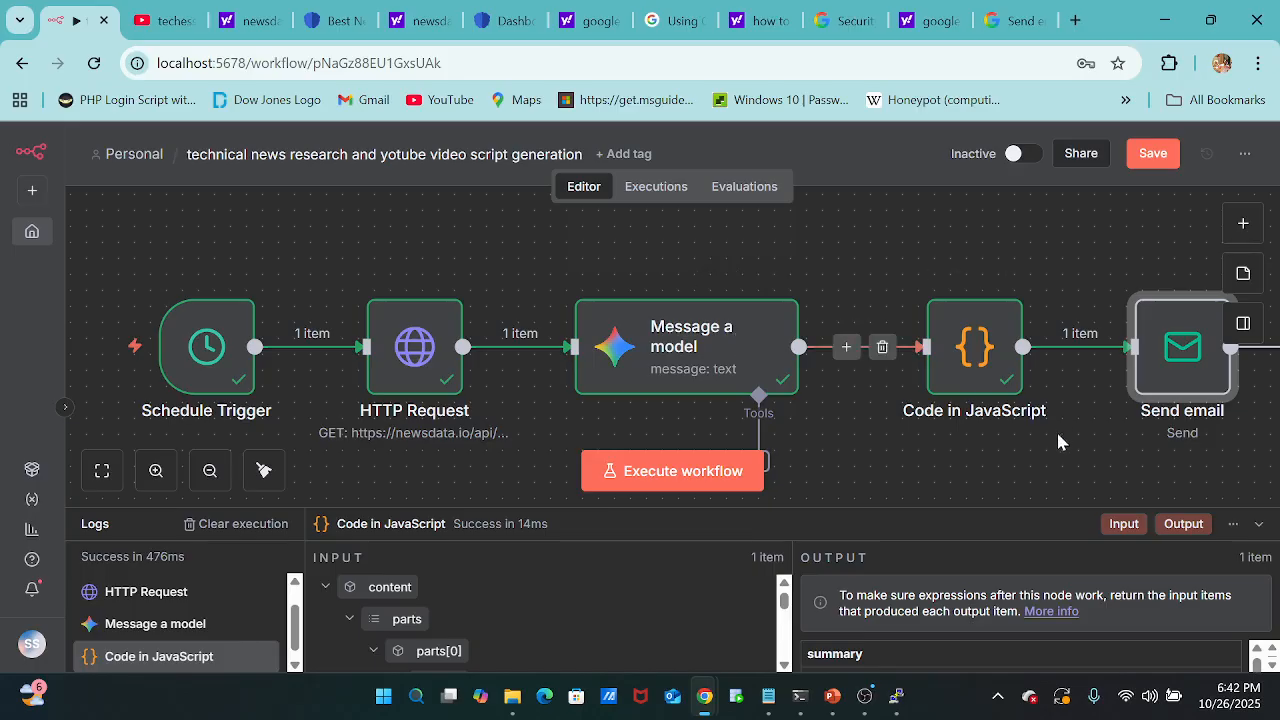
Reopen the Send email node and change the HTML expression's node reference to "Code in JavaScript".
double_click(1176, 372)
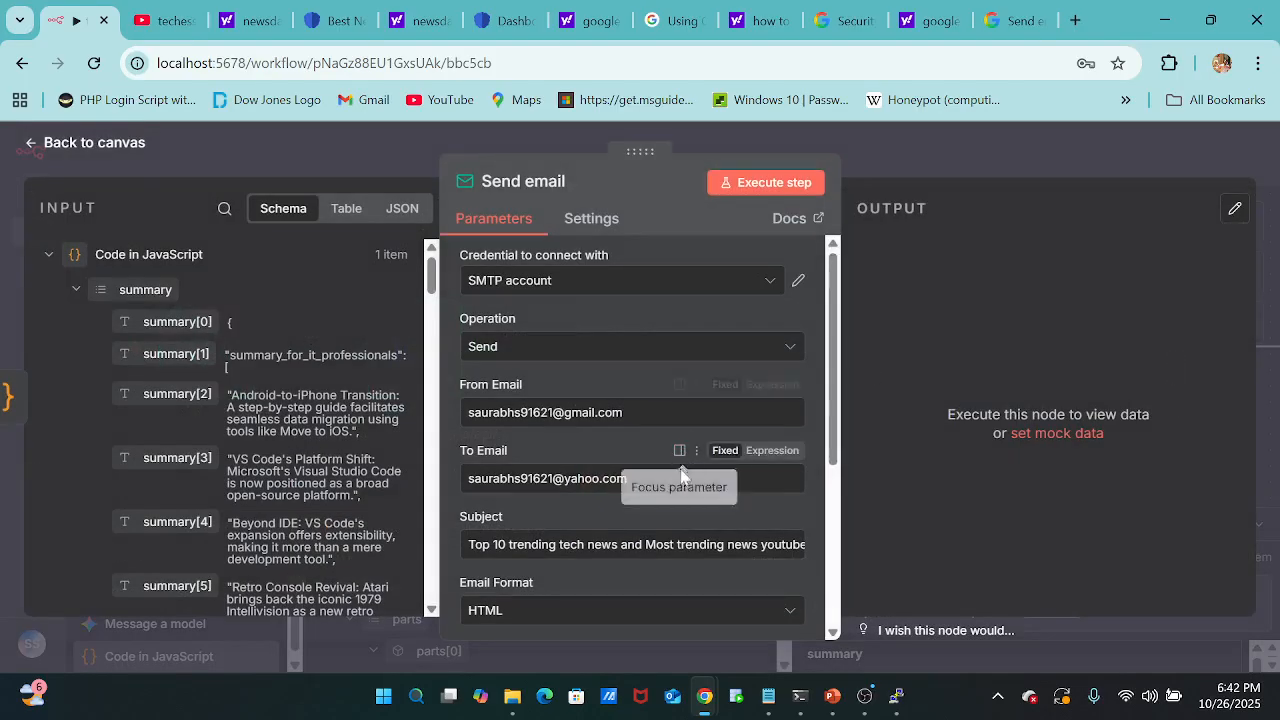
scroll(580, 569, down, 4)
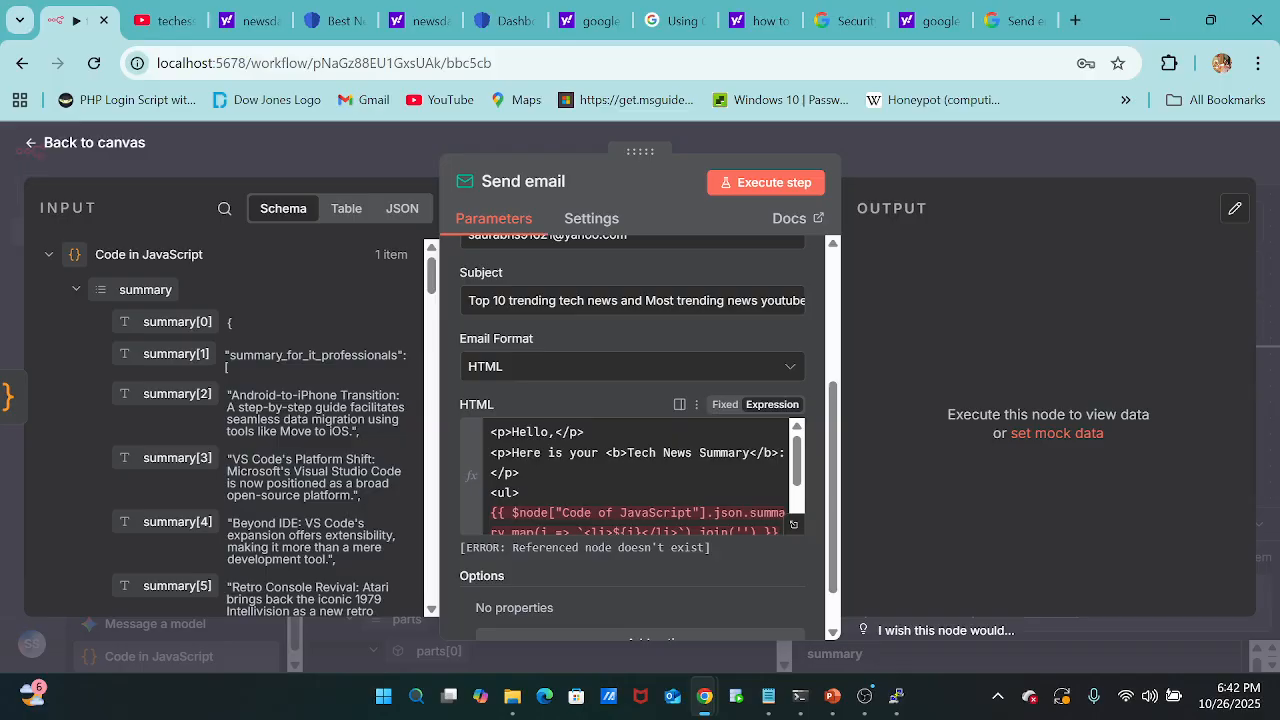
click(613, 513)
key(BackSpace)
key(BackSpace)
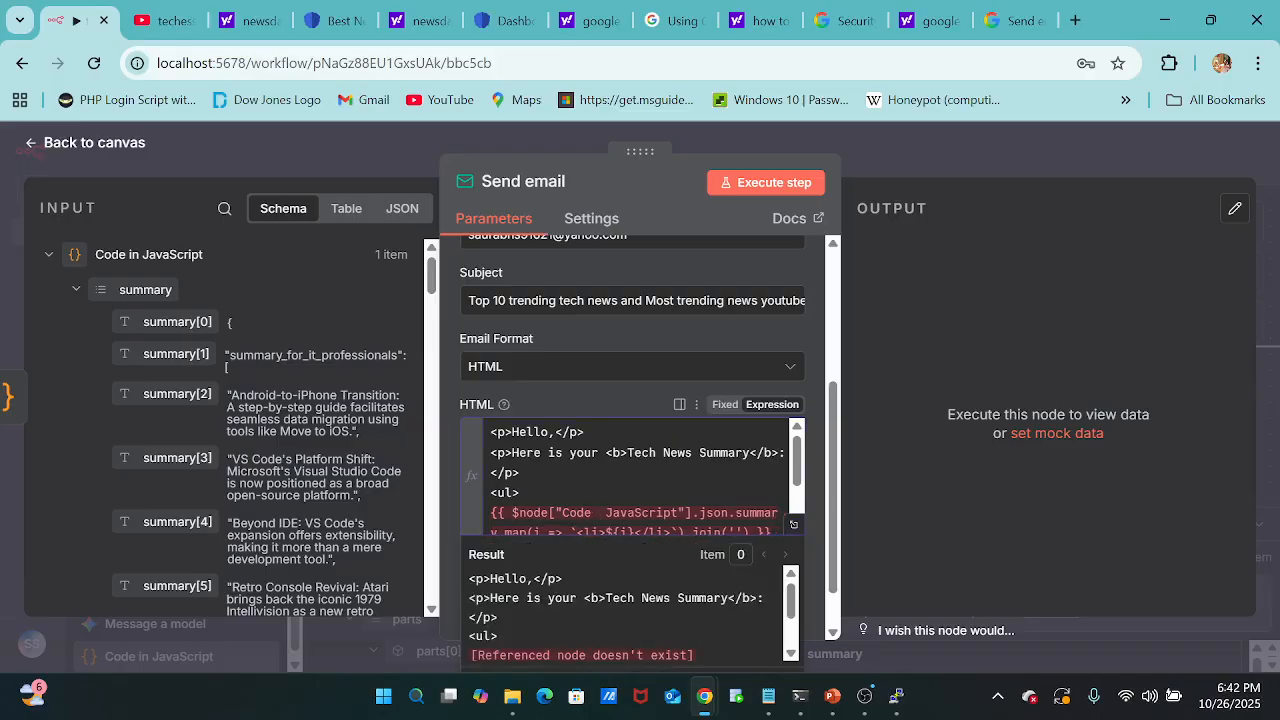
text(in)
key(Down)
key(Down)
key(Down)
key(Down)
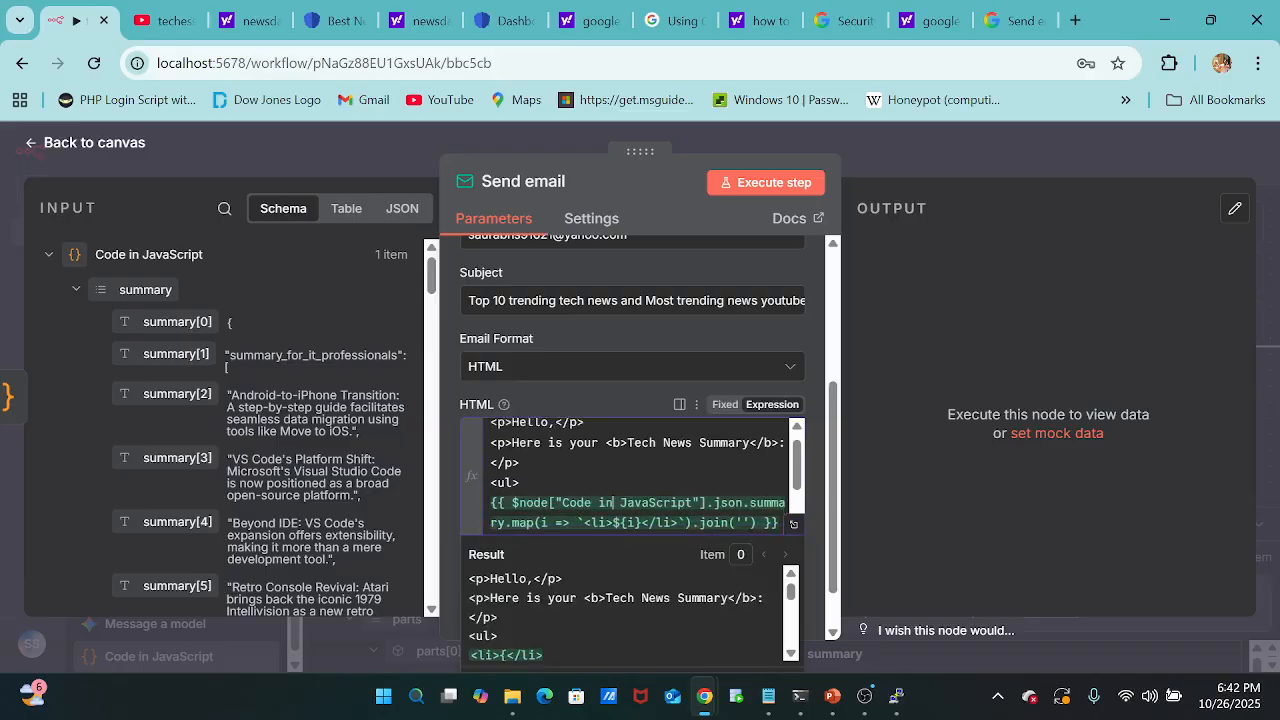
Change the sign-off in the HTML body to "Best Regards".
scroll(636, 476, up, 1)
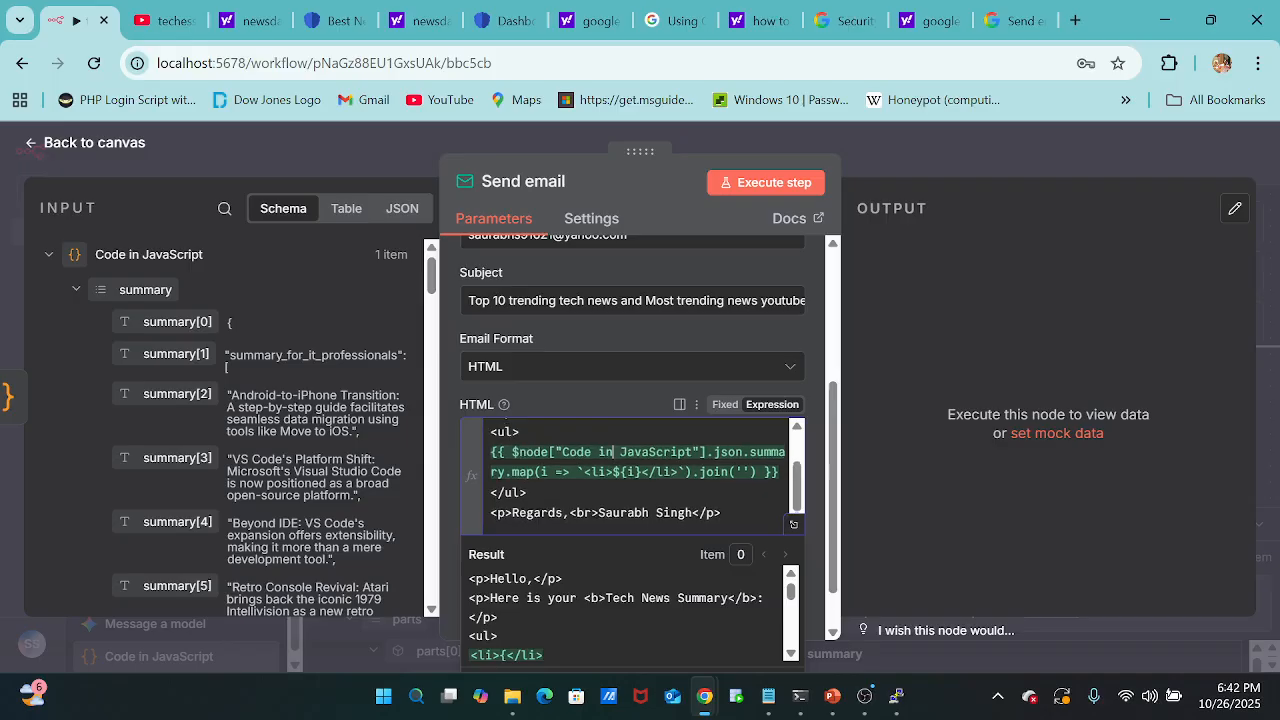
scroll(636, 476, up, 1)
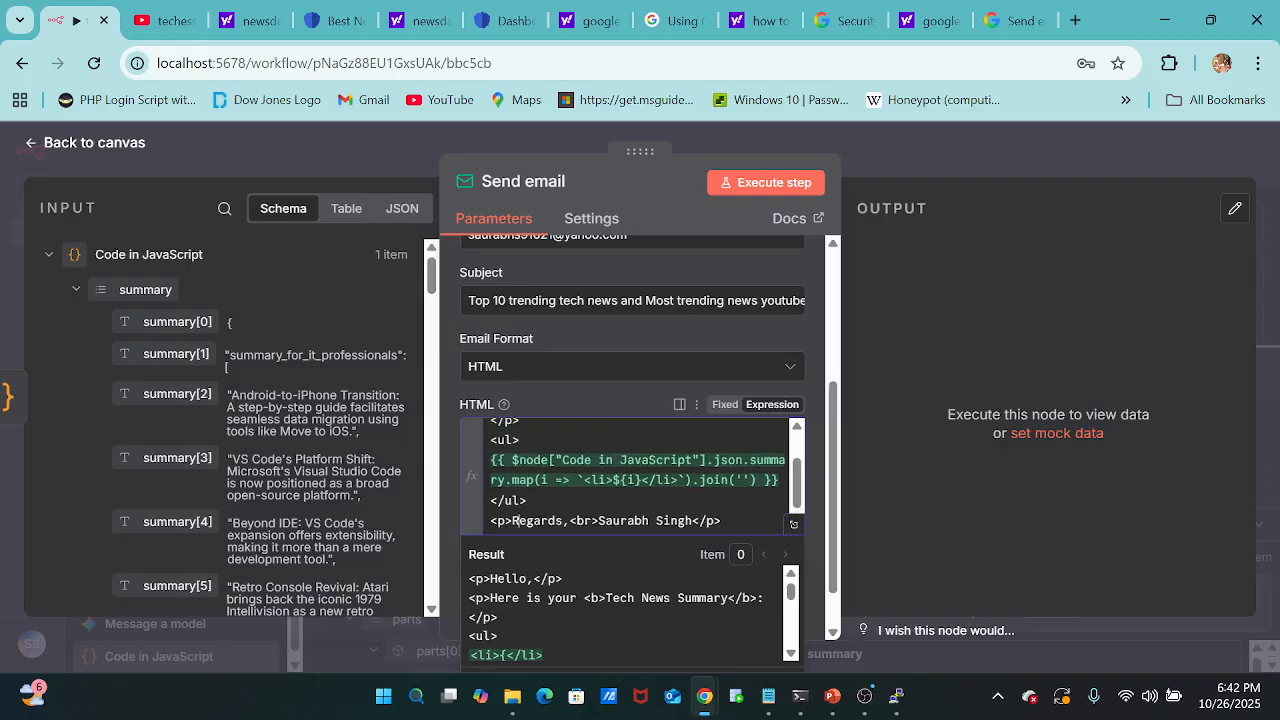
click(512, 520)
text(Best)
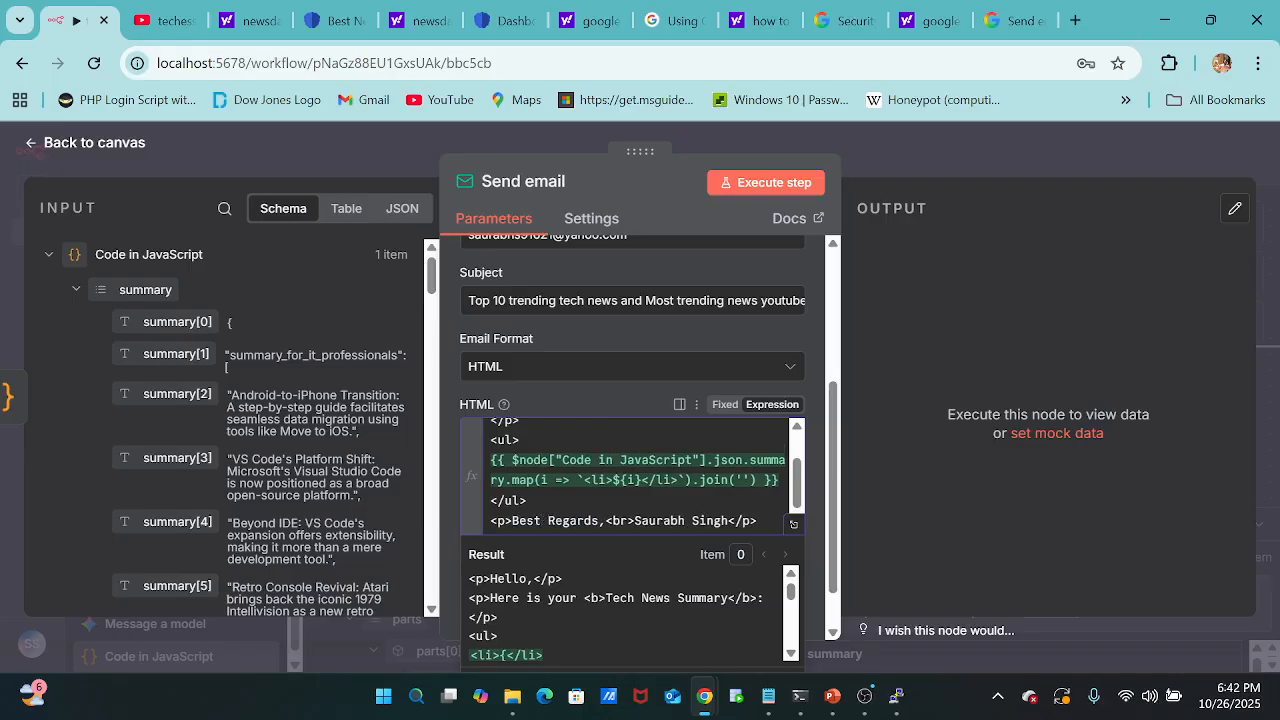
Append a comma after the recipient's address in the Send email node's To Email field.
scroll(588, 336, up, 3)
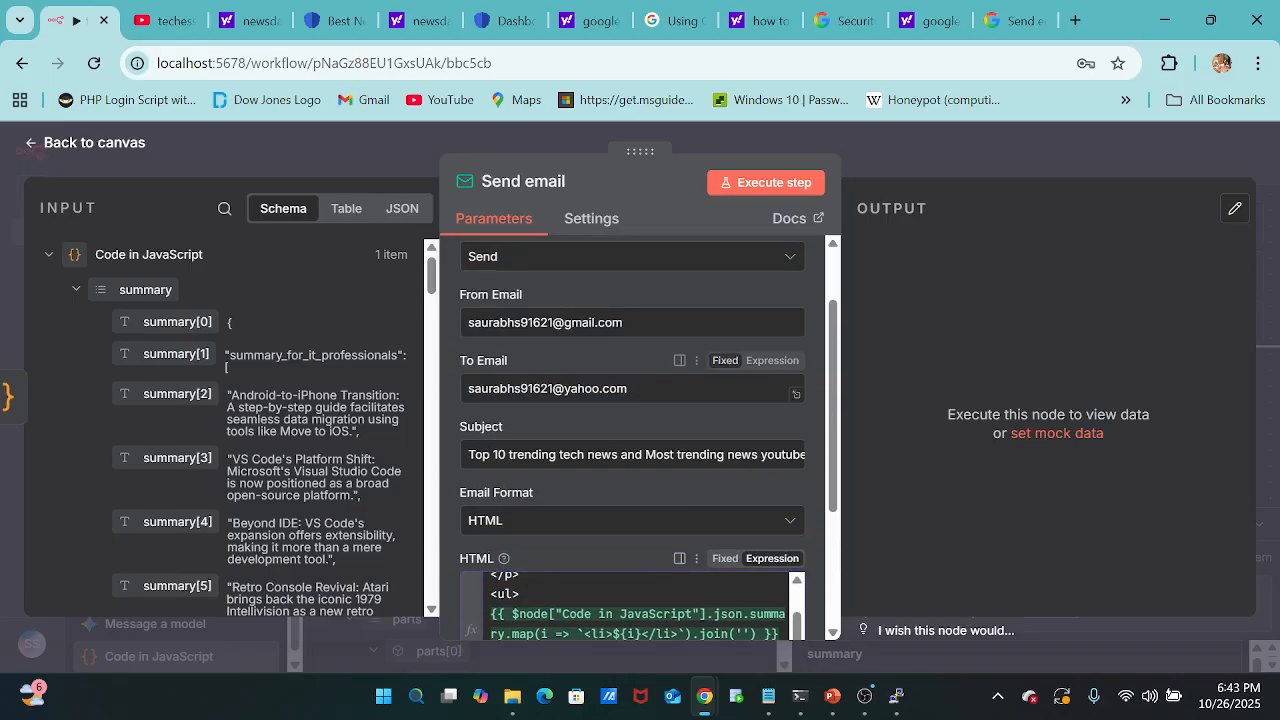
click(640, 389)
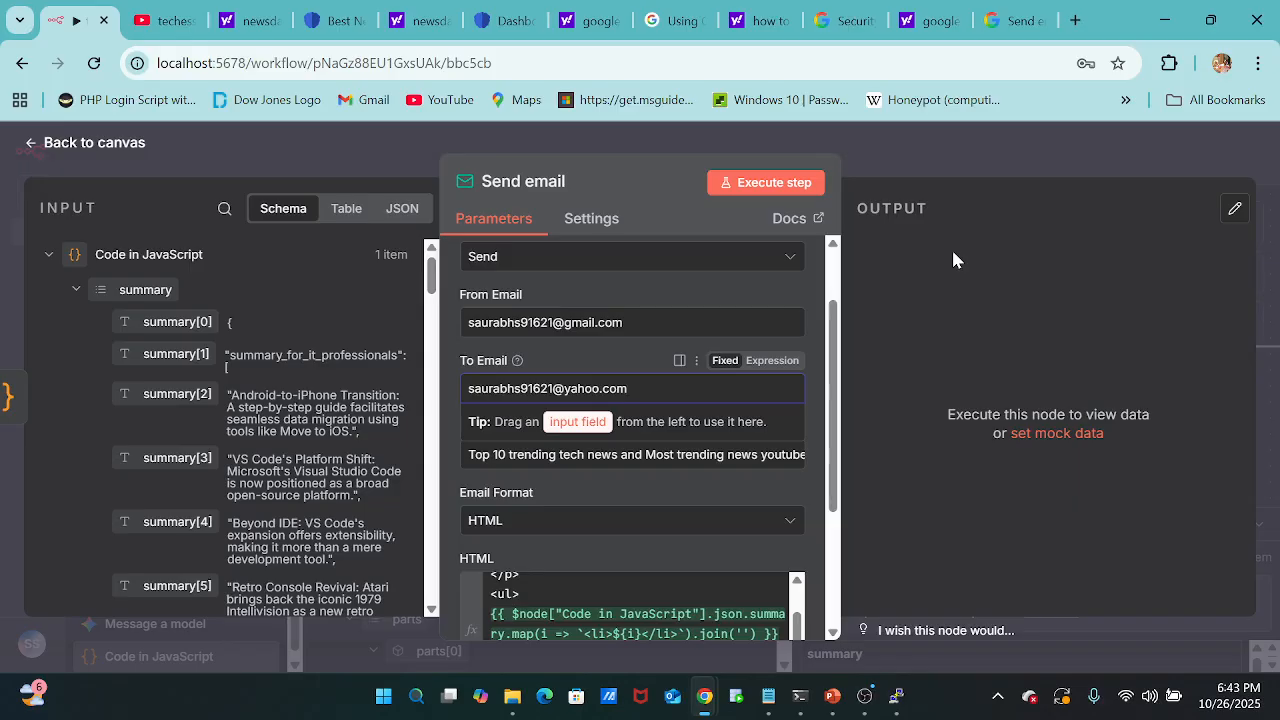
text(,)
Close the Send email node's settings and execute the whole workflow.
click(702, 143)
click(702, 138)
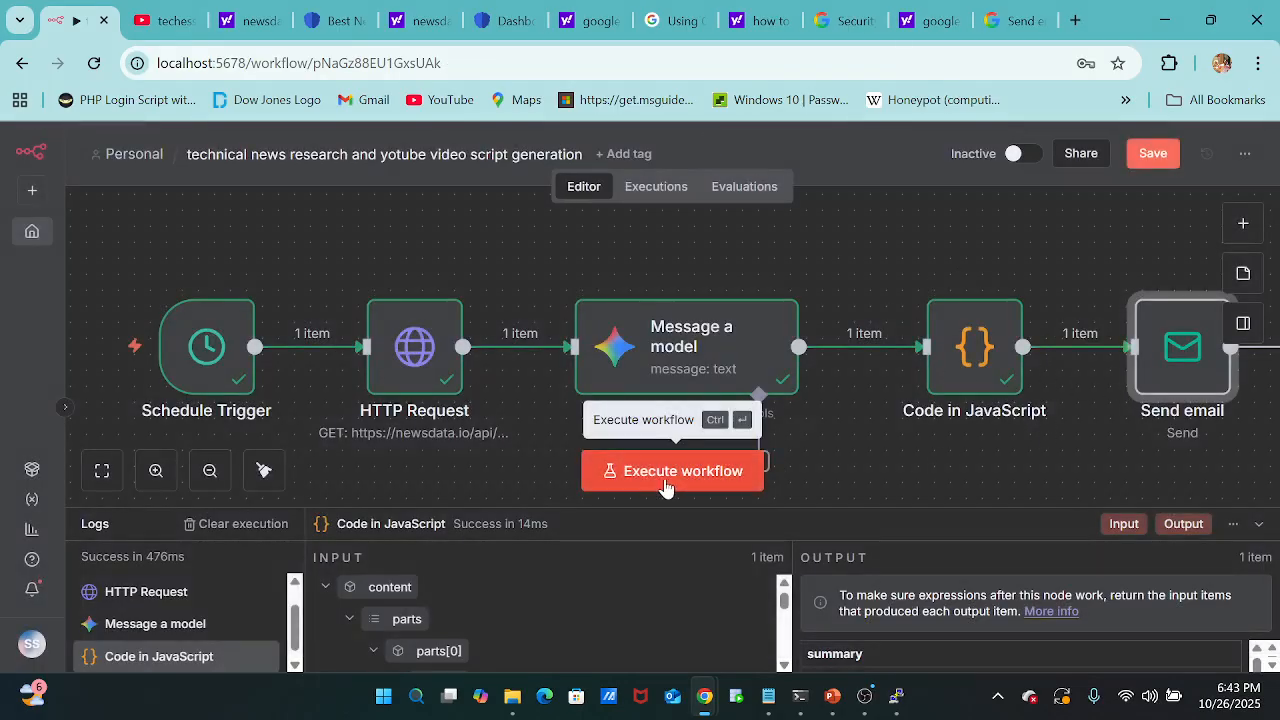
click(709, 469)
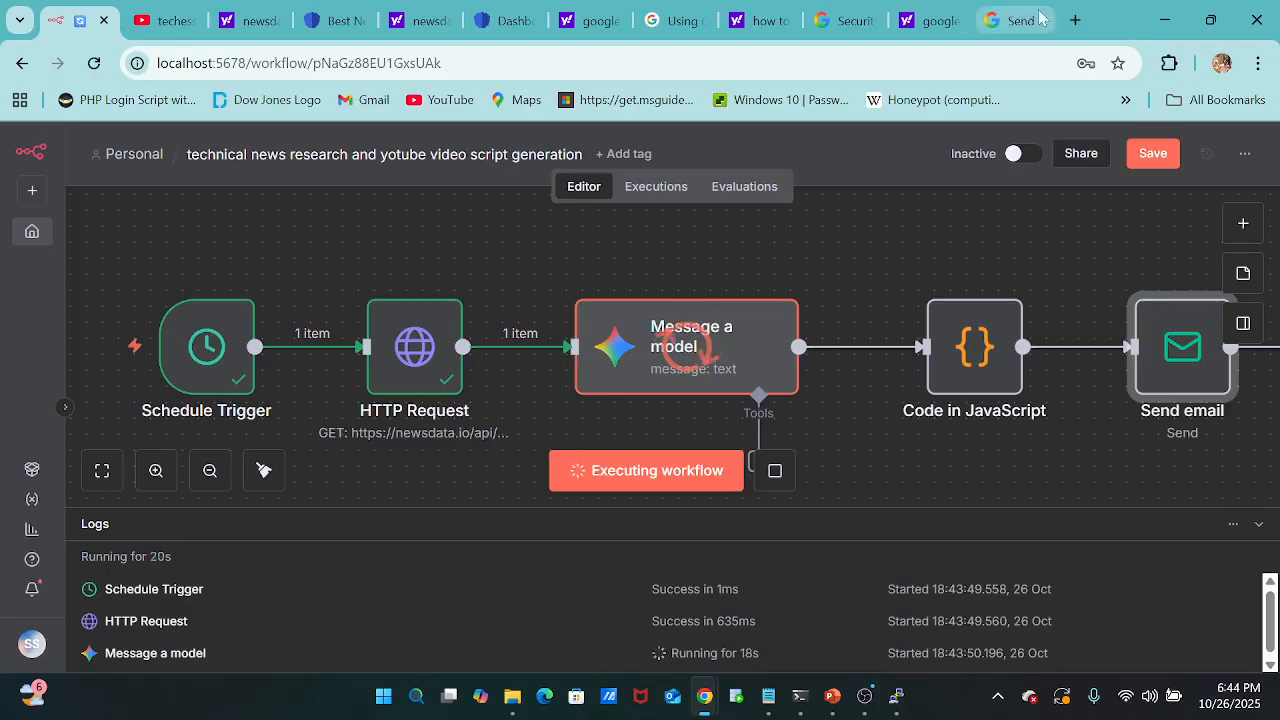
Search for Yahoo Mail in a new browser tab and open its inbox.
click(1075, 21)
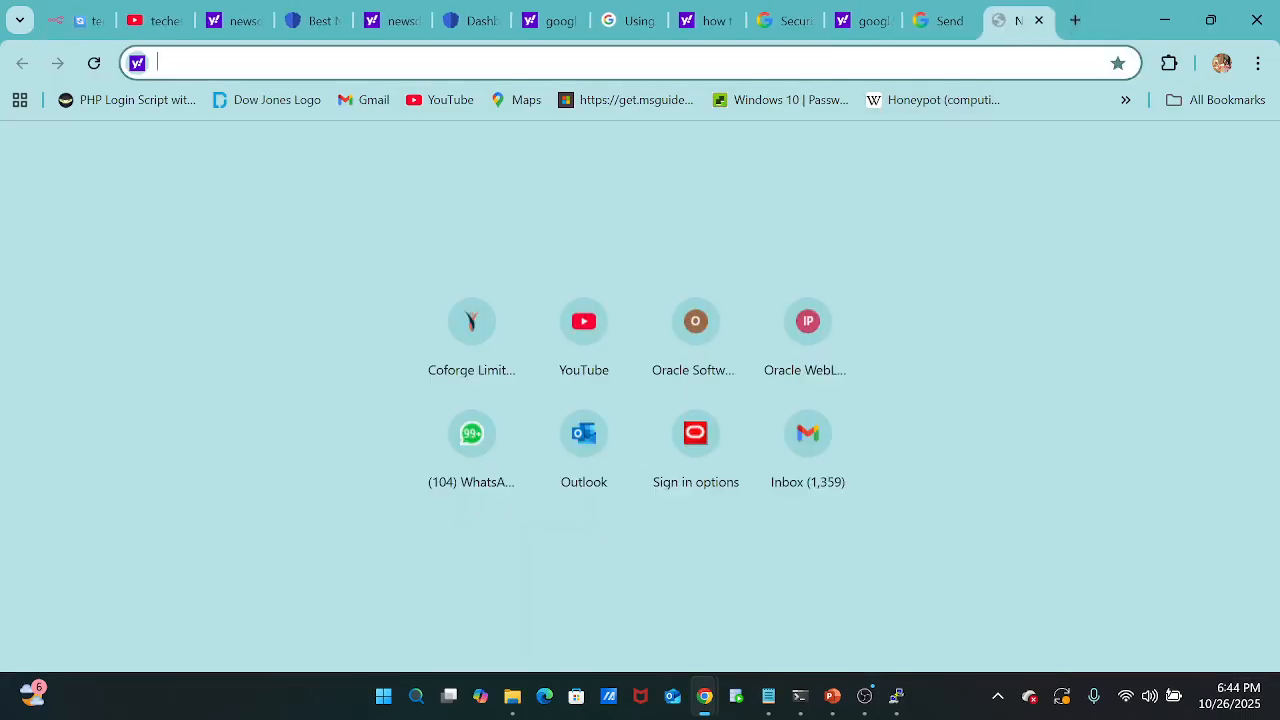
text(yahho)
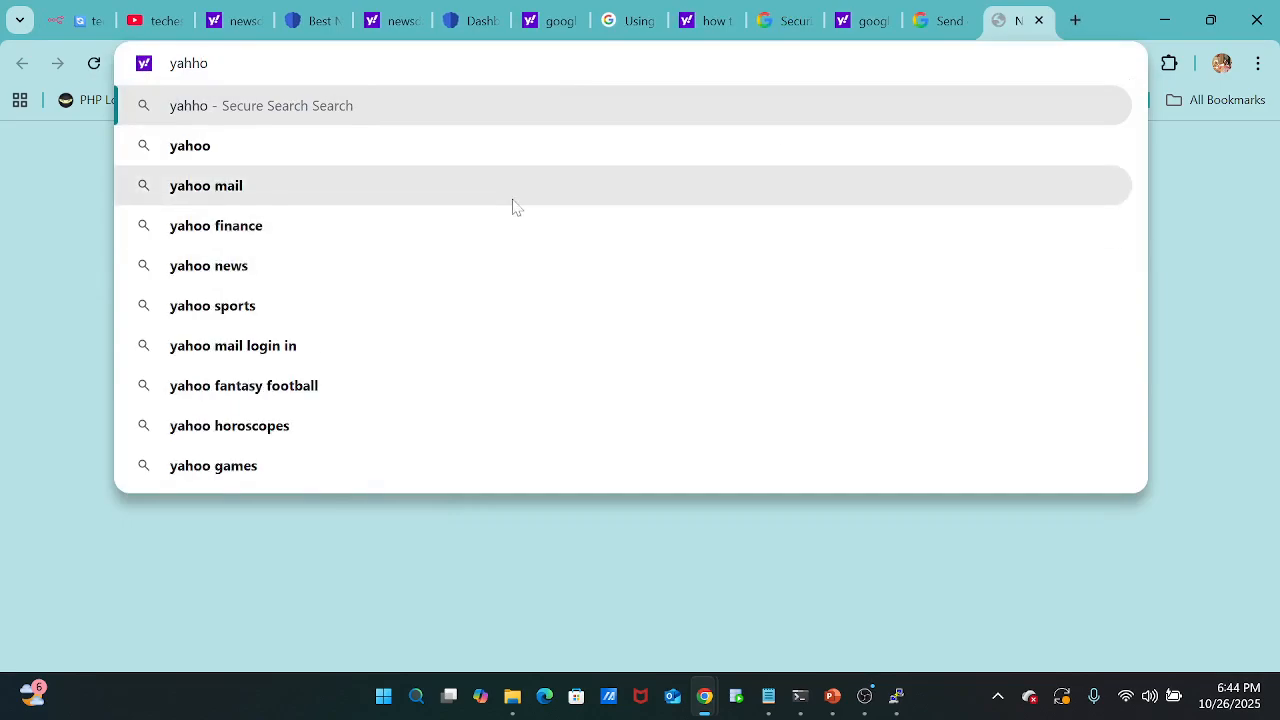
click(512, 199)
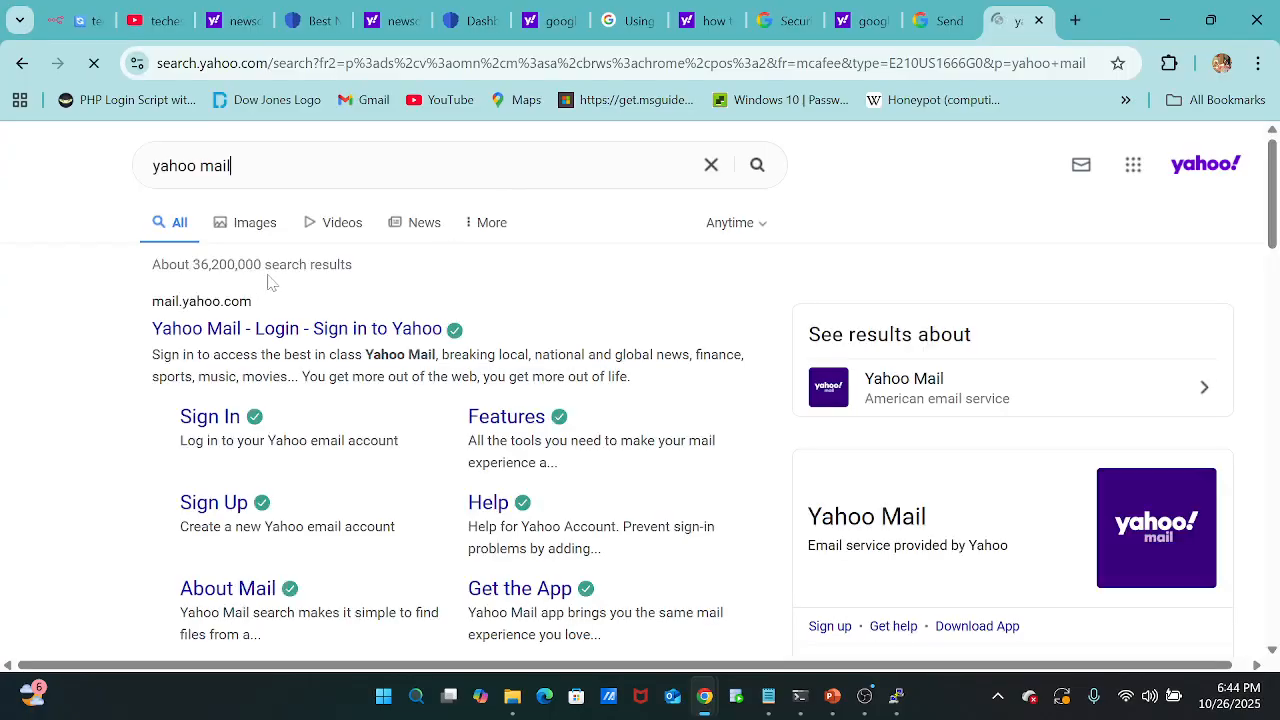
click(276, 322)
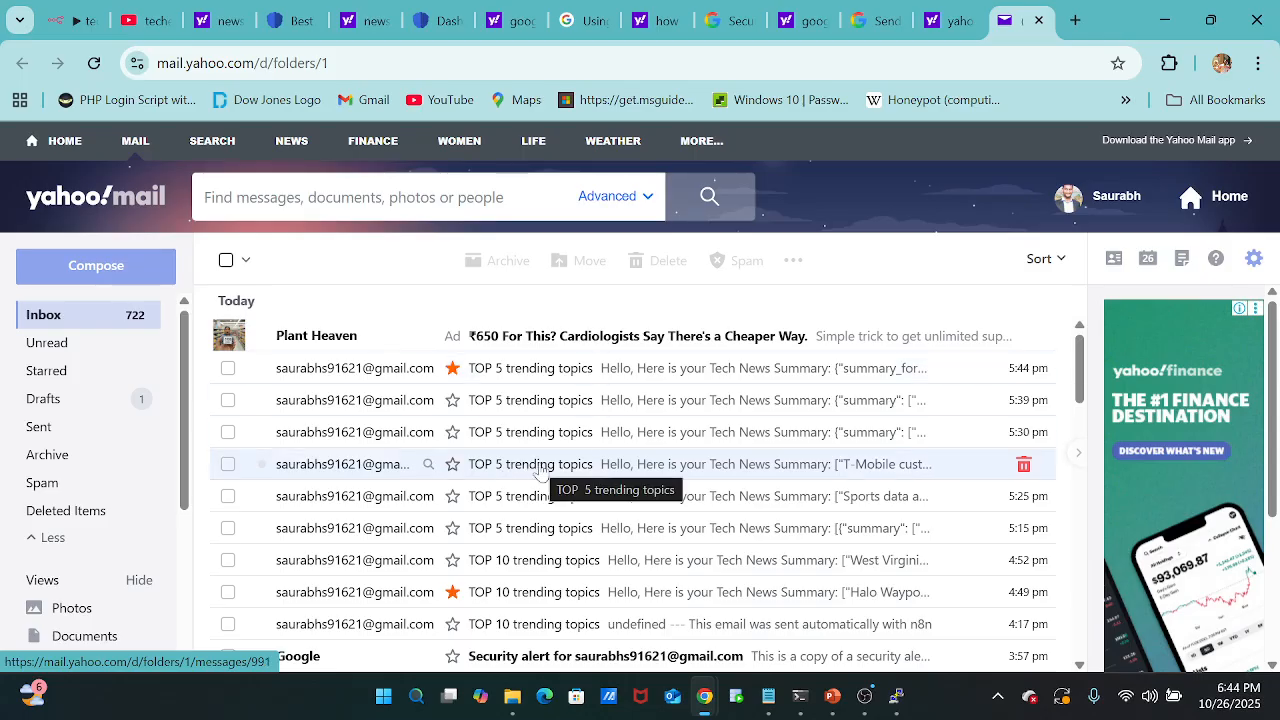
Check the workflow run in n8n, then reload the Yahoo Mail inbox and open the new "Top 10 trending tech news" email.
click(79, 20)
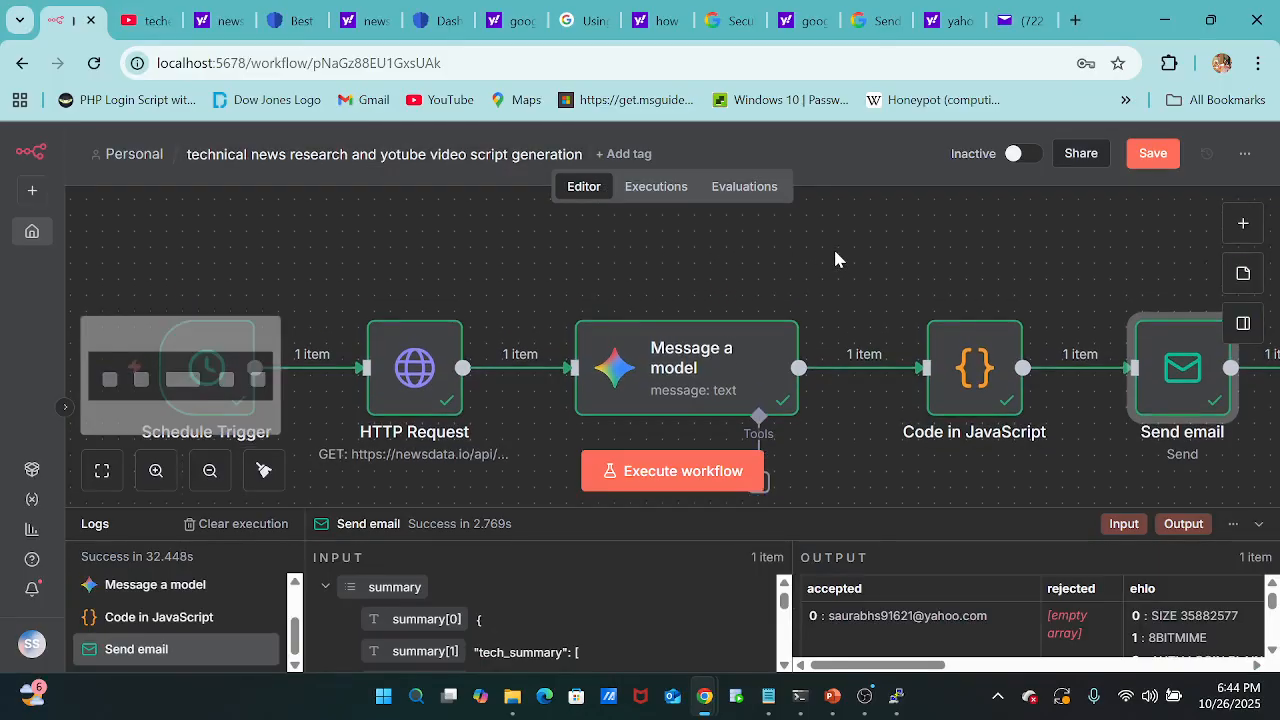
click(1018, 24)
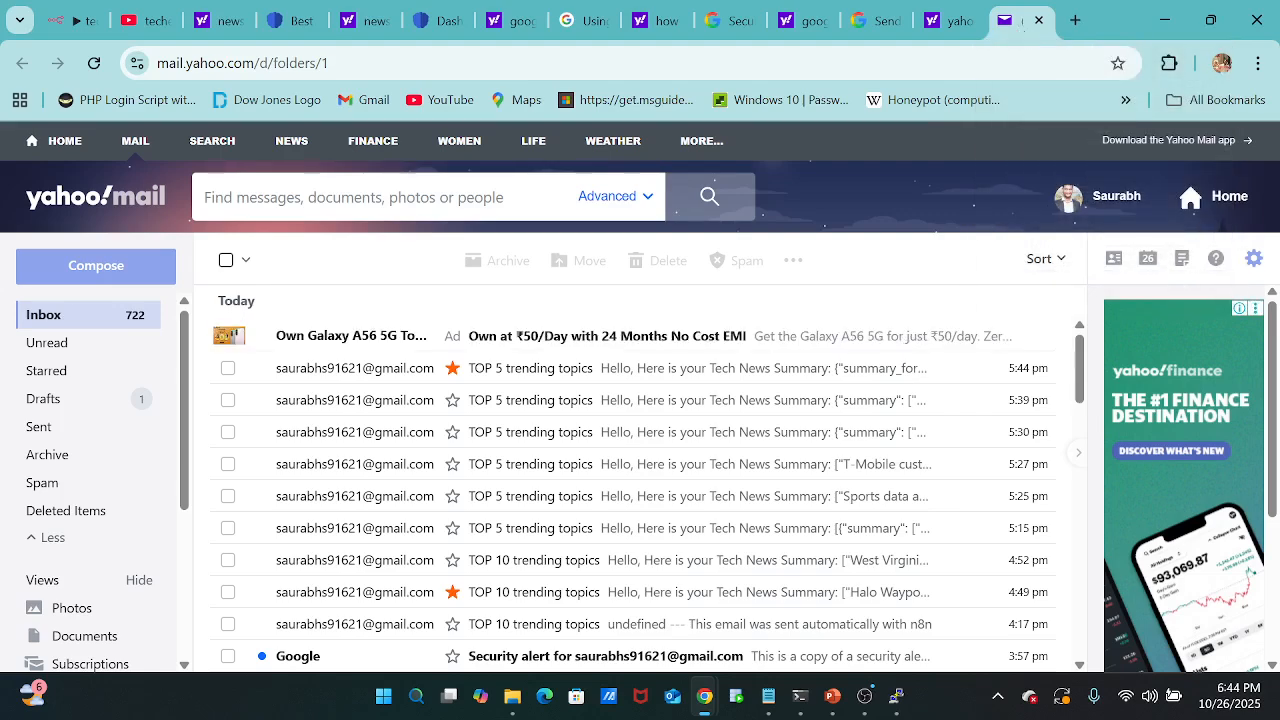
click(95, 65)
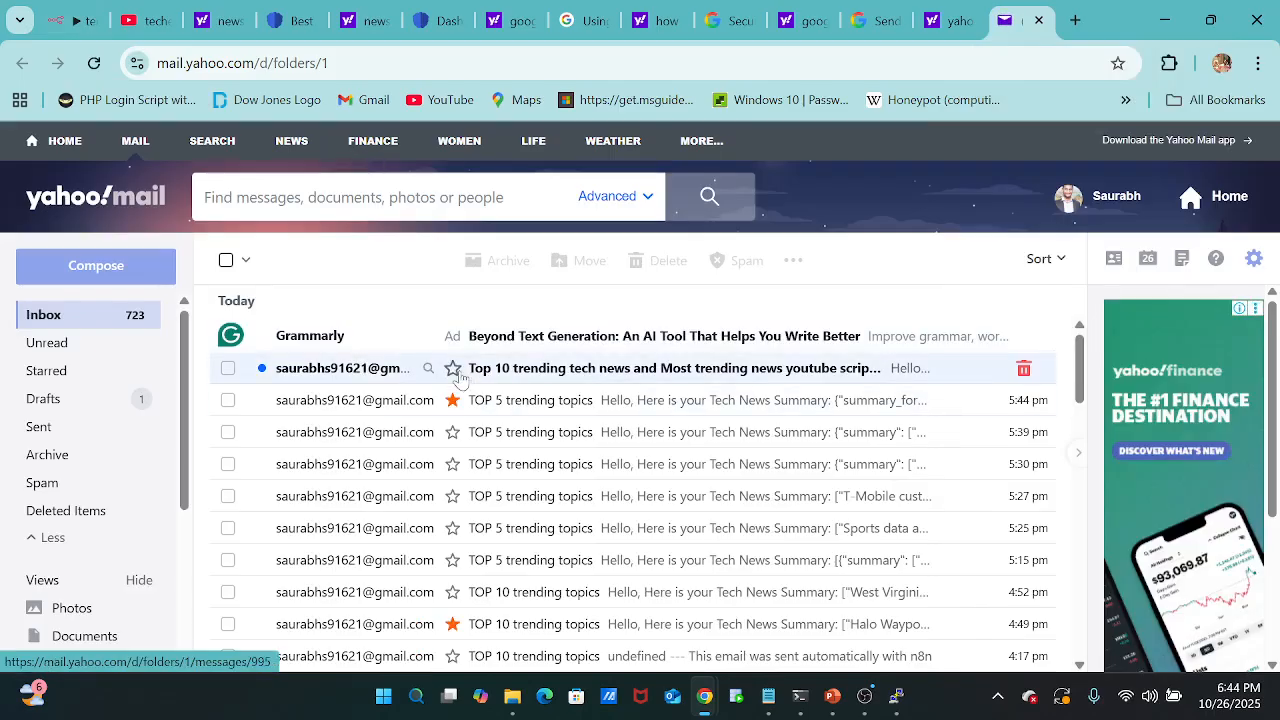
click(672, 377)
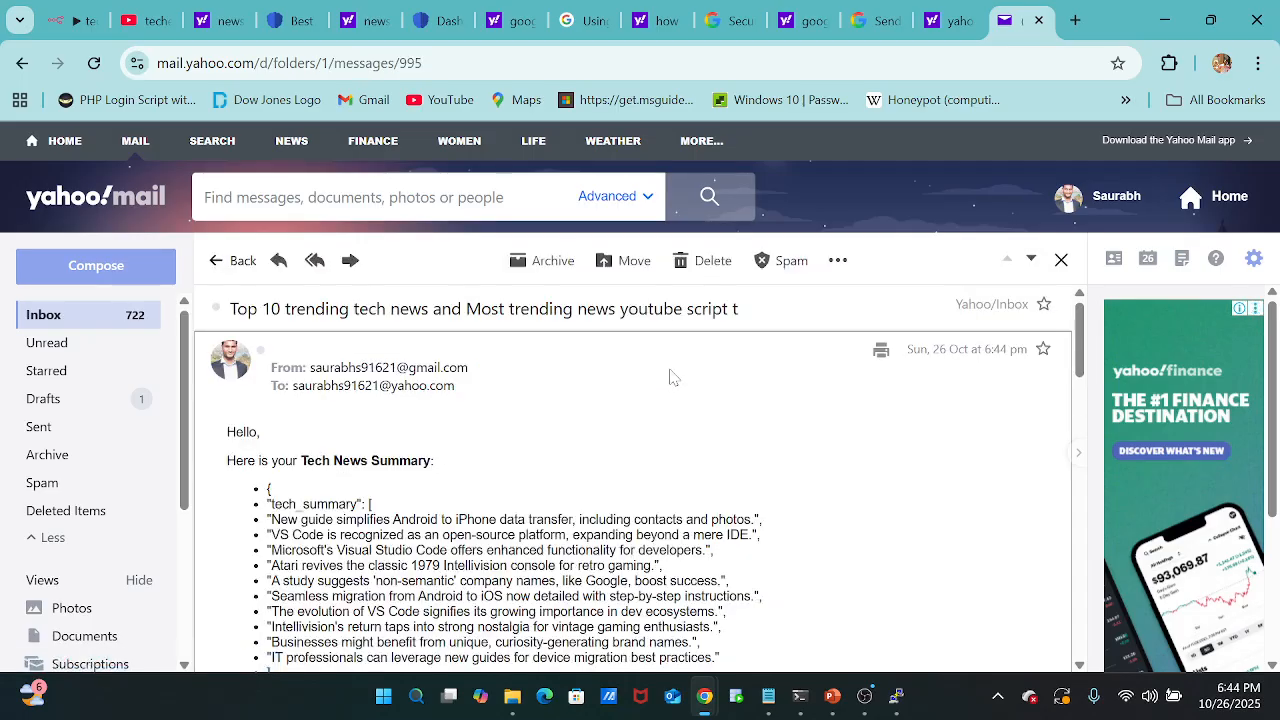
Skim the email from its tech news summary down to the start of the YouTube script analysis section.
scroll(672, 377, down, 1)
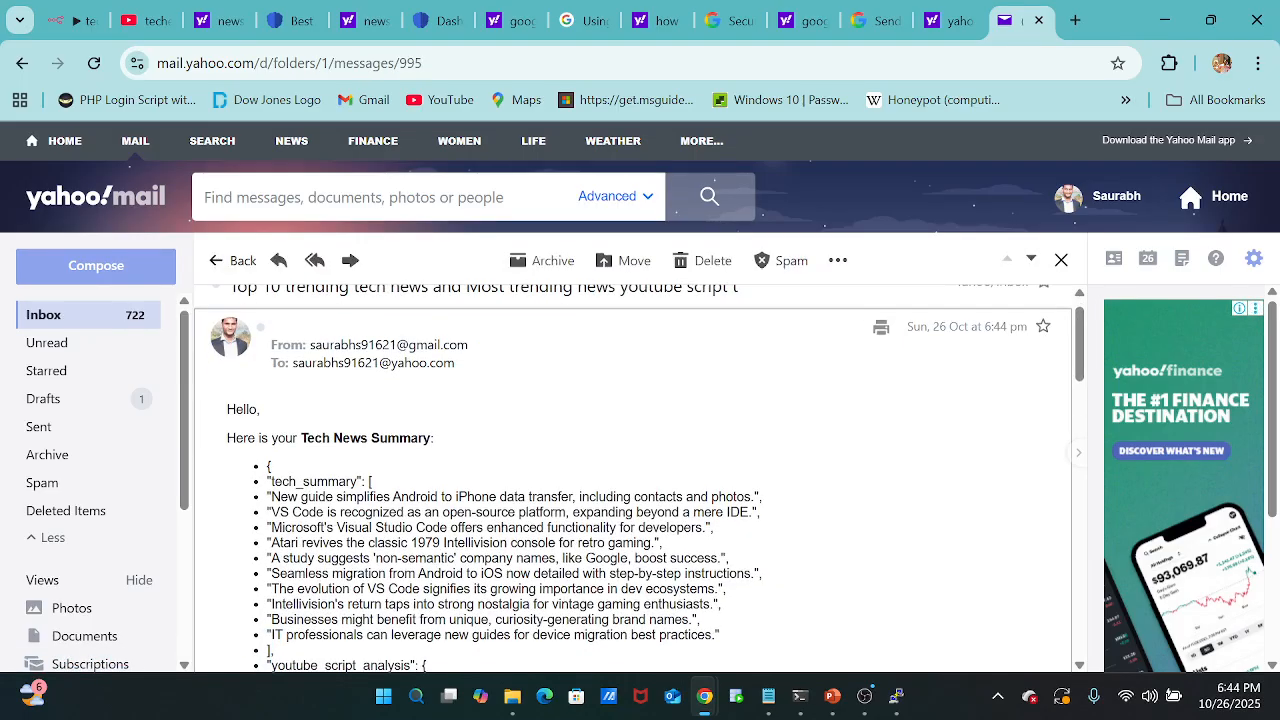
scroll(490, 520, down, 3)
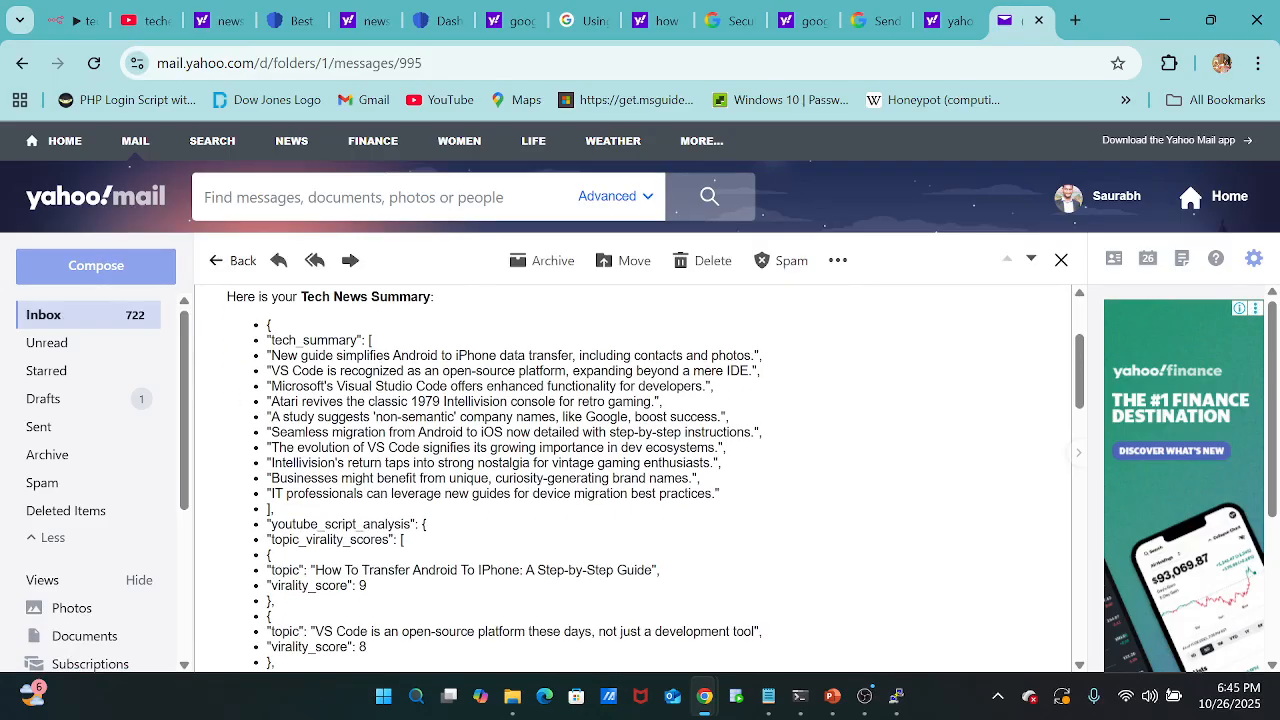
scroll(533, 437, down, 5)
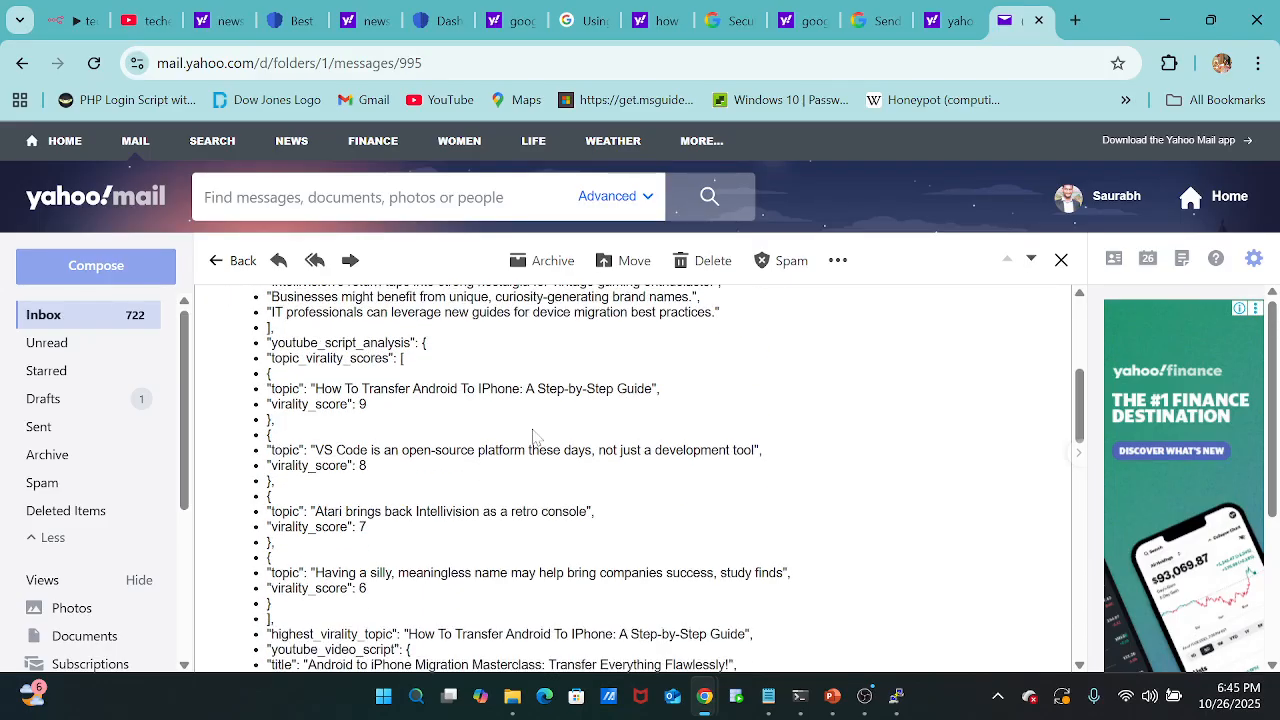
scroll(533, 437, down, 3)
scroll(533, 437, up, 8)
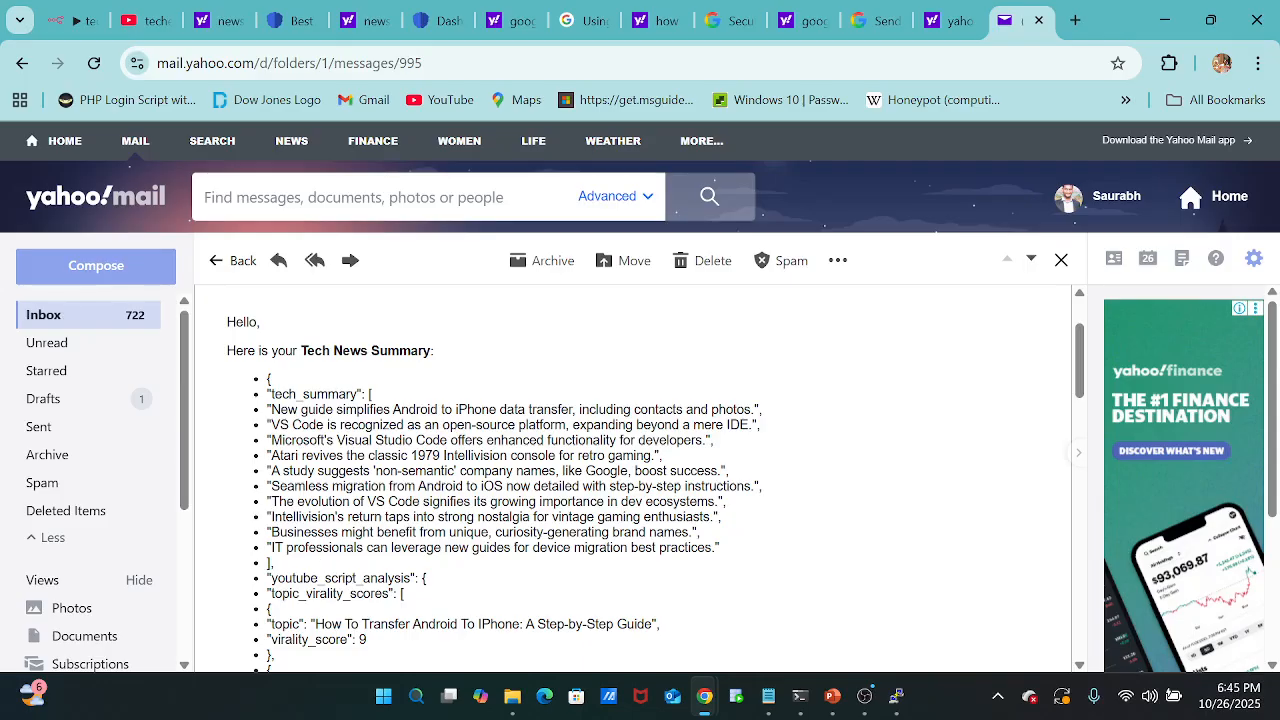
scroll(515, 543, down, 1)
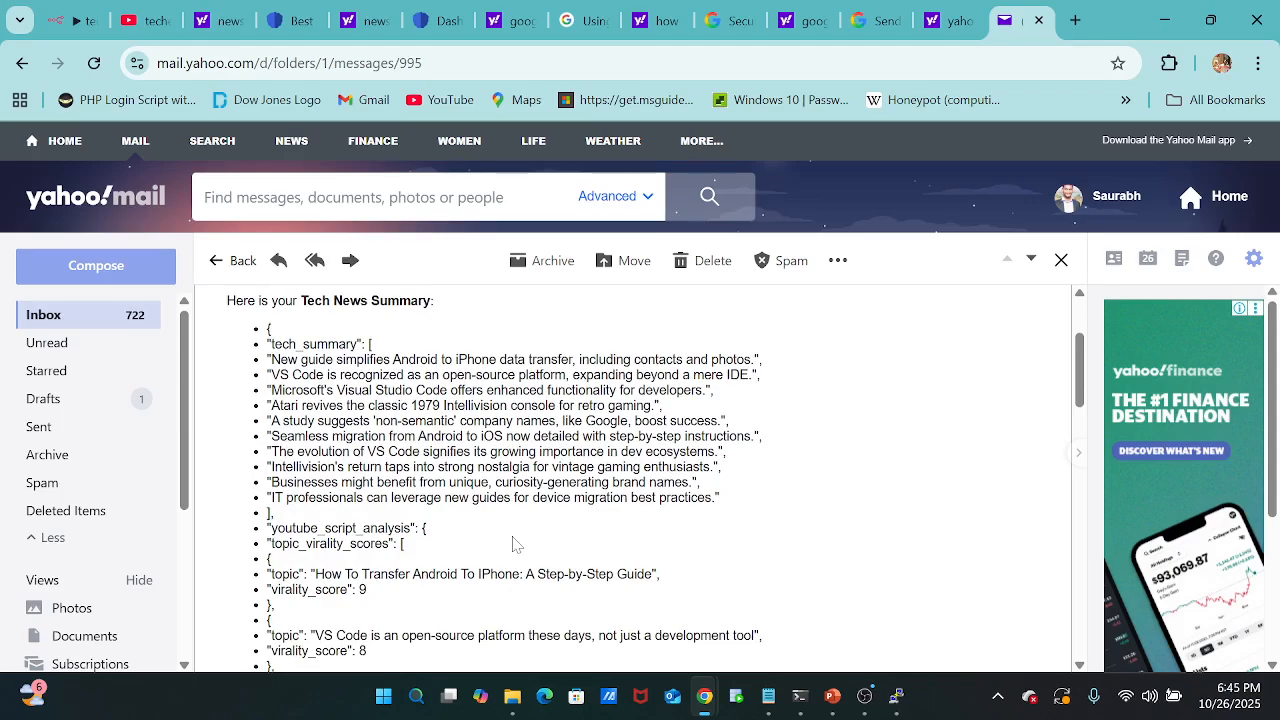
scroll(515, 543, down, 2)
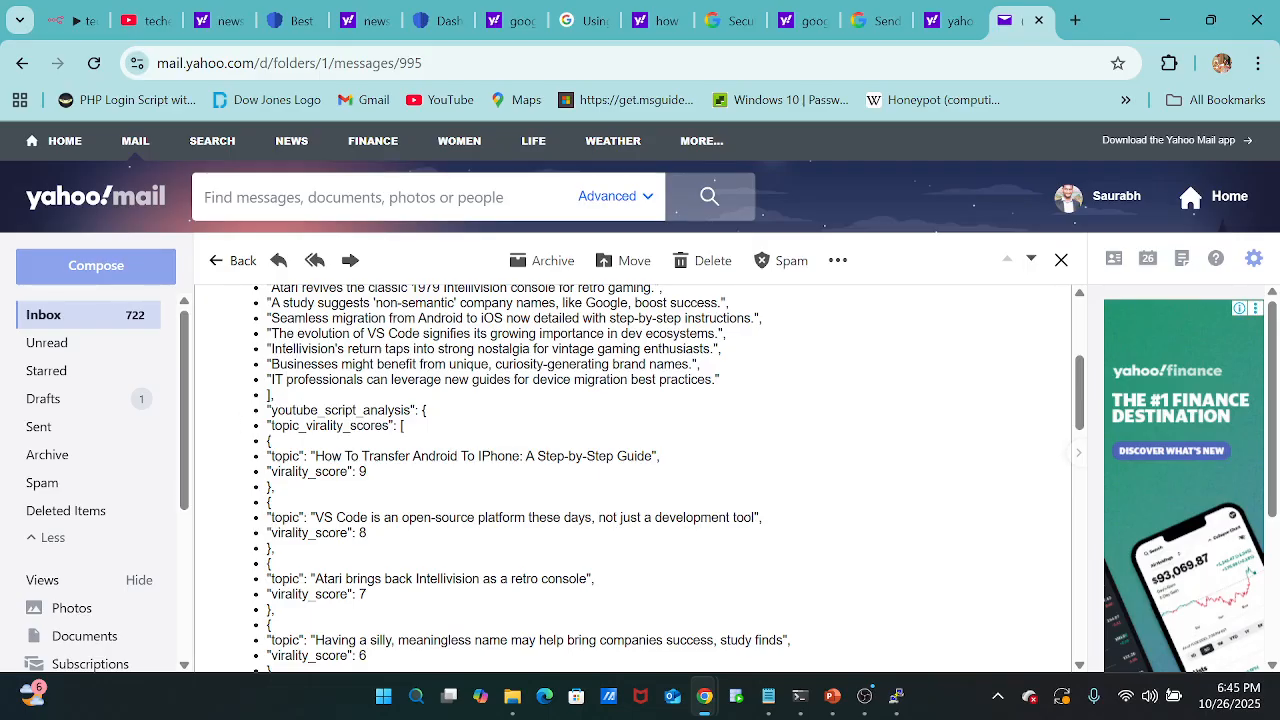
drag(265, 408, 456, 430)
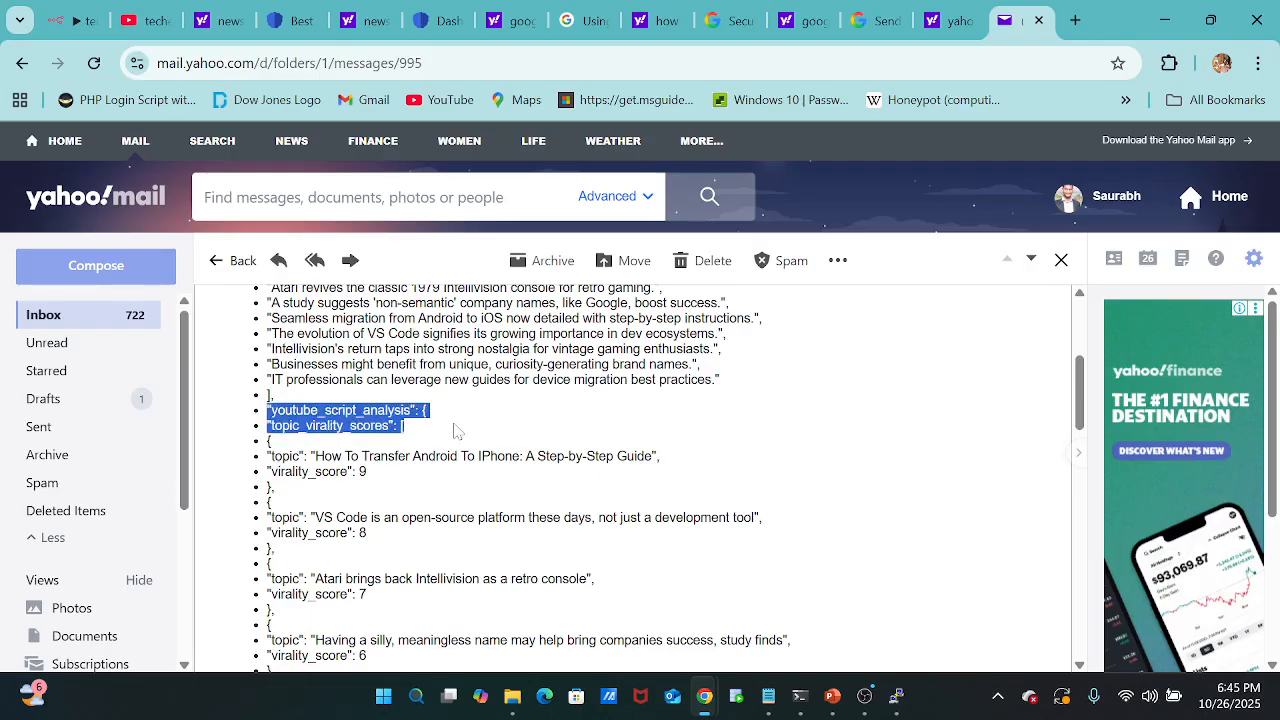
click(456, 430)
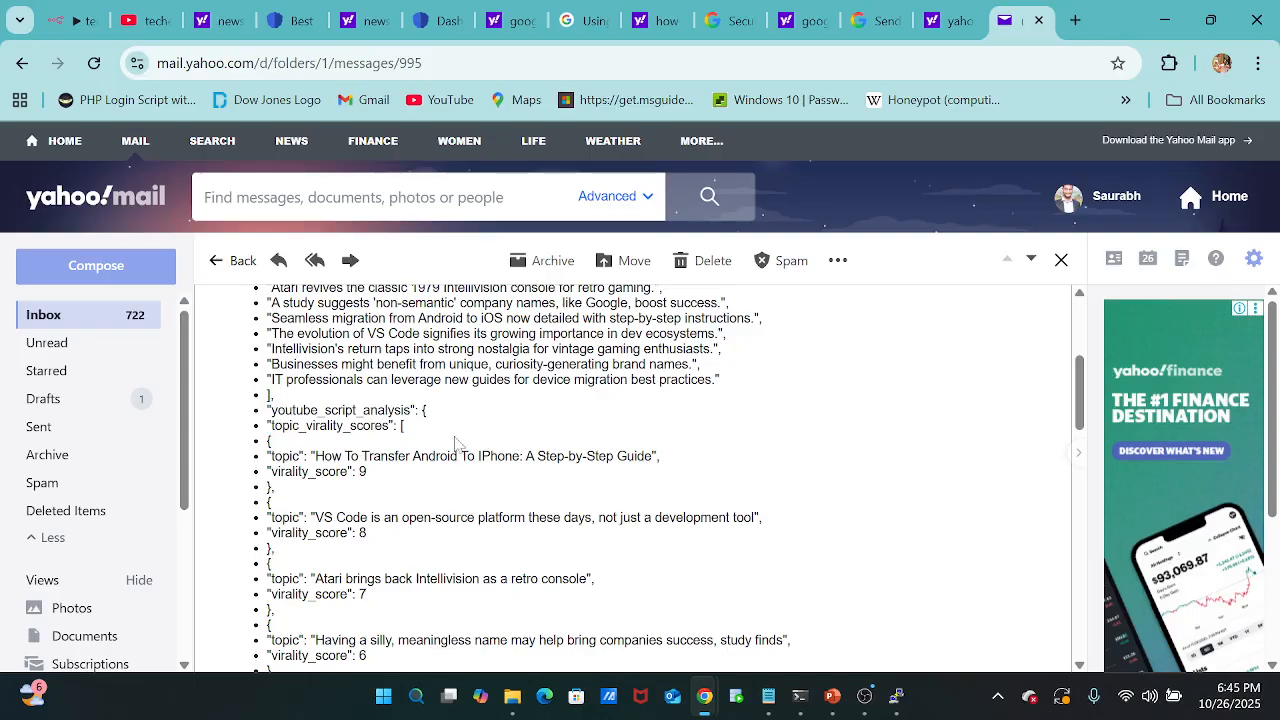
scroll(450, 470, down, 1)
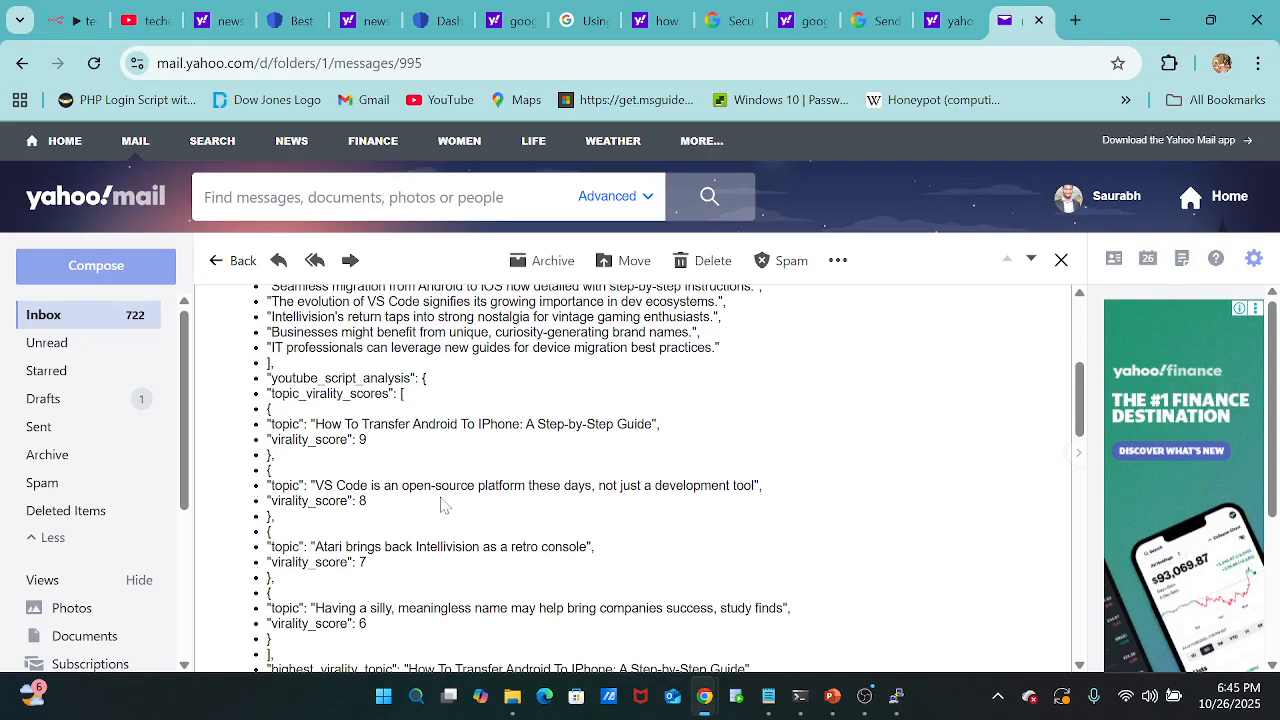
scroll(443, 505, up, 3)
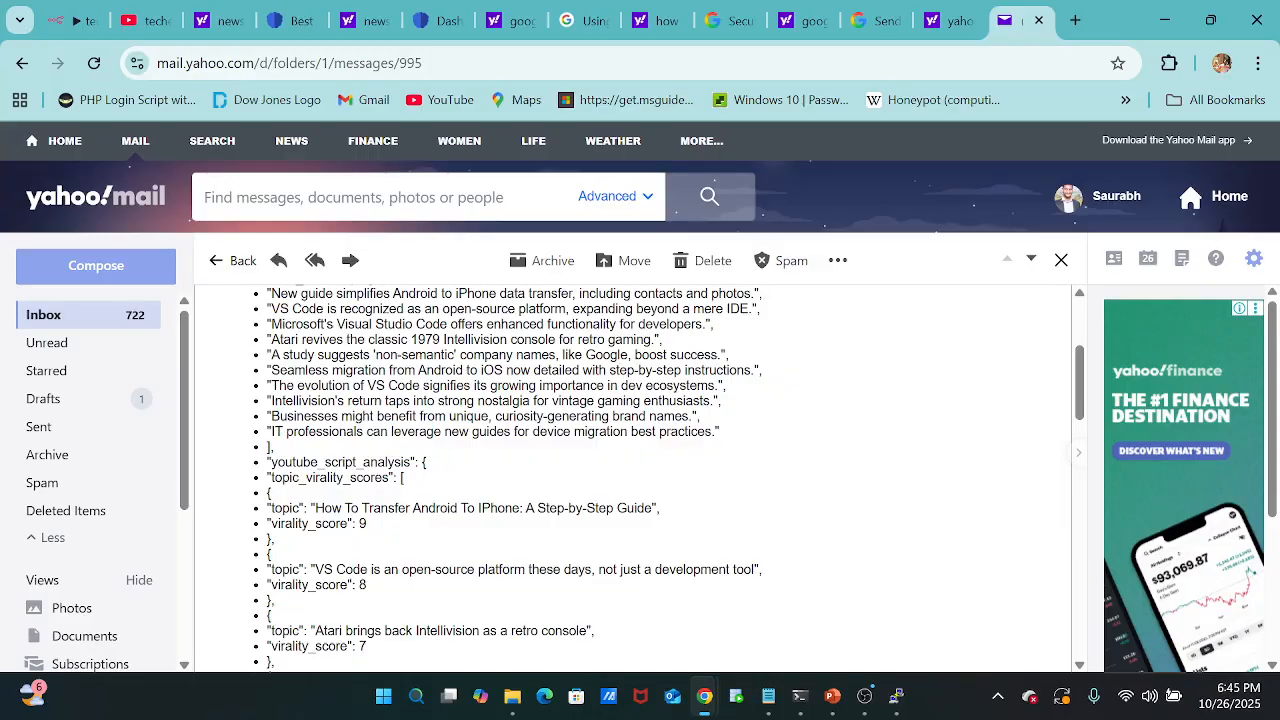
Review the news lines in the email's tech_summary list, highlighting them for reading.
scroll(443, 505, up, 3)
drag(267, 371, 612, 509)
scroll(612, 509, down, 5)
scroll(614, 512, down, 1)
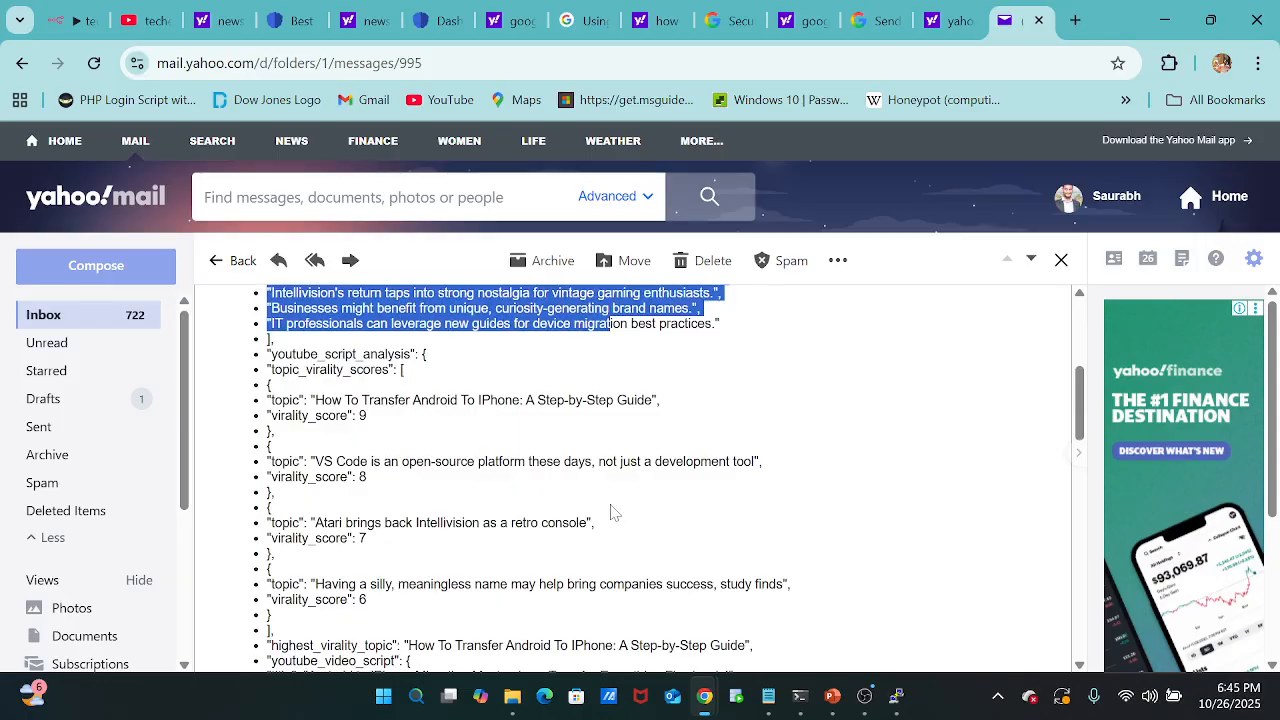
scroll(614, 512, up, 4)
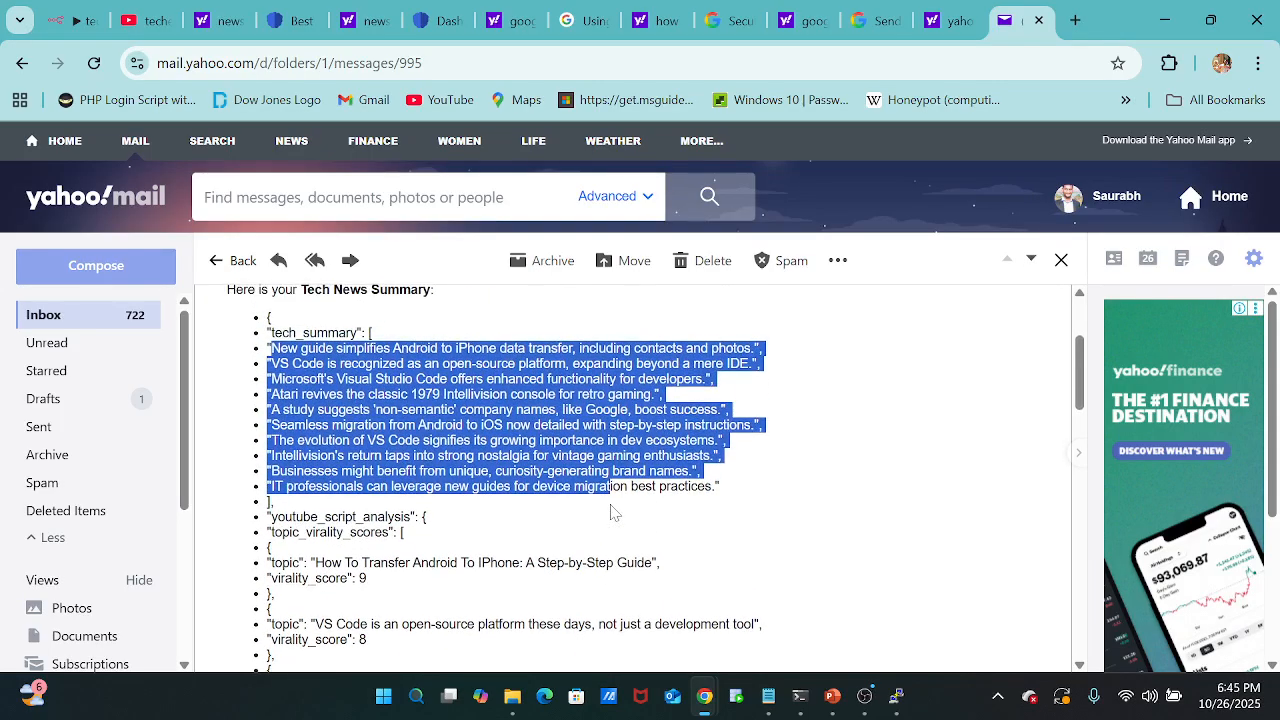
scroll(614, 512, down, 1)
scroll(614, 512, down, 1)
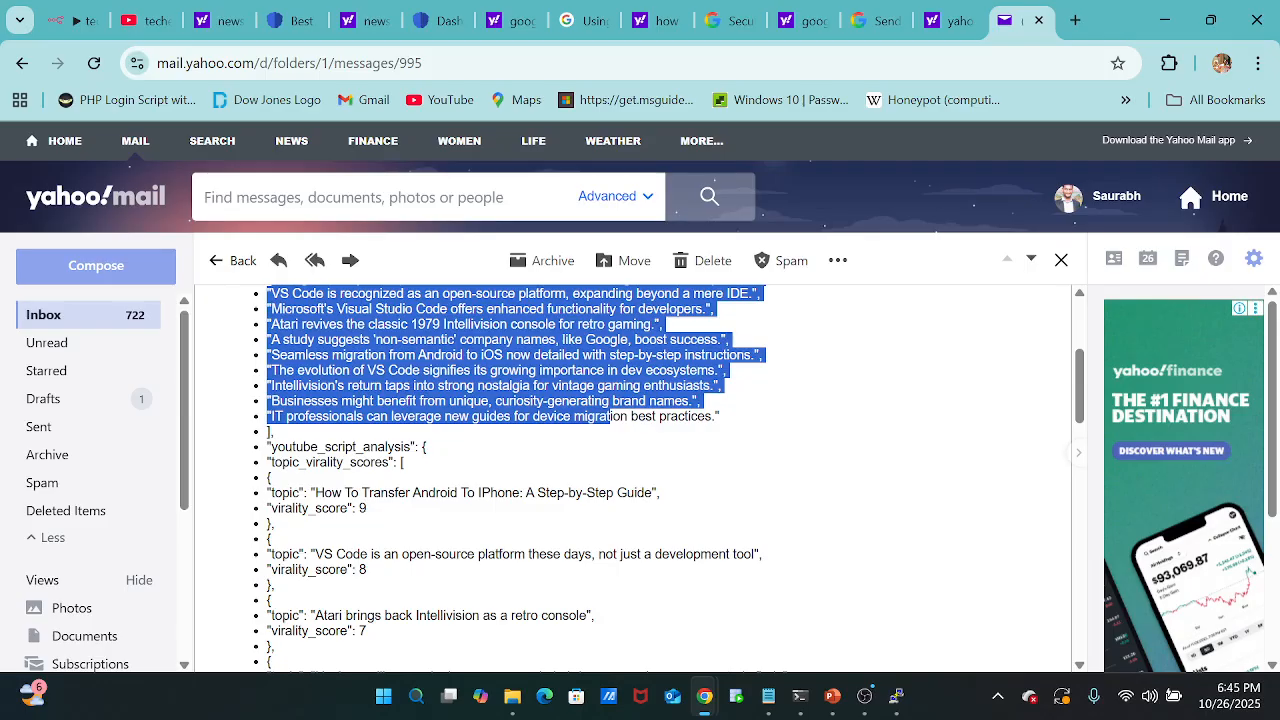
scroll(630, 480, up, 1)
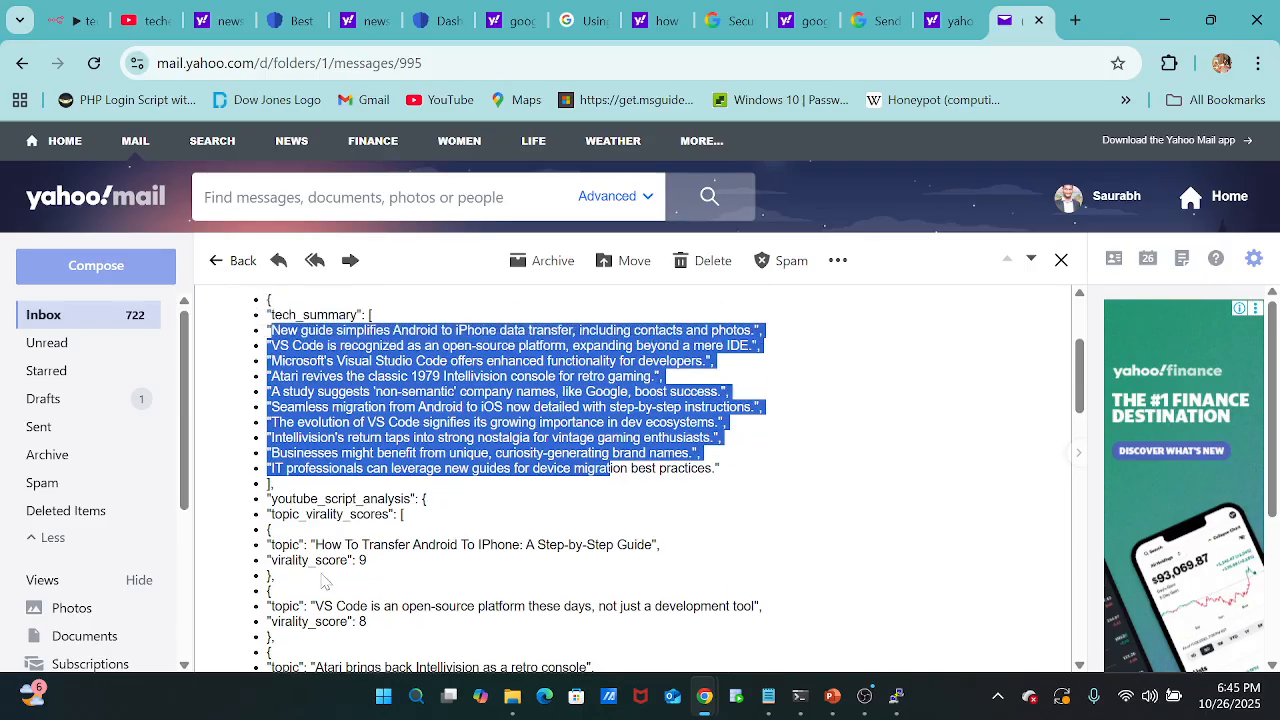
Examine the topics and their virality scores in the email's topic_virality_scores list.
drag(316, 545, 634, 545)
scroll(634, 545, down, 1)
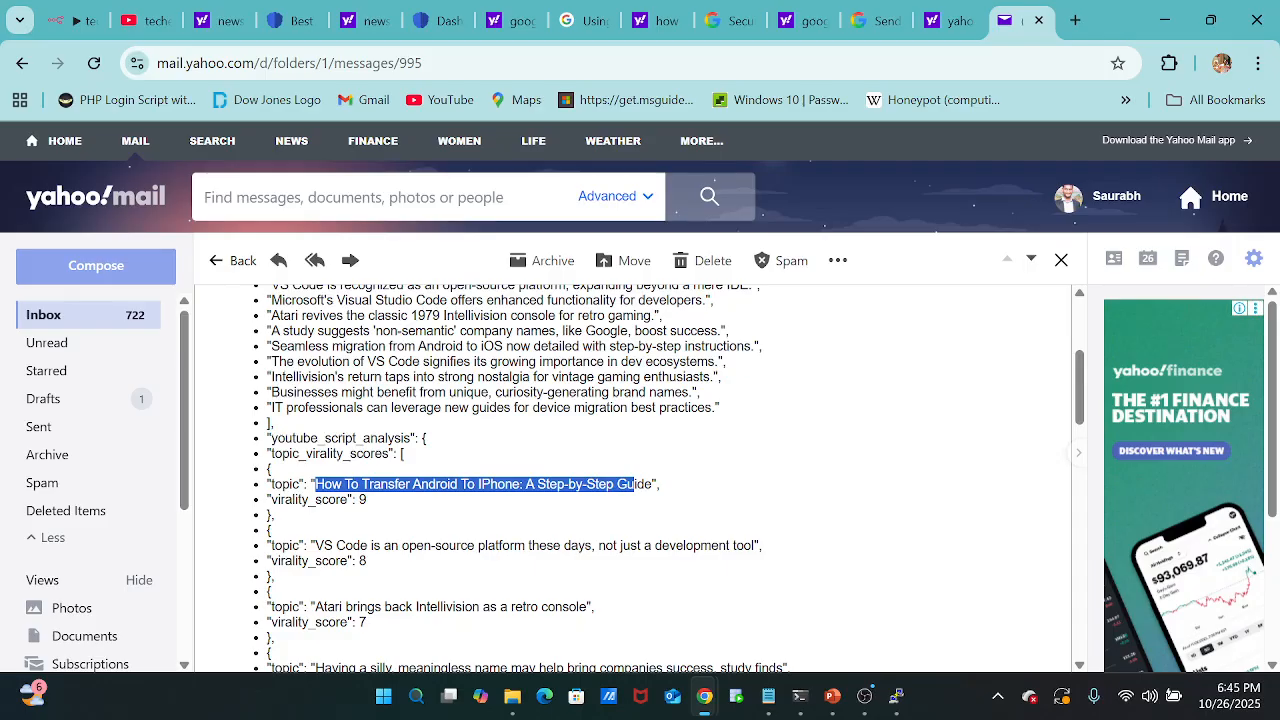
scroll(637, 557, down, 1)
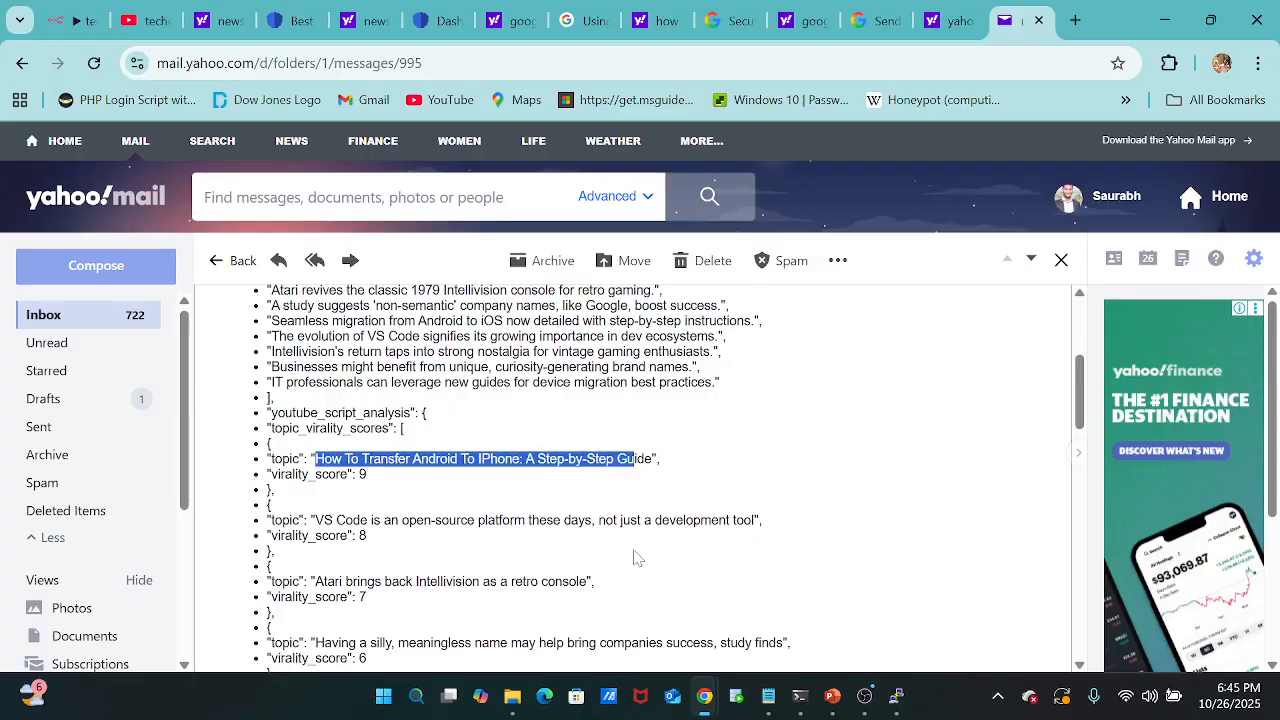
scroll(635, 553, down, 2)
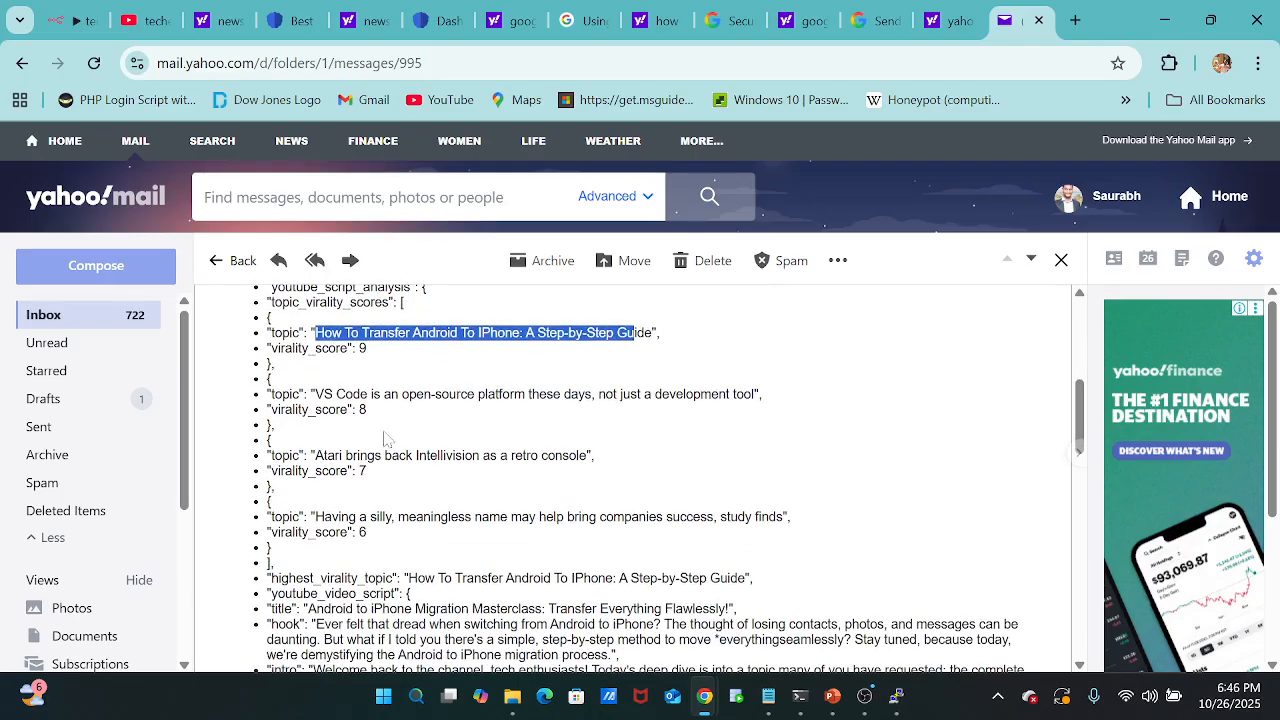
drag(316, 394, 699, 413)
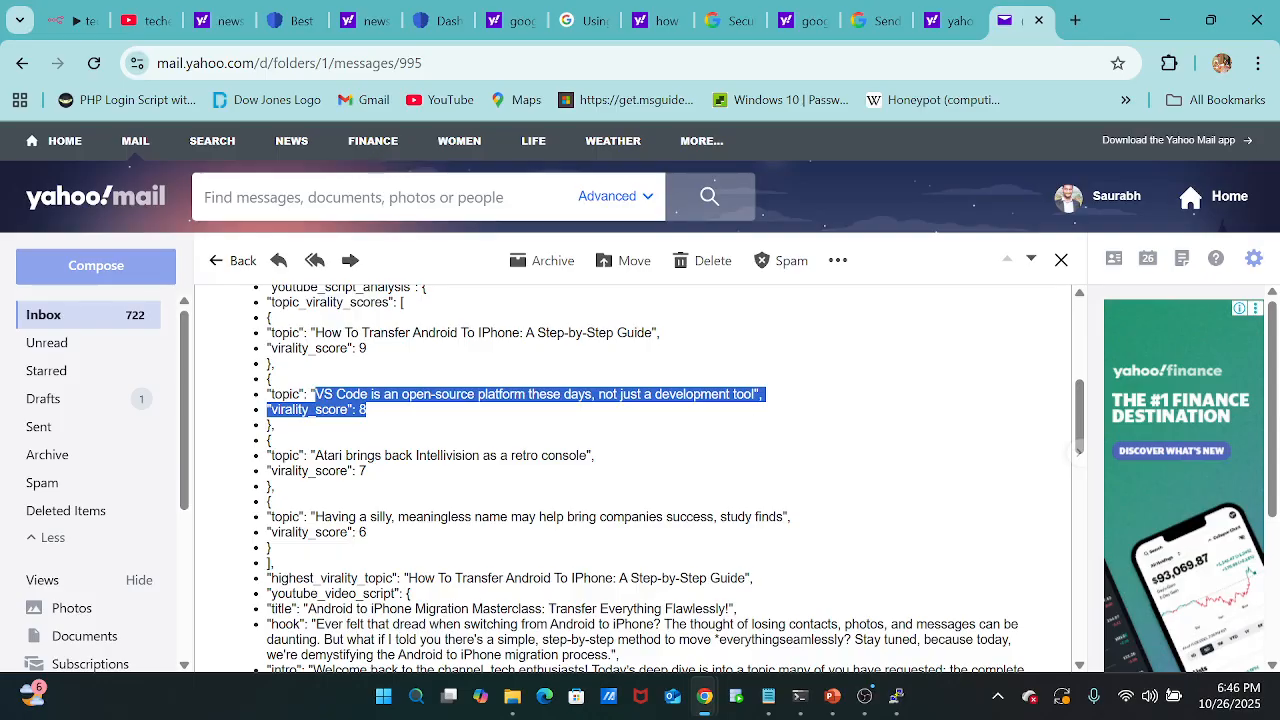
click(749, 420)
scroll(640, 480, down, 2)
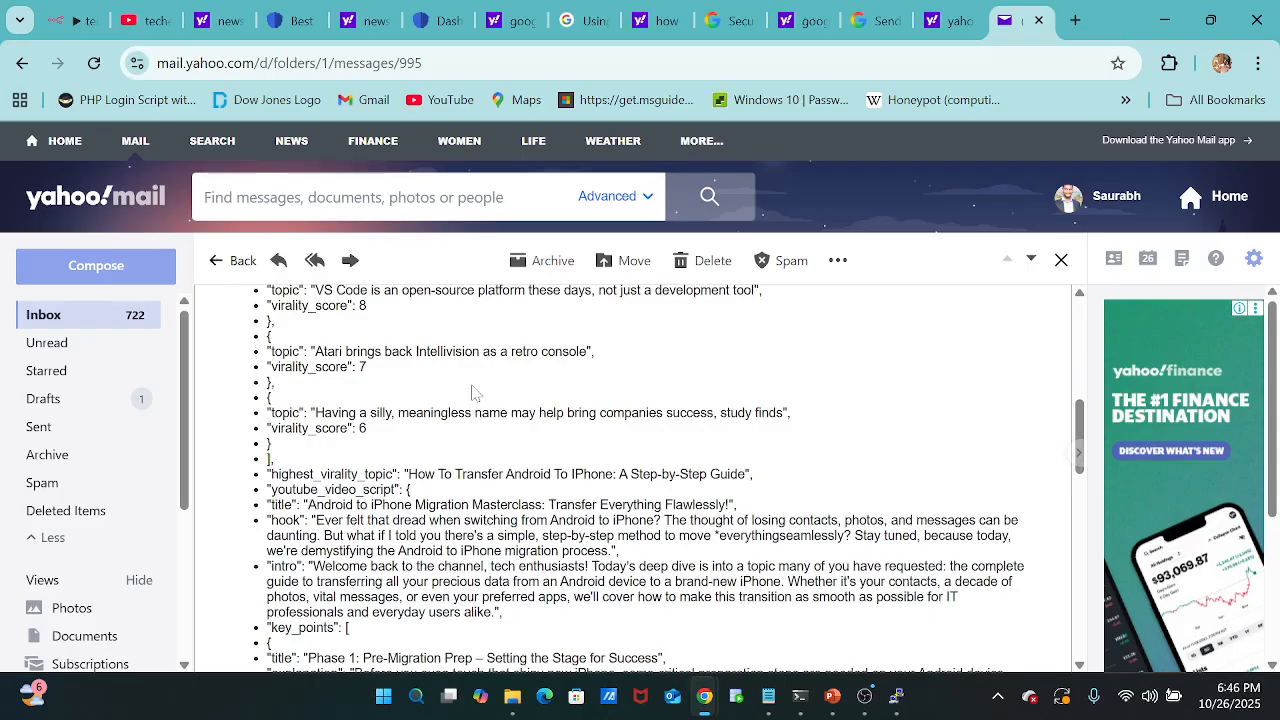
scroll(475, 393, down, 3)
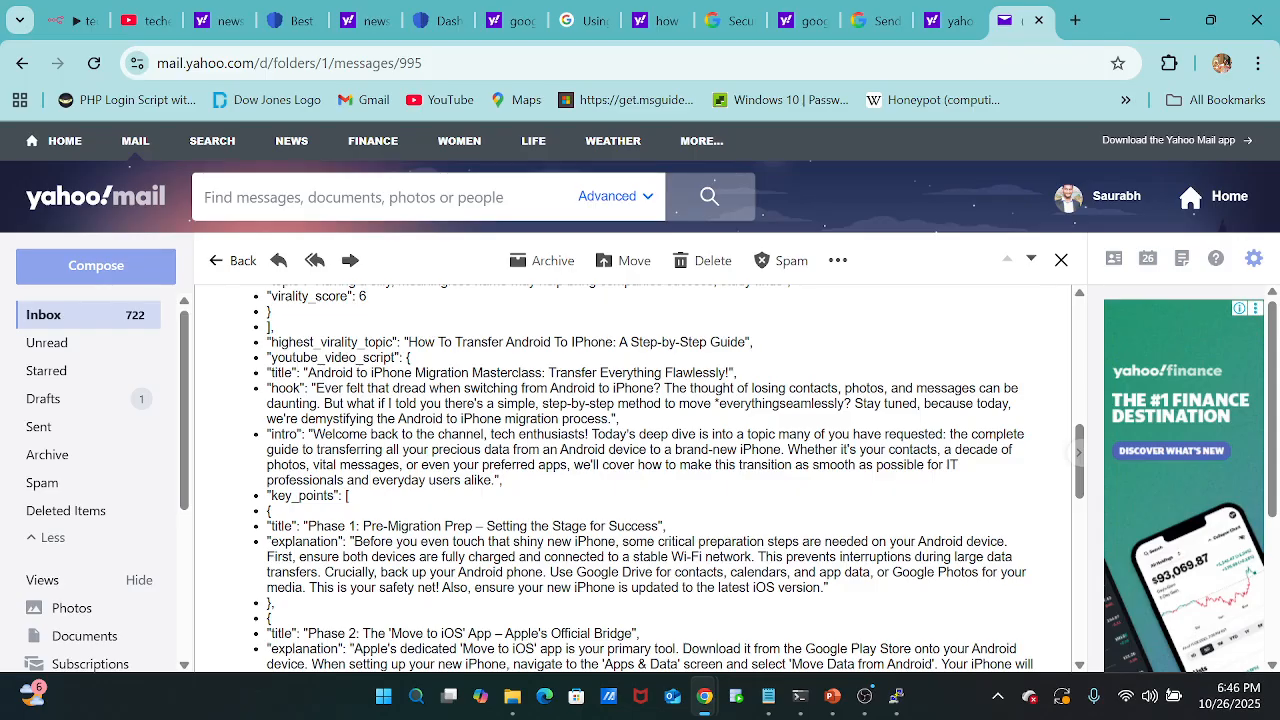
scroll(475, 393, up, 4)
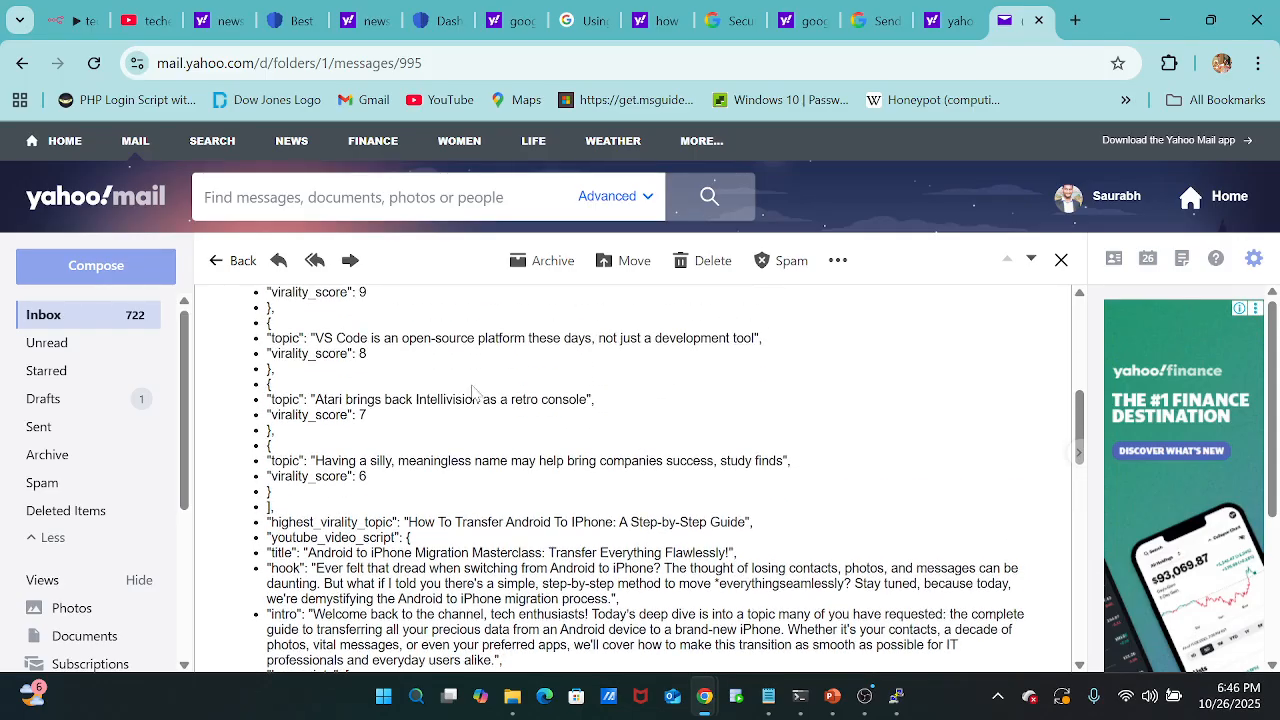
scroll(473, 393, down, 3)
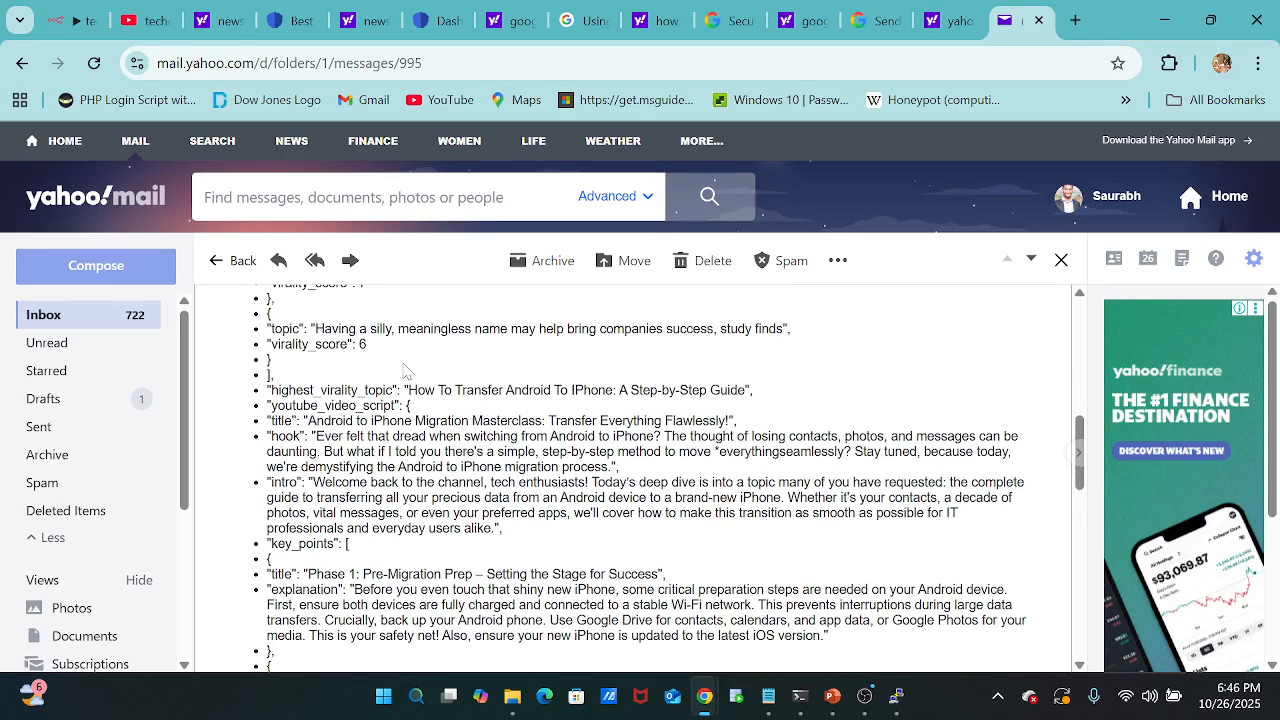
scroll(380, 374, up, 1)
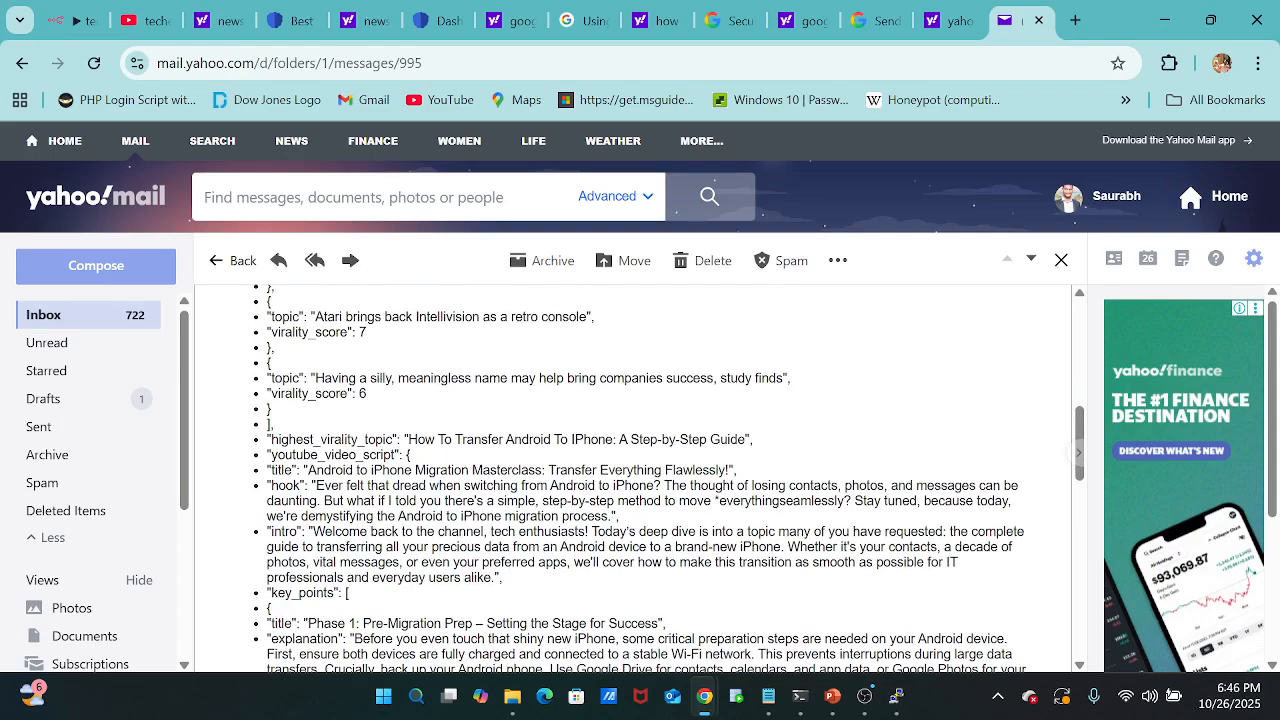
Read the highest-virality topic and the YouTube video script in the email, from its title through the call to action and sign-off.
drag(416, 440, 752, 440)
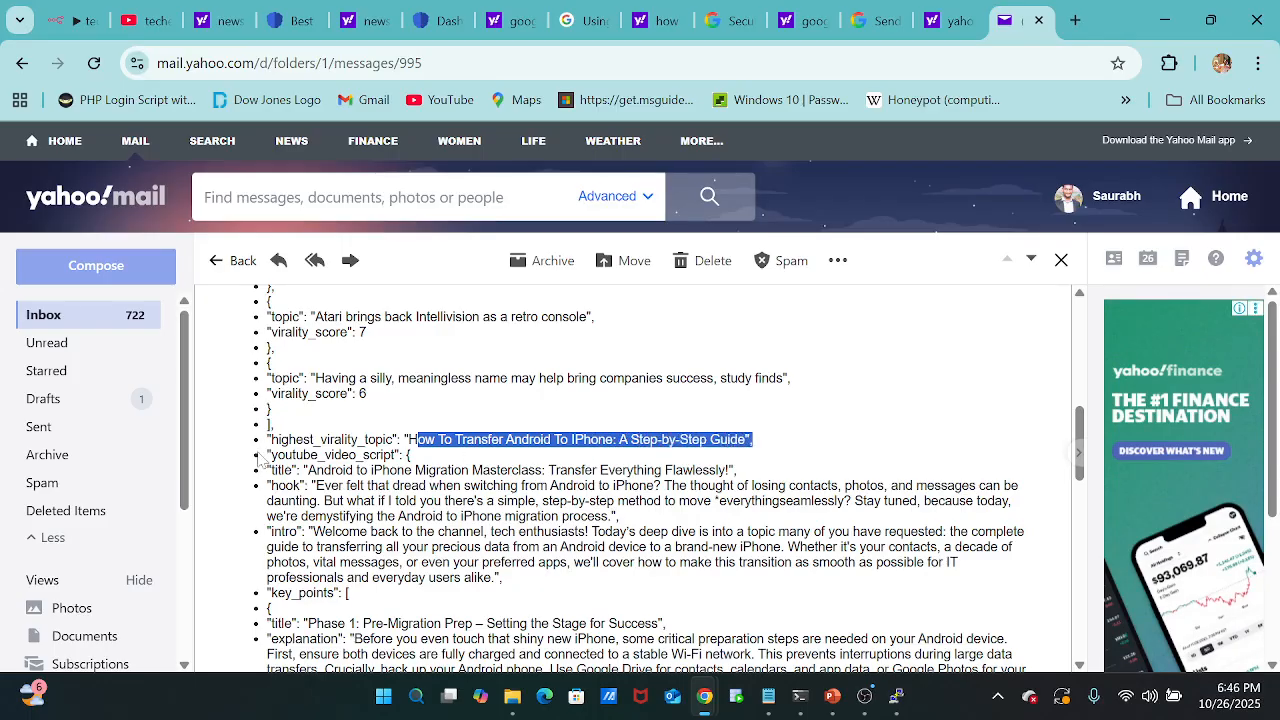
drag(264, 456, 429, 460)
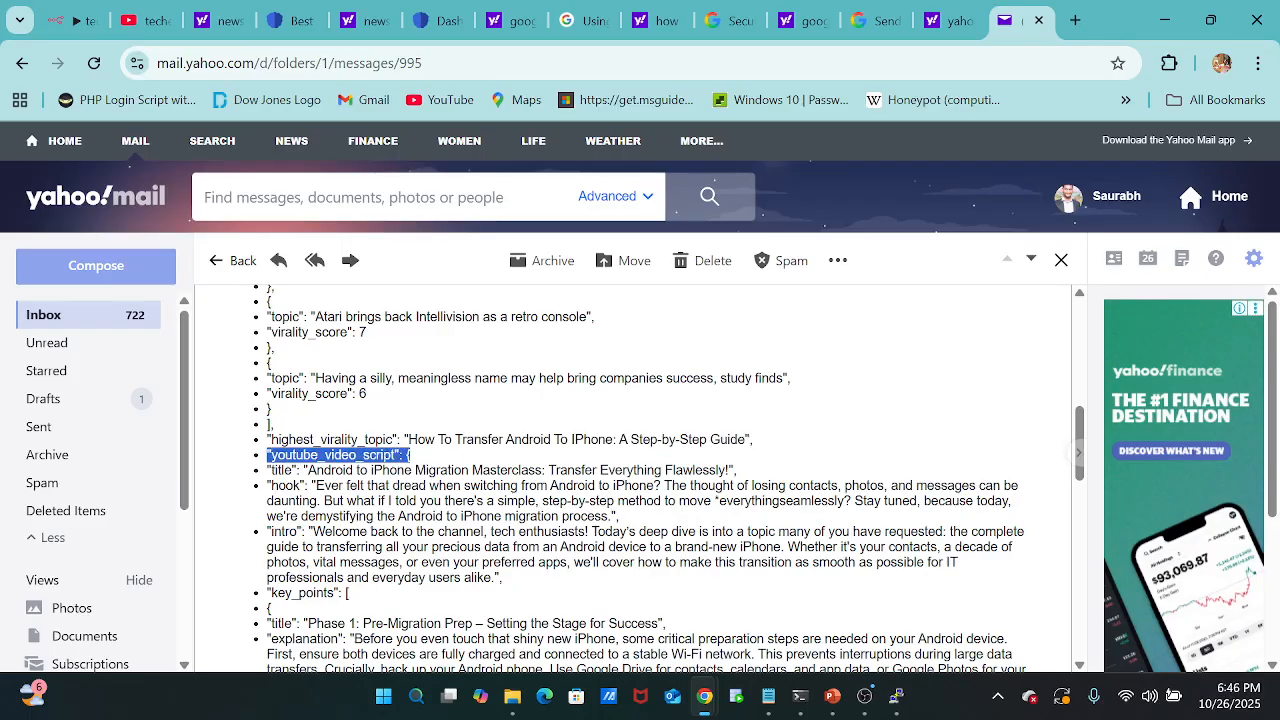
scroll(640, 480, down, 1)
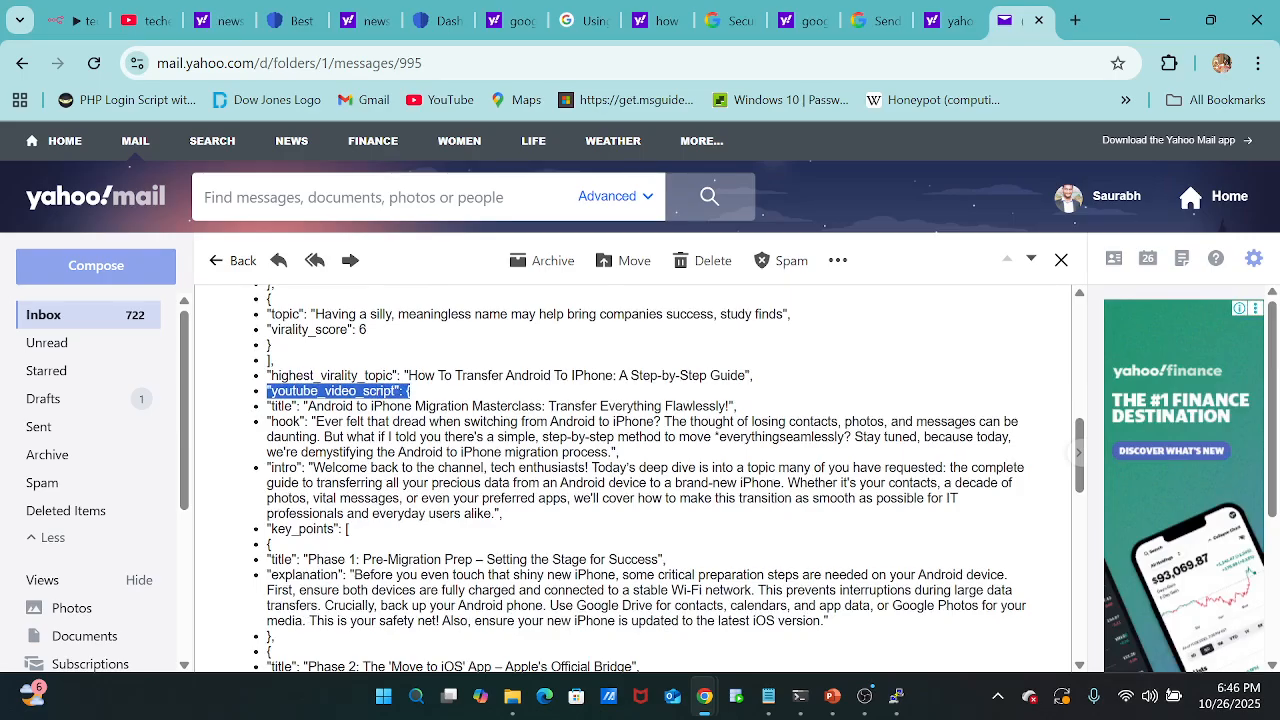
drag(308, 406, 726, 406)
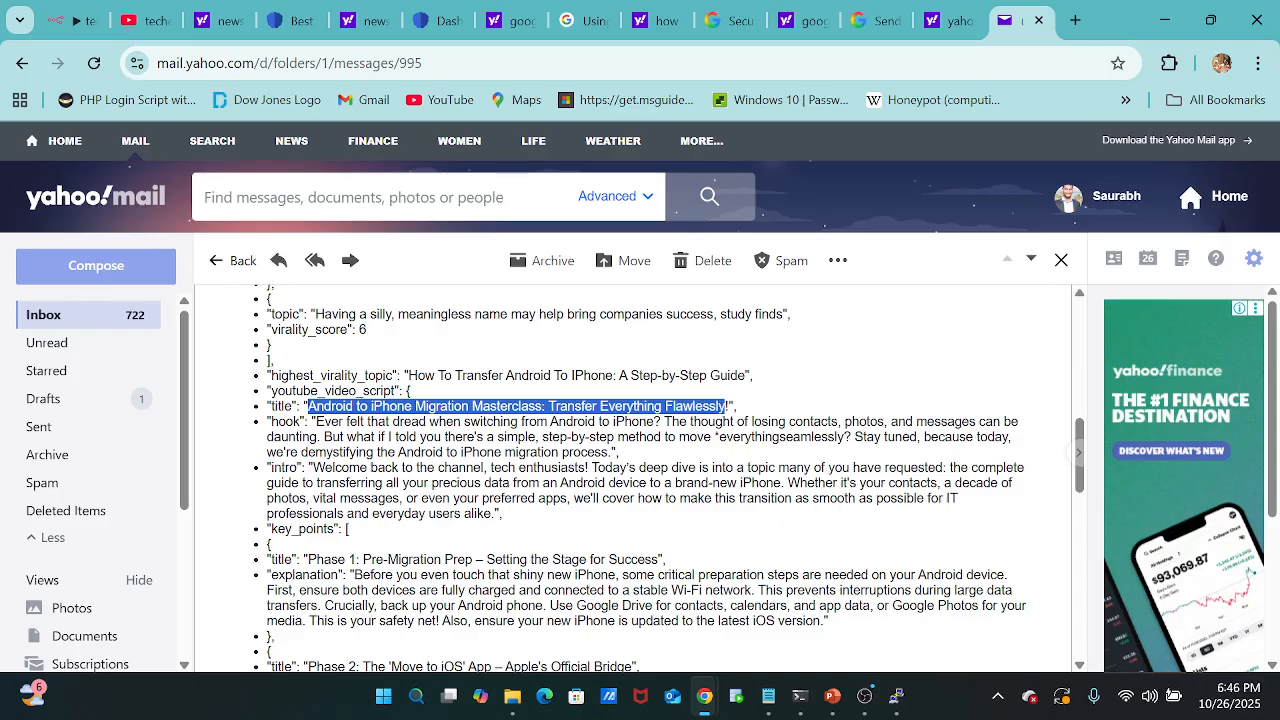
scroll(645, 478, down, 1)
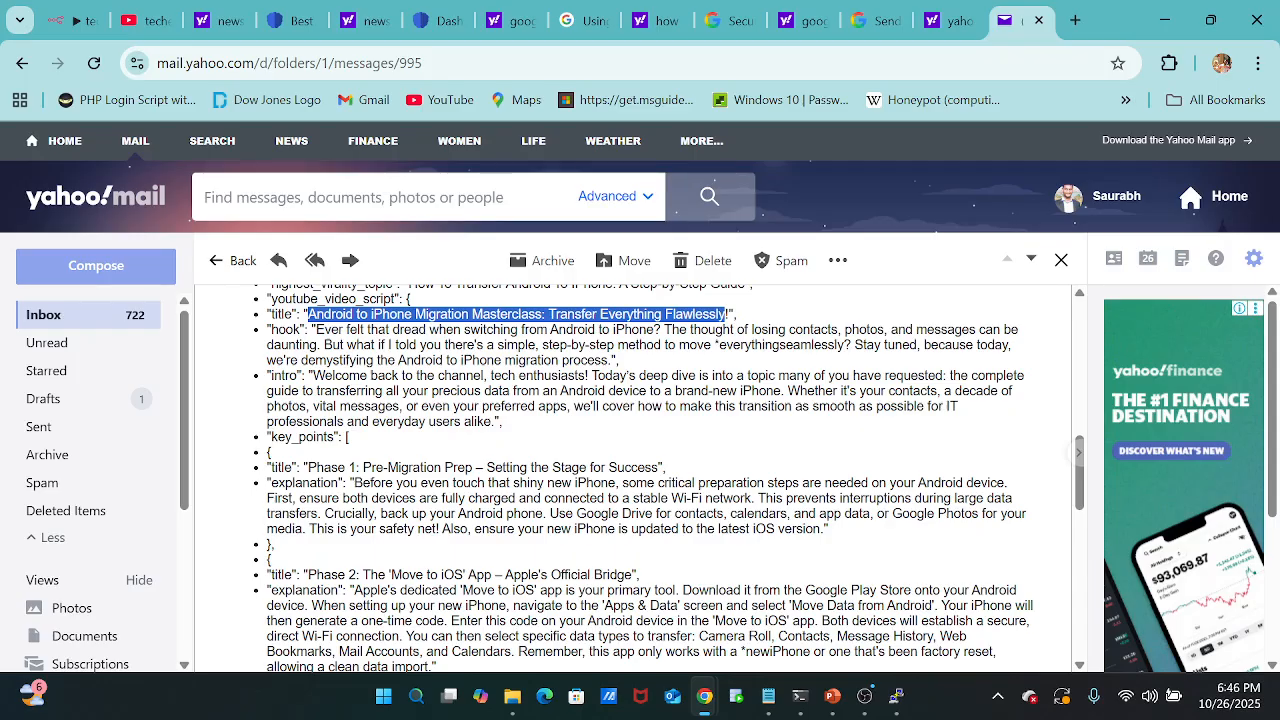
scroll(533, 603, down, 5)
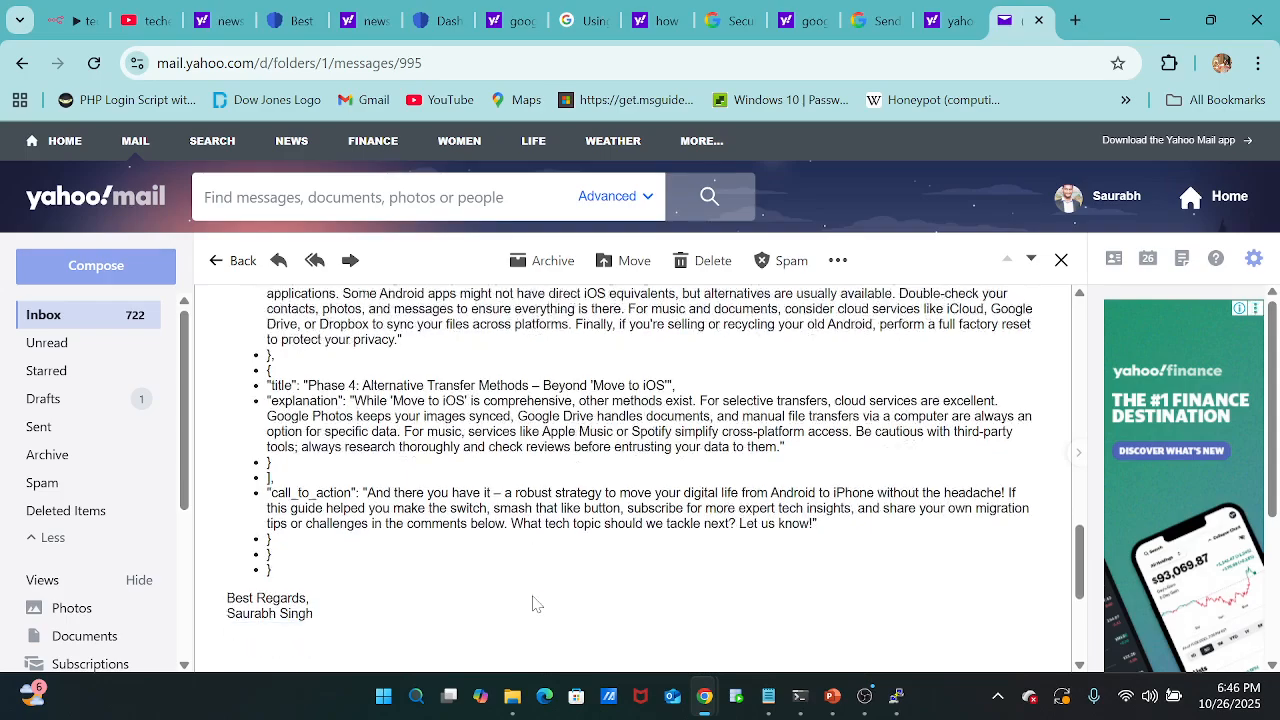
scroll(533, 603, down, 1)
scroll(533, 603, up, 2)
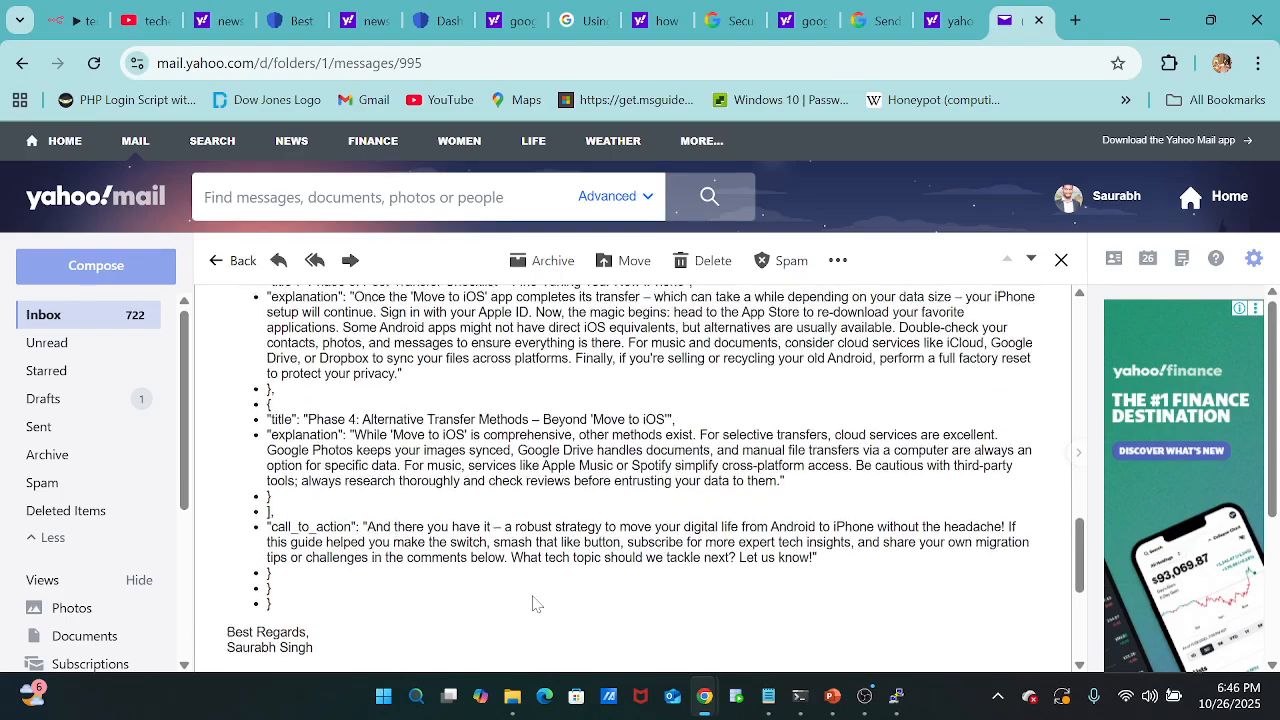
scroll(533, 603, up, 1)
scroll(533, 603, down, 1)
scroll(533, 603, up, 1)
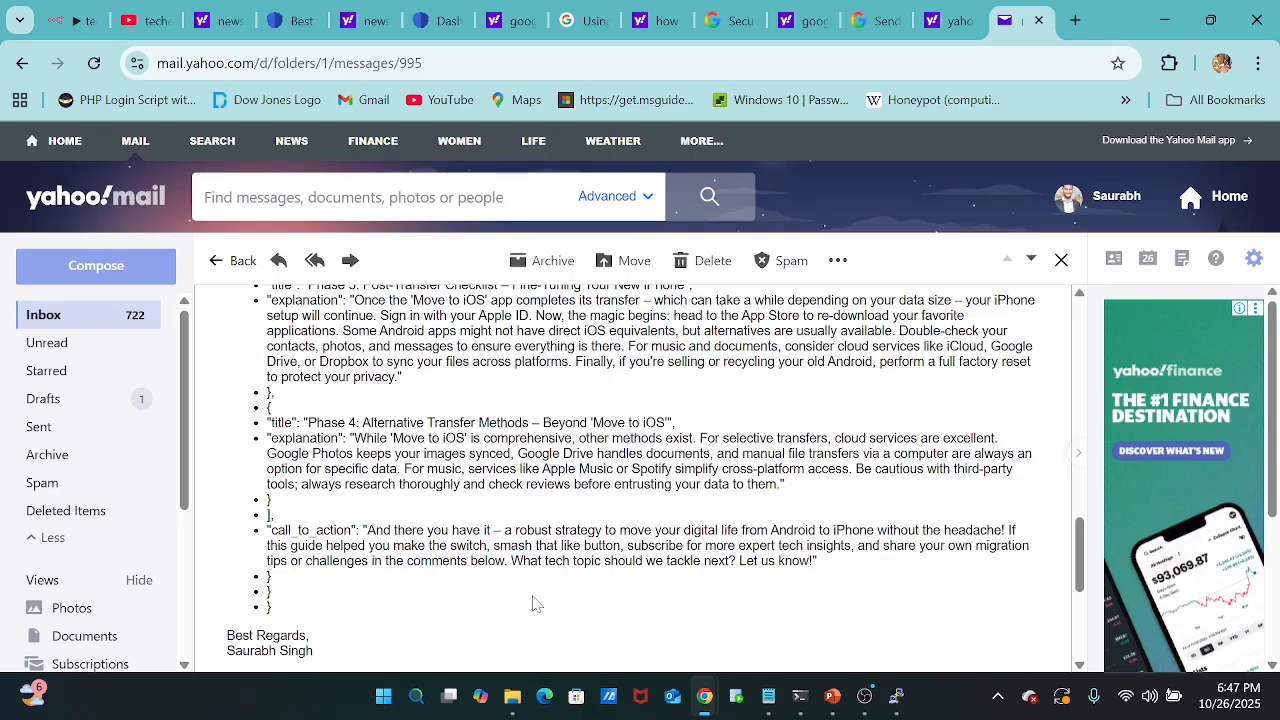
Review the email backwards from the script's call to action up to the tech news summary at its beginning.
scroll(533, 603, up, 3)
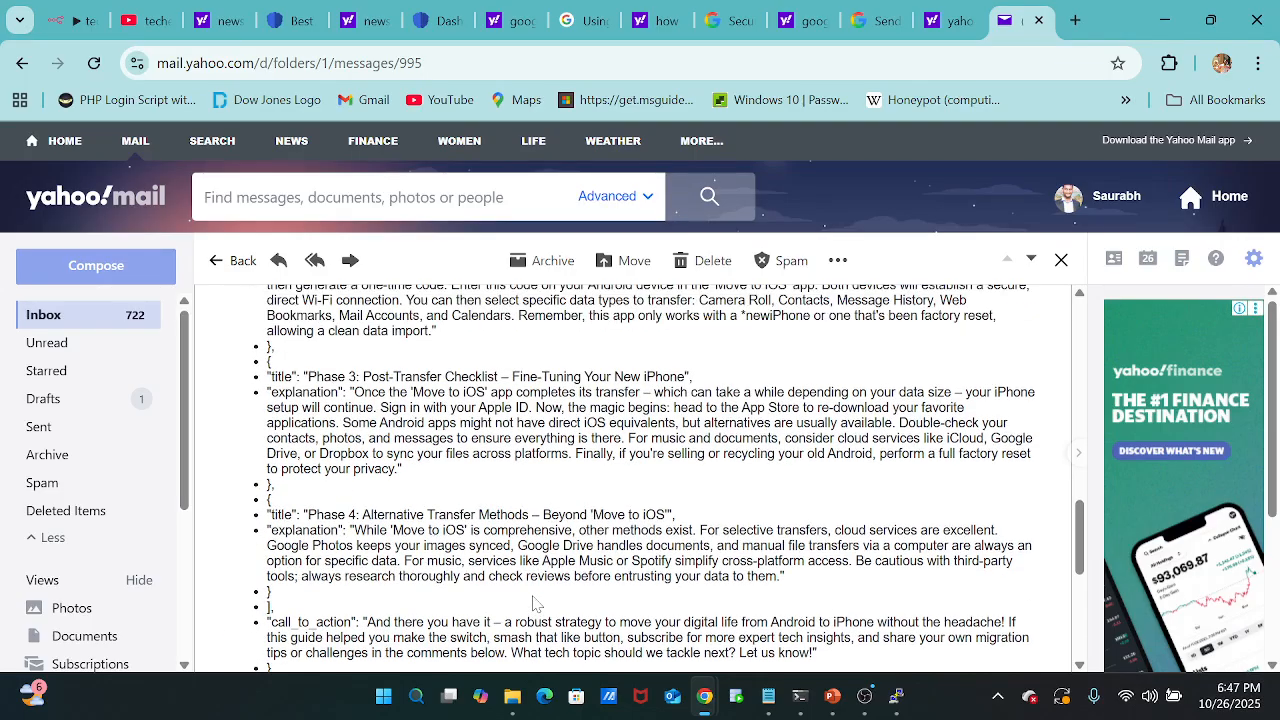
scroll(533, 603, down, 4)
scroll(530, 600, up, 5)
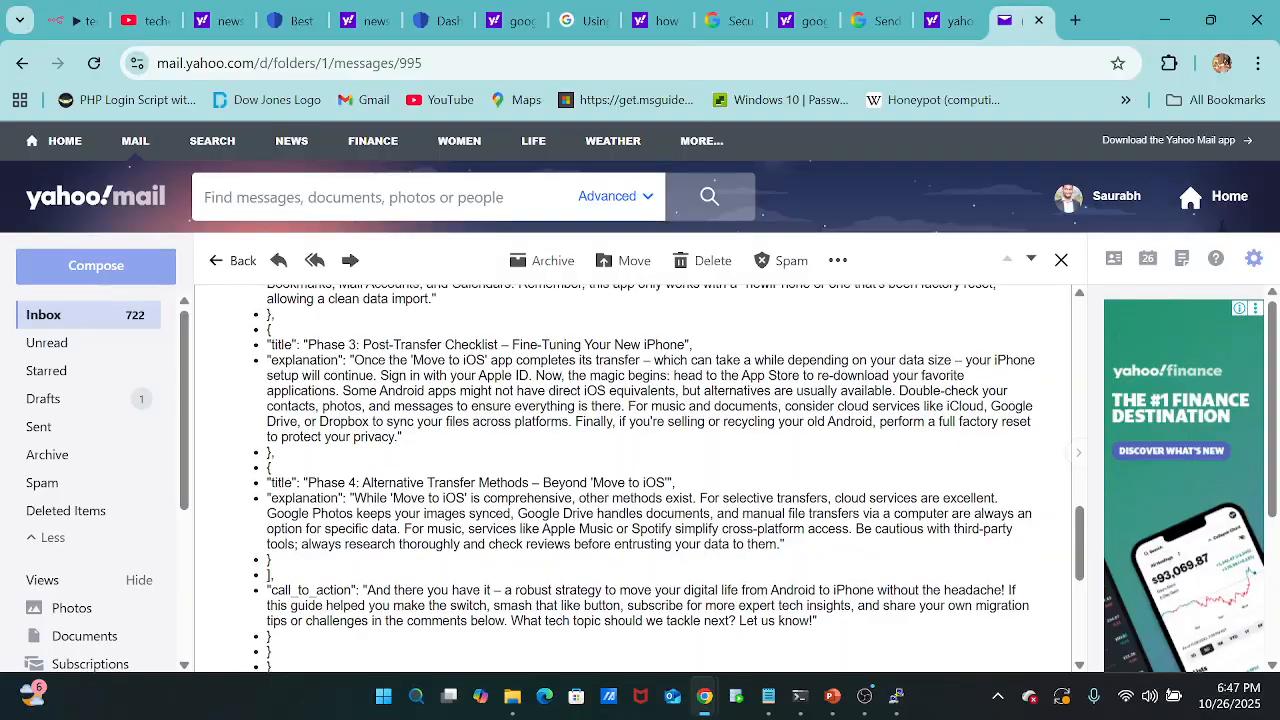
scroll(728, 592, up, 5)
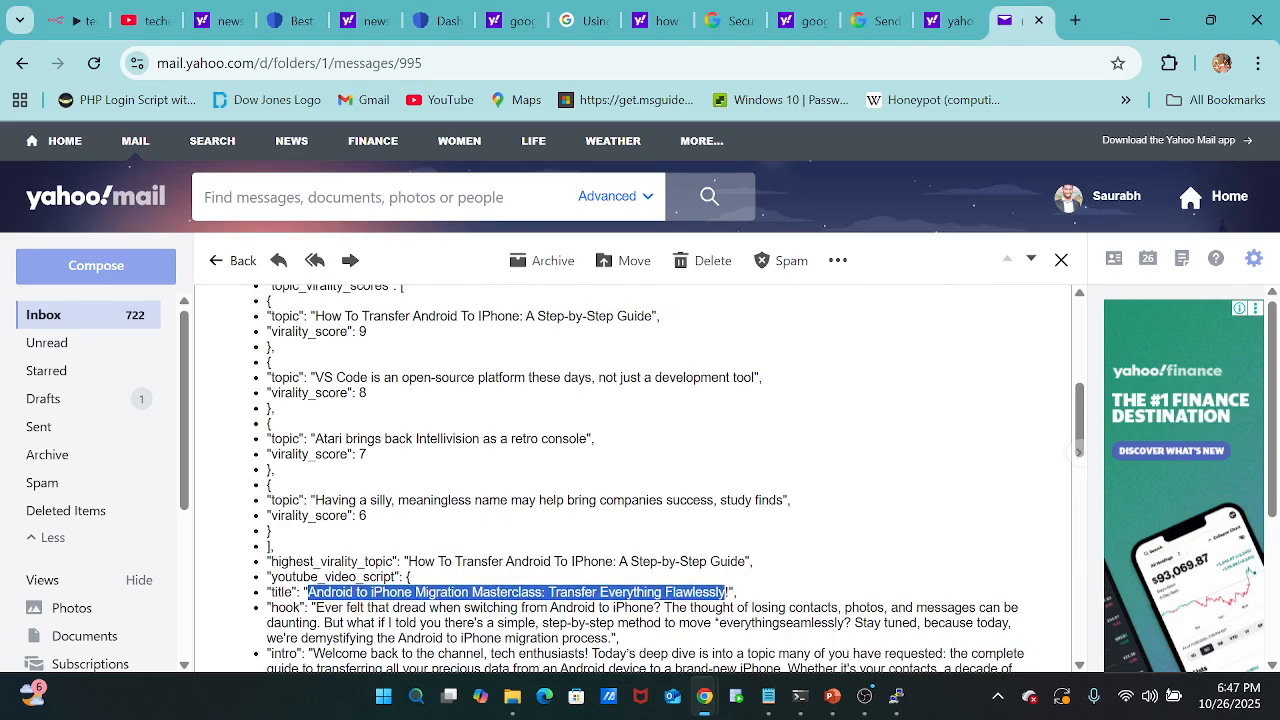
scroll(655, 480, up, 8)
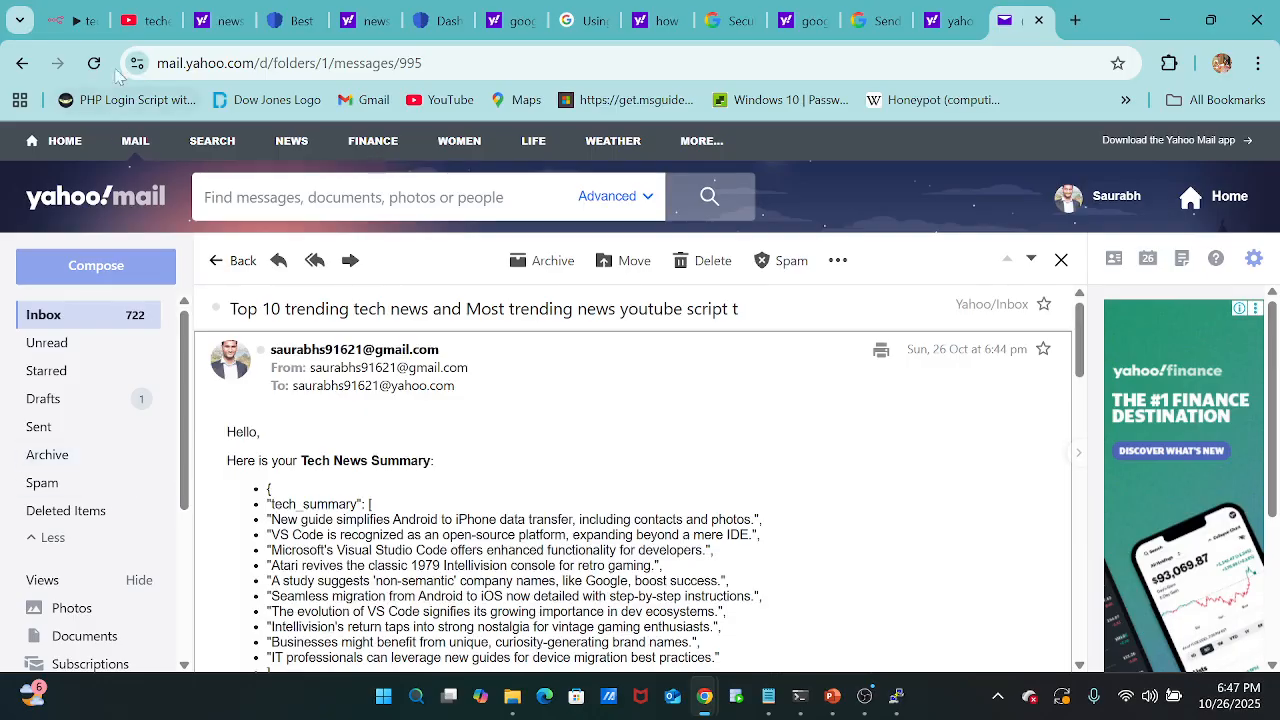
Switch to the n8n workflow, activate it, and acknowledge the activation notice.
click(60, 20)
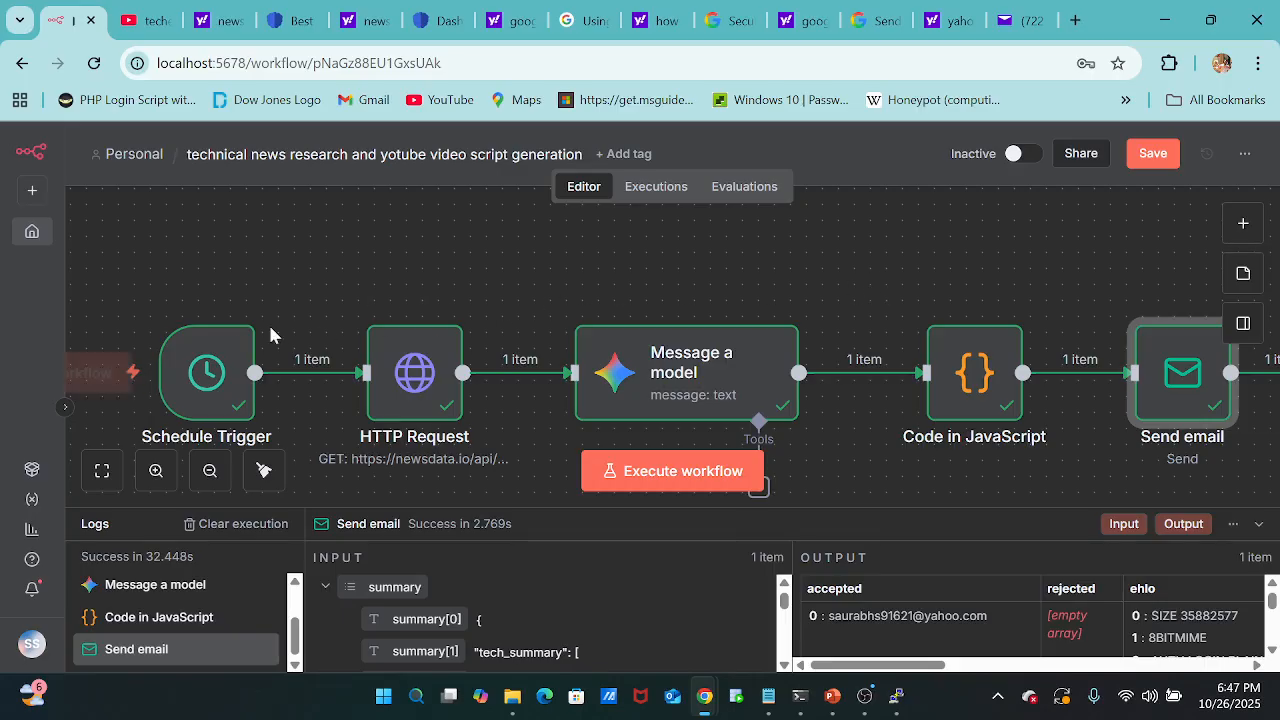
click(1034, 147)
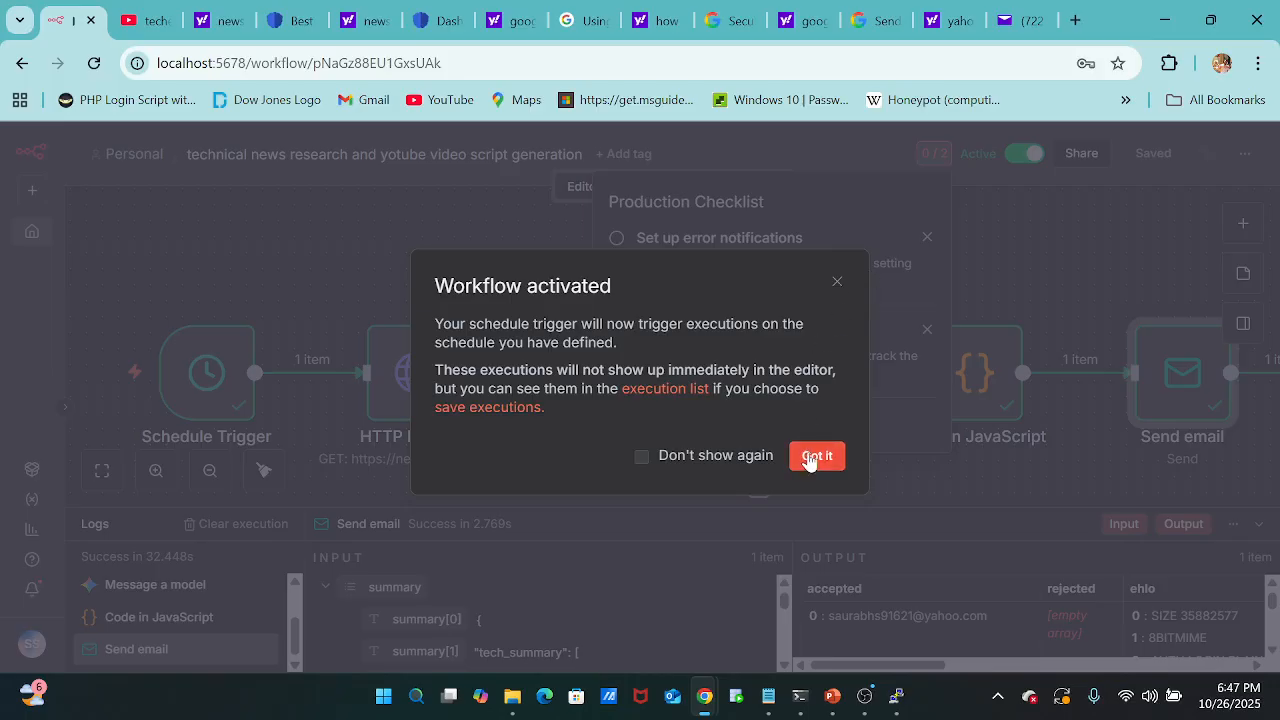
click(809, 458)
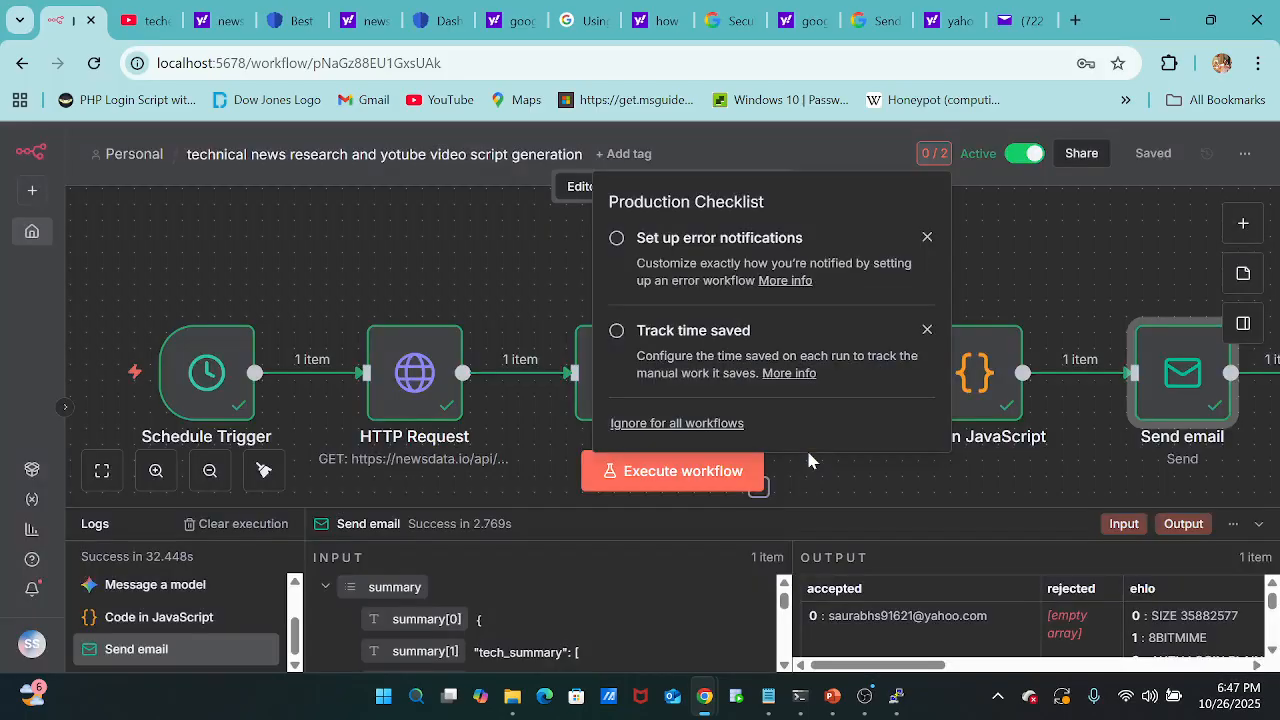
Open the Schedule Trigger settings, try the Days interval, and look over its hour and minute options.
click(211, 390)
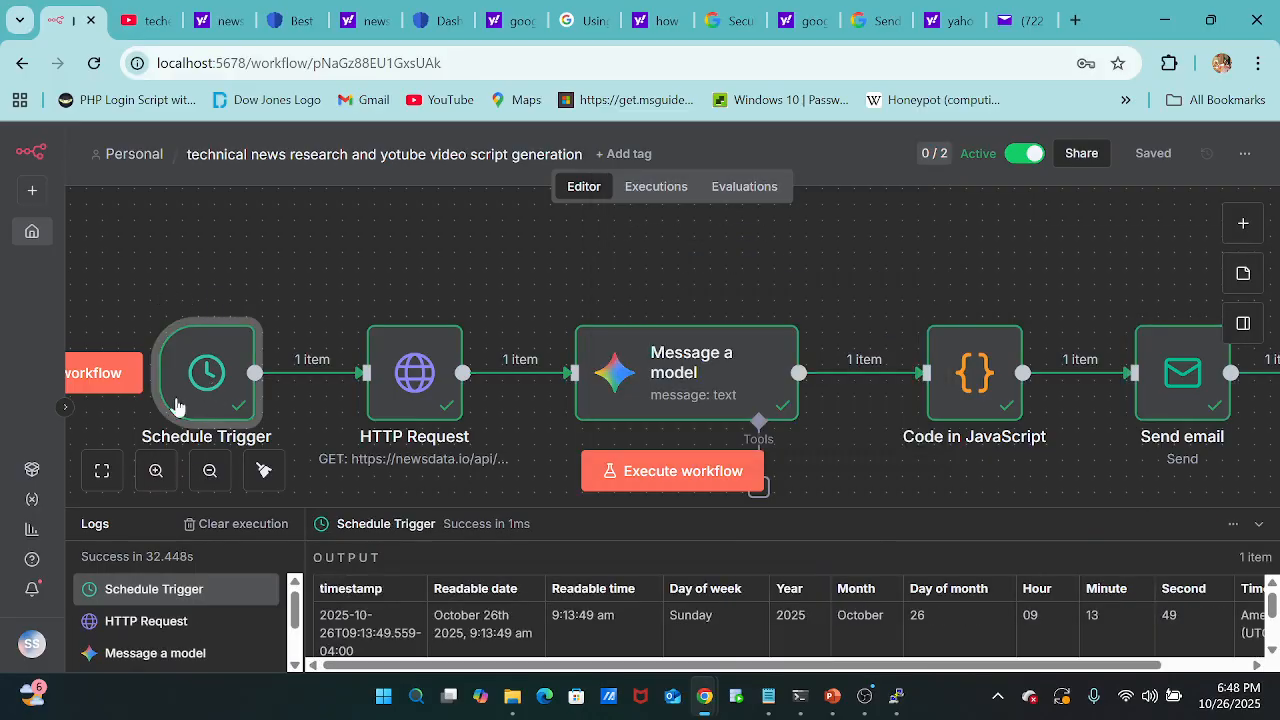
double_click(226, 384)
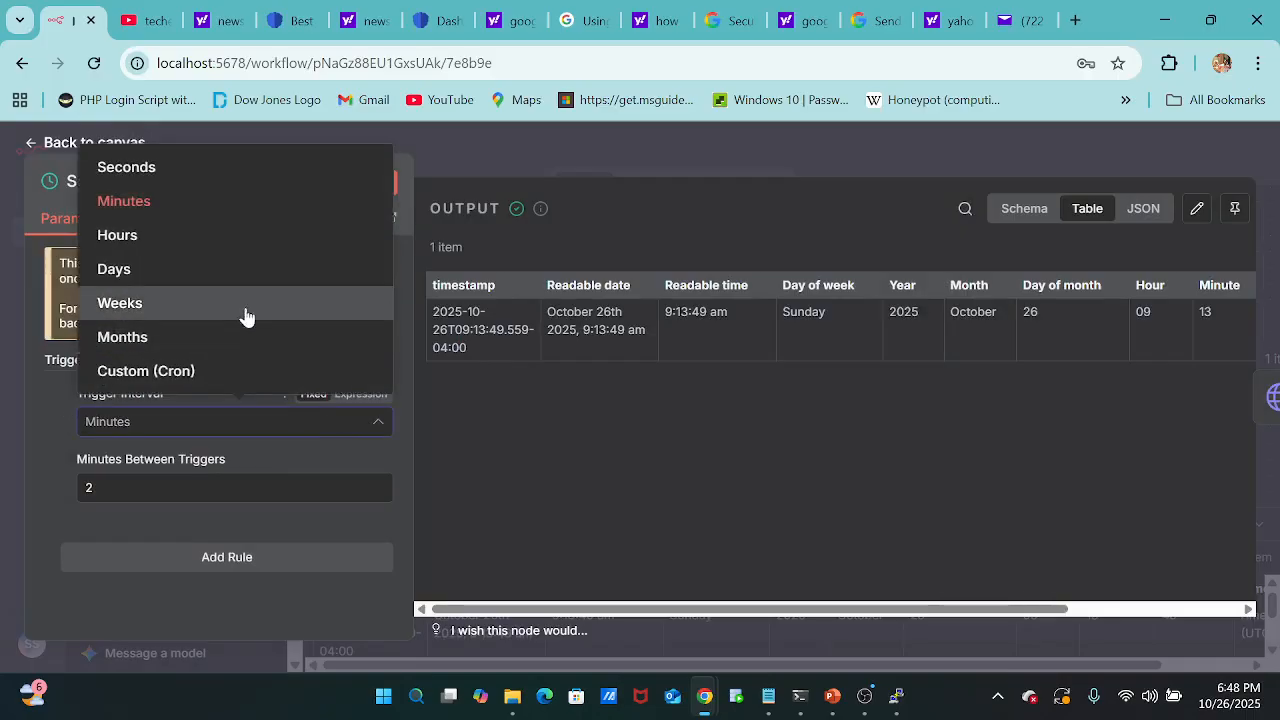
click(223, 274)
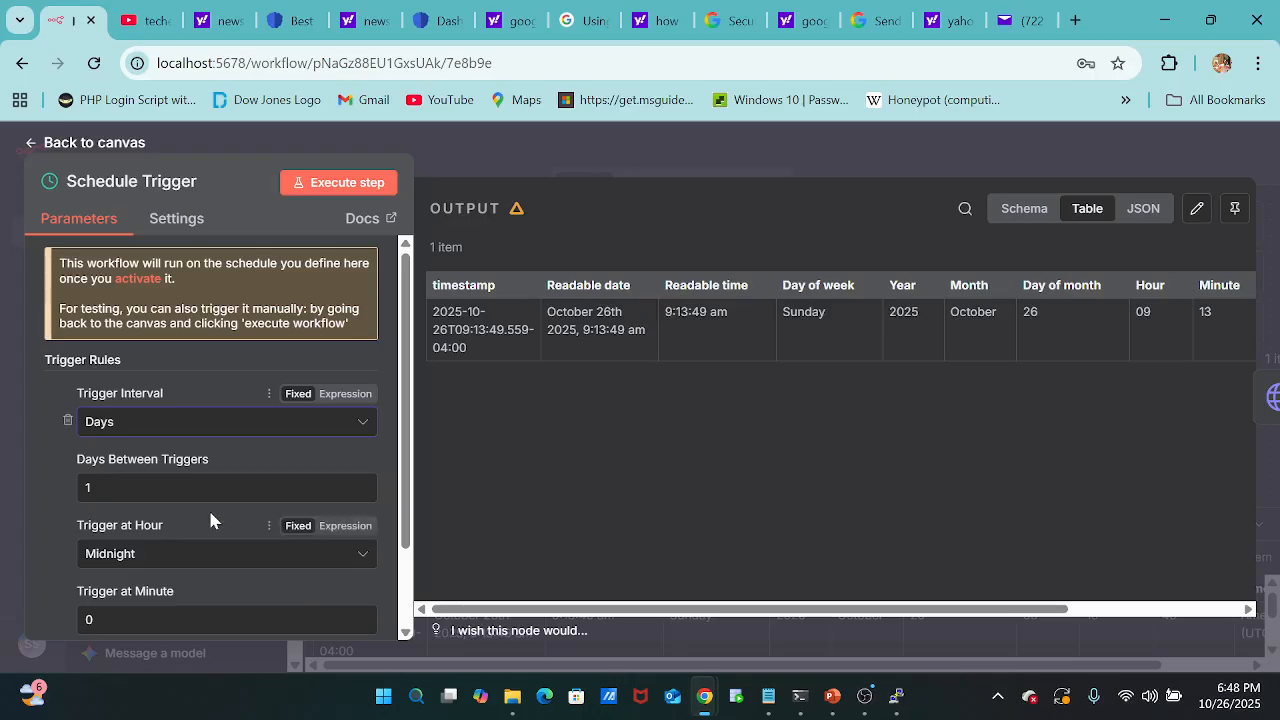
scroll(210, 515, down, 2)
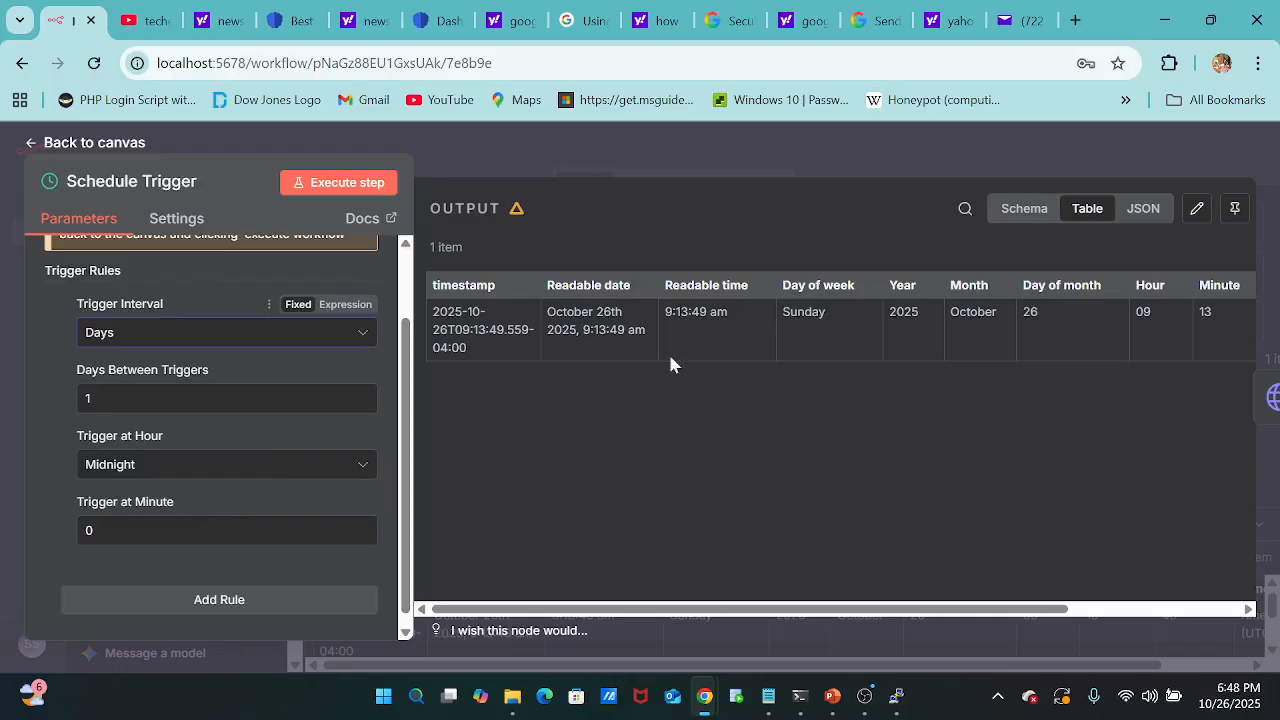
Set the Schedule Trigger's interval to Minutes with 1 minute between triggers, and return to the canvas.
click(345, 341)
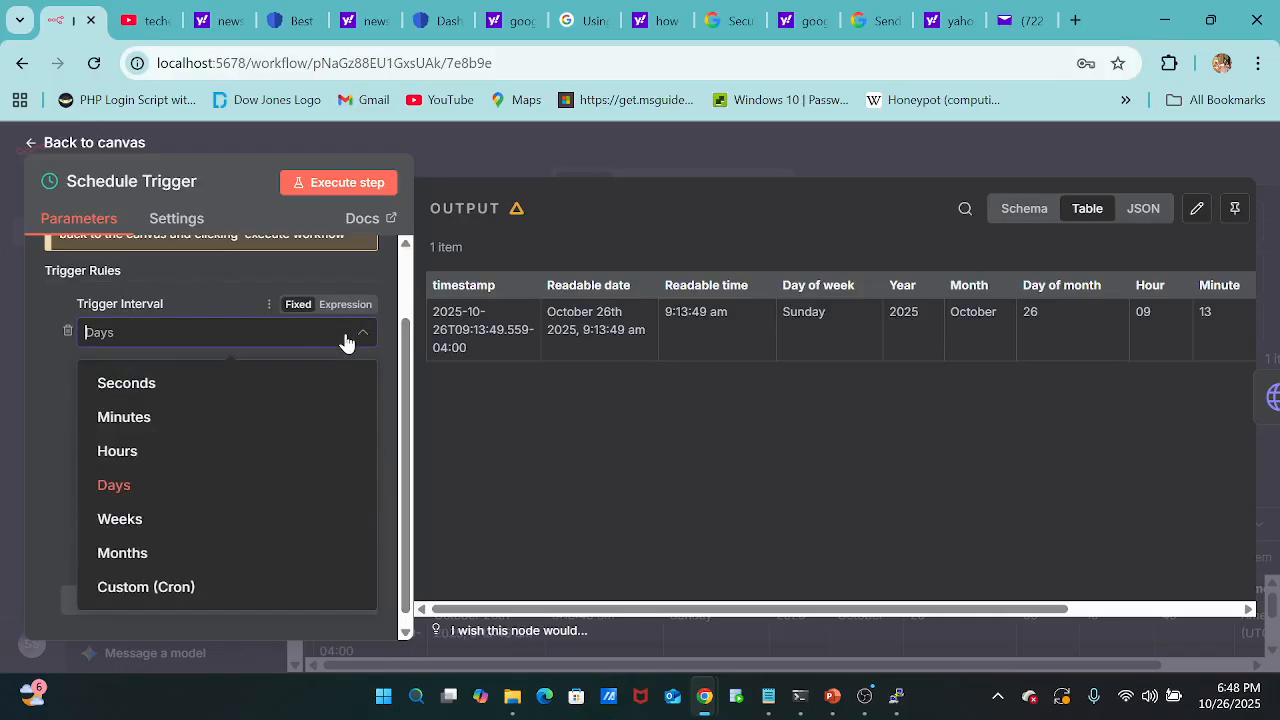
click(211, 430)
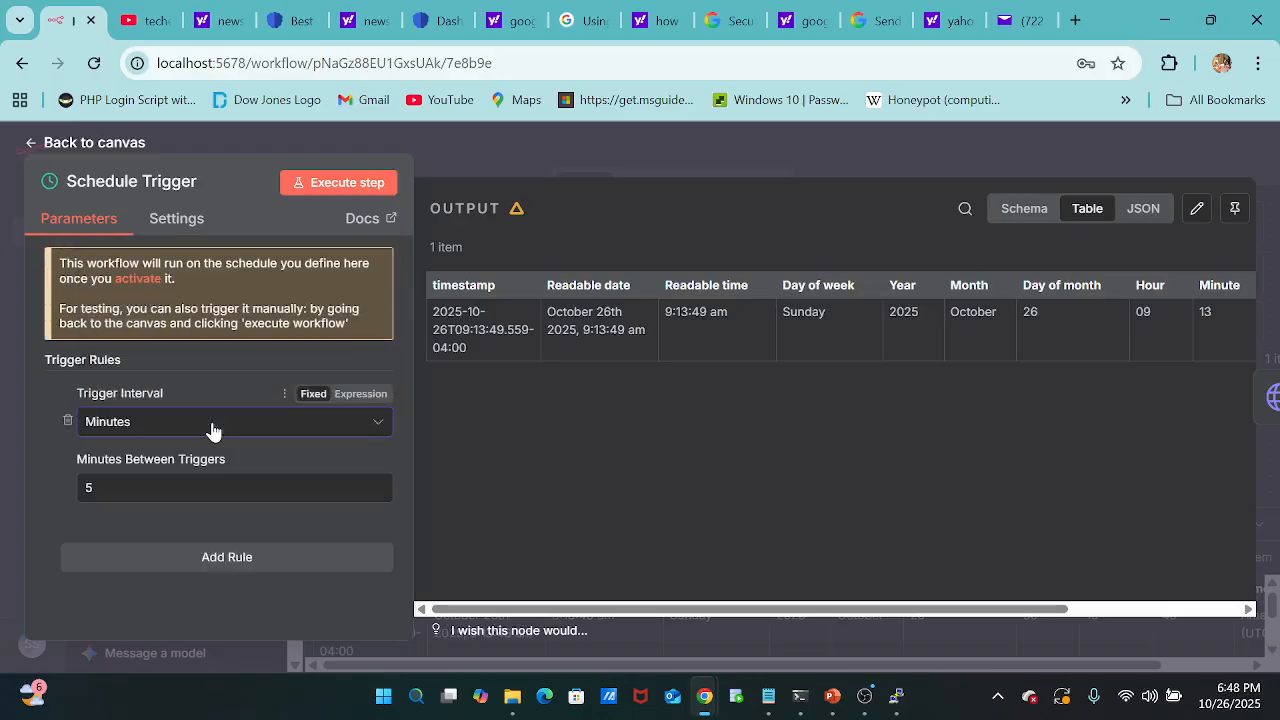
click(200, 488)
key(BackSpace)
text(1)
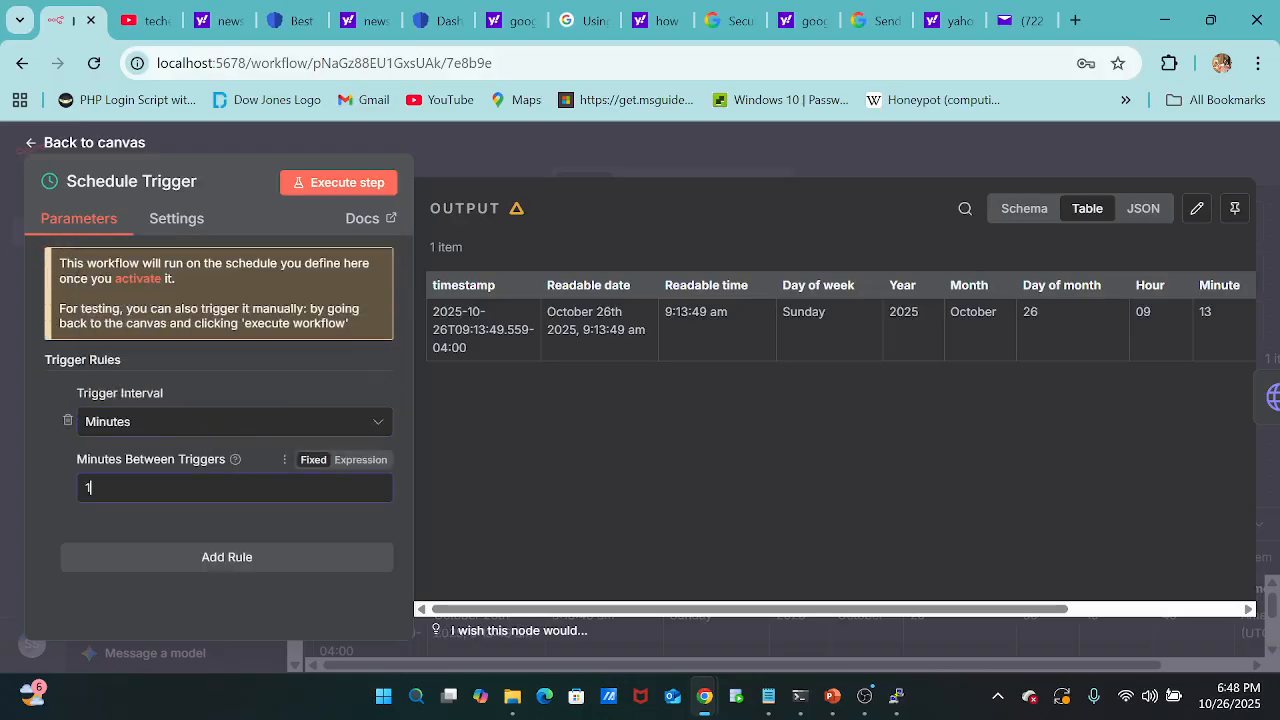
click(517, 497)
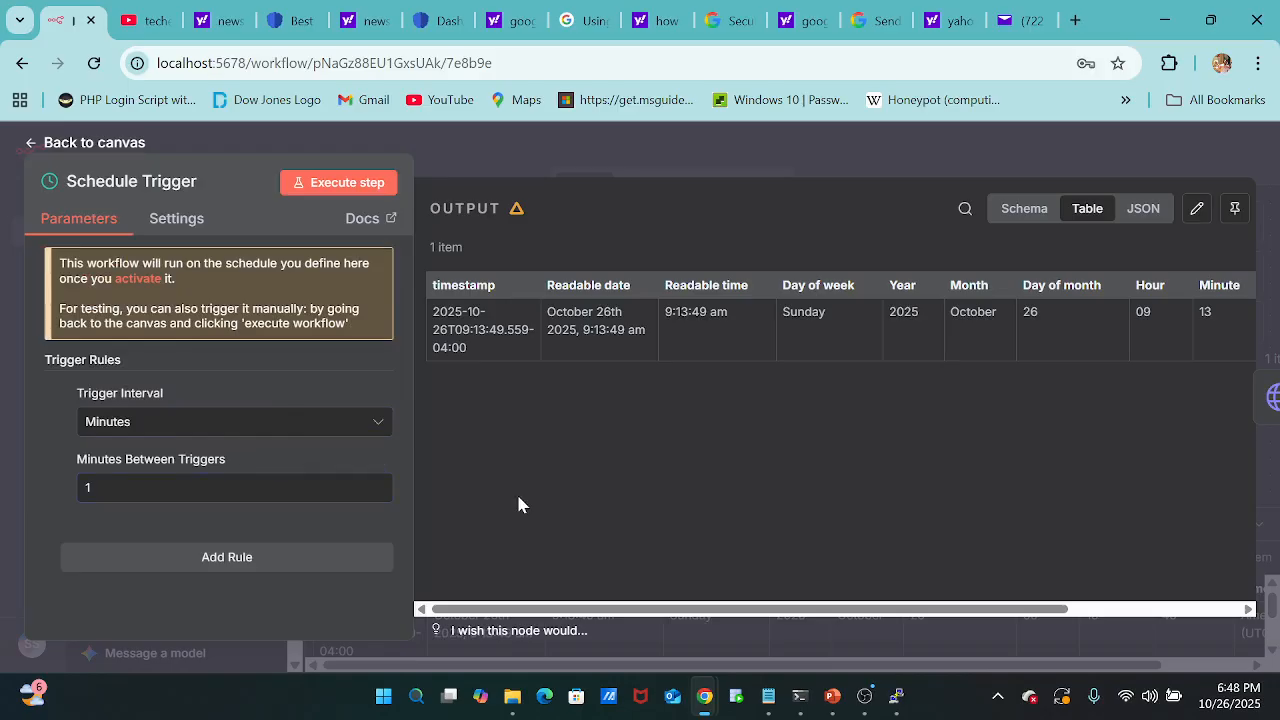
click(256, 143)
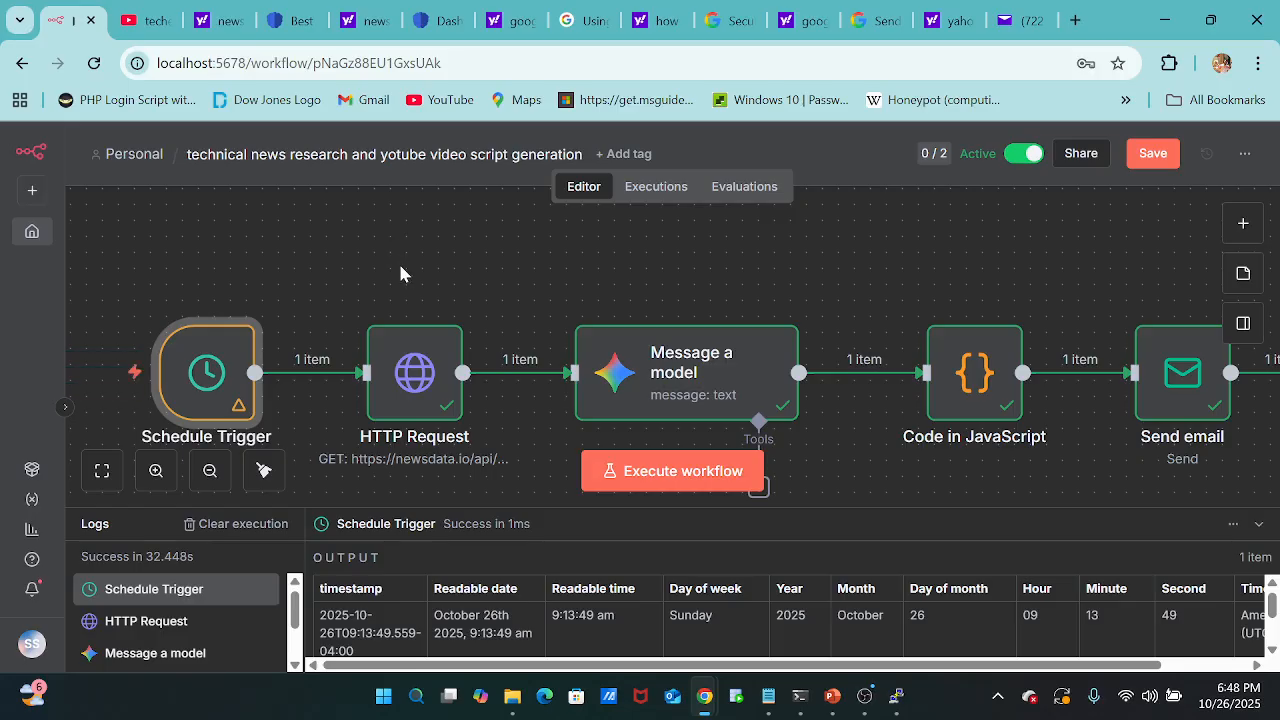
Switch to Yahoo Mail, refresh the inbox, and open the newest "Top 10 trending tech news" email.
click(1025, 22)
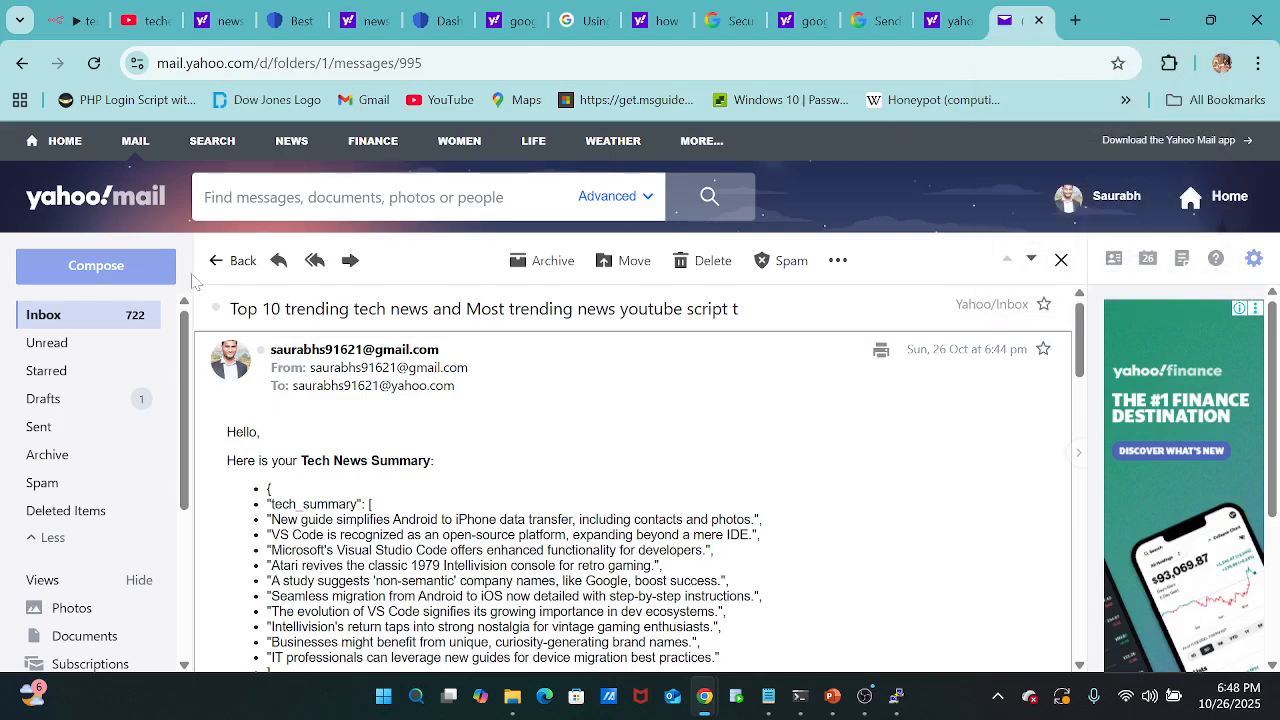
click(221, 263)
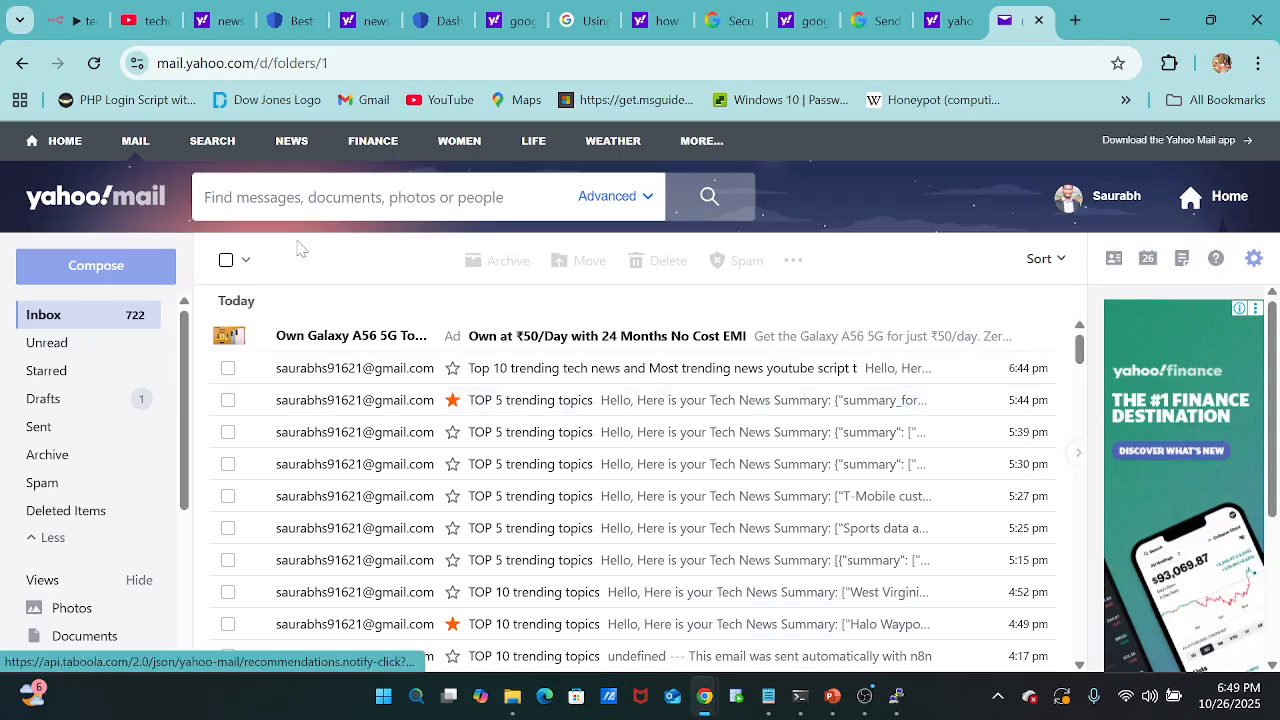
click(55, 30)
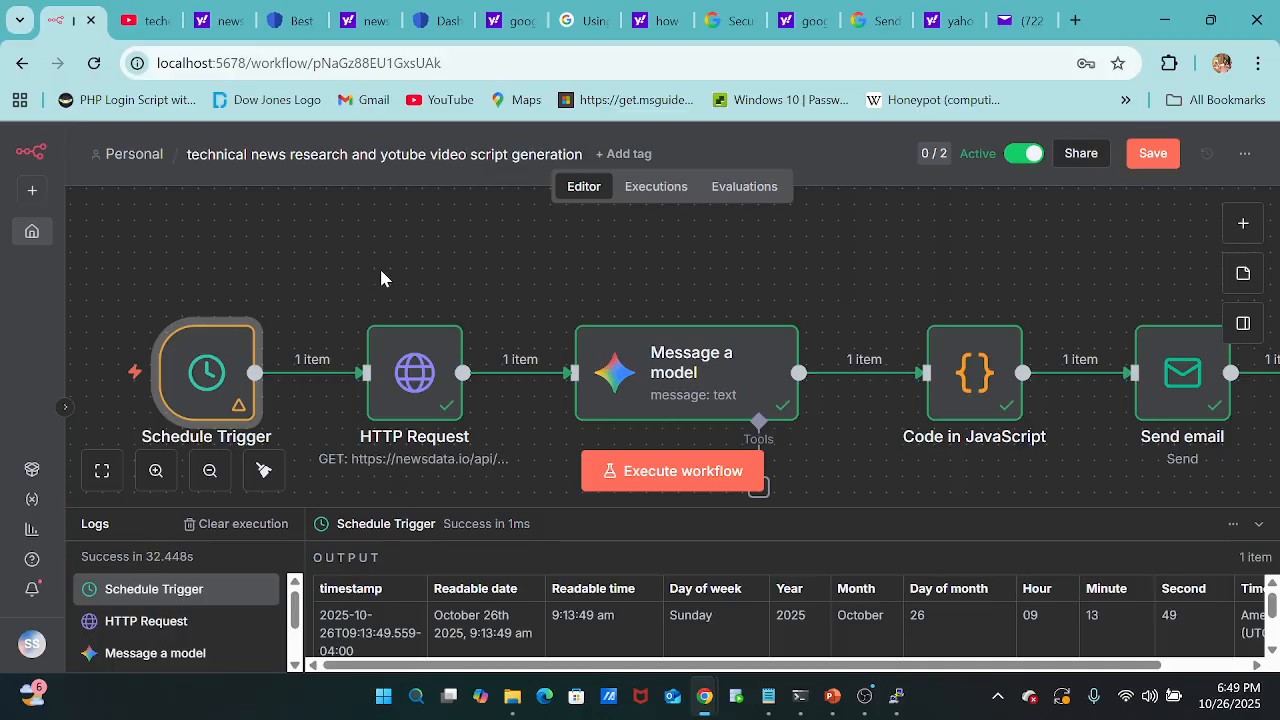
click(1020, 20)
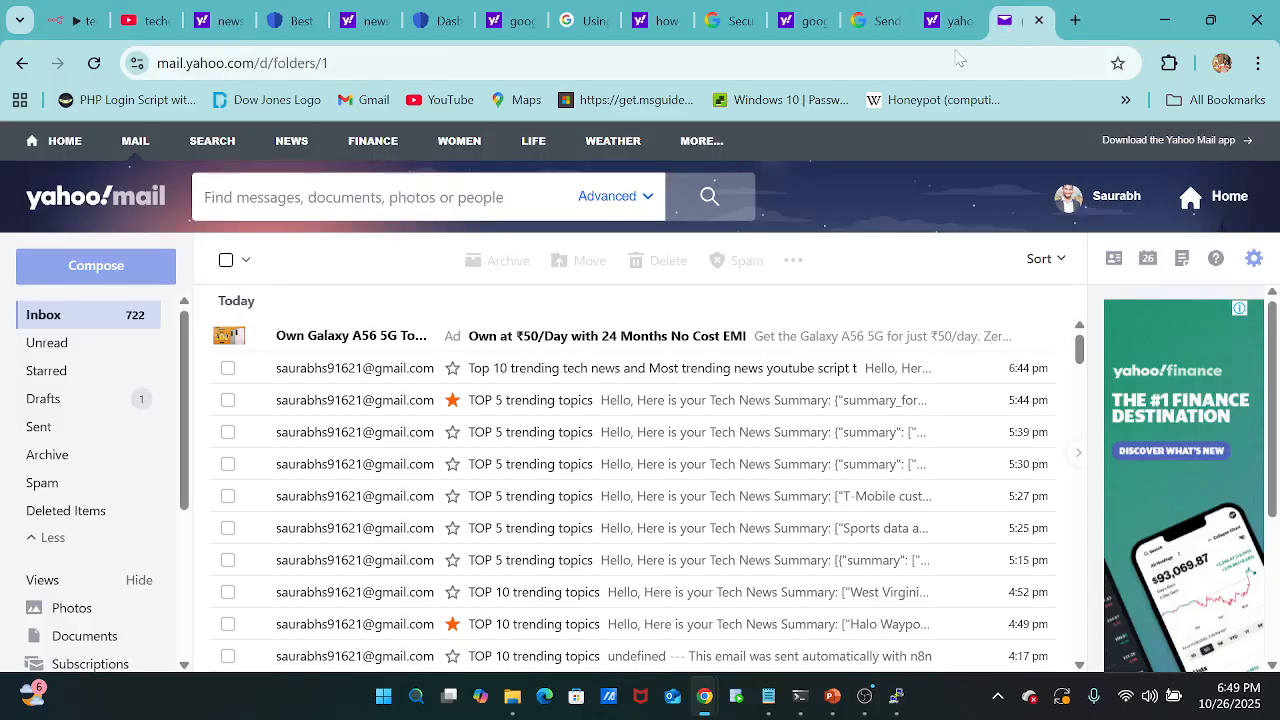
click(96, 62)
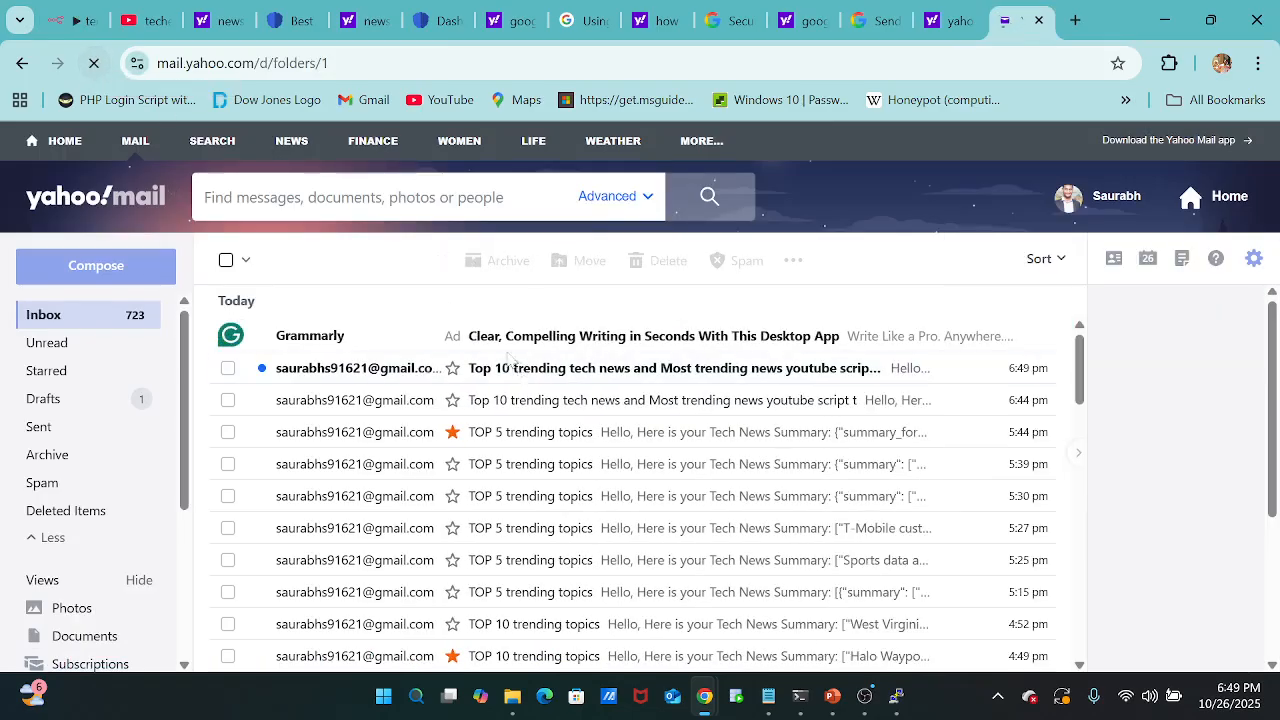
click(574, 372)
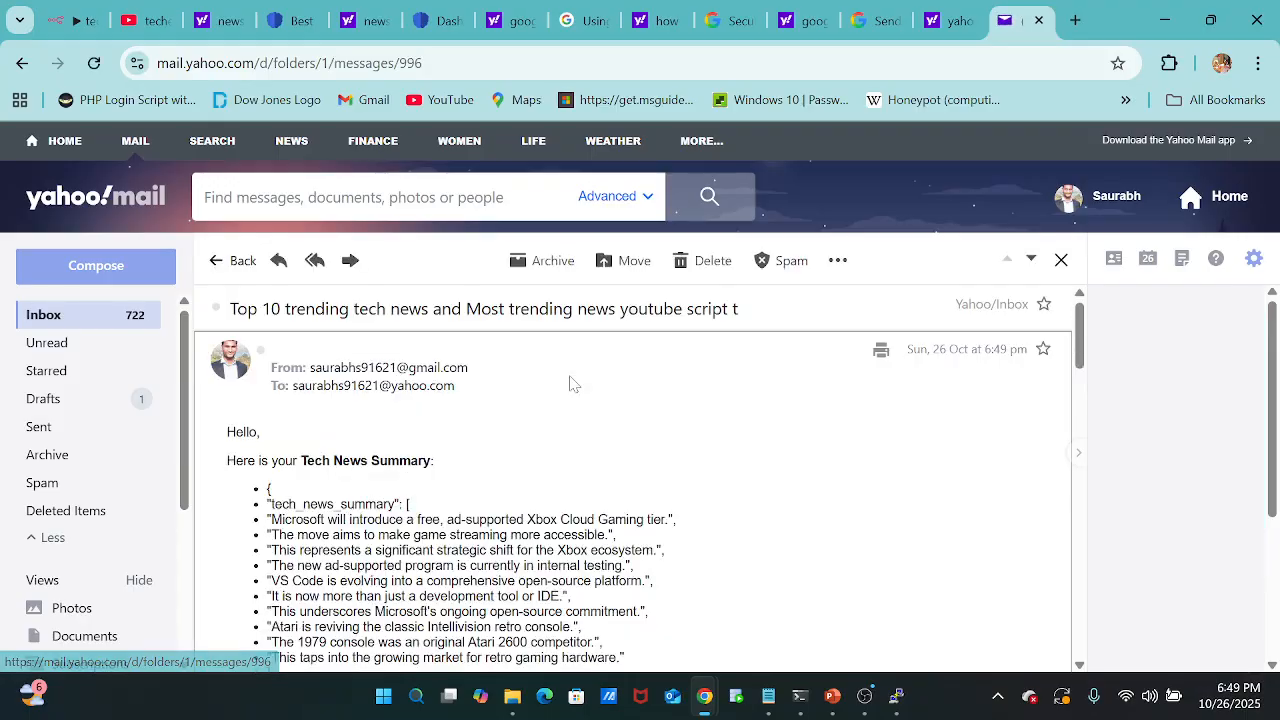
Review the new email's tech news summary, topic virality ratings, and YouTube script through the call to action and sign-off.
scroll(652, 508, down, 10)
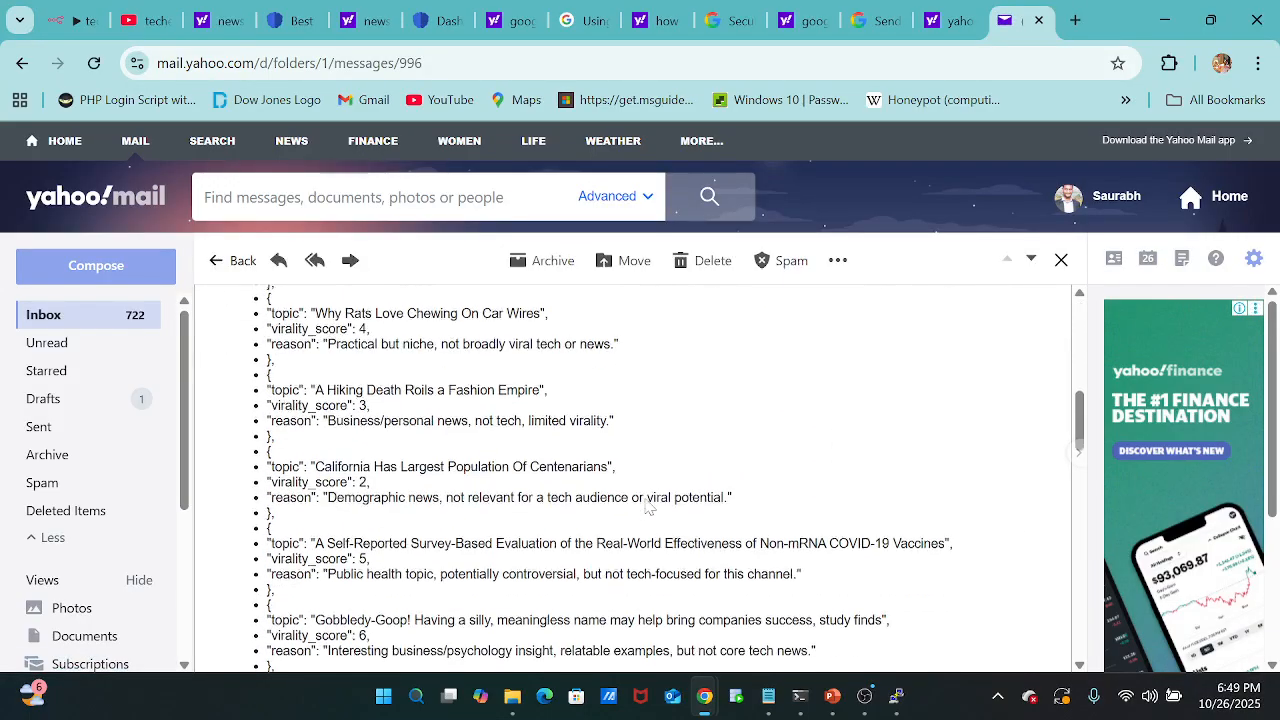
scroll(648, 507, down, 10)
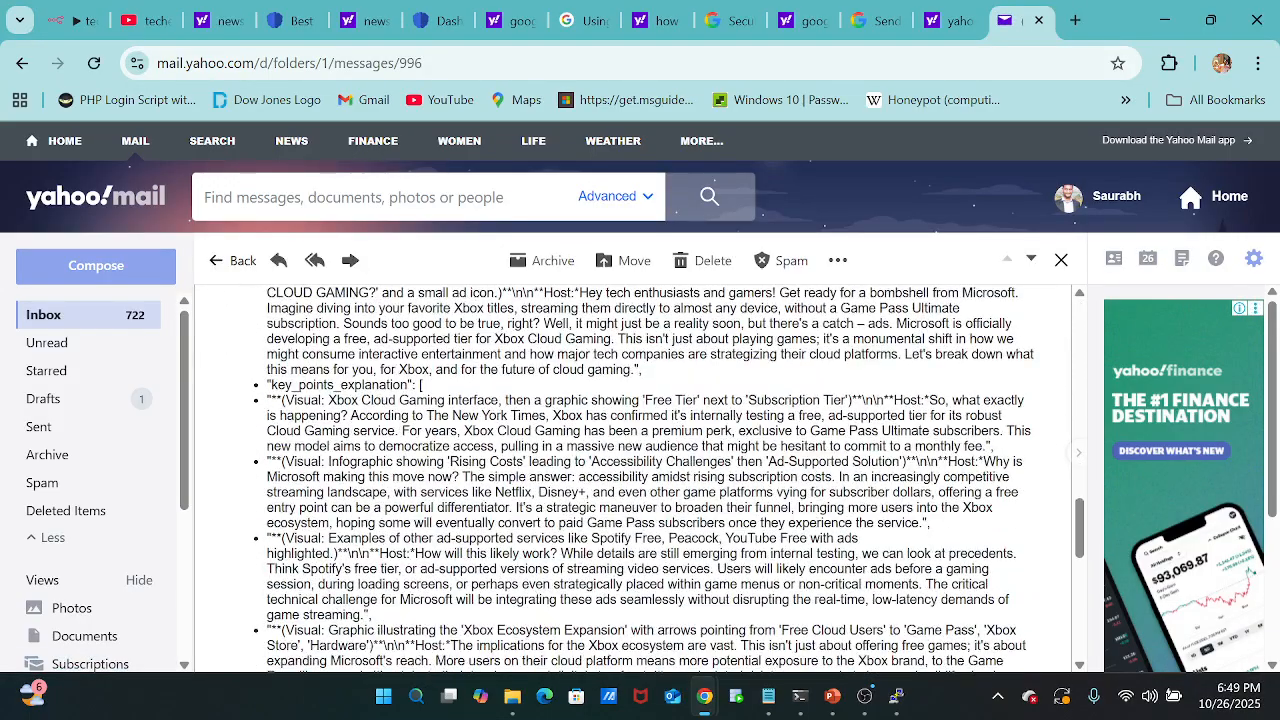
scroll(647, 505, up, 20)
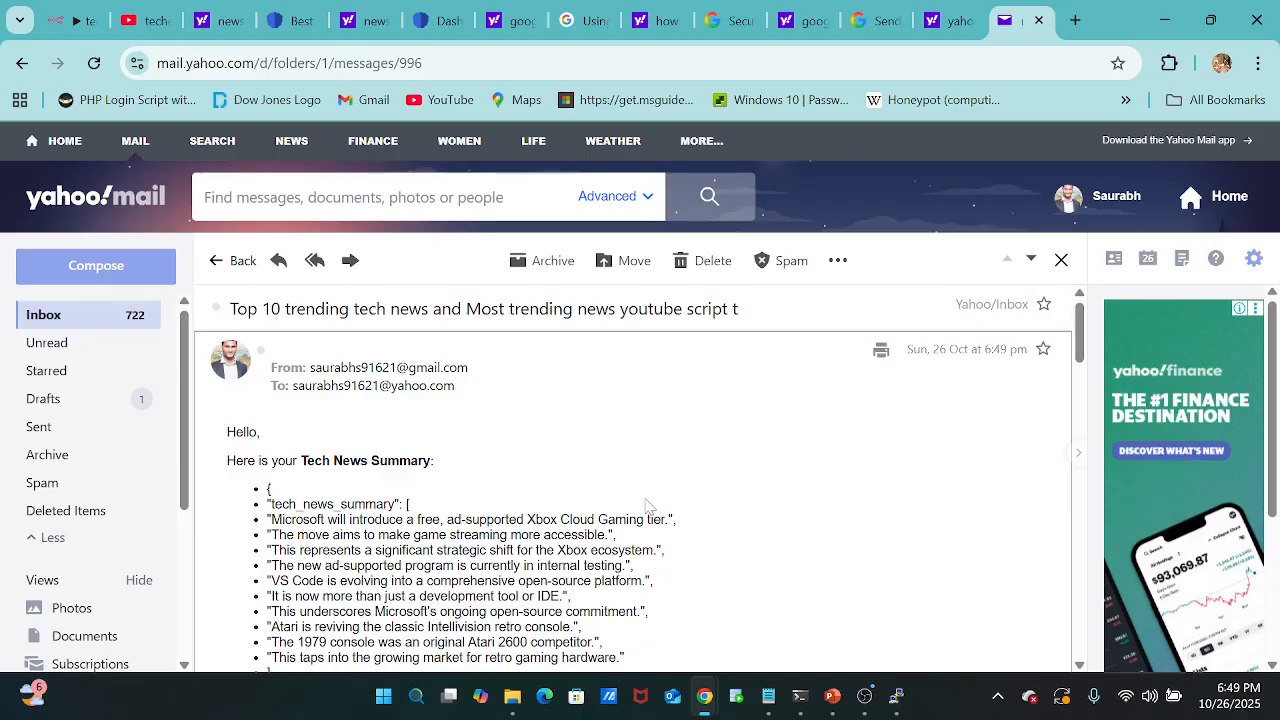
scroll(647, 507, down, 4)
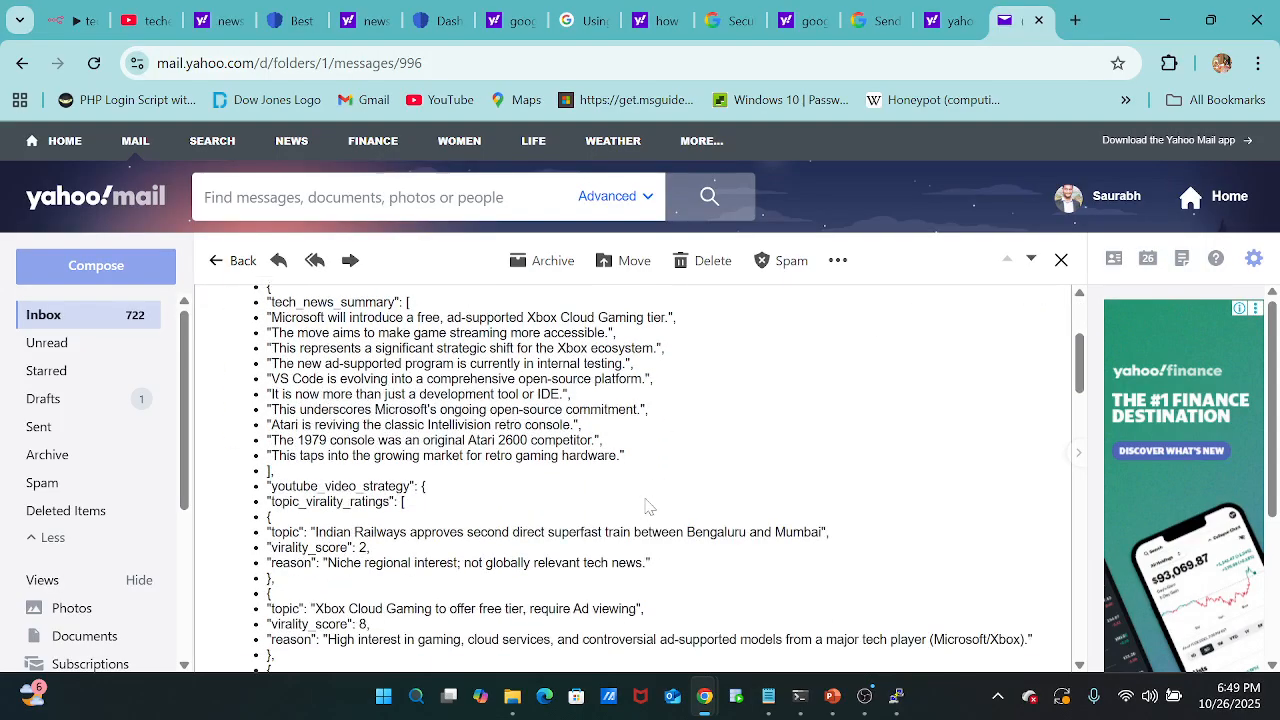
scroll(647, 507, down, 1)
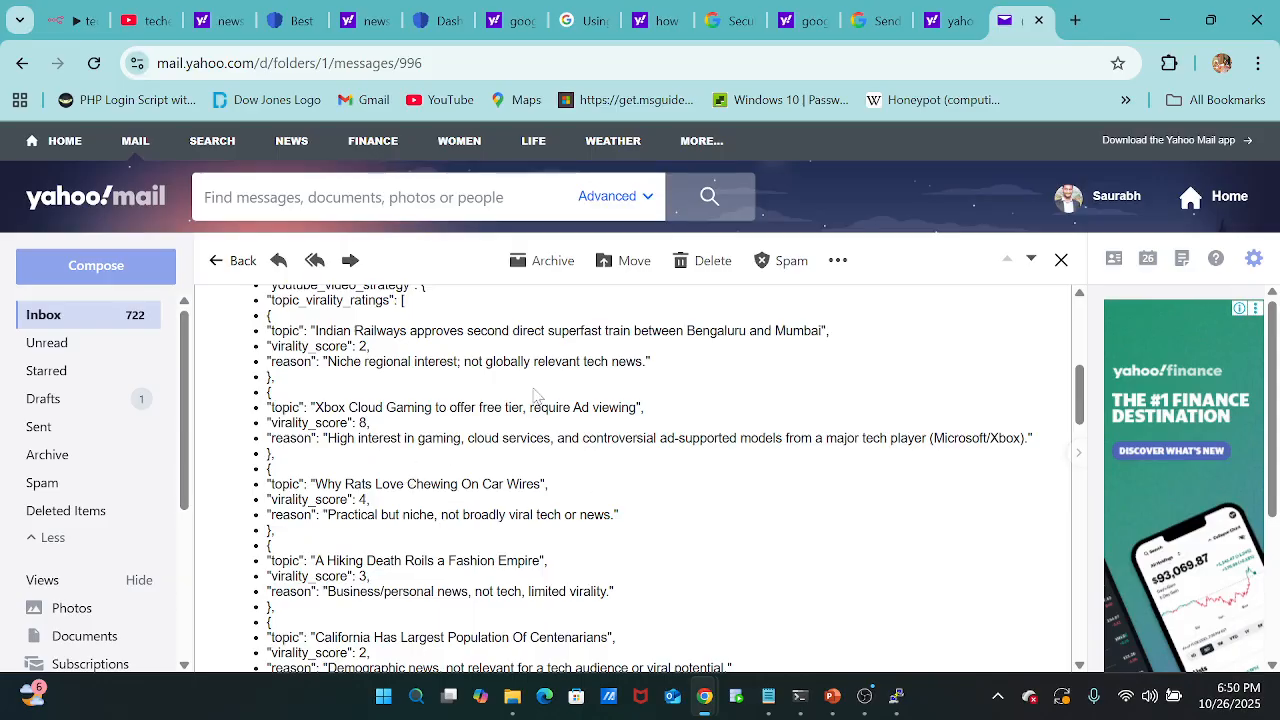
scroll(535, 395, down, 12)
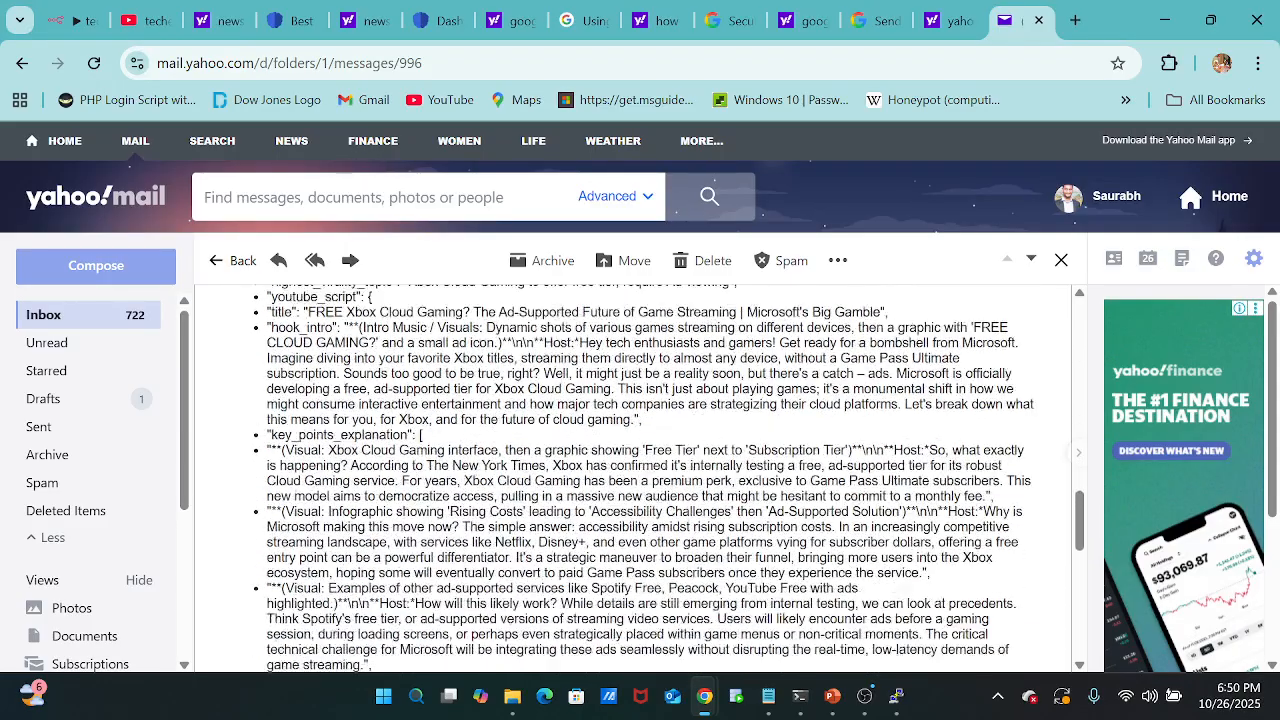
scroll(647, 479, down, 10)
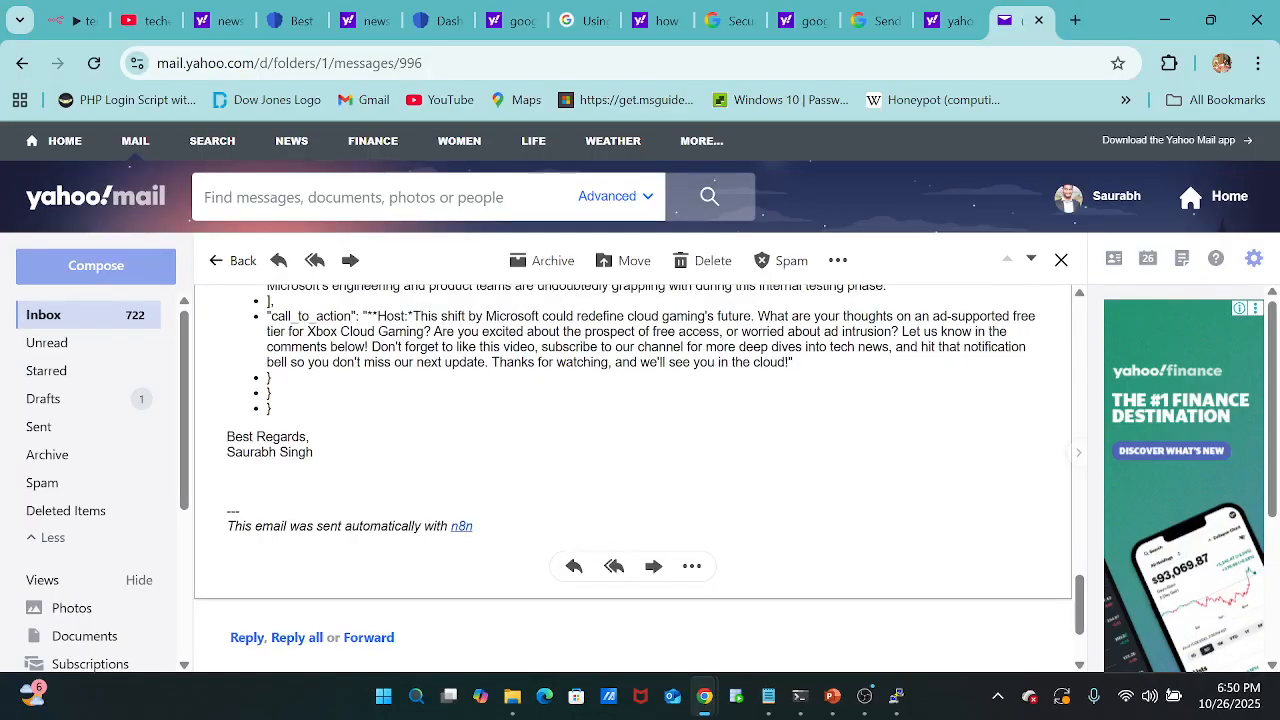
scroll(358, 468, up, 6)
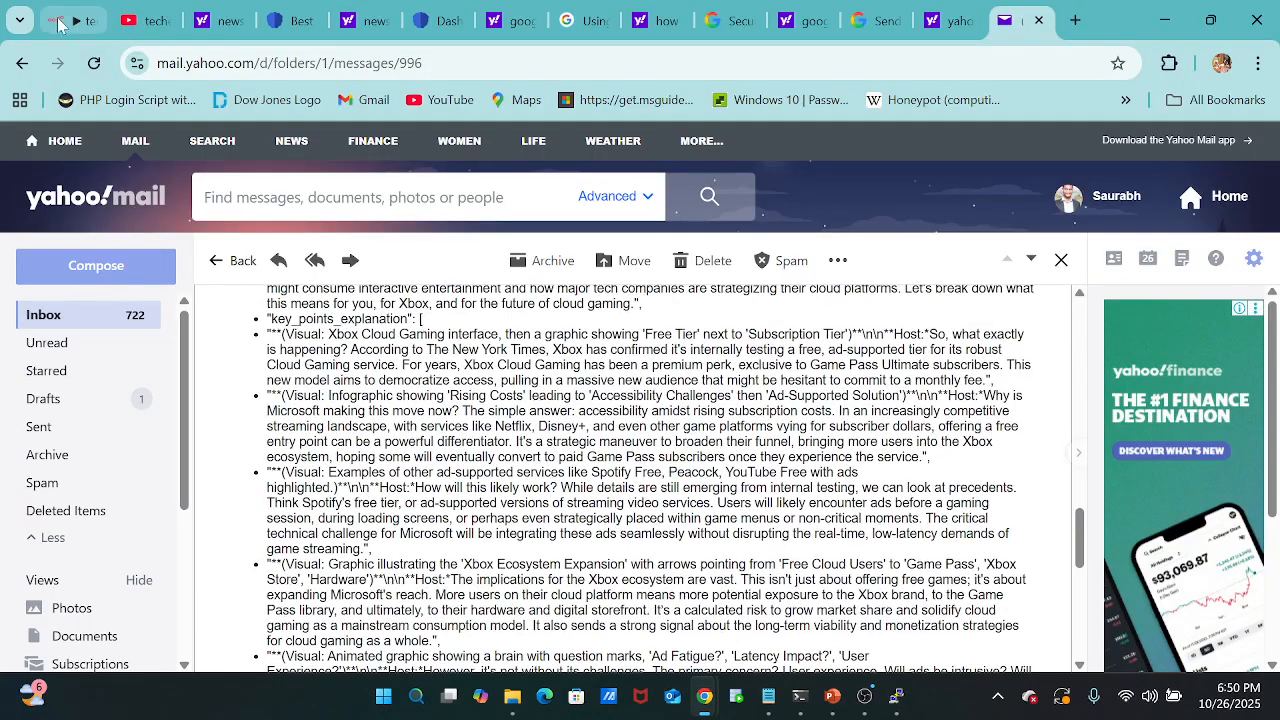
Switch back to the n8n workflow and deactivate it.
click(58, 22)
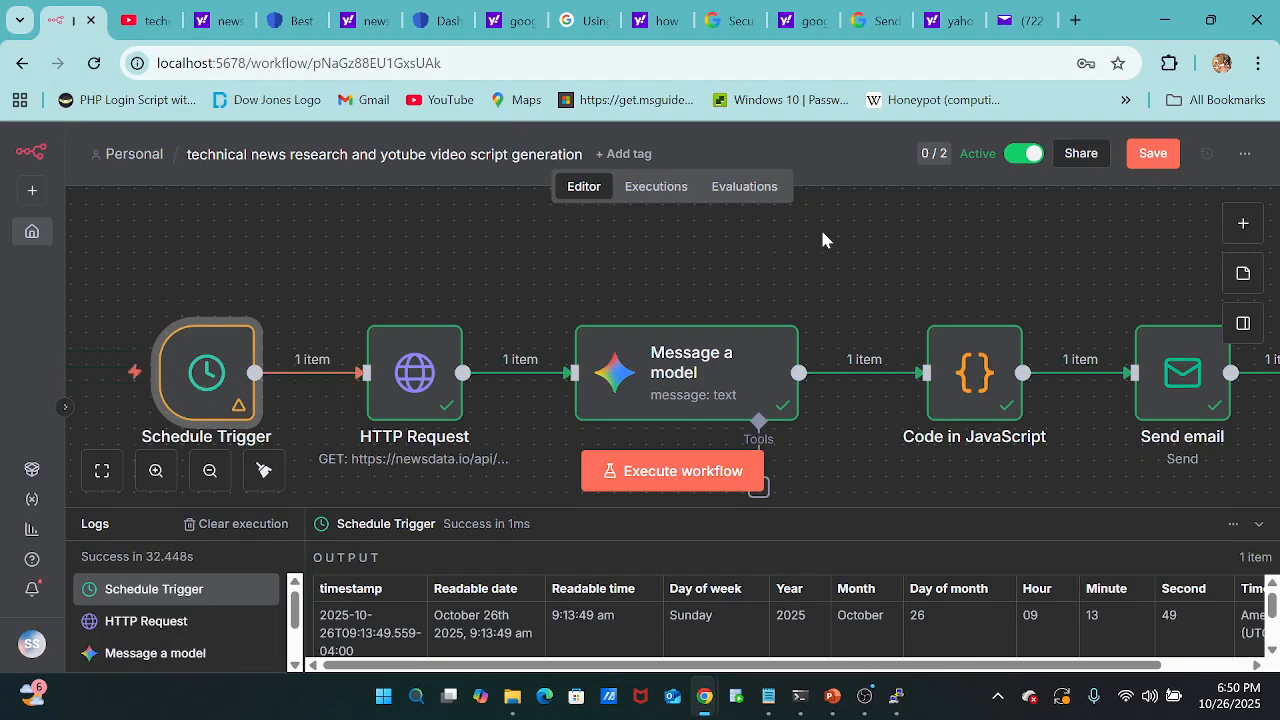
click(1020, 160)
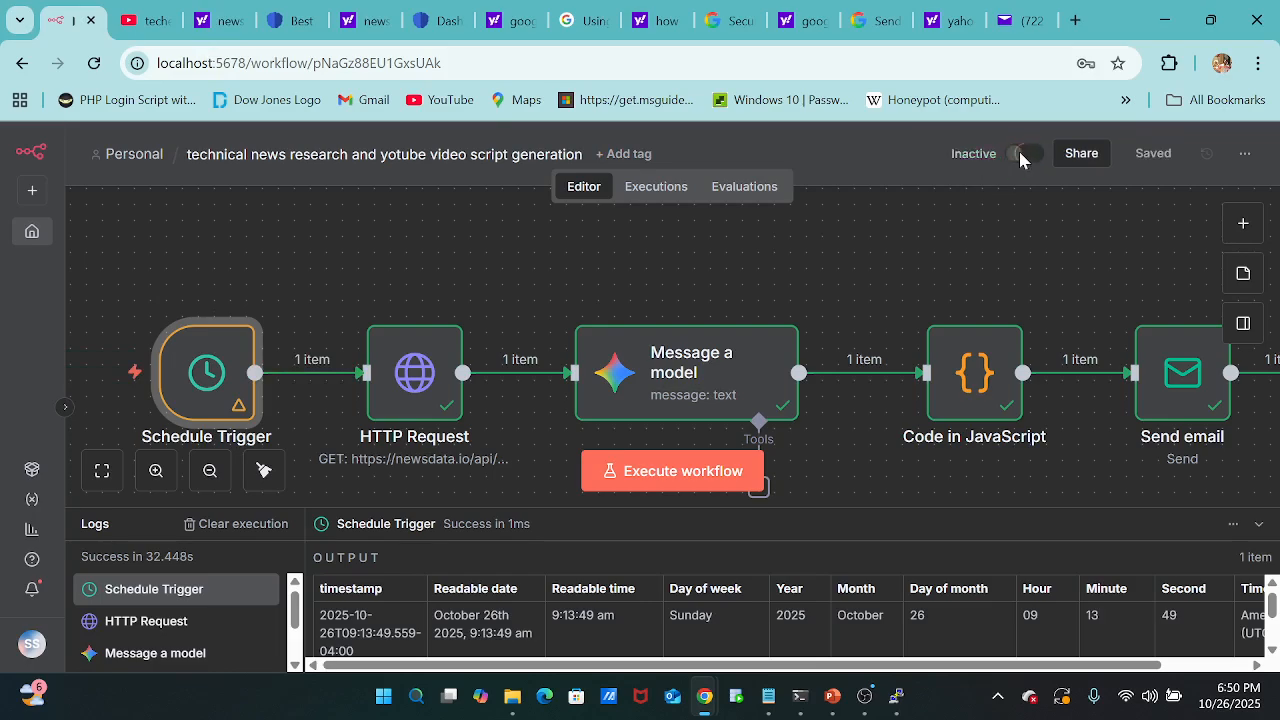
mouse_move(706, 340)
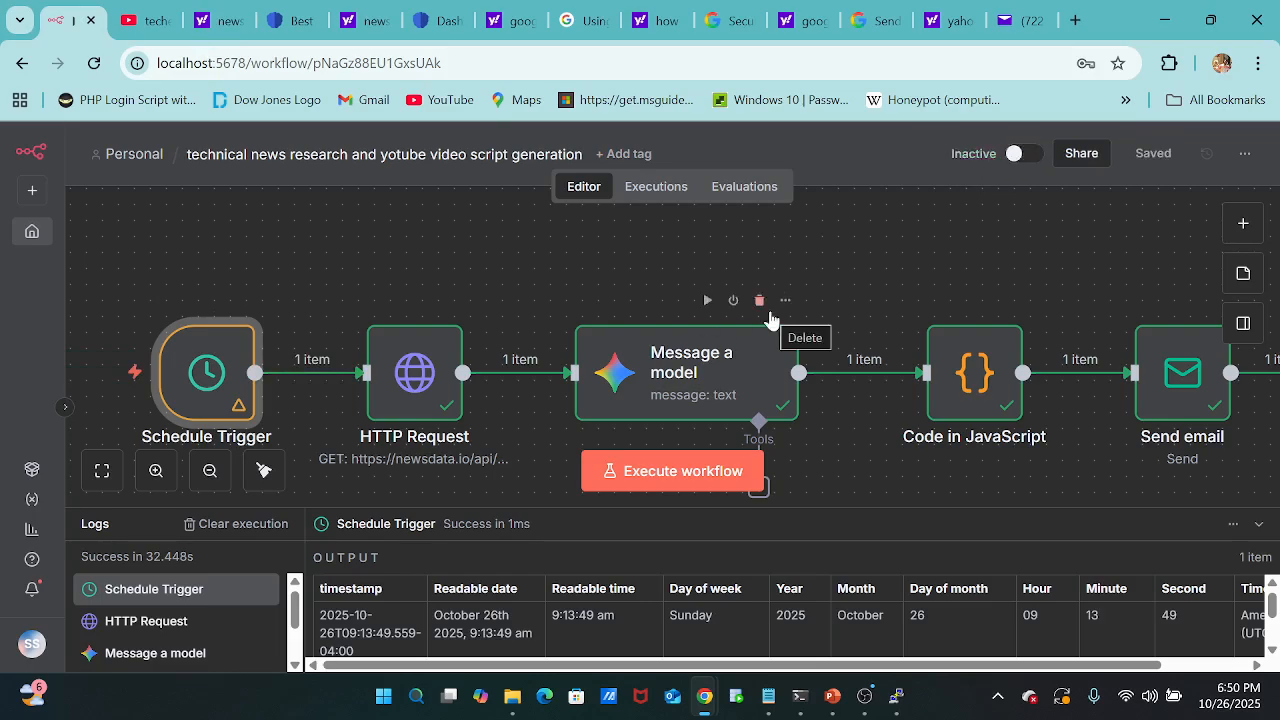